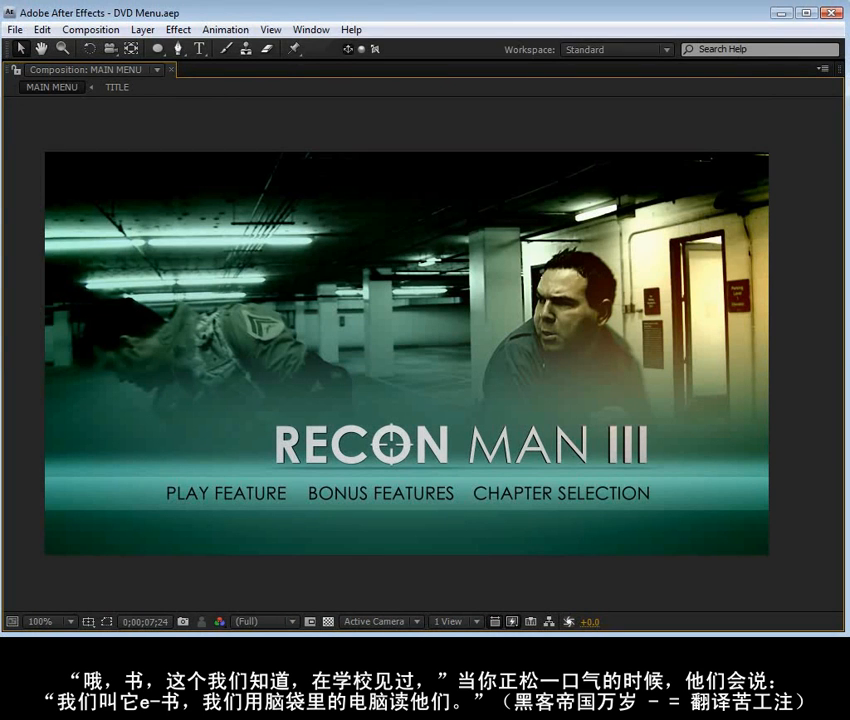
Preview the finished MAIN MENU composition and scrub from its opening footage into the menu section to examine the loop point
{"action": "key", "text": "KP_0"}
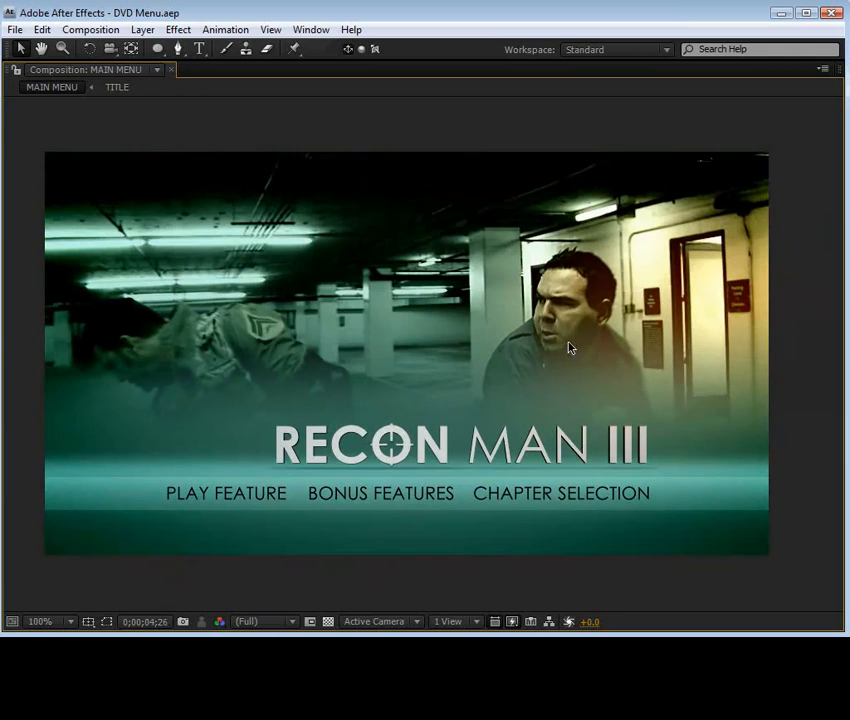
{"action": "key", "text": "grave"}
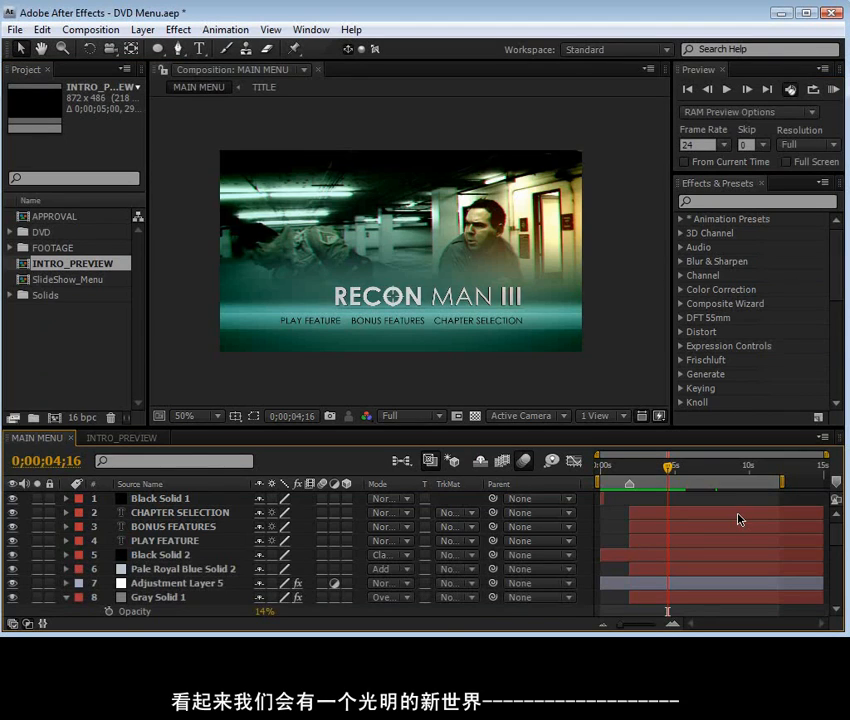
{"action": "left_click", "coordinate": [601, 467]}
{"action": "left_click_drag", "start_coordinate": [601, 467], "coordinate": [620, 484]}
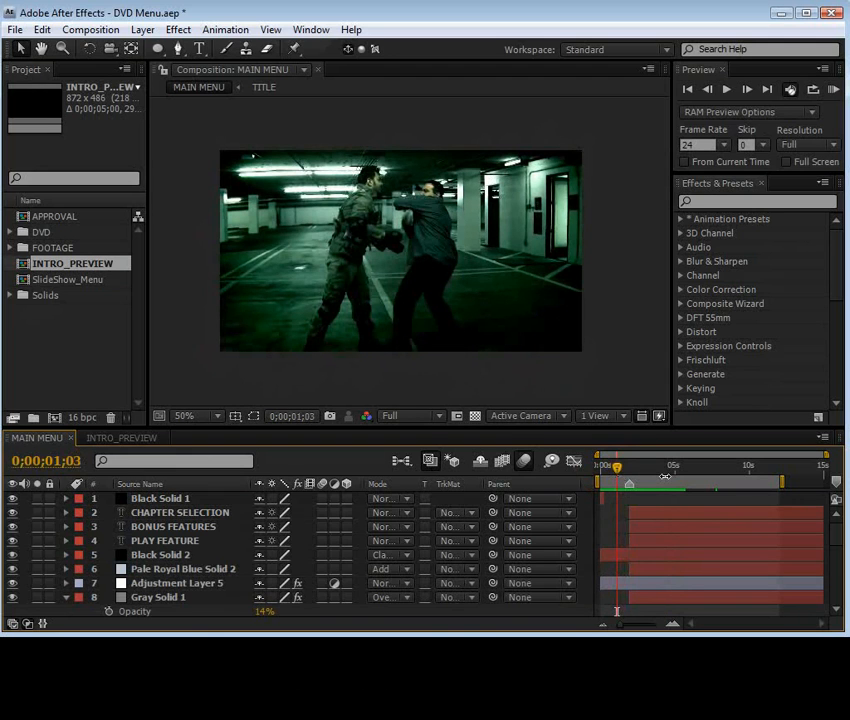
{"action": "left_click_drag", "start_coordinate": [618, 467], "coordinate": [653, 478]}
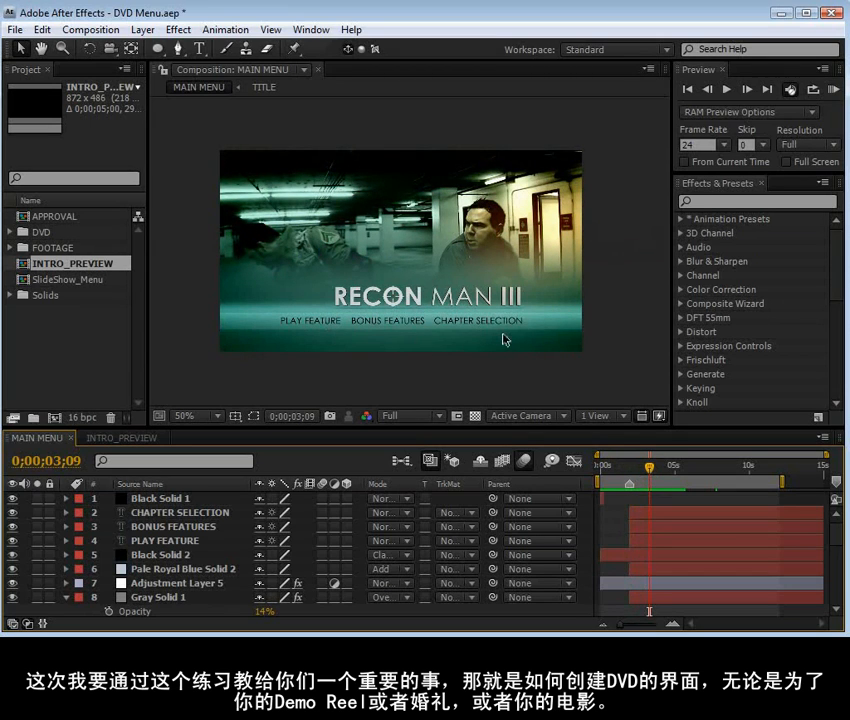
{"action": "left_click_drag", "start_coordinate": [629, 467], "coordinate": [636, 470]}
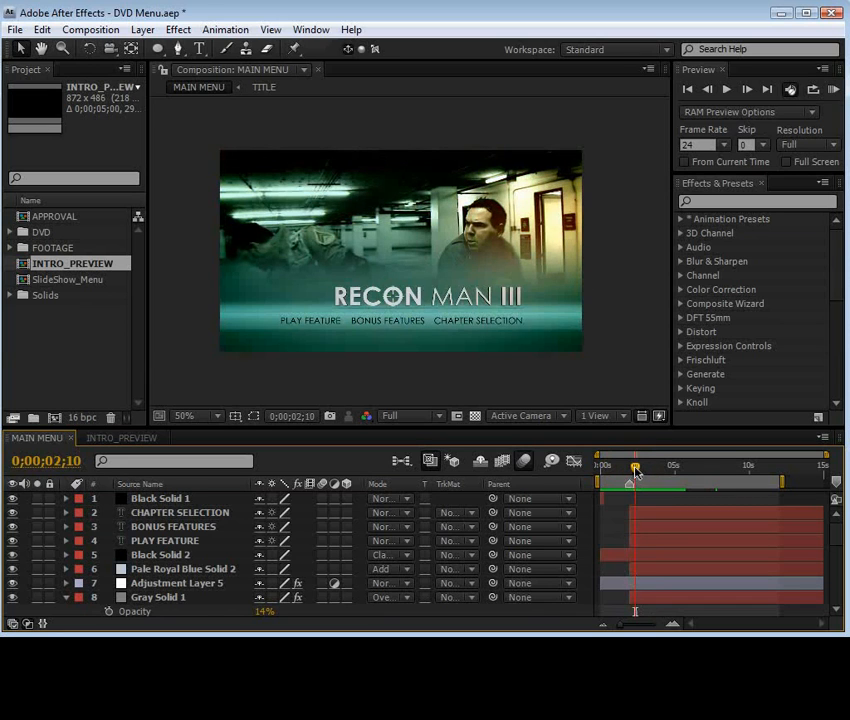
{"action": "left_click_drag", "start_coordinate": [636, 470], "coordinate": [648, 470]}
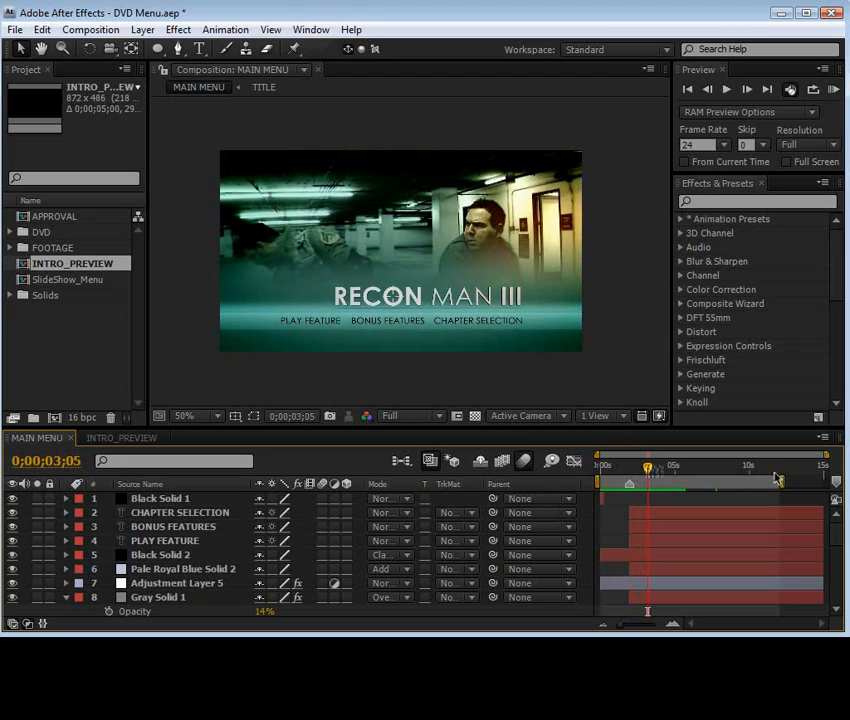
{"action": "mouse_move", "coordinate": [638, 468]}
{"action": "left_mouse_down"}
{"action": "mouse_move", "coordinate": [631, 466]}
{"action": "mouse_move", "coordinate": [642, 469]}
{"action": "left_mouse_up"}
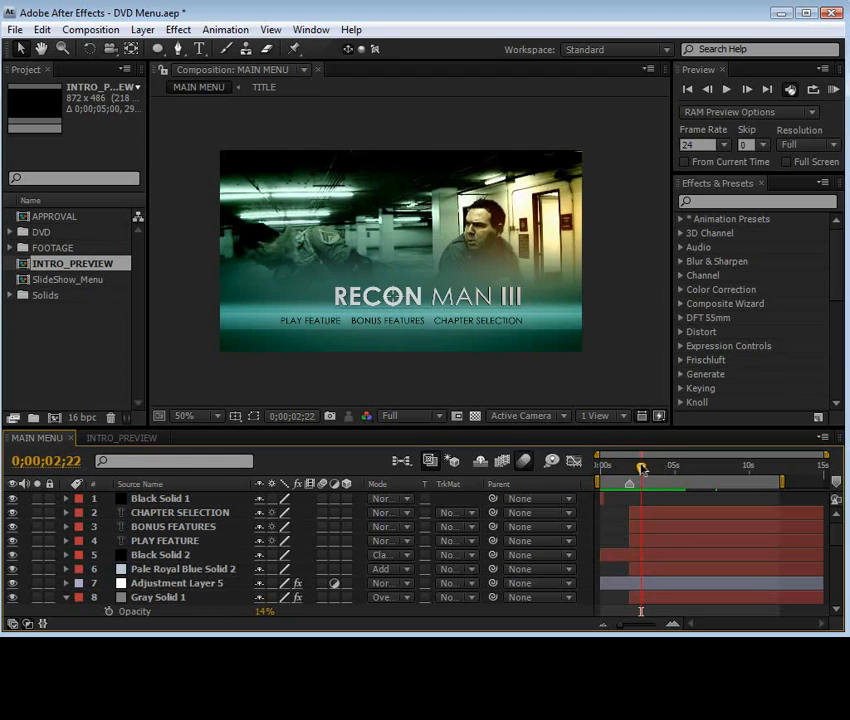
{"action": "left_click_drag", "start_coordinate": [629, 472], "coordinate": [640, 474]}
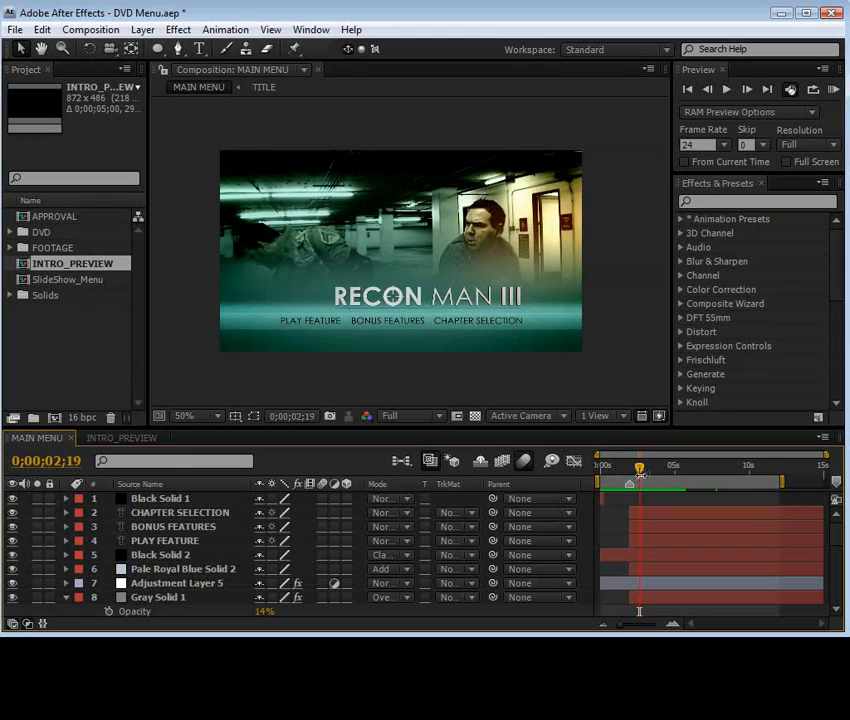
{"action": "left_click_drag", "start_coordinate": [640, 472], "coordinate": [673, 468]}
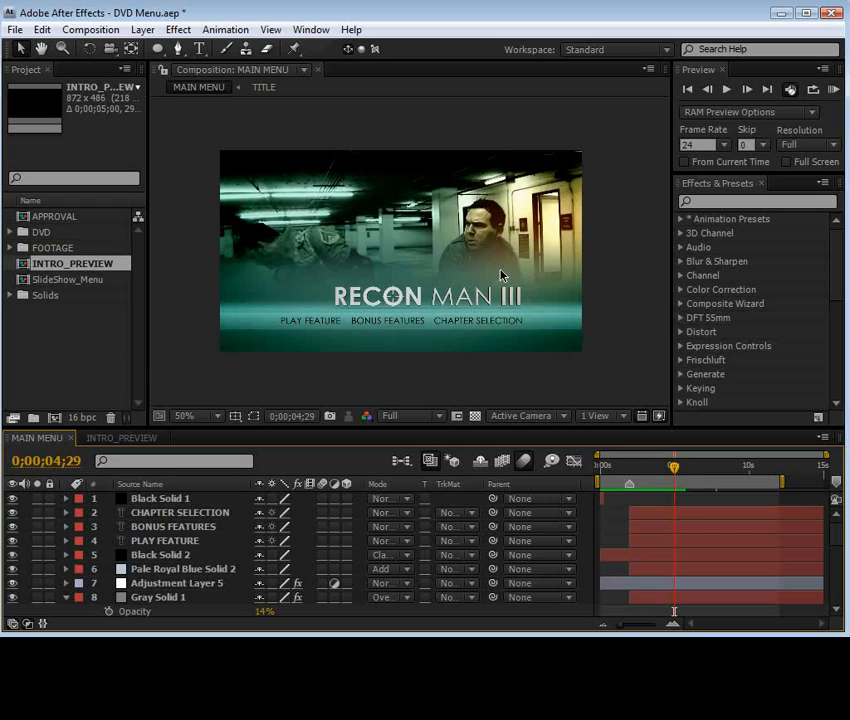
Create a new composition with the NTSC D1 Widescreen Square Pixel preset and a 15-second duration
{"action": "left_click", "coordinate": [105, 30]}
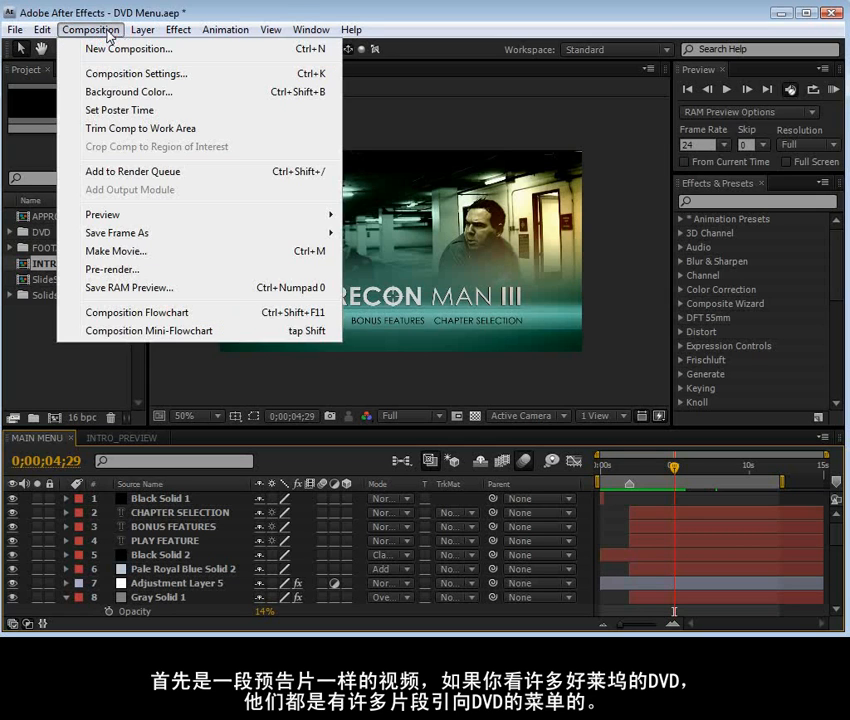
{"action": "left_click", "coordinate": [165, 49]}
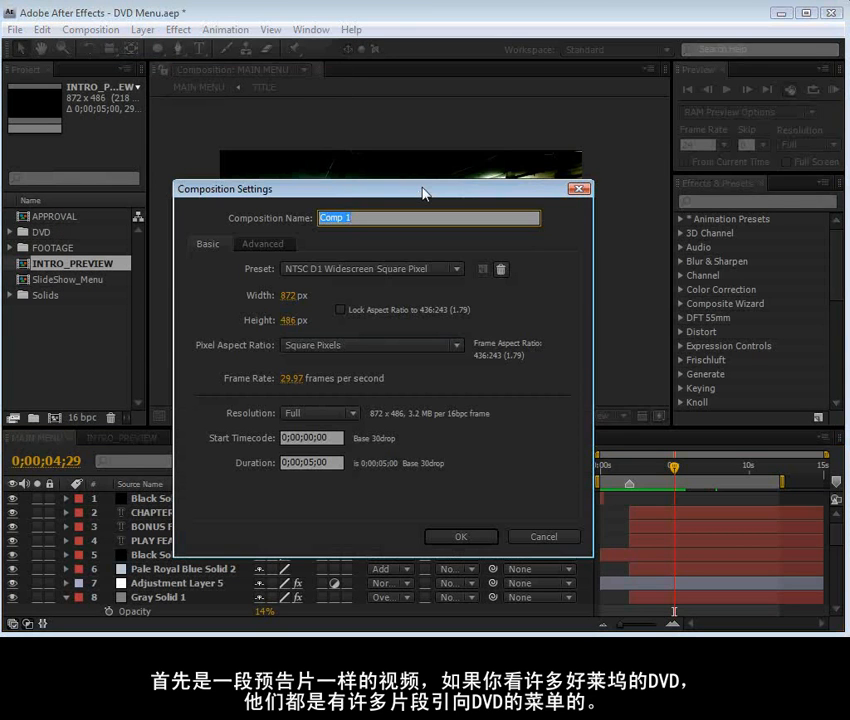
{"action": "left_click", "coordinate": [352, 268]}
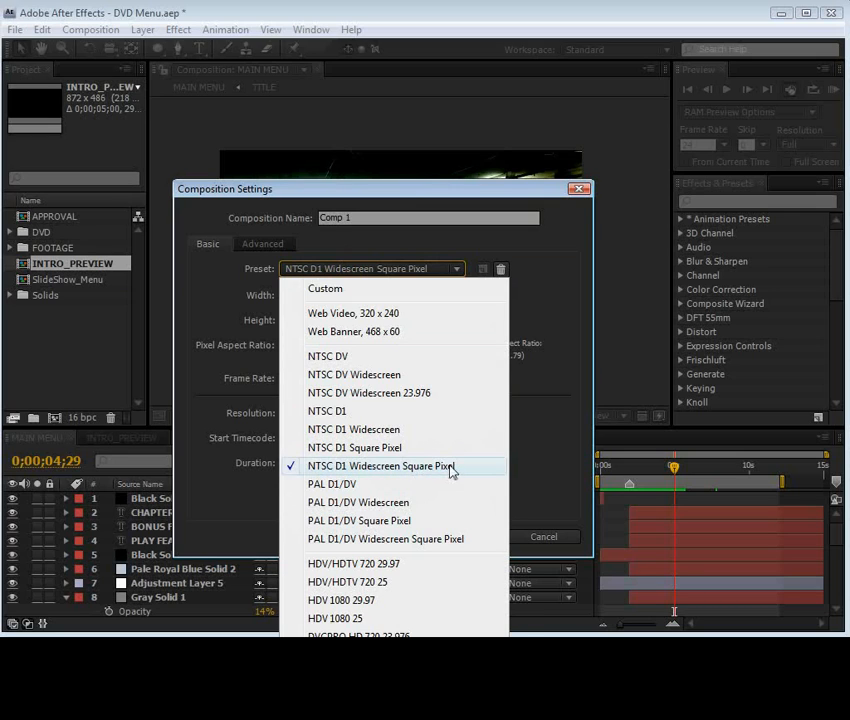
{"action": "left_click", "coordinate": [376, 466]}
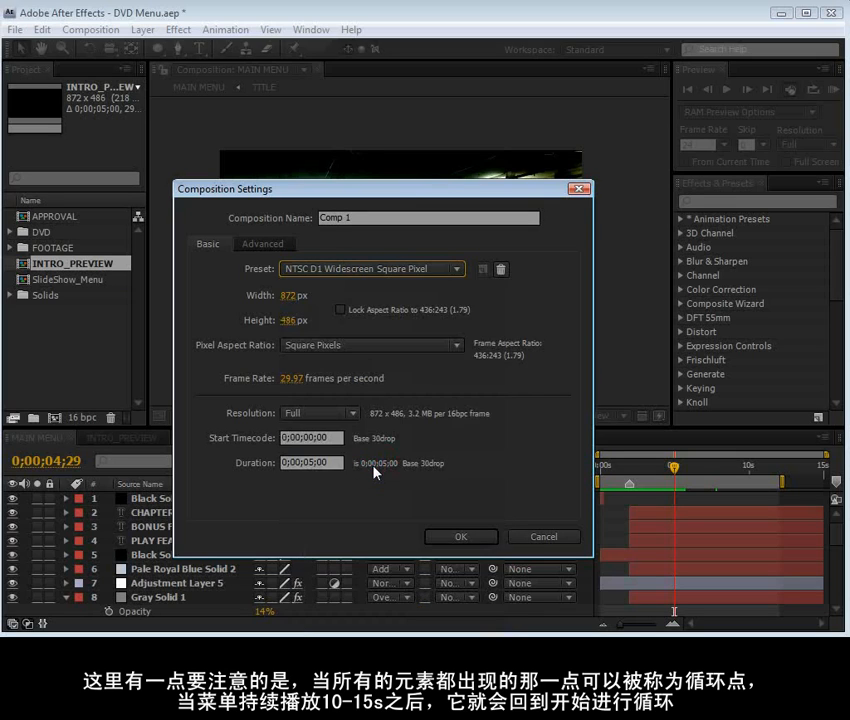
{"action": "left_click", "coordinate": [308, 463]}
{"action": "key", "text": "BackSpace"}
{"action": "type", "text": "1"}
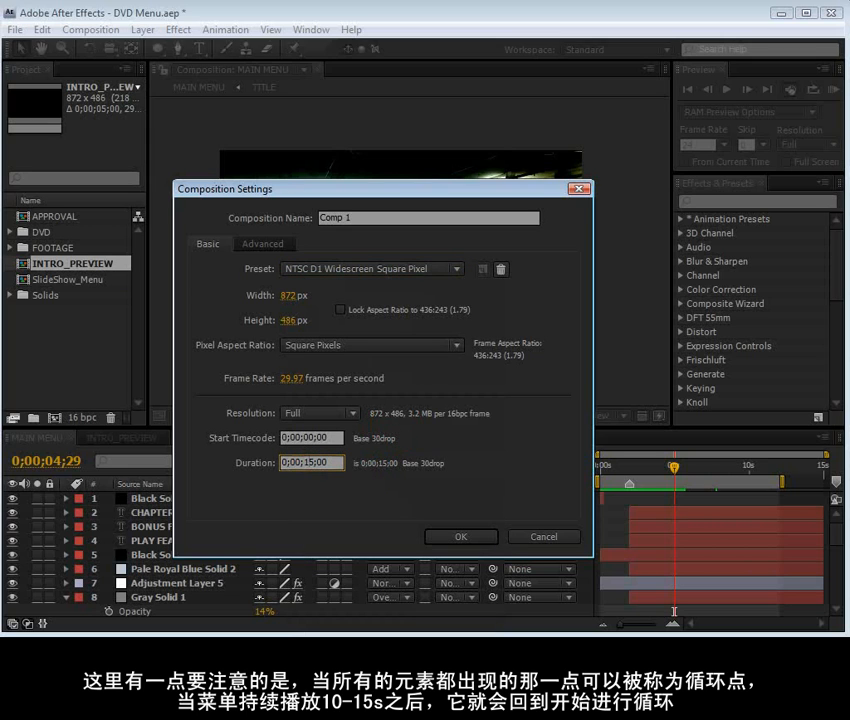
{"action": "left_click", "coordinate": [459, 537]}
Add a muted gray-green solid at the full 872 x 486 px composition size as the background
{"action": "left_click", "coordinate": [142, 30]}
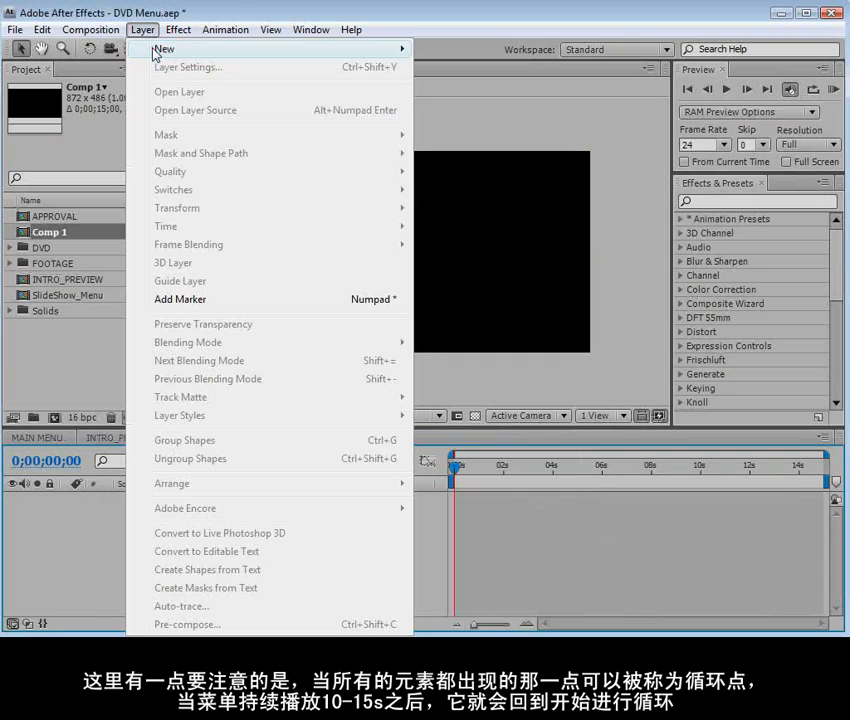
{"action": "mouse_move", "coordinate": [155, 52]}
{"action": "left_click", "coordinate": [480, 70]}
{"action": "left_click", "coordinate": [392, 452]}
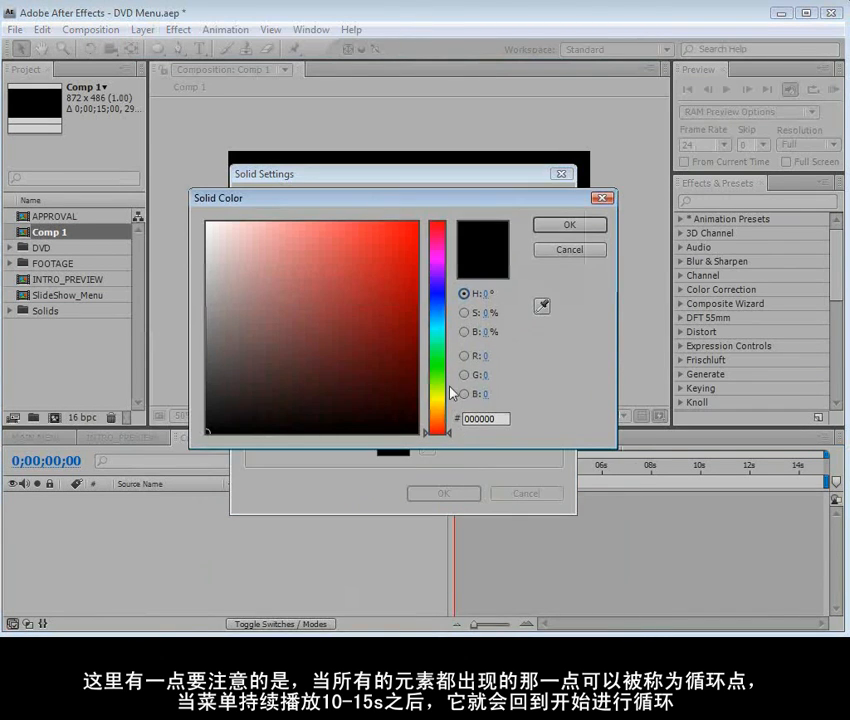
{"action": "left_click", "coordinate": [437, 377]}
{"action": "left_click", "coordinate": [230, 321]}
{"action": "mouse_move", "coordinate": [230, 321]}
{"action": "left_mouse_down"}
{"action": "mouse_move", "coordinate": [233, 311]}
{"action": "mouse_move", "coordinate": [230, 326]}
{"action": "mouse_move", "coordinate": [241, 321]}
{"action": "left_mouse_up"}
{"action": "left_click", "coordinate": [572, 225]}
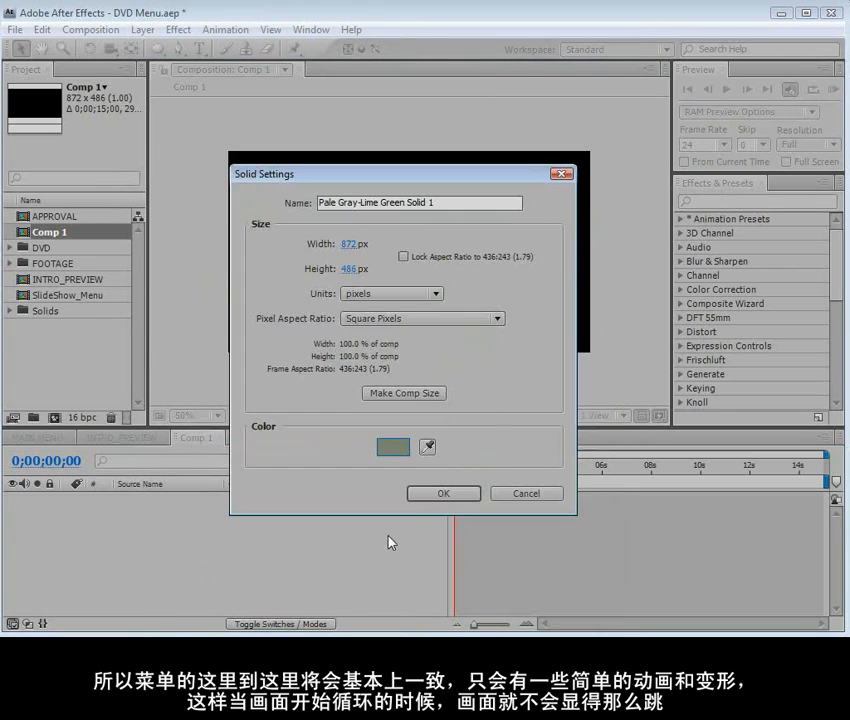
{"action": "left_click", "coordinate": [442, 492]}
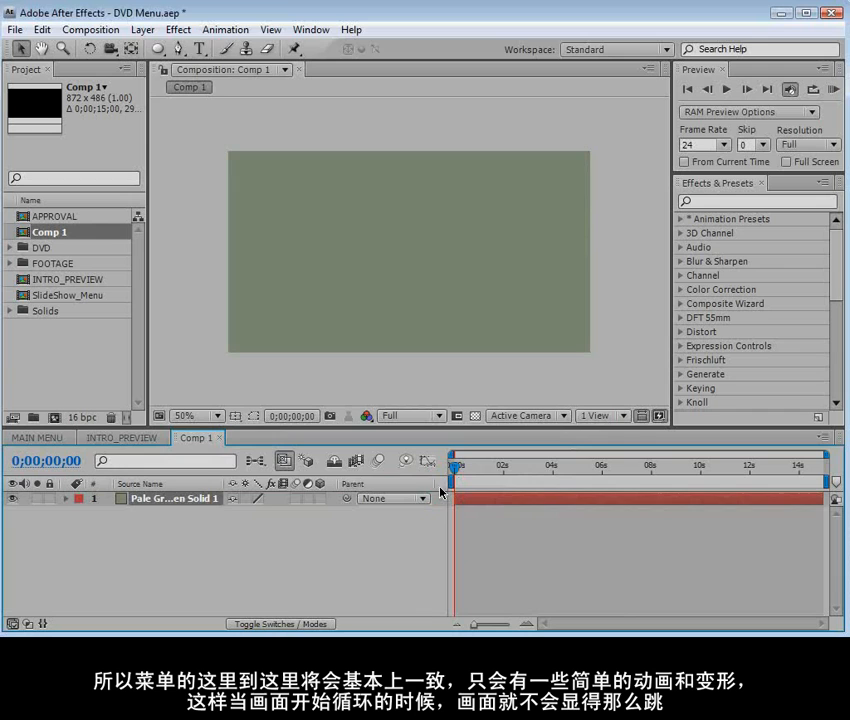
Add a second full-size solid in a lighter gray-green above the background
{"action": "left_click", "coordinate": [143, 29]}
{"action": "mouse_move", "coordinate": [170, 48]}
{"action": "left_click", "coordinate": [450, 65]}
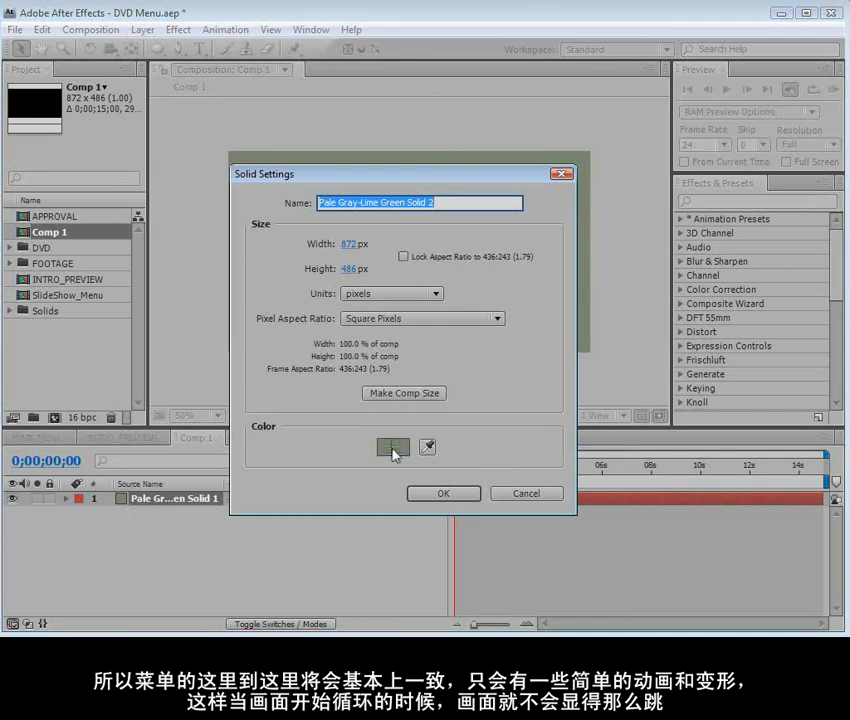
{"action": "left_click", "coordinate": [393, 446]}
{"action": "left_click_drag", "start_coordinate": [241, 321], "coordinate": [224, 288]}
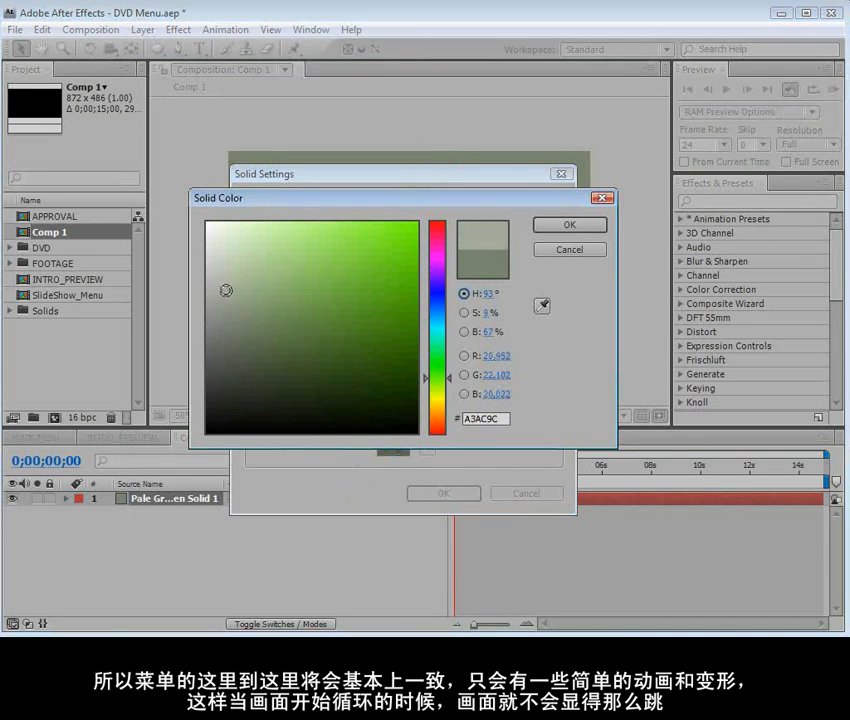
{"action": "left_click", "coordinate": [569, 225]}
{"action": "left_click", "coordinate": [443, 492]}
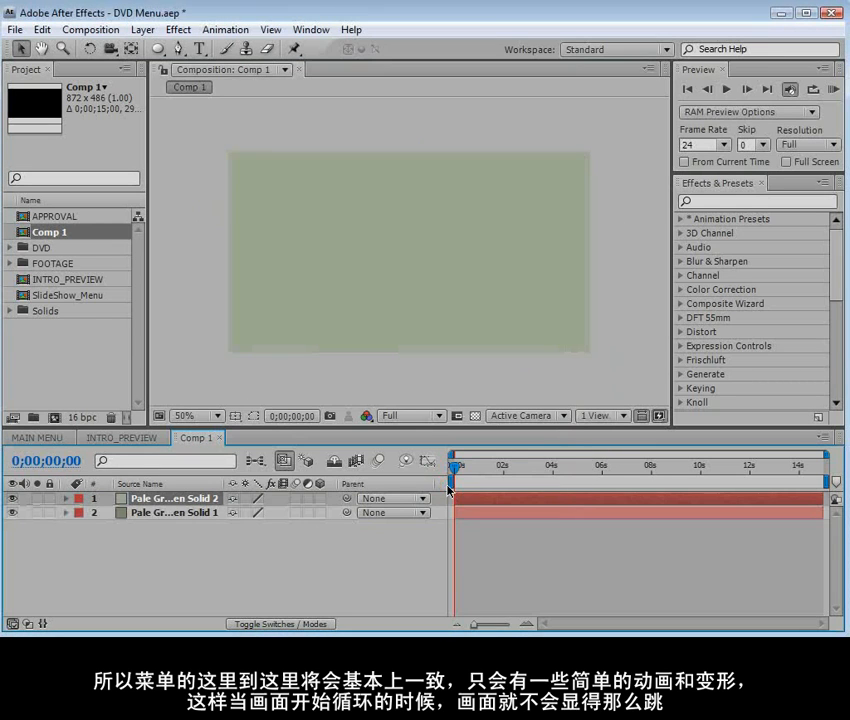
Mask the lighter solid with a rectangle across the frame's lower third and a larger, lower overlapping rectangle set to Subtract
{"action": "left_click_drag", "start_coordinate": [157, 48], "coordinate": [205, 78]}
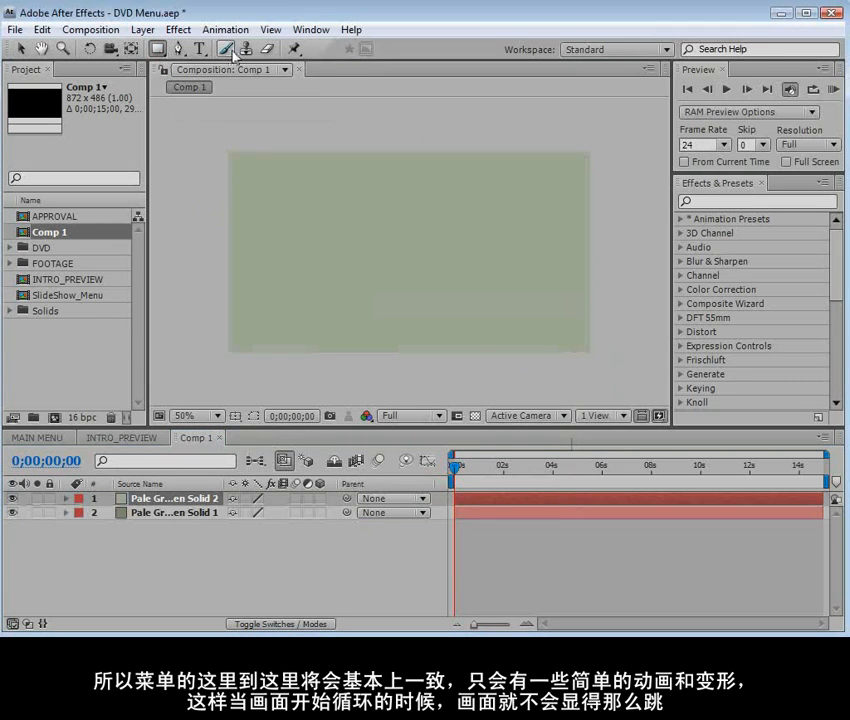
{"action": "left_click_drag", "start_coordinate": [167, 289], "coordinate": [651, 374]}
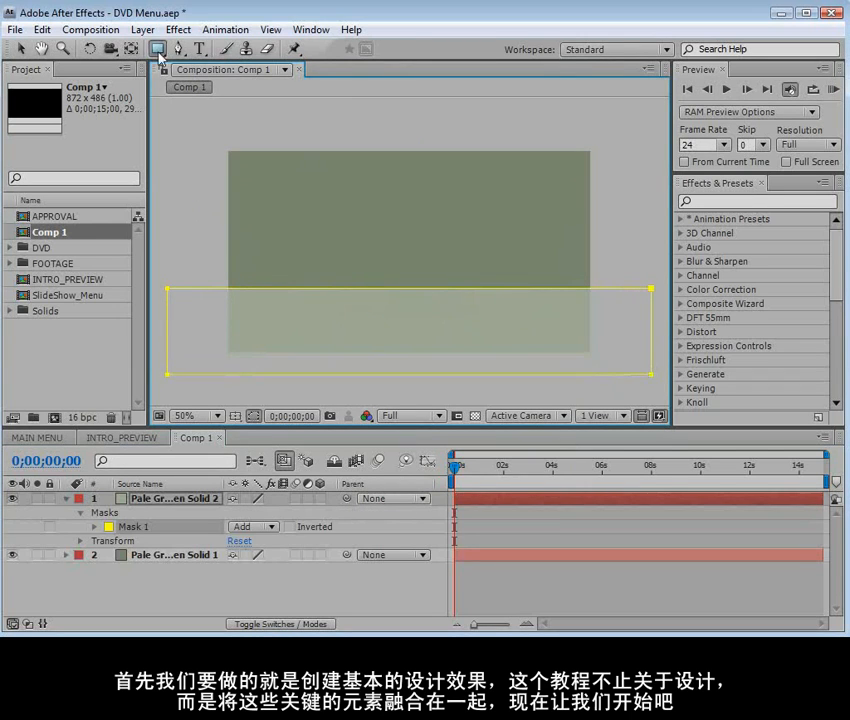
{"action": "left_click", "coordinate": [182, 499]}
{"action": "scroll", "coordinate": [368, 334], "scroll_direction": "down", "scroll_amount": 2}
{"action": "mouse_move", "coordinate": [580, 361]}
{"action": "left_mouse_down"}
{"action": "mouse_move", "coordinate": [192, 290]}
{"action": "mouse_move", "coordinate": [200, 283]}
{"action": "mouse_move", "coordinate": [238, 289]}
{"action": "left_mouse_up"}
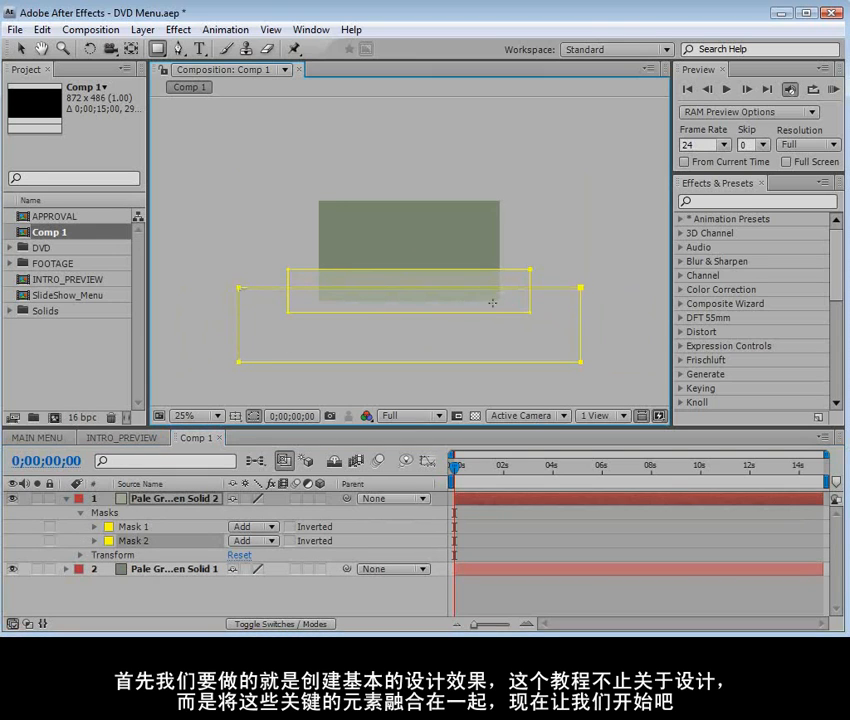
{"action": "left_click", "coordinate": [247, 544]}
{"action": "left_click", "coordinate": [262, 507]}
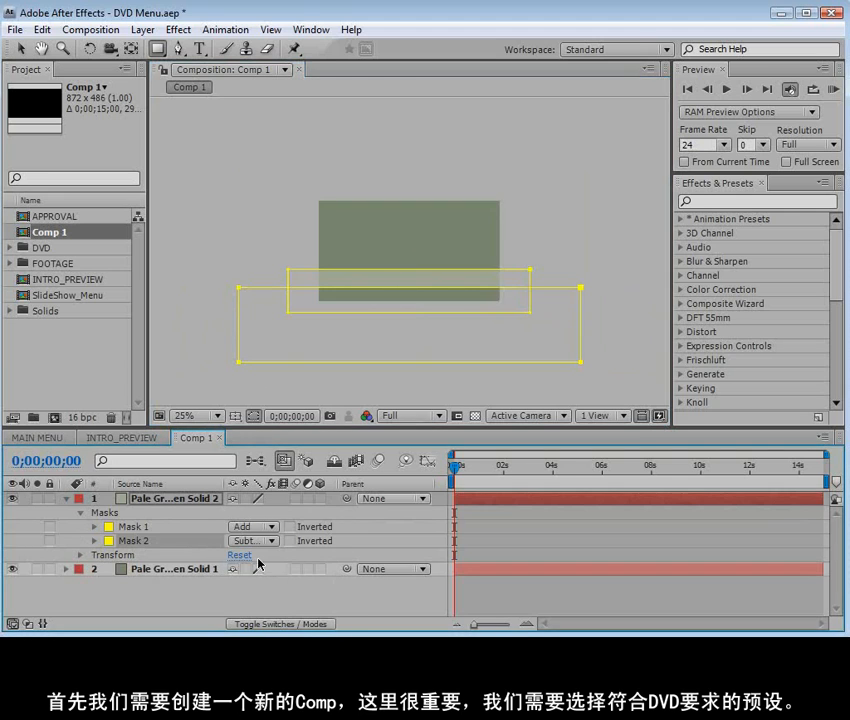
Set the subtracting mask's feather to 121 pixels
{"action": "left_click", "coordinate": [94, 541]}
{"action": "scroll", "coordinate": [326, 566], "scroll_direction": "down", "scroll_amount": 1}
{"action": "left_click_drag", "start_coordinate": [293, 558], "coordinate": [380, 538]}
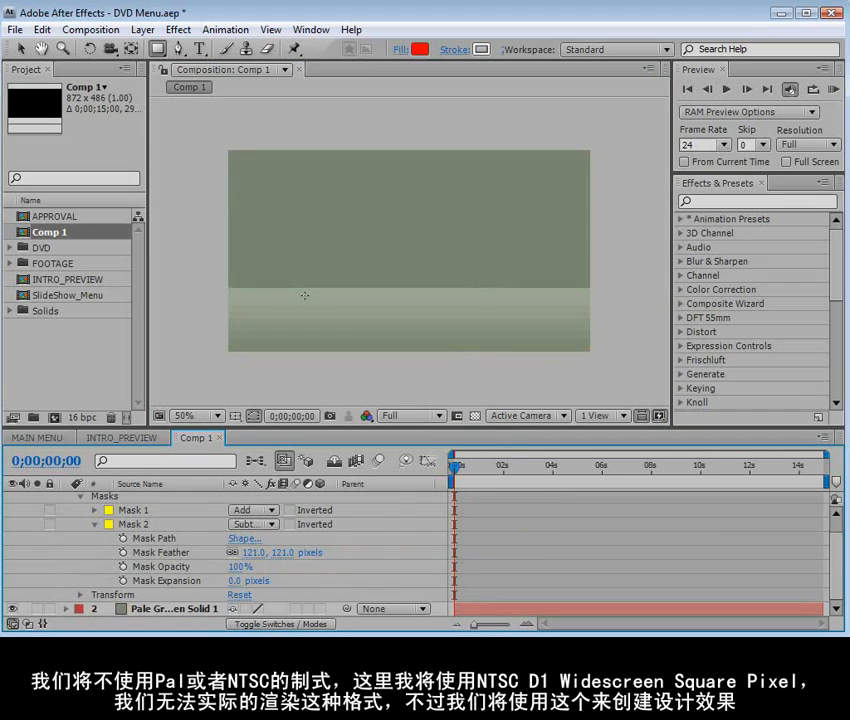
Move the feathered subtracting mask slightly upward on the lighter solid
{"action": "key", "text": "comma"}
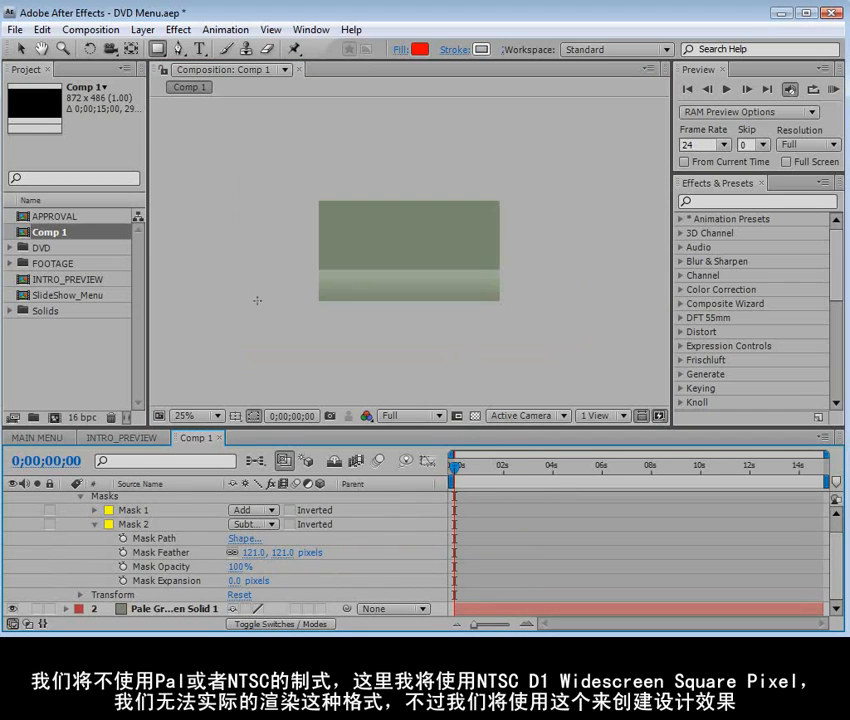
{"action": "left_click", "coordinate": [134, 523]}
{"action": "key", "text": "v"}
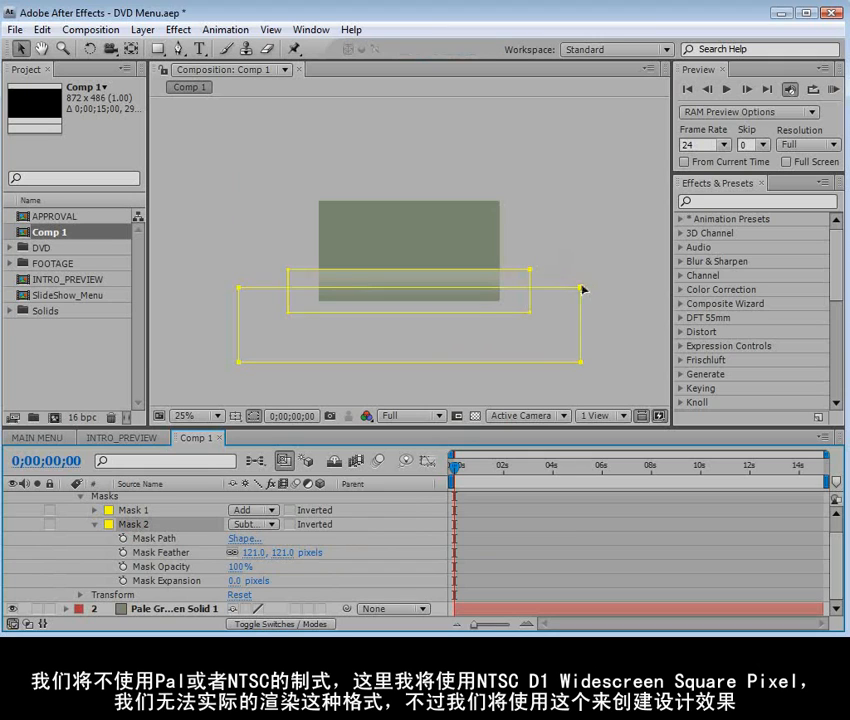
{"action": "left_click", "coordinate": [272, 432]}
{"action": "left_click_drag", "start_coordinate": [581, 288], "coordinate": [581, 283]}
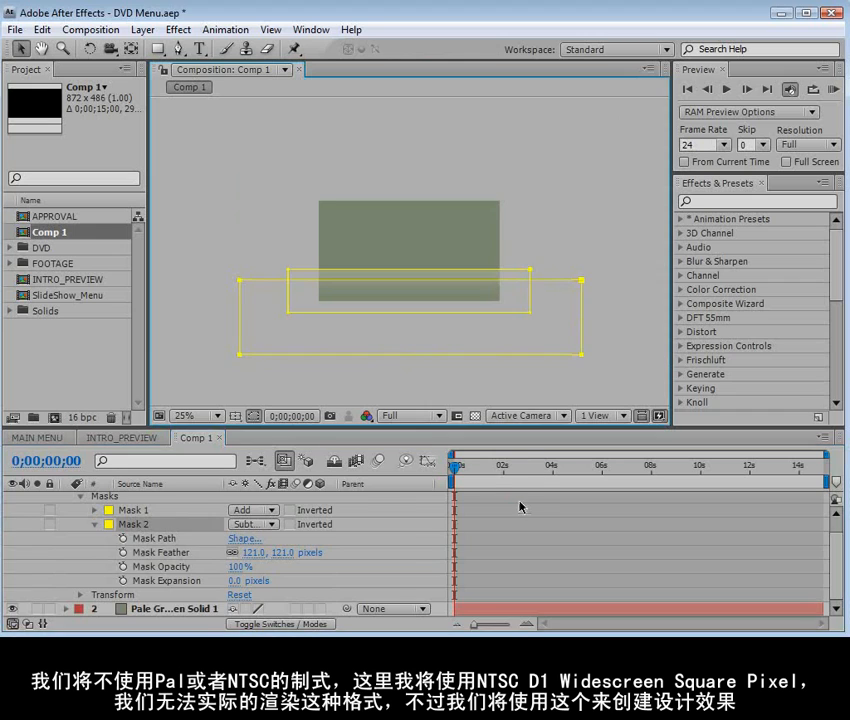
Slightly feather Mask 1 on the lighter solid to soften the upper edge of the band
{"action": "key", "text": "f"}
{"action": "key", "text": "period"}
{"action": "left_click", "coordinate": [508, 545]}
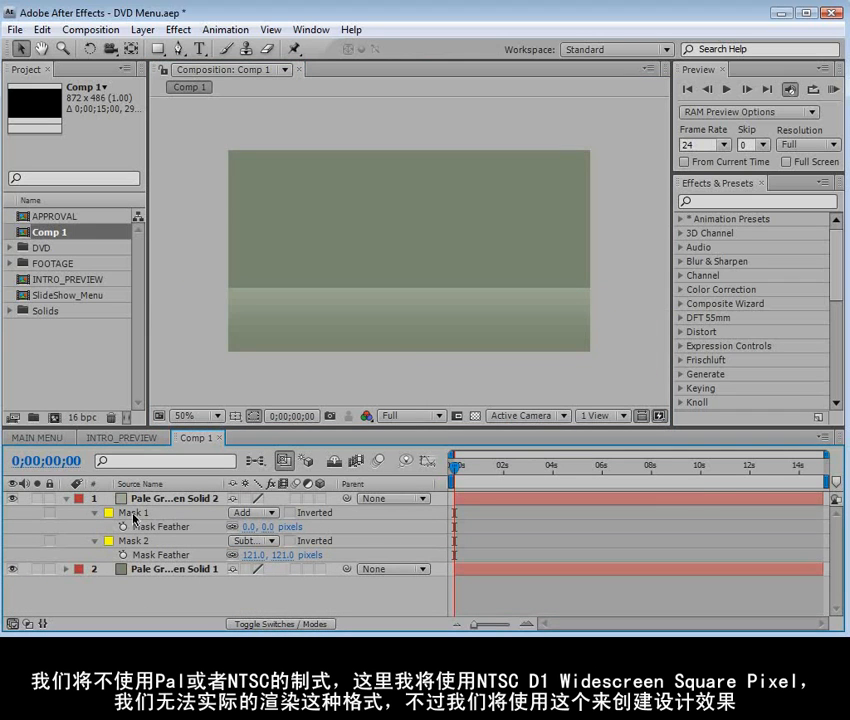
{"action": "left_click_drag", "start_coordinate": [248, 526], "coordinate": [291, 526]}
{"action": "left_click", "coordinate": [485, 516]}
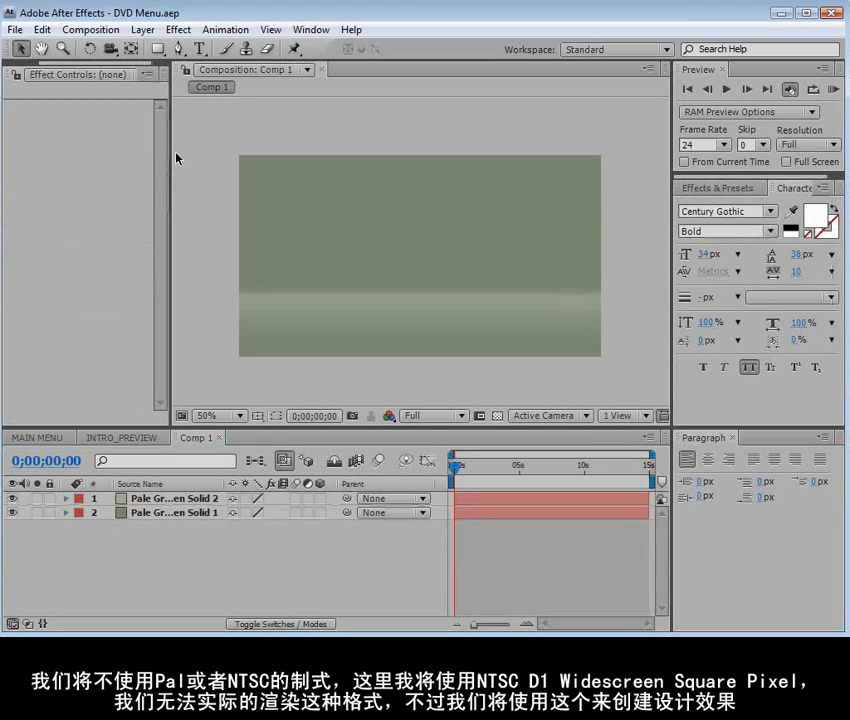
Add the title text "RECON MAN IV" over the light band in the lower part of the frame
{"action": "left_click", "coordinate": [200, 48]}
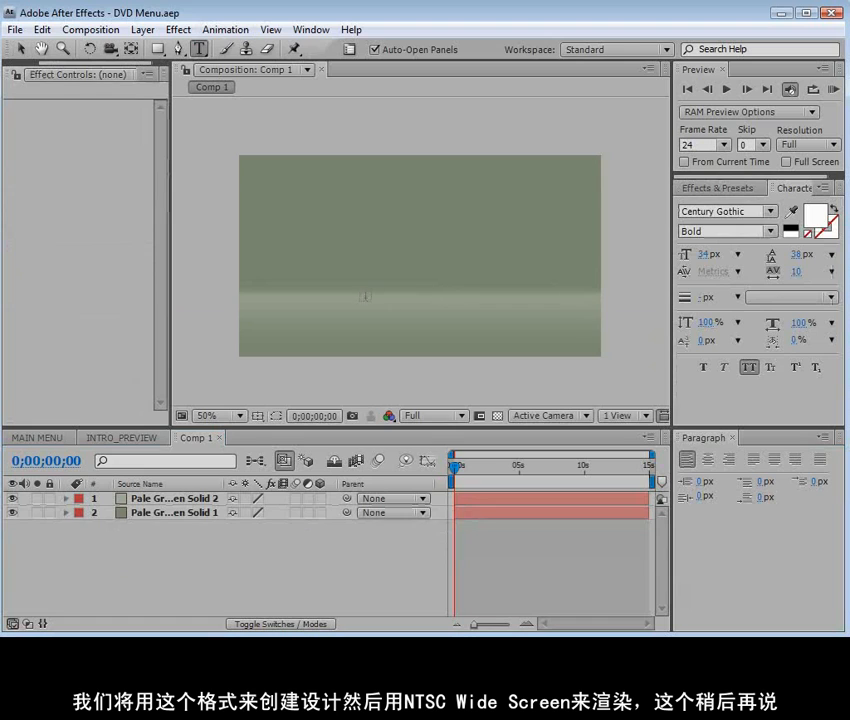
{"action": "left_click", "coordinate": [364, 296]}
{"action": "type", "text": "RECON MAN IV"}
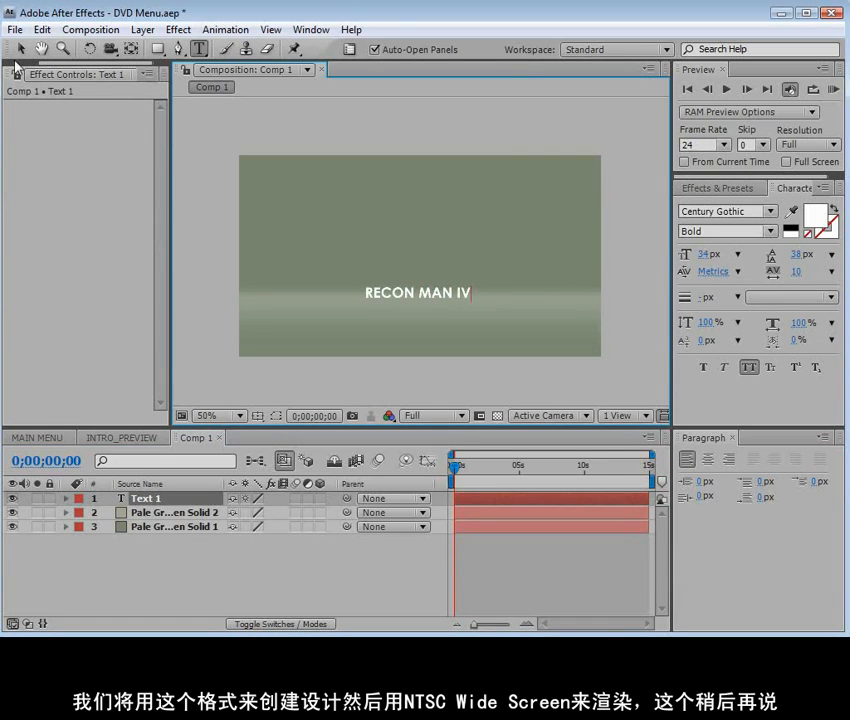
{"action": "left_click", "coordinate": [19, 48]}
Set the word "MAN" in the RECON MAN IV title to the Regular font style
{"action": "scroll", "coordinate": [486, 328], "scroll_direction": "up", "scroll_amount": 5}
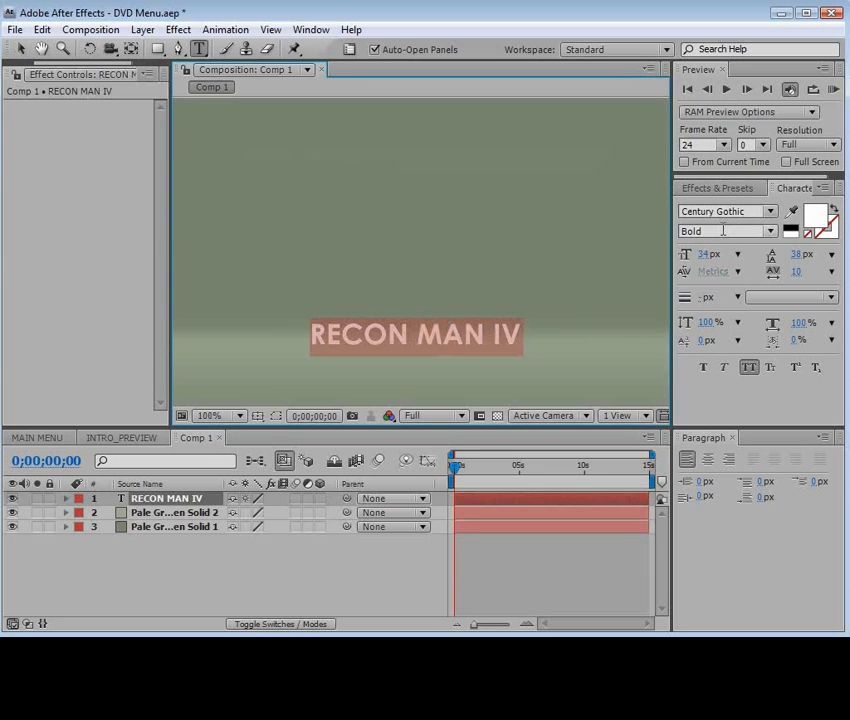
{"action": "left_click", "coordinate": [420, 336]}
{"action": "left_click_drag", "start_coordinate": [419, 336], "coordinate": [484, 336]}
{"action": "left_click", "coordinate": [770, 231]}
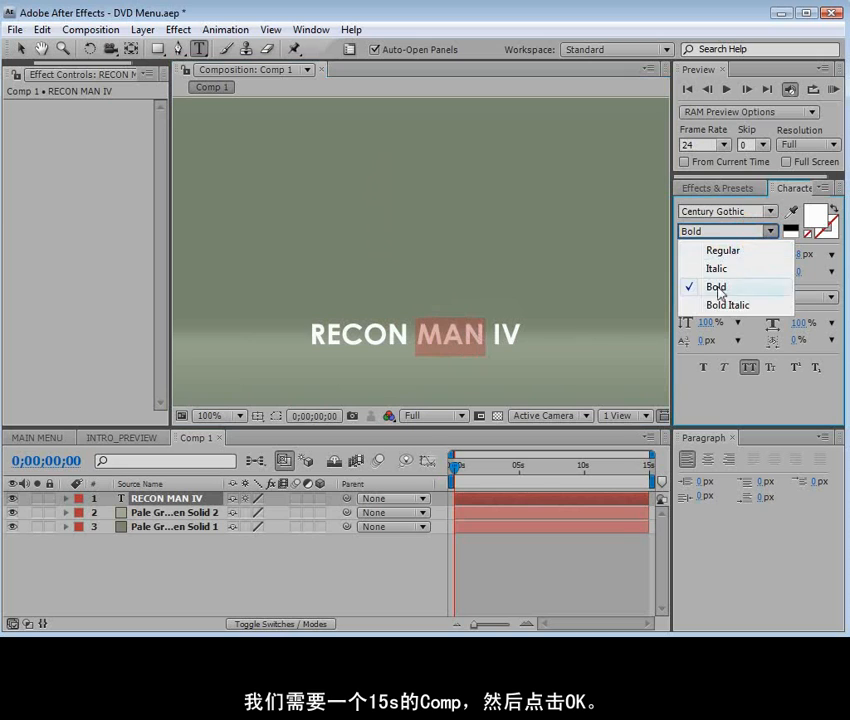
{"action": "left_click", "coordinate": [717, 249]}
Enlarge the RECON MAN IV title and shift it slightly toward the right side of the frame
{"action": "left_click", "coordinate": [20, 48]}
{"action": "key", "text": "comma"}
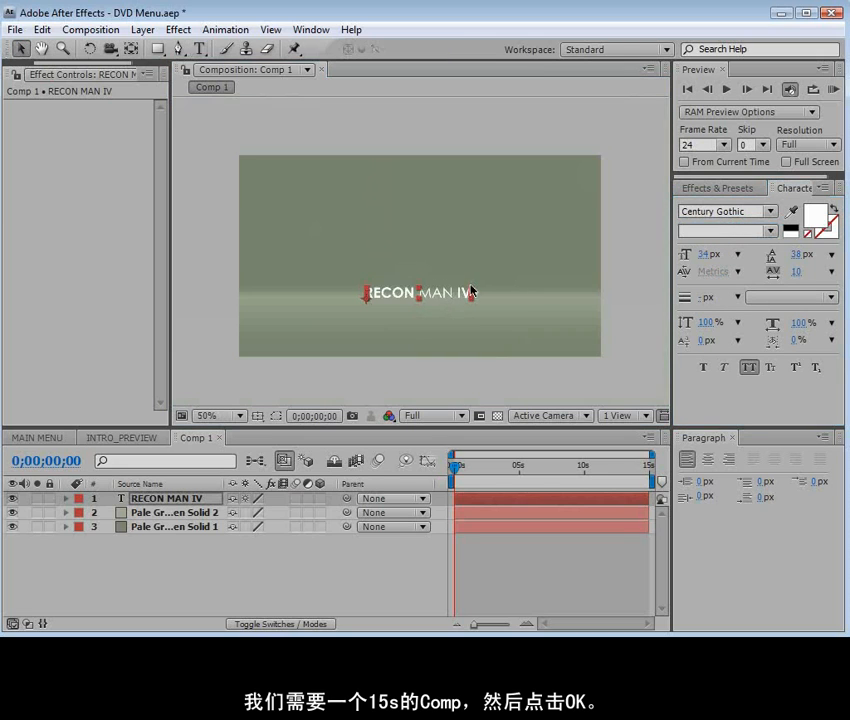
{"action": "left_click_drag", "start_coordinate": [472, 289], "coordinate": [519, 291]}
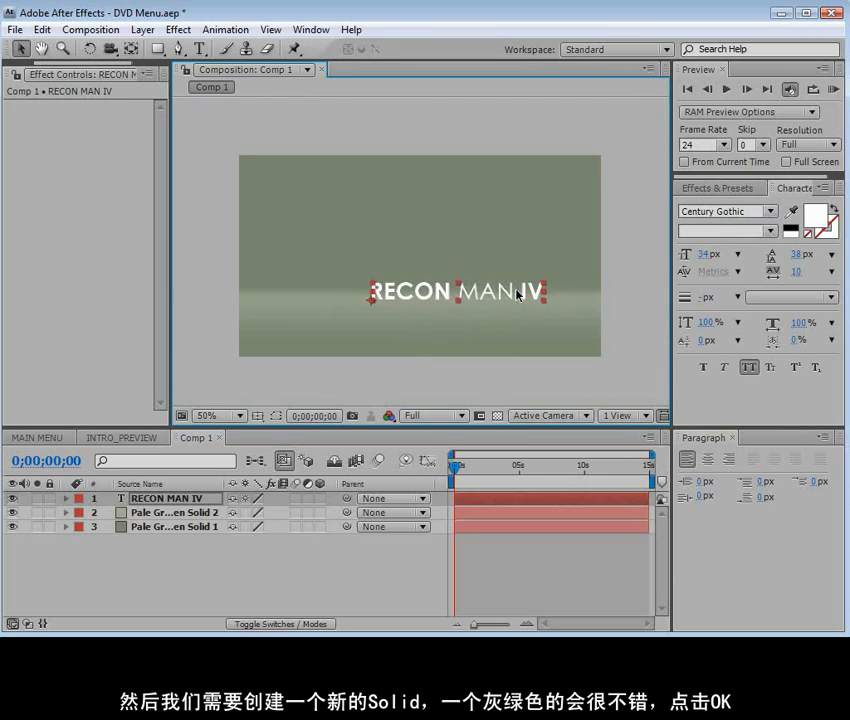
Check the title's placement against the Title/Action Safe overlay, hide the overlay again and deselect the title
{"action": "left_click", "coordinate": [258, 416]}
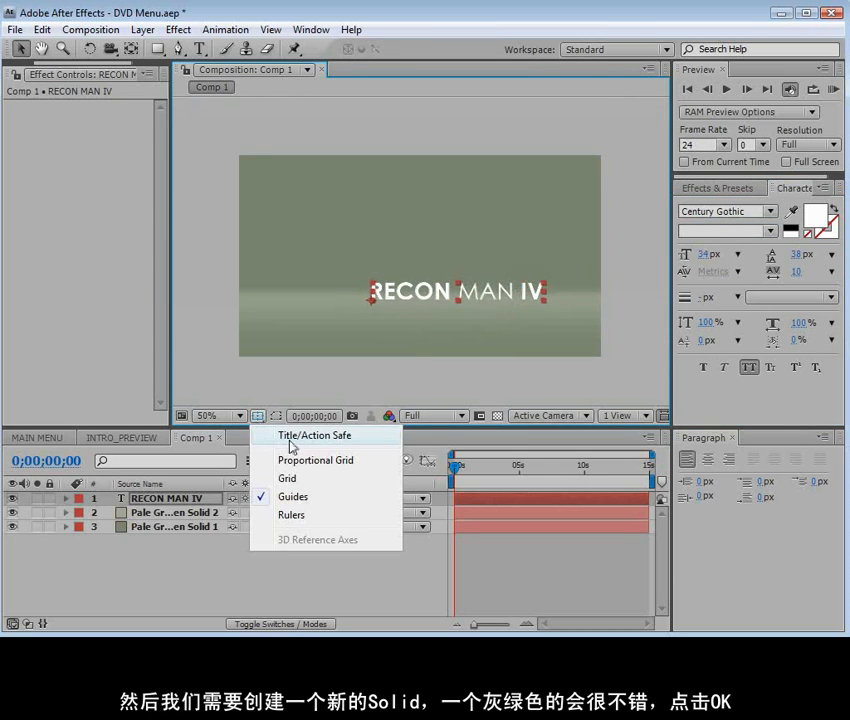
{"action": "left_click", "coordinate": [289, 438]}
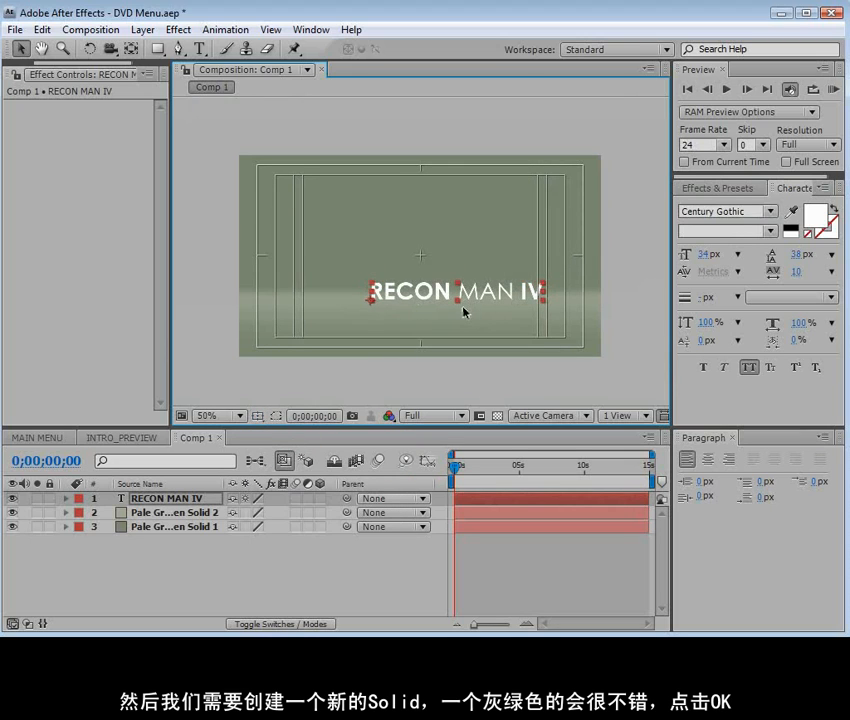
{"action": "left_click", "coordinate": [266, 422]}
{"action": "left_click", "coordinate": [280, 434]}
{"action": "key", "text": "ctrl+shift+a"}
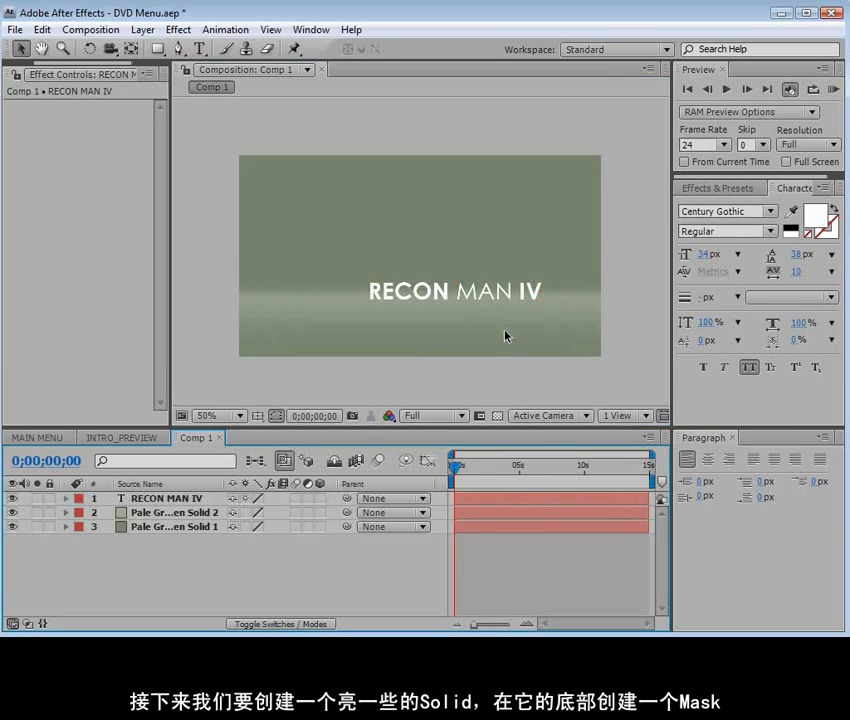
Apply a Drop Shadow effect to the RECON MAN IV title layer
{"action": "left_click", "coordinate": [172, 500]}
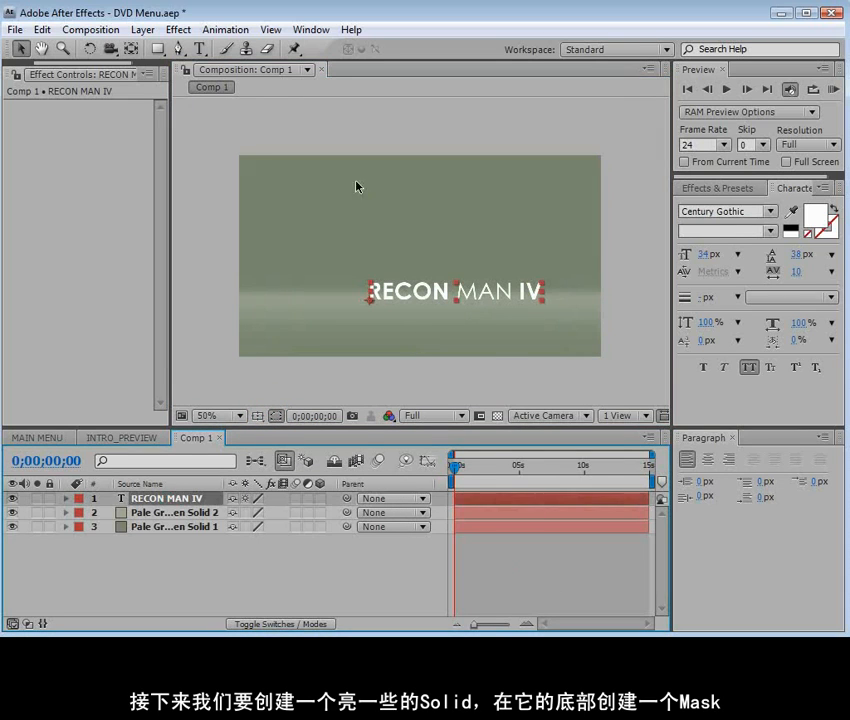
{"action": "left_click", "coordinate": [178, 29]}
{"action": "mouse_move", "coordinate": [224, 444]}
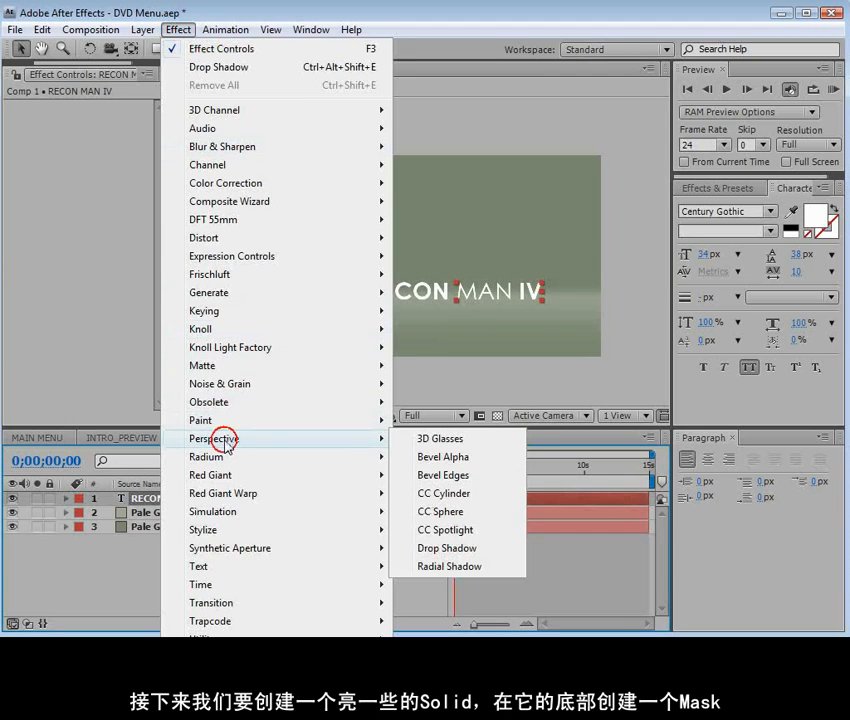
{"action": "left_click", "coordinate": [463, 553]}
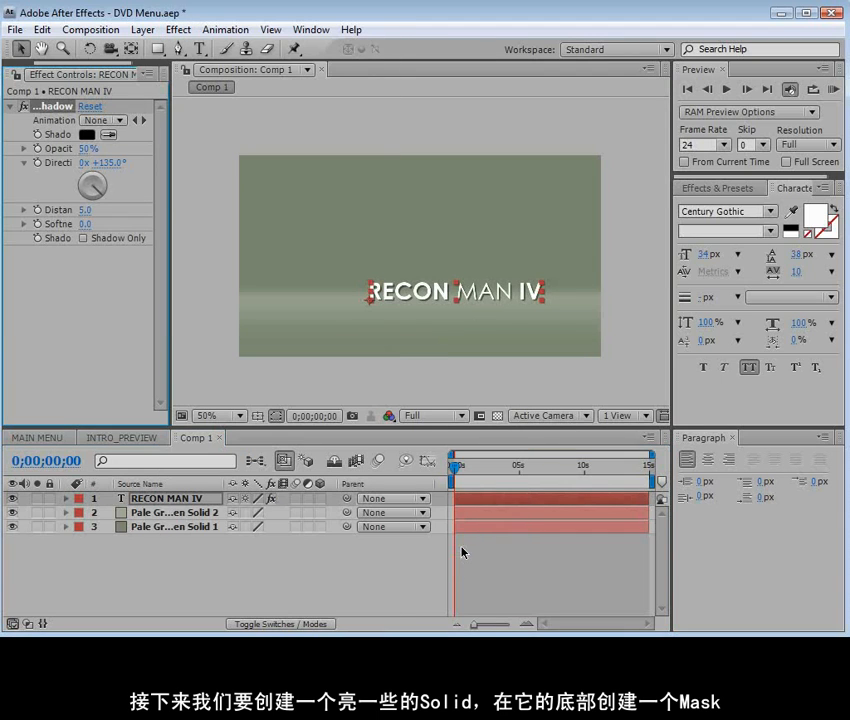
Set the title's drop shadow direction to 2° and its distance to 2
{"action": "left_click", "coordinate": [91, 170]}
{"action": "left_click", "coordinate": [90, 209]}
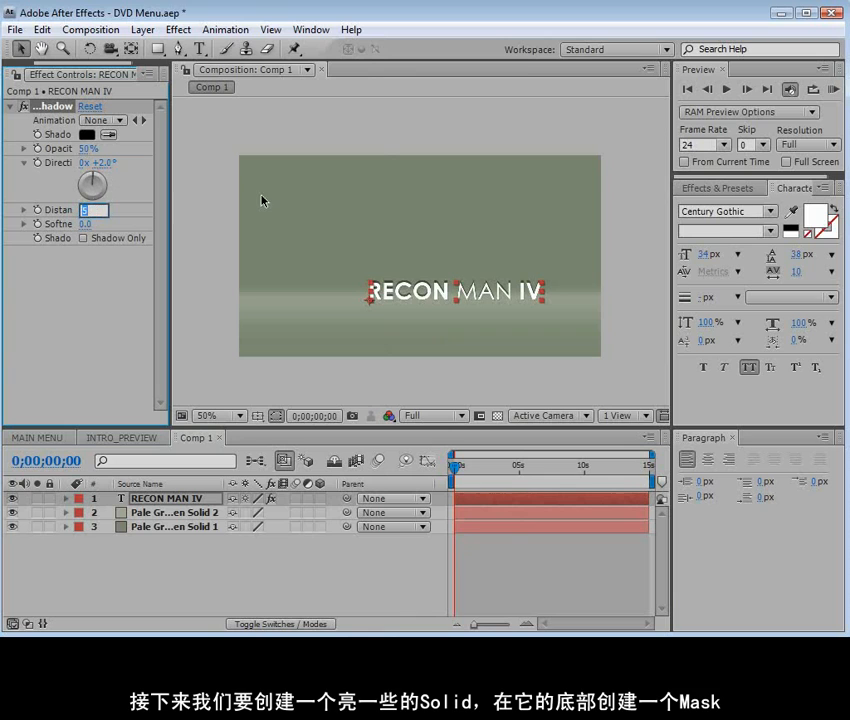
{"action": "type", "text": "2"}
{"action": "key", "text": "Return"}
{"action": "scroll", "coordinate": [382, 291], "scroll_direction": "up", "scroll_amount": 3}
{"action": "left_click", "coordinate": [474, 556]}
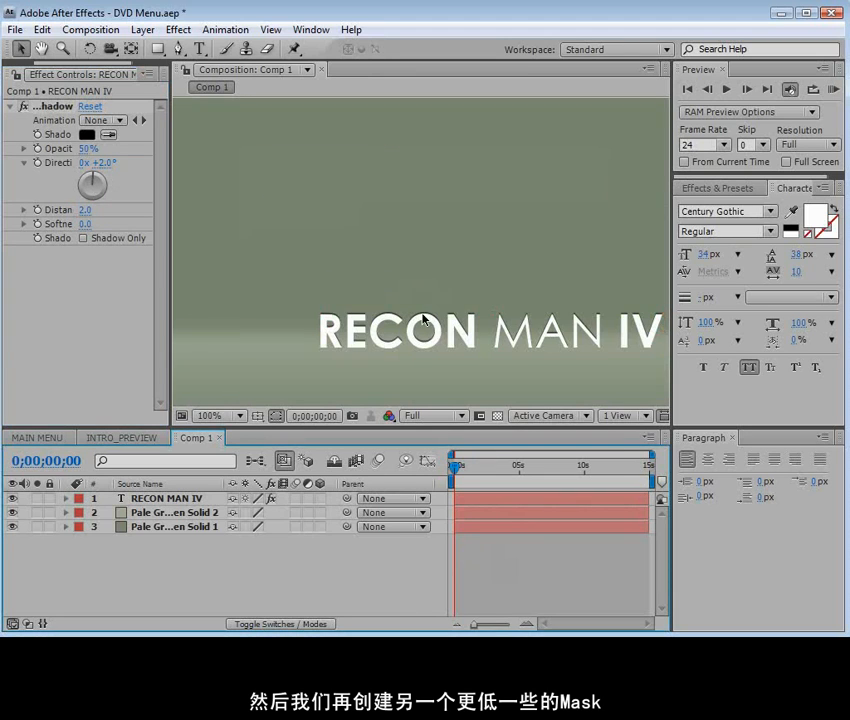
{"action": "scroll", "coordinate": [356, 304], "scroll_direction": "down", "scroll_amount": 3}
Create a comp-sized 872 × 486 px solid in near-black, colour 161615
{"action": "left_click", "coordinate": [143, 29]}
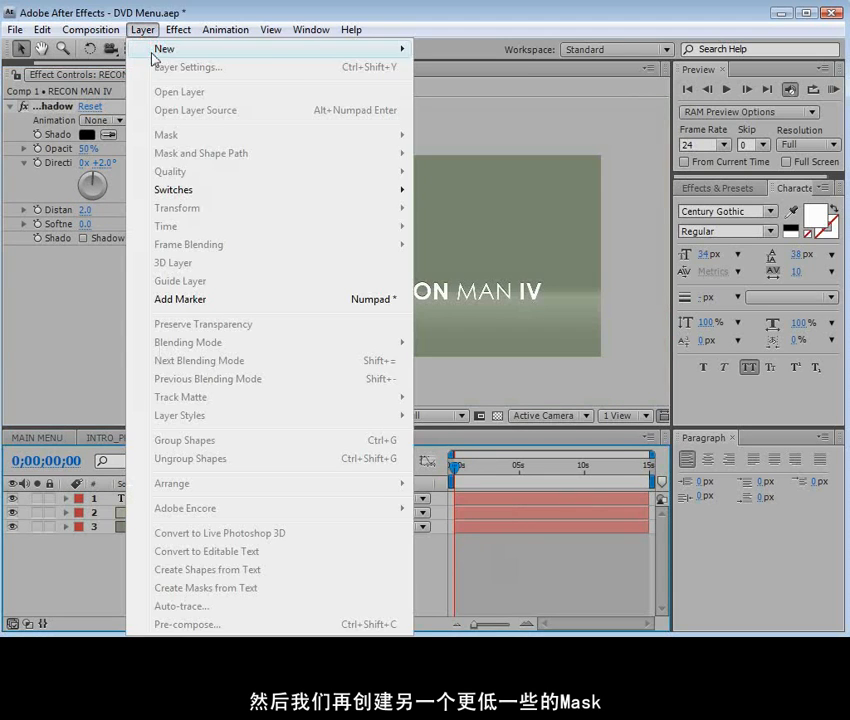
{"action": "mouse_move", "coordinate": [300, 48]}
{"action": "left_click", "coordinate": [486, 69]}
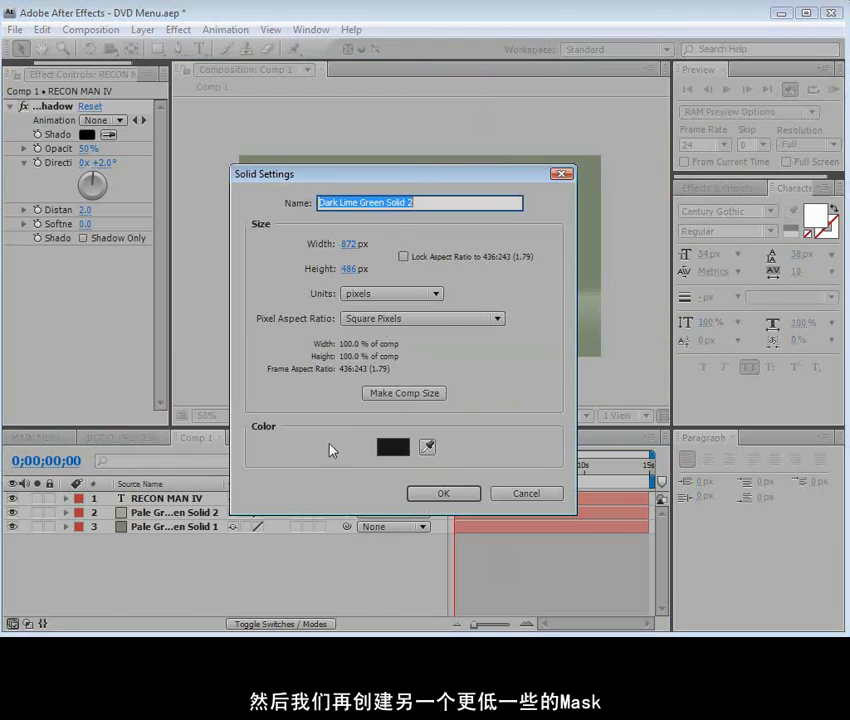
{"action": "left_click", "coordinate": [389, 451]}
{"action": "left_click", "coordinate": [212, 414]}
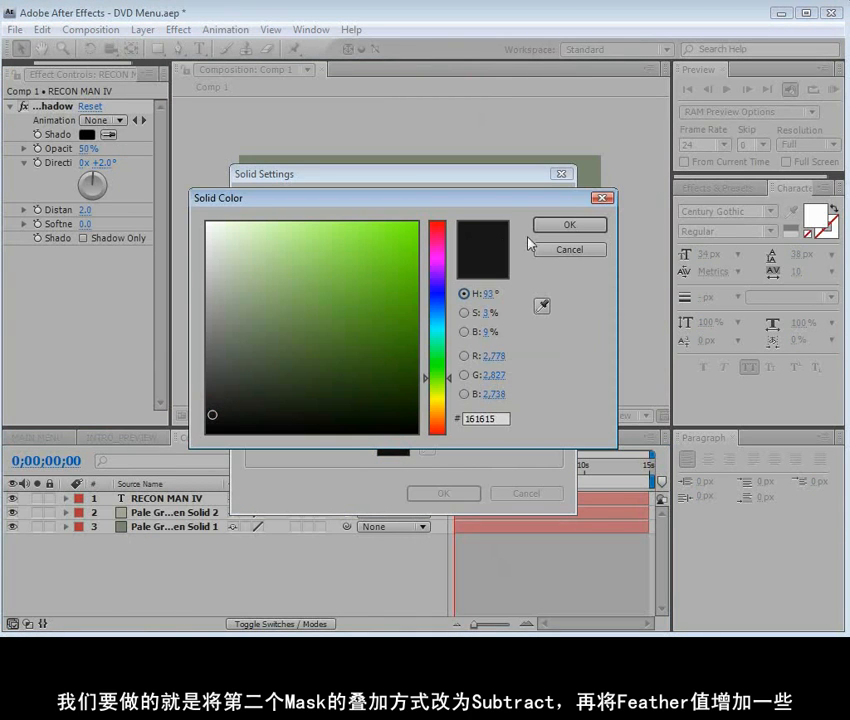
{"action": "left_click", "coordinate": [569, 226]}
{"action": "left_click", "coordinate": [443, 495]}
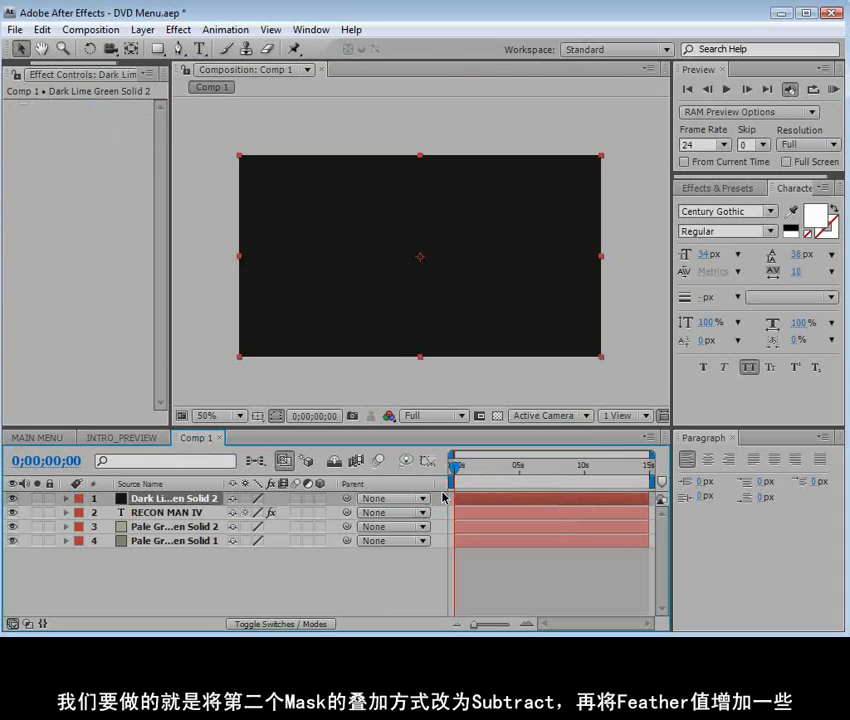
Mask the dark solid to a thin horizontal bar directly beneath the title, hiding the solid while drawing and showing it again
{"action": "left_click_drag", "start_coordinate": [157, 48], "coordinate": [185, 44]}
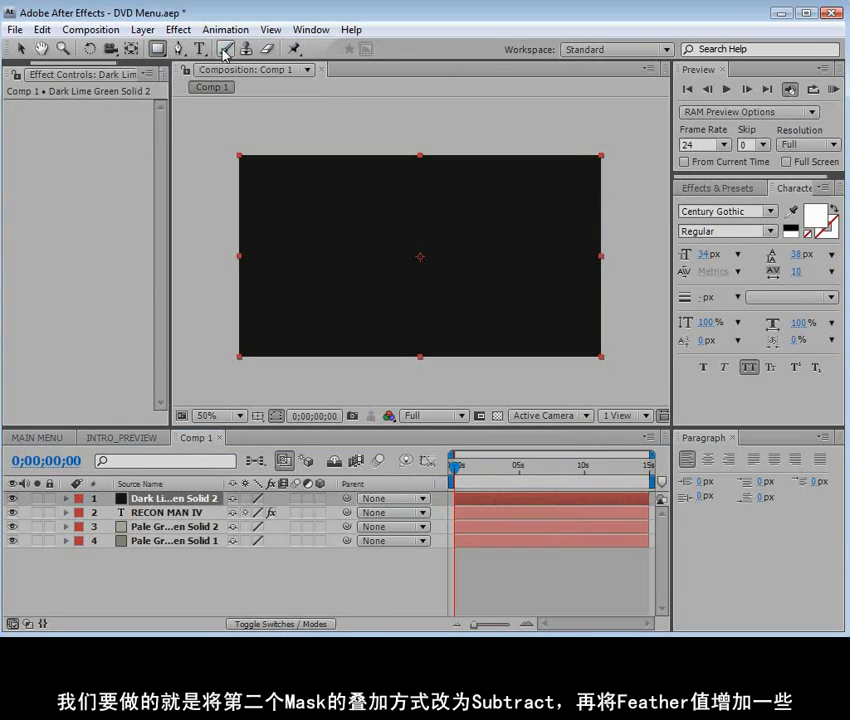
{"action": "left_click", "coordinate": [13, 498]}
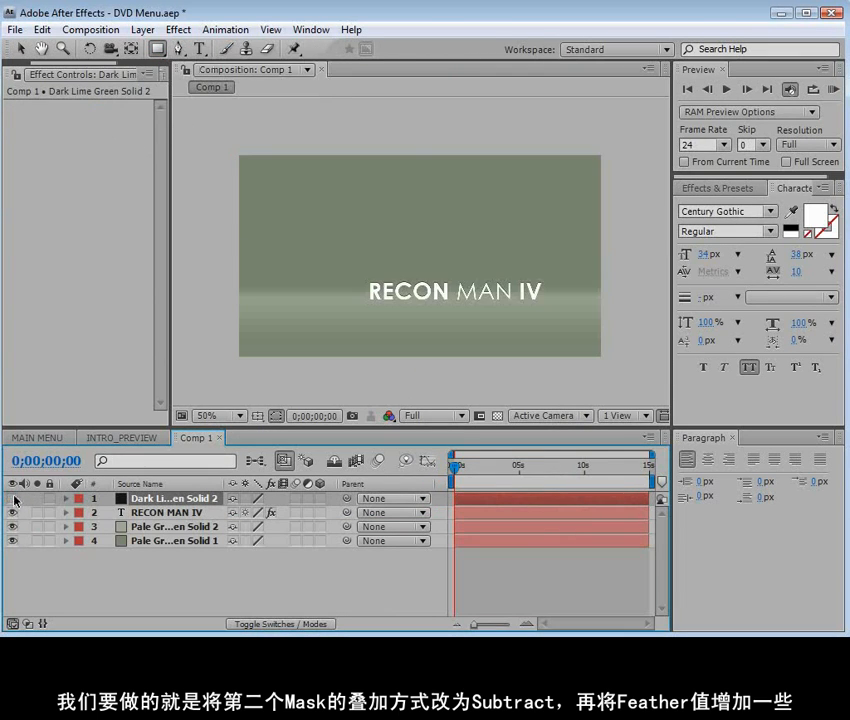
{"action": "scroll", "coordinate": [416, 298], "scroll_direction": "up", "scroll_amount": 1}
{"action": "key", "text": "space"}
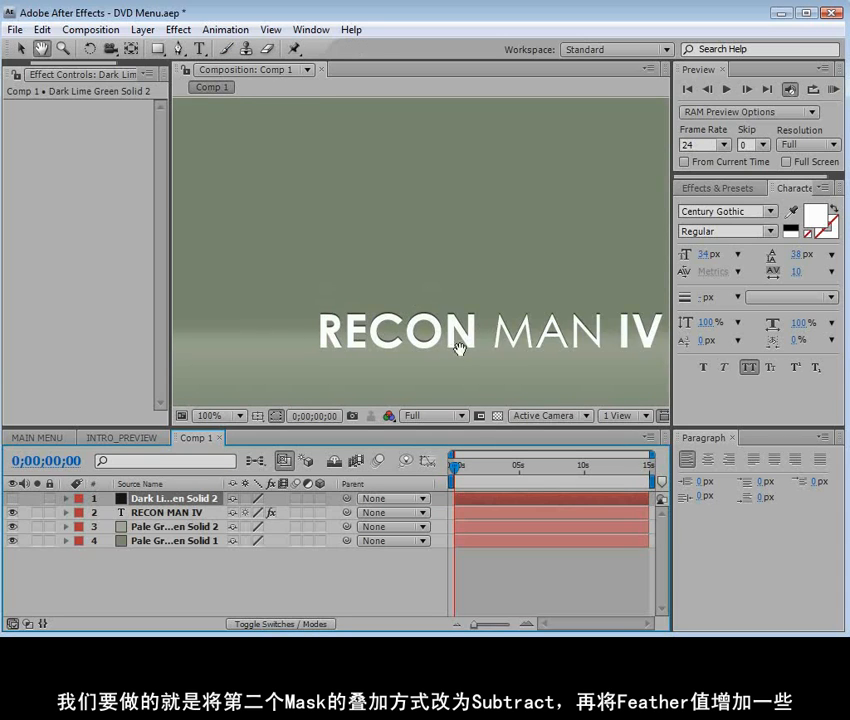
{"action": "left_click_drag", "start_coordinate": [498, 356], "coordinate": [404, 305]}
{"action": "left_click_drag", "start_coordinate": [205, 296], "coordinate": [586, 305]}
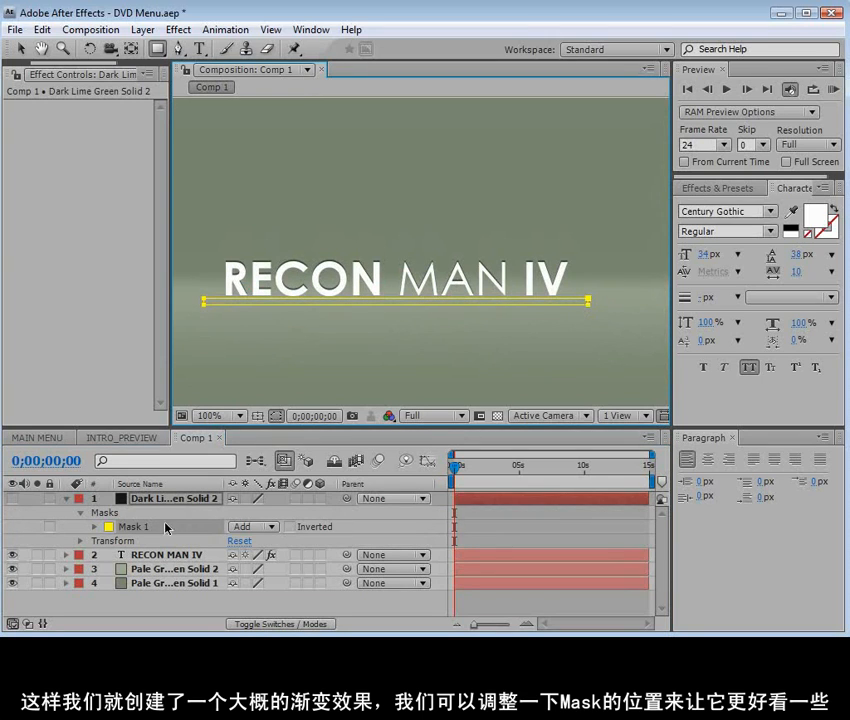
{"action": "left_click", "coordinate": [12, 499]}
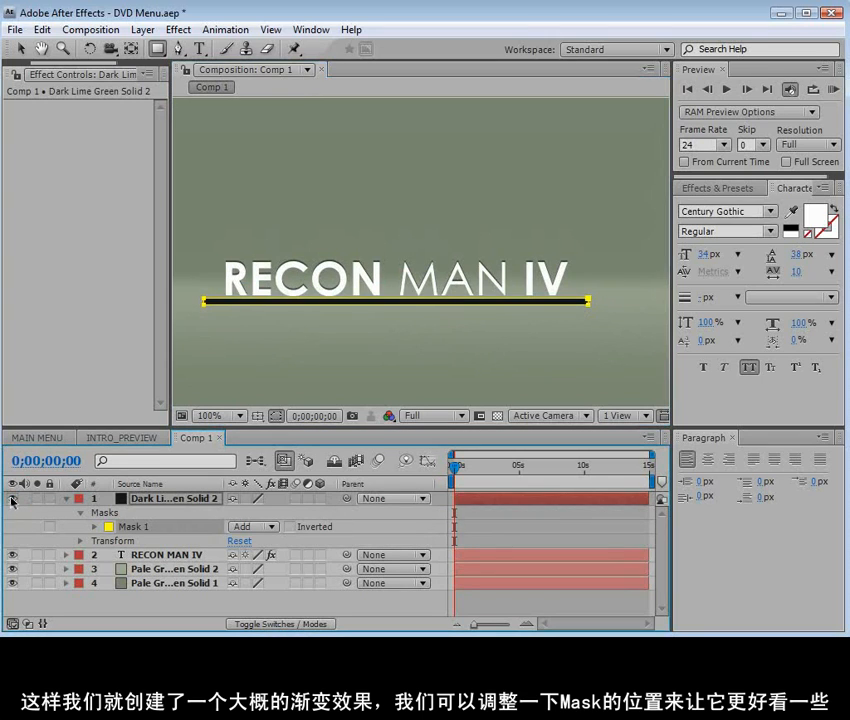
Feather the dark bar's mask by 27 pixels horizontally and 3 pixels vertically
{"action": "left_click", "coordinate": [277, 416]}
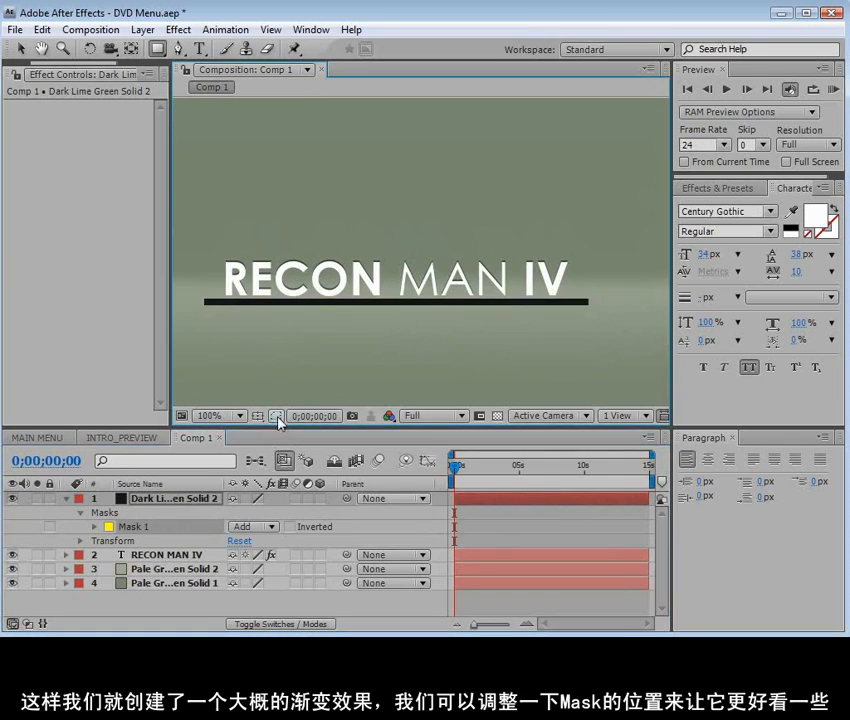
{"action": "left_click", "coordinate": [94, 527]}
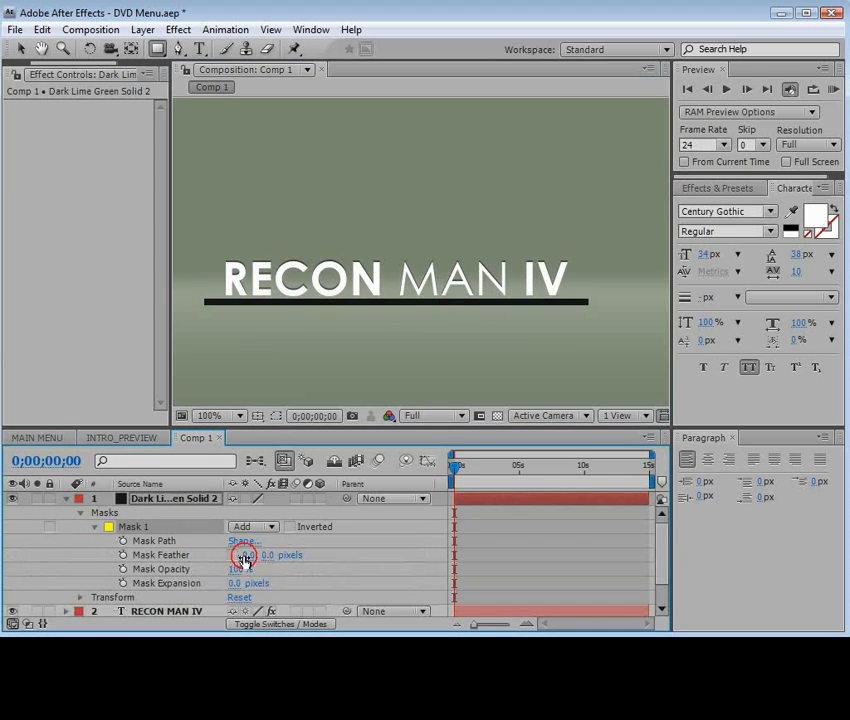
{"action": "left_click_drag", "start_coordinate": [251, 562], "coordinate": [272, 555]}
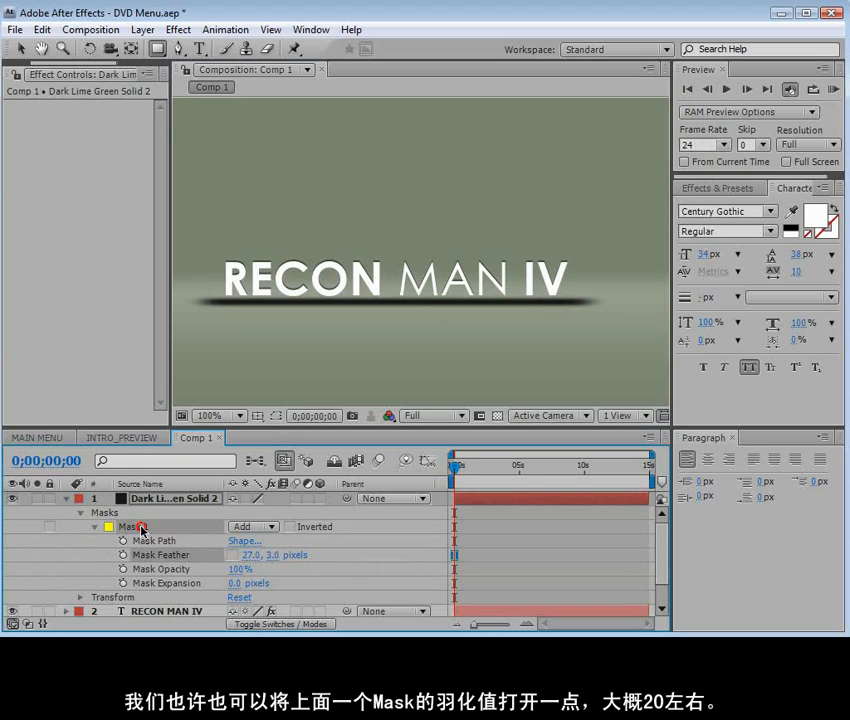
Thin the dark bar under the title by raising the lower edge of its mask slightly
{"action": "left_click", "coordinate": [277, 415]}
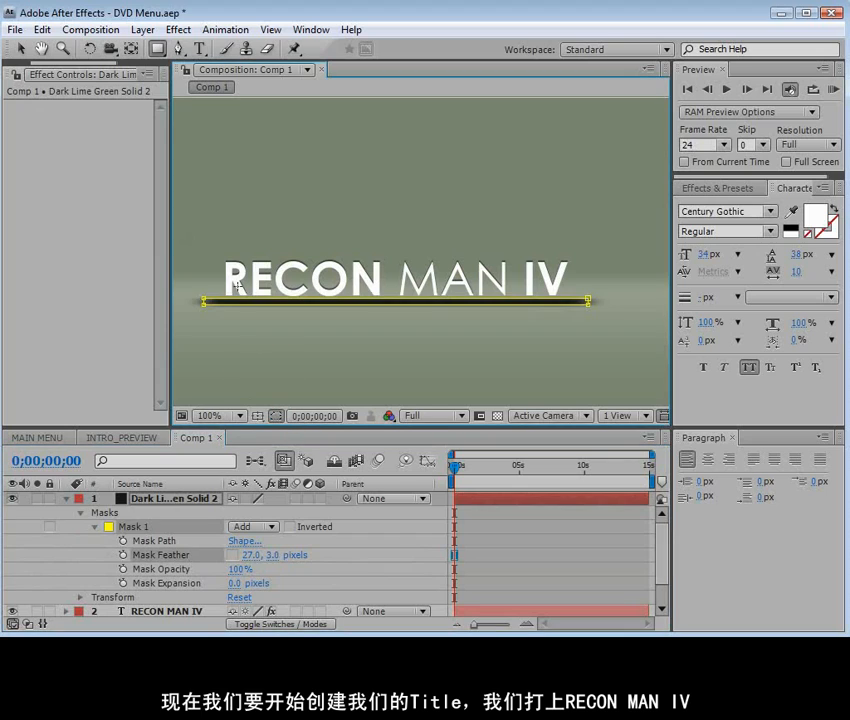
{"action": "left_click", "coordinate": [20, 48]}
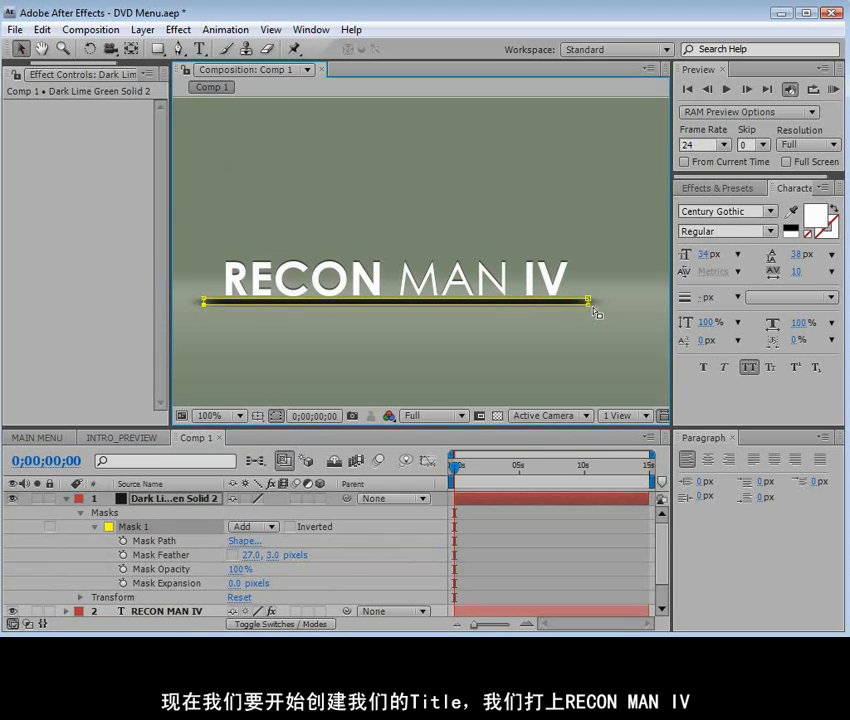
{"action": "left_click", "coordinate": [483, 357]}
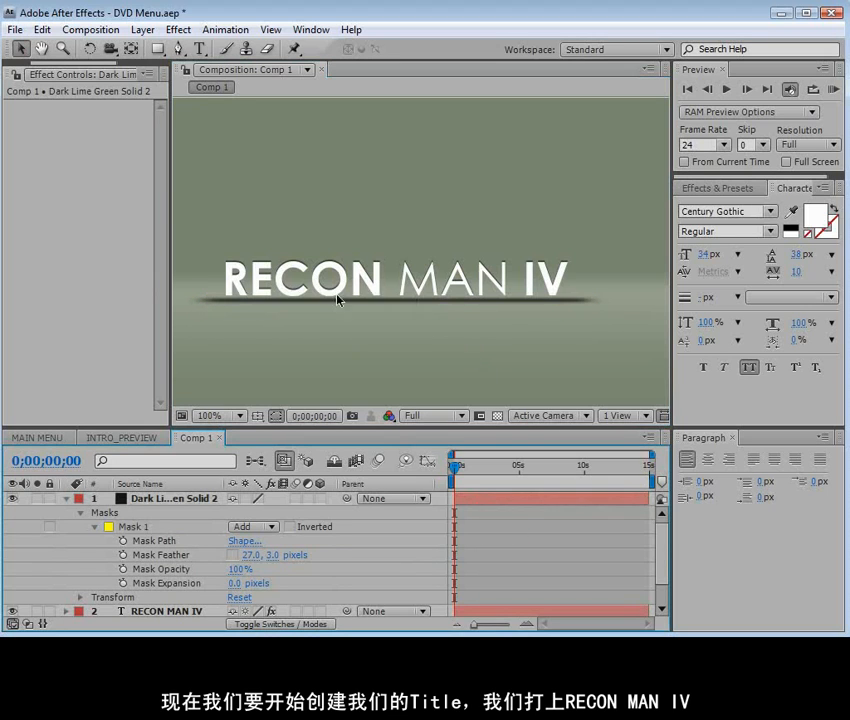
Set the dark bar solid's opacity to 30% and place its layer beneath the RECON MAN IV title layer
{"action": "left_click", "coordinate": [68, 500]}
{"action": "left_click", "coordinate": [154, 499]}
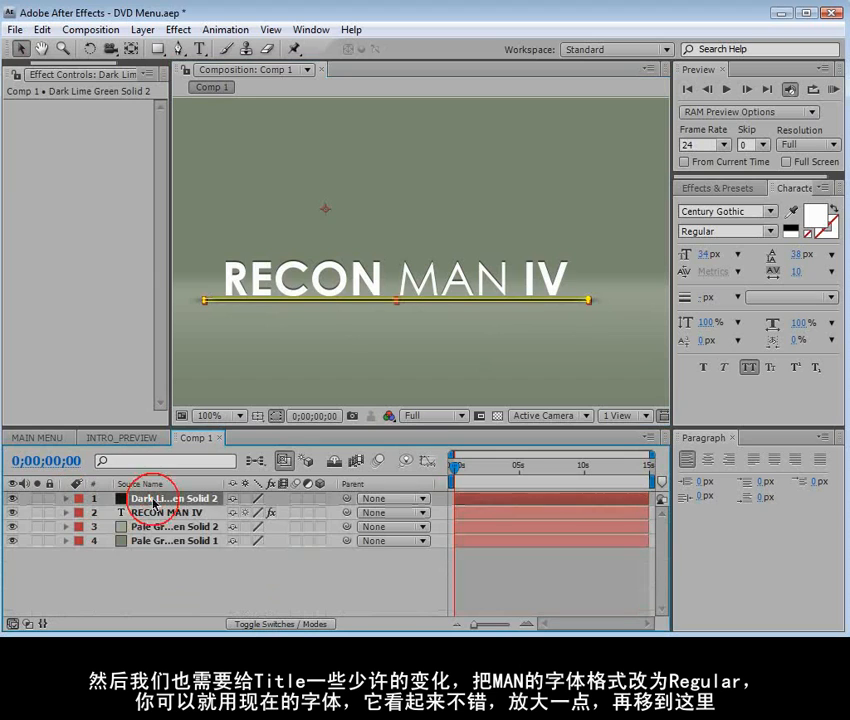
{"action": "key", "text": "t"}
{"action": "left_click", "coordinate": [238, 513]}
{"action": "type", "text": "30"}
{"action": "key", "text": "Return"}
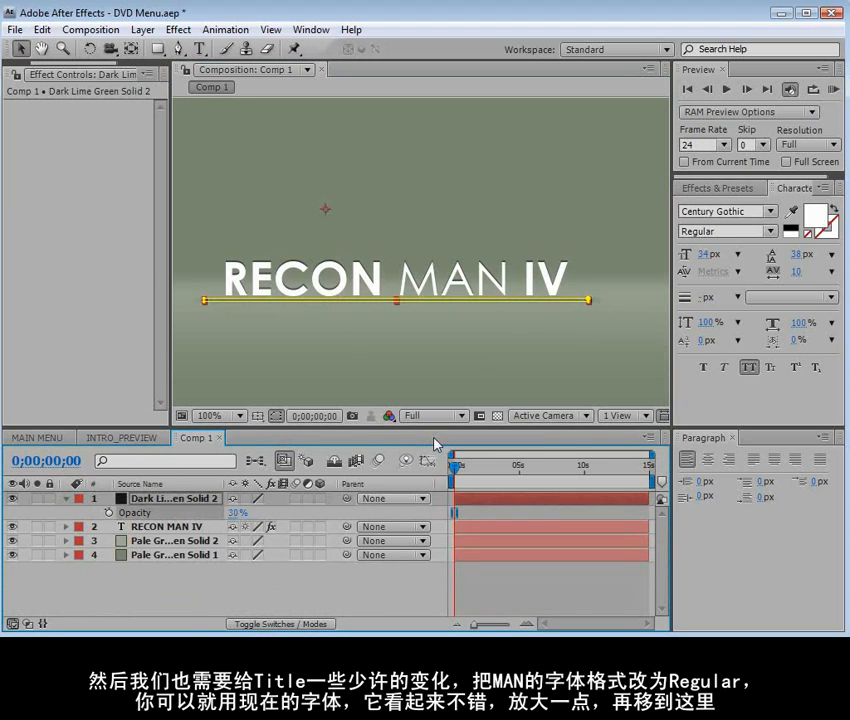
{"action": "left_click", "coordinate": [368, 573]}
{"action": "left_click_drag", "start_coordinate": [169, 500], "coordinate": [166, 538]}
{"action": "left_click", "coordinate": [454, 569]}
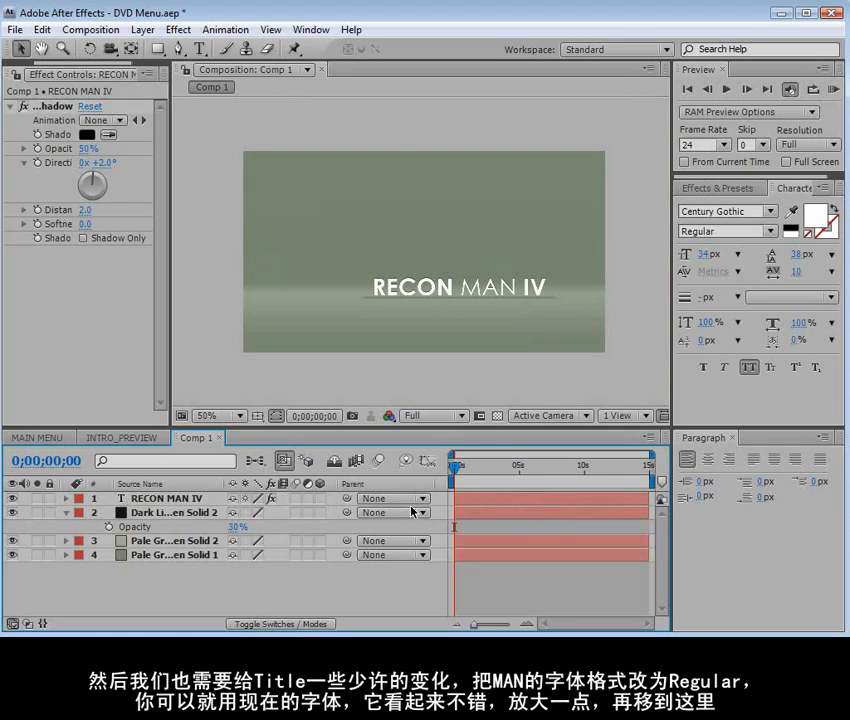
Add the menu text "PLAY FEATURE" in black below and to the left of the title
{"action": "left_click", "coordinate": [200, 48]}
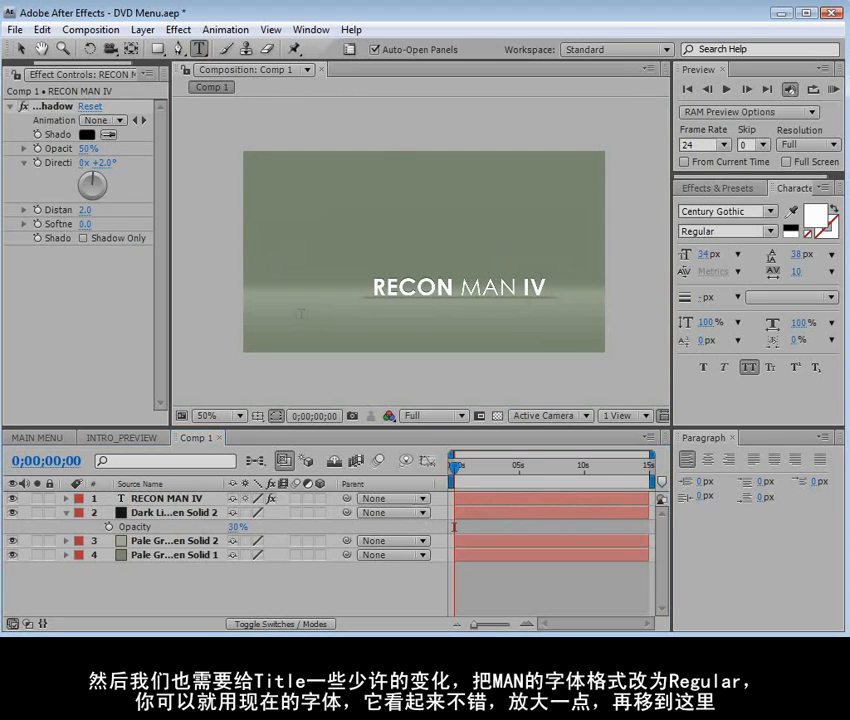
{"action": "left_click", "coordinate": [300, 312]}
{"action": "type", "text": "PLAY FEAT"}
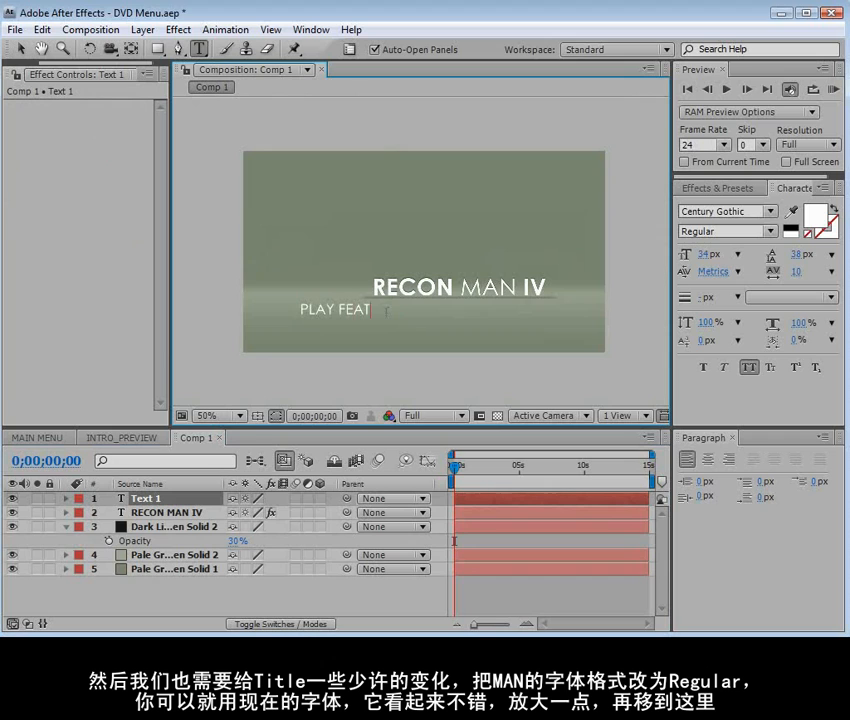
{"action": "left_click_drag", "start_coordinate": [397, 309], "coordinate": [299, 310]}
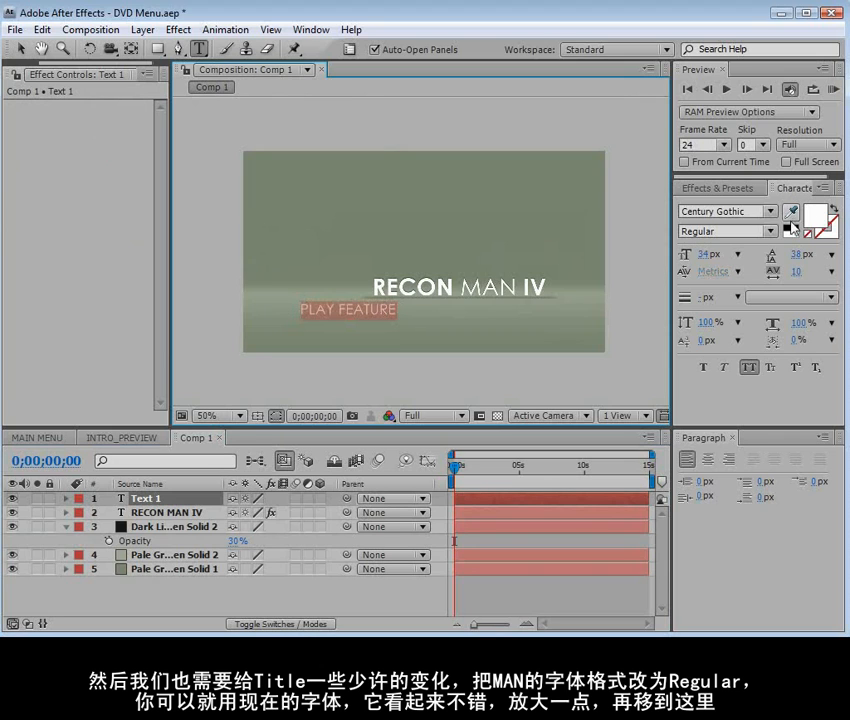
{"action": "left_click", "coordinate": [779, 228]}
{"action": "left_click", "coordinate": [22, 49]}
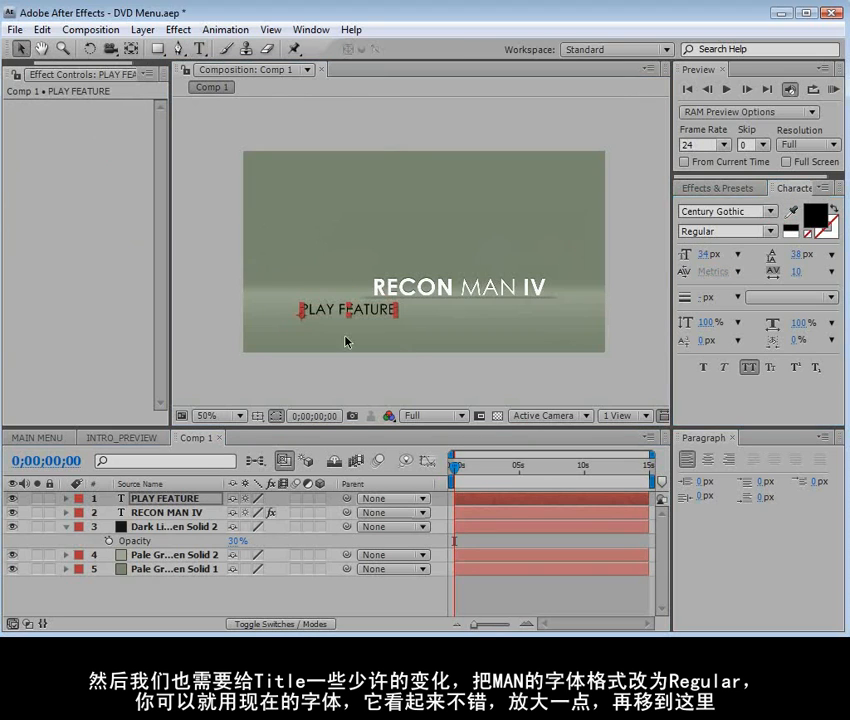
Scale the PLAY FEATURE text down a little in the maximized composition view
{"action": "scroll", "coordinate": [345, 336], "scroll_direction": "up", "scroll_amount": 1}
{"action": "key", "text": "grave"}
{"action": "mouse_move", "coordinate": [374, 470]}
{"action": "left_mouse_down"}
{"action": "mouse_move", "coordinate": [327, 471]}
{"action": "mouse_move", "coordinate": [360, 467]}
{"action": "left_mouse_up"}
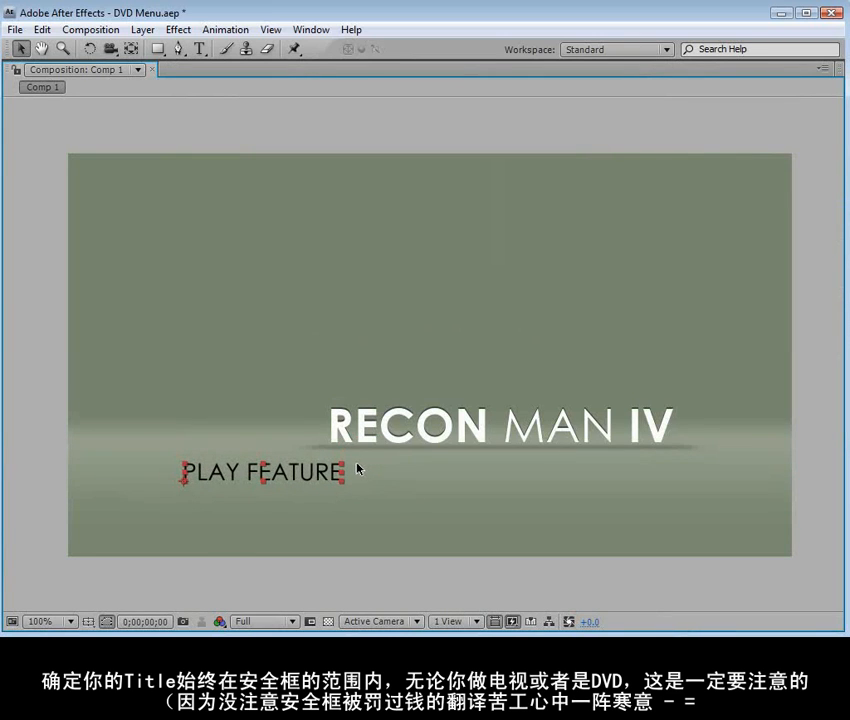
Duplicate the PLAY FEATURE text, place the copy to its right on the same line, and change its wording to "BONUS FEATURES"
{"action": "left_click", "coordinate": [42, 29]}
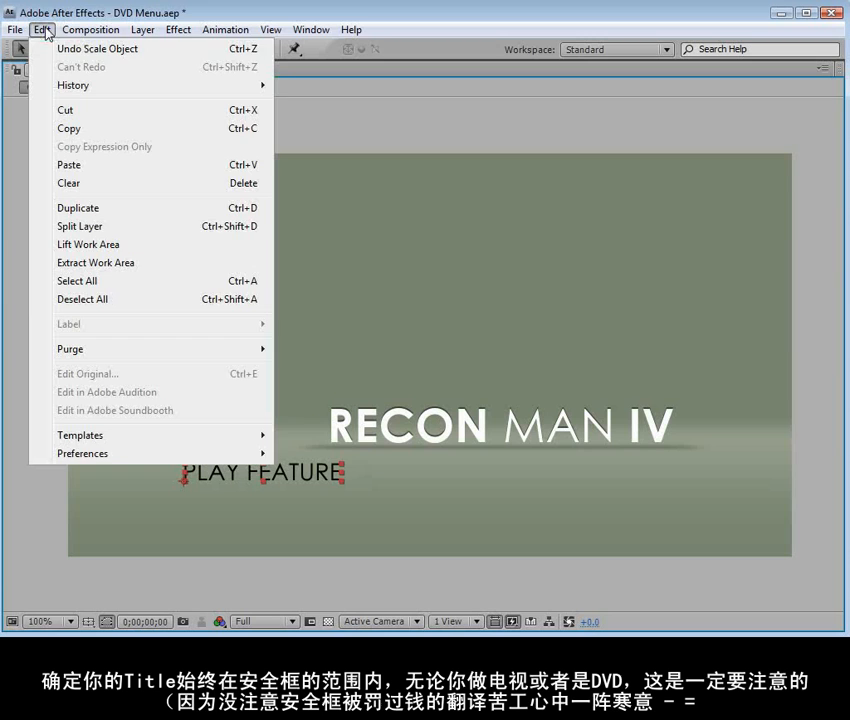
{"action": "left_click", "coordinate": [82, 207]}
{"action": "left_click_drag", "start_coordinate": [228, 477], "coordinate": [412, 478]}
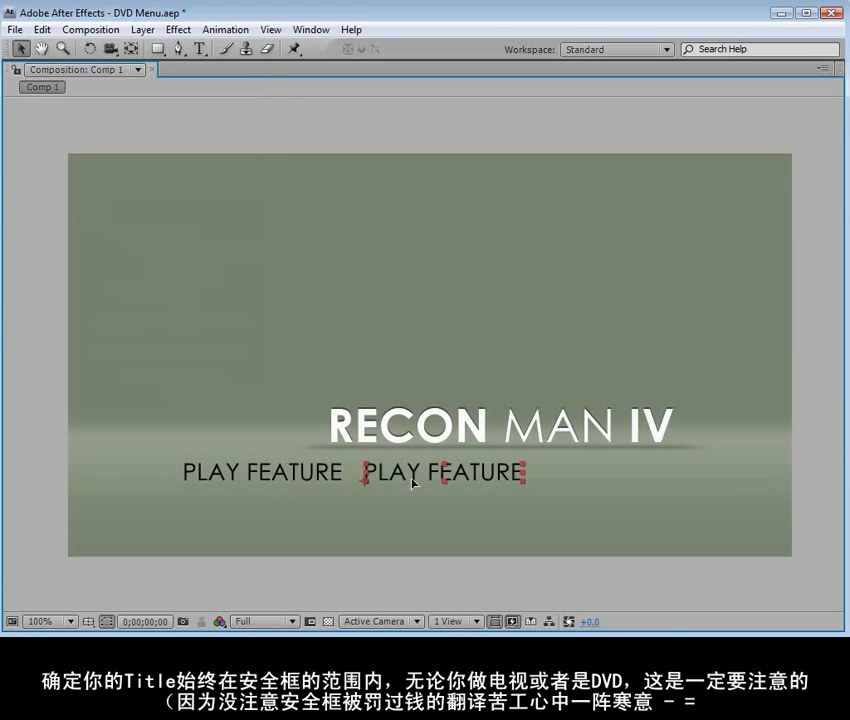
{"action": "key", "text": "grave"}
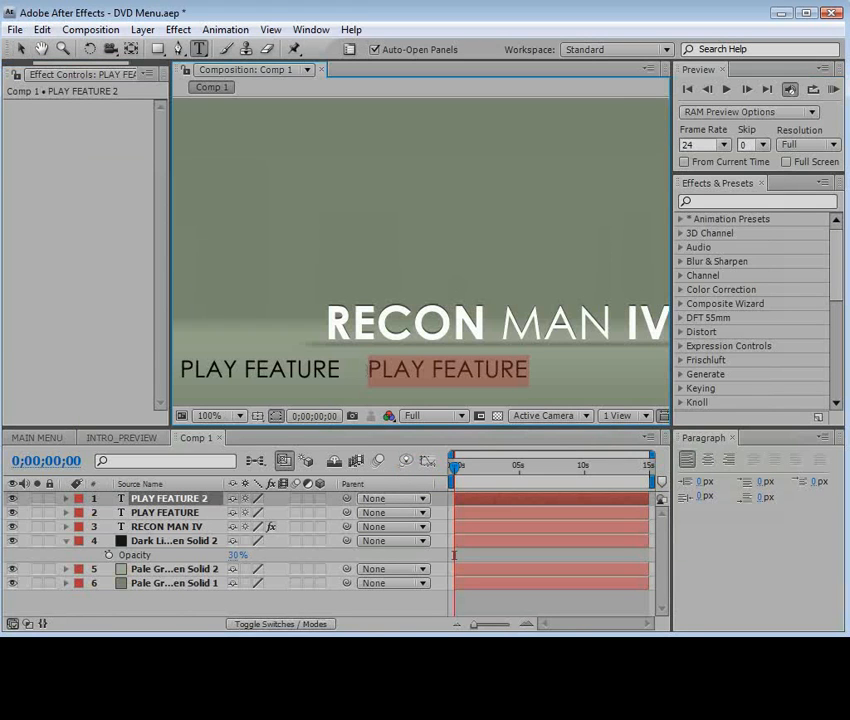
{"action": "type", "text": "BONUS FEATURES"}
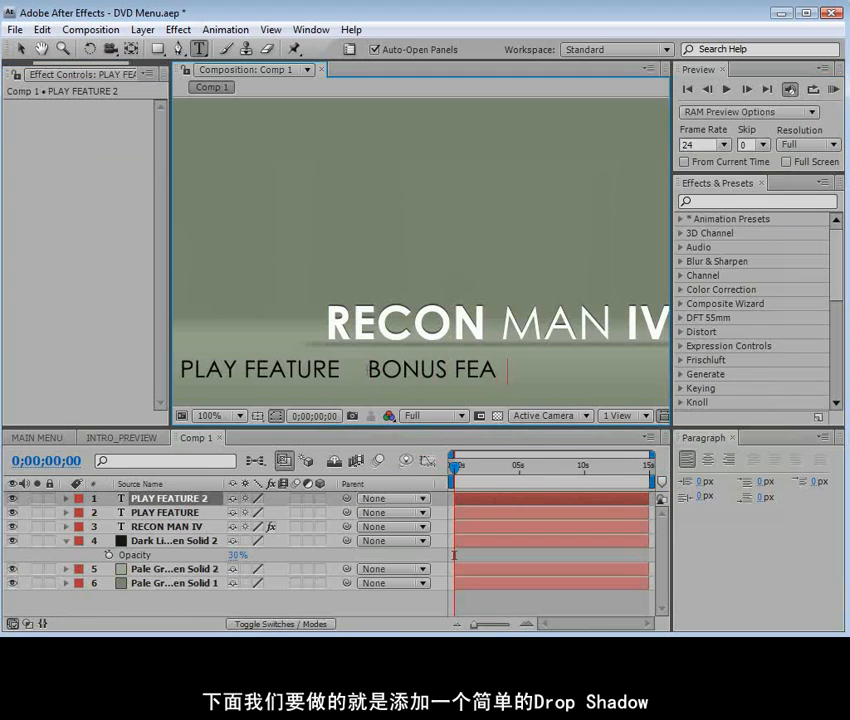
{"action": "left_click", "coordinate": [21, 48]}
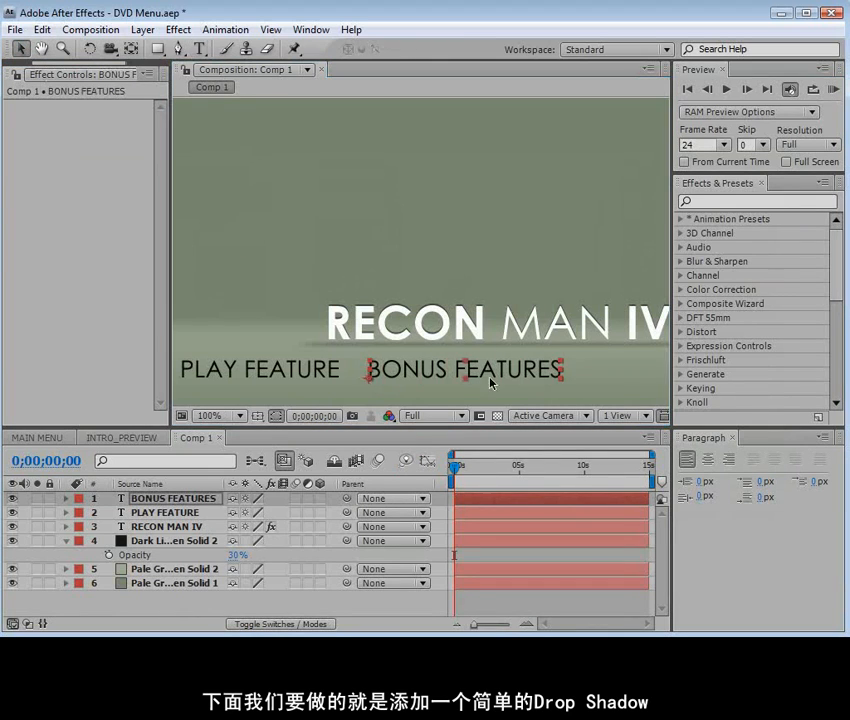
Shift the BONUS FEATURES and PLAY FEATURE text layers together to the right so they sit centered beneath the RECON MAN IV title
{"action": "scroll", "coordinate": [417, 370], "scroll_direction": "down", "scroll_amount": 2}
{"action": "left_click", "coordinate": [172, 498]}
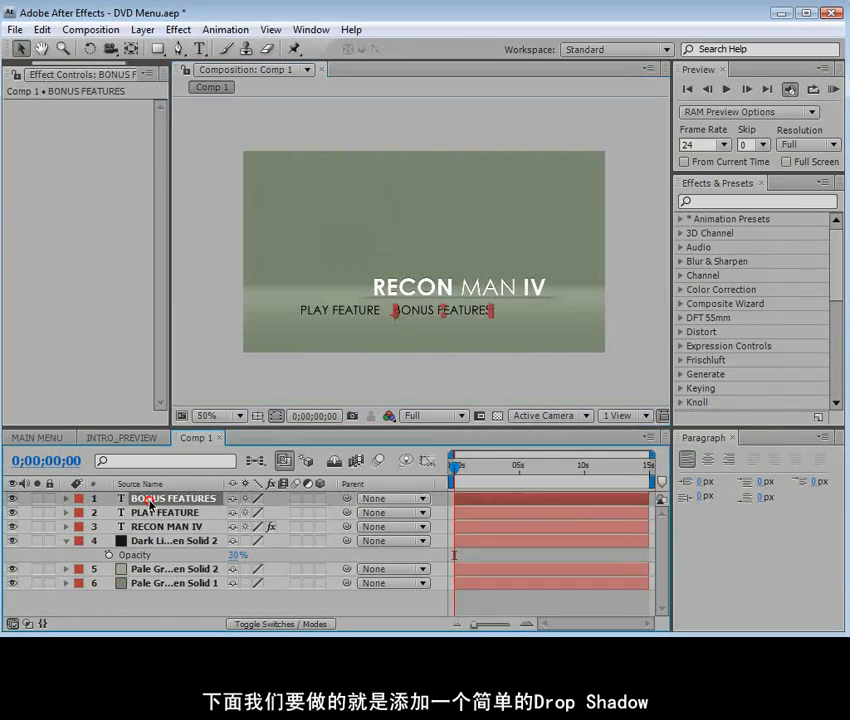
{"action": "left_click", "coordinate": [165, 512], "text": "ctrl"}
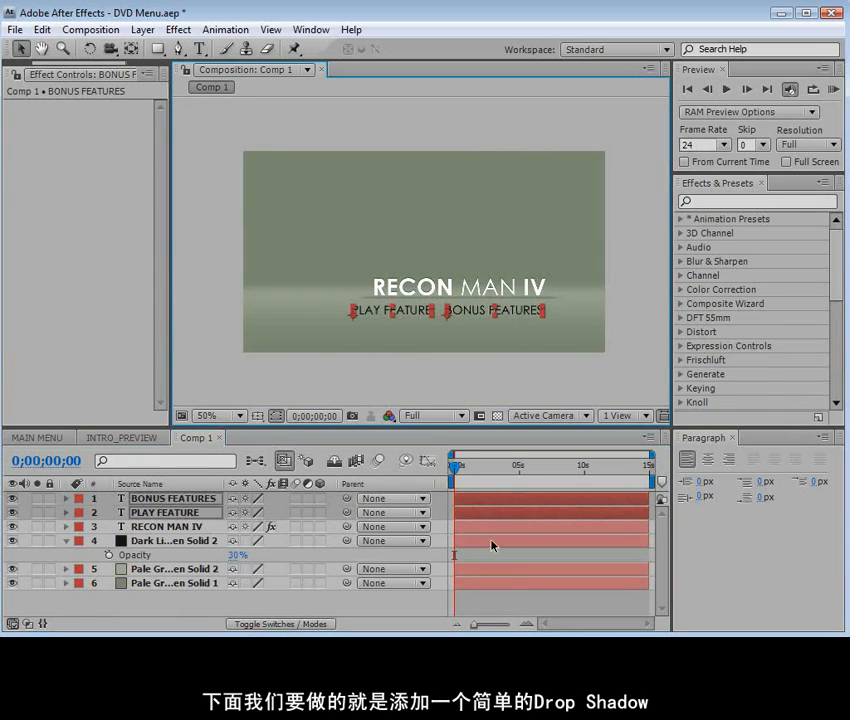
{"action": "left_click", "coordinate": [505, 605]}
{"action": "scroll", "coordinate": [429, 306], "scroll_direction": "up", "scroll_amount": 1}
{"action": "key", "text": "grave"}
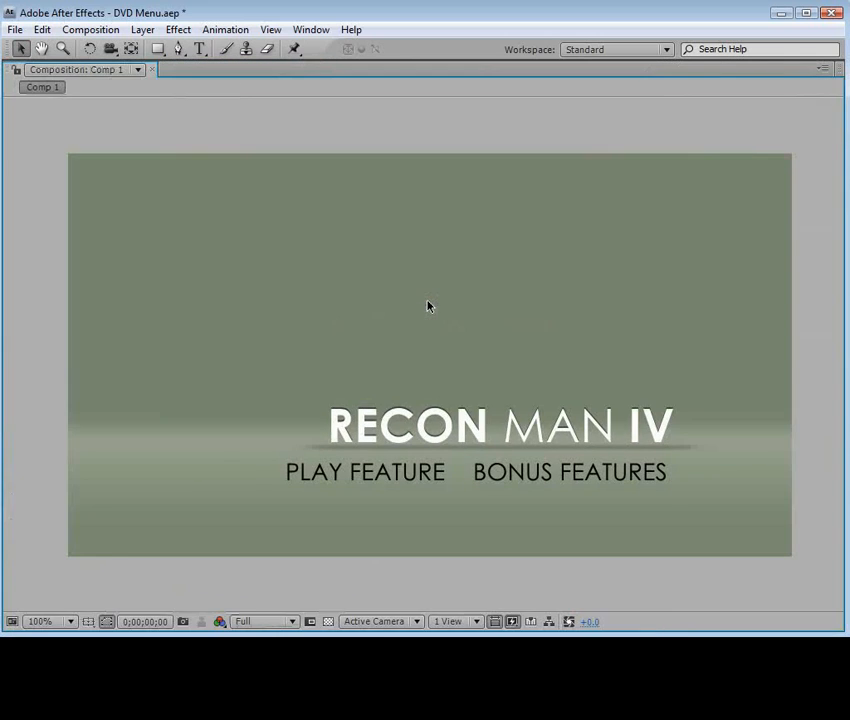
{"action": "key", "text": "grave"}
{"action": "scroll", "coordinate": [429, 306], "scroll_direction": "down", "scroll_amount": 1}
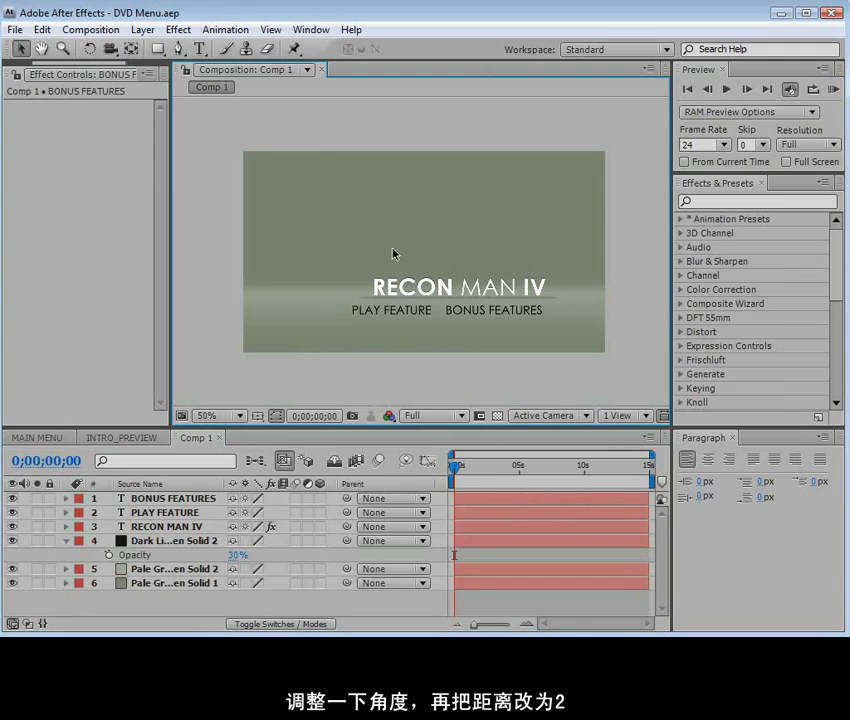
Open the Fight Footage clip from the FOOTAGE folder and examine the two fighters' pose at 0:00:04:00
{"action": "left_click", "coordinate": [22, 74]}
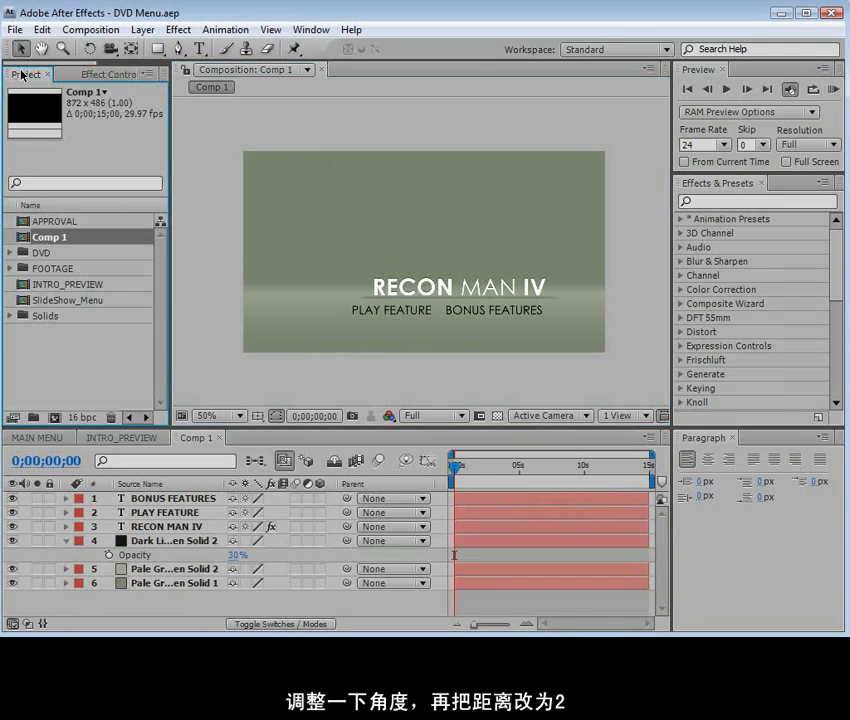
{"action": "left_click", "coordinate": [12, 270]}
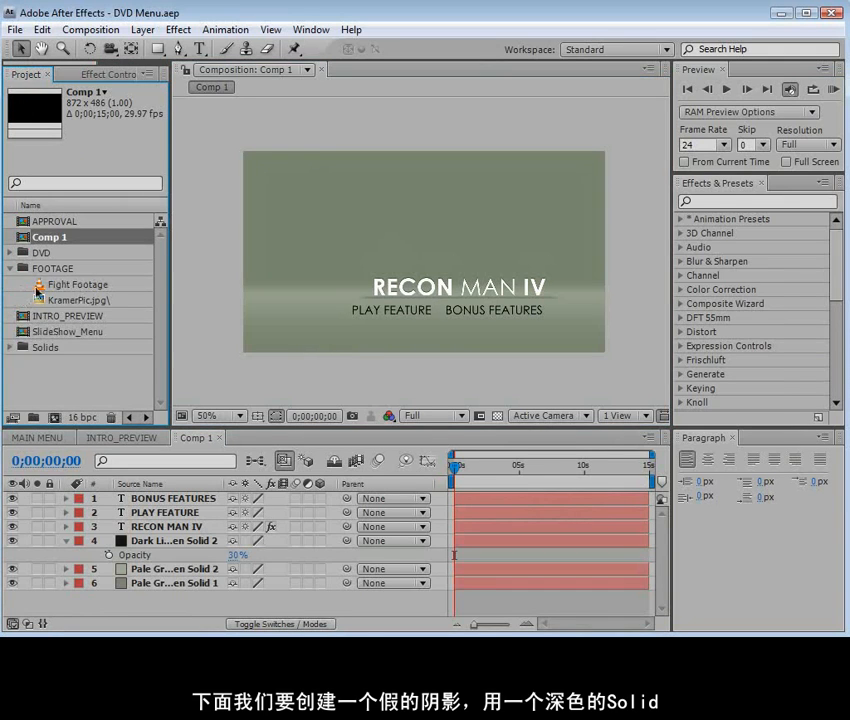
{"action": "double_click", "coordinate": [40, 290]}
{"action": "mouse_move", "coordinate": [218, 385]}
{"action": "left_mouse_down"}
{"action": "mouse_move", "coordinate": [203, 387]}
{"action": "mouse_move", "coordinate": [218, 386]}
{"action": "left_mouse_up"}
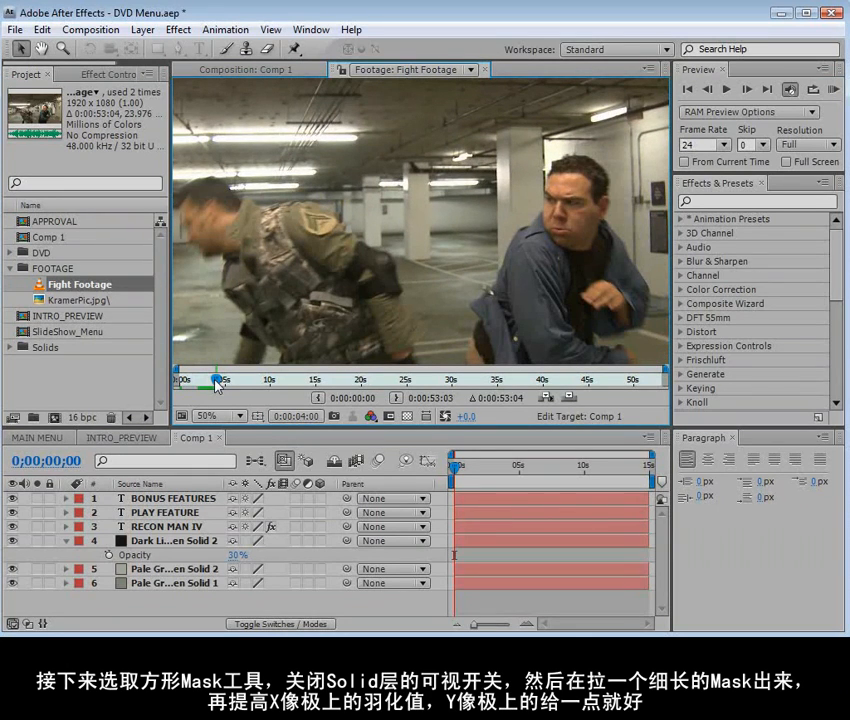
{"action": "key", "text": "h"}
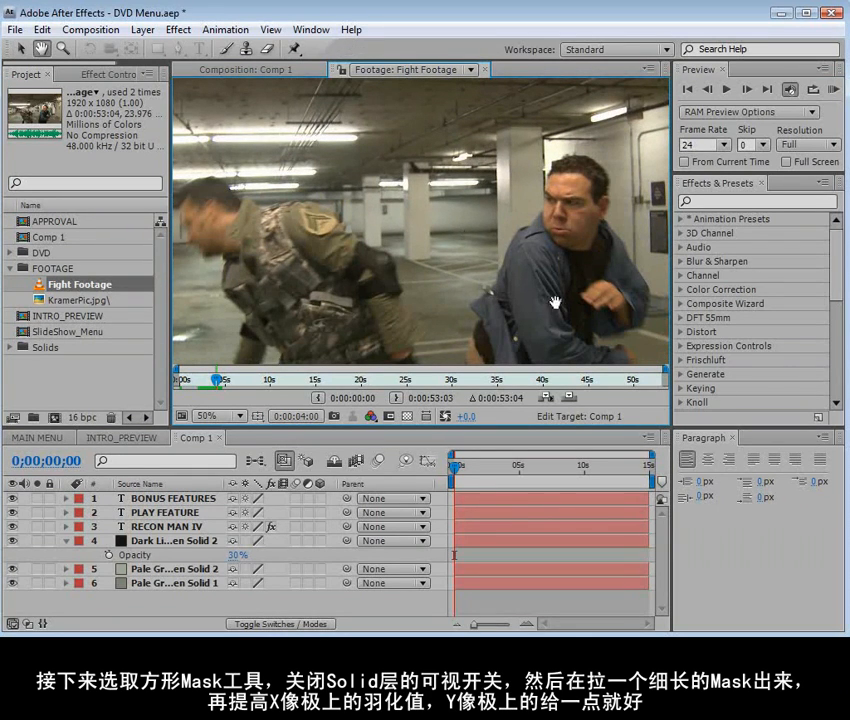
{"action": "left_click_drag", "start_coordinate": [555, 302], "coordinate": [491, 310]}
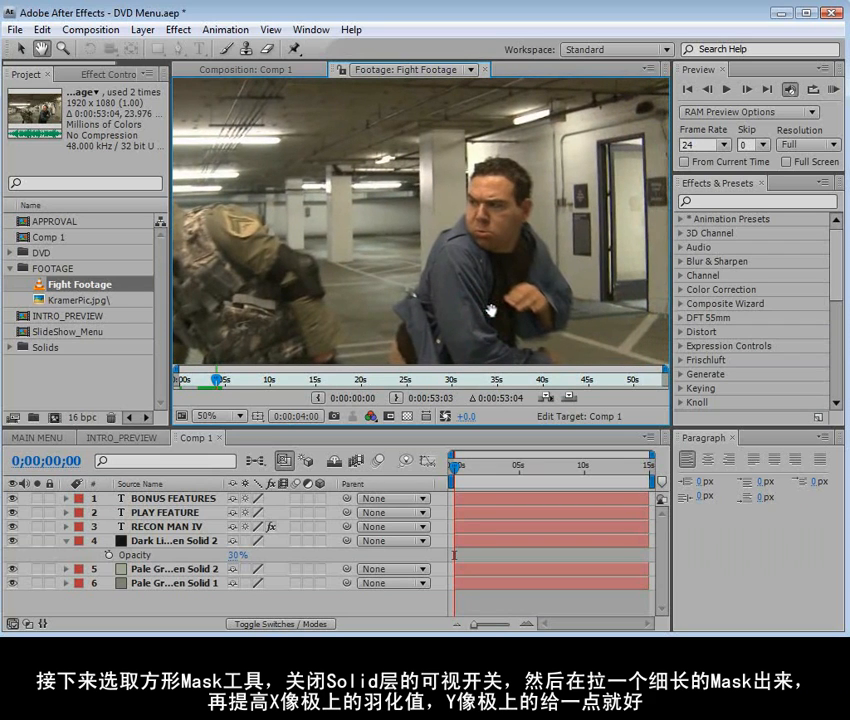
{"action": "key", "text": "v"}
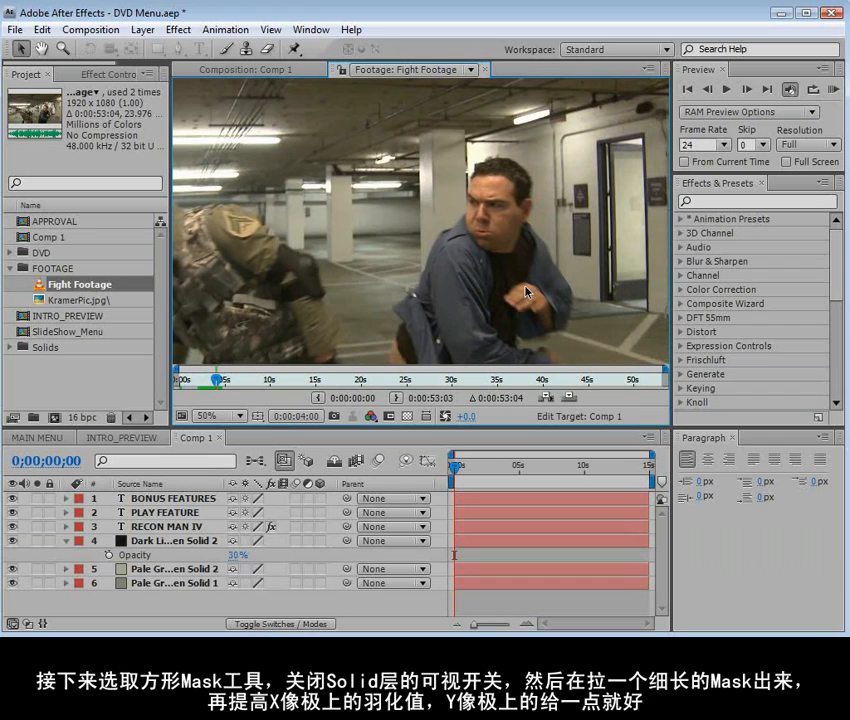
Add Fight Footage to Comp 1 as the top layer and slide it about 2 seconds earlier in time
{"action": "left_click", "coordinate": [232, 69]}
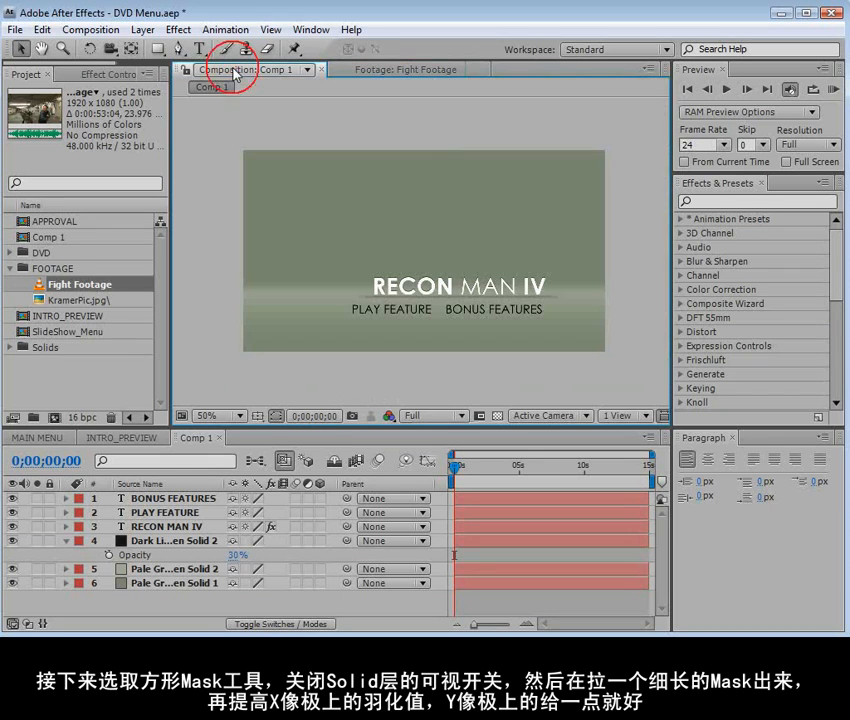
{"action": "left_click_drag", "start_coordinate": [38, 285], "coordinate": [433, 262]}
{"action": "left_click_drag", "start_coordinate": [455, 470], "coordinate": [484, 469]}
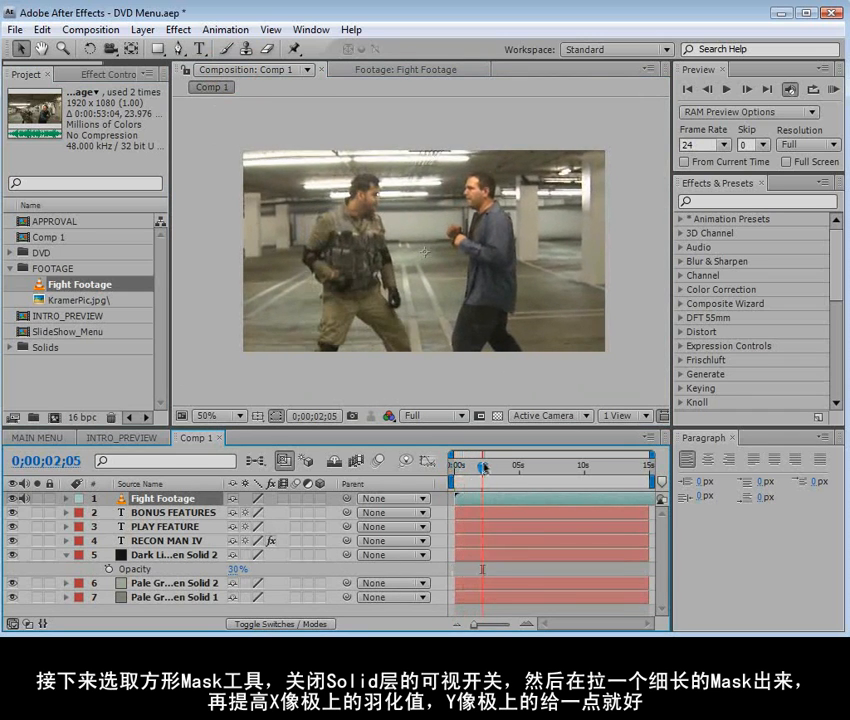
{"action": "left_click", "coordinate": [434, 499]}
{"action": "left_click_drag", "start_coordinate": [498, 503], "coordinate": [480, 508]}
Scale down and reposition the Fight Footage layer so both fighters fit in the frame, with the time at 0;00;01;28
{"action": "key", "text": "comma"}
{"action": "left_click_drag", "start_coordinate": [619, 145], "coordinate": [554, 182]}
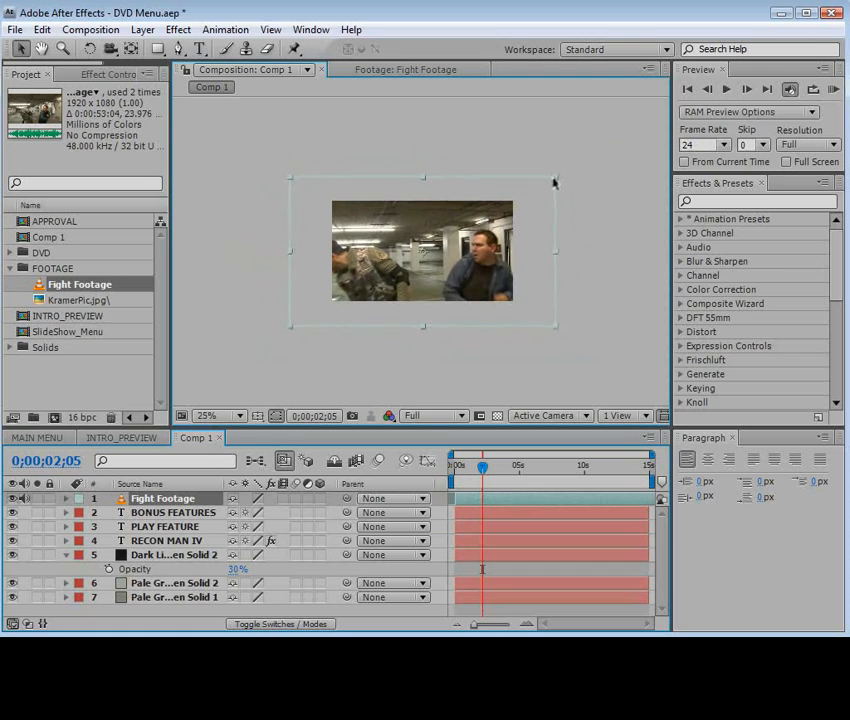
{"action": "key", "text": "period"}
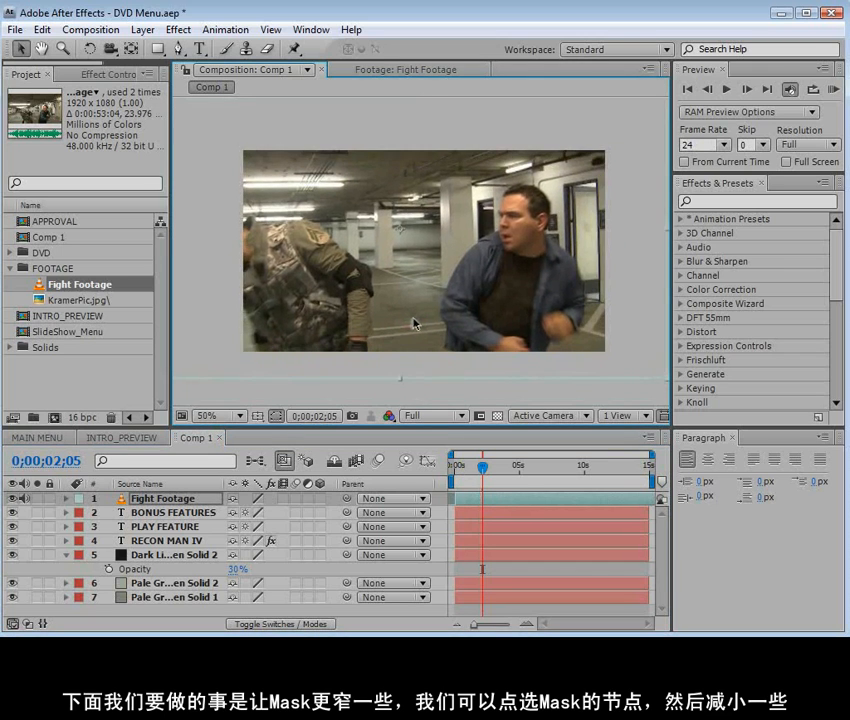
{"action": "key", "text": "comma"}
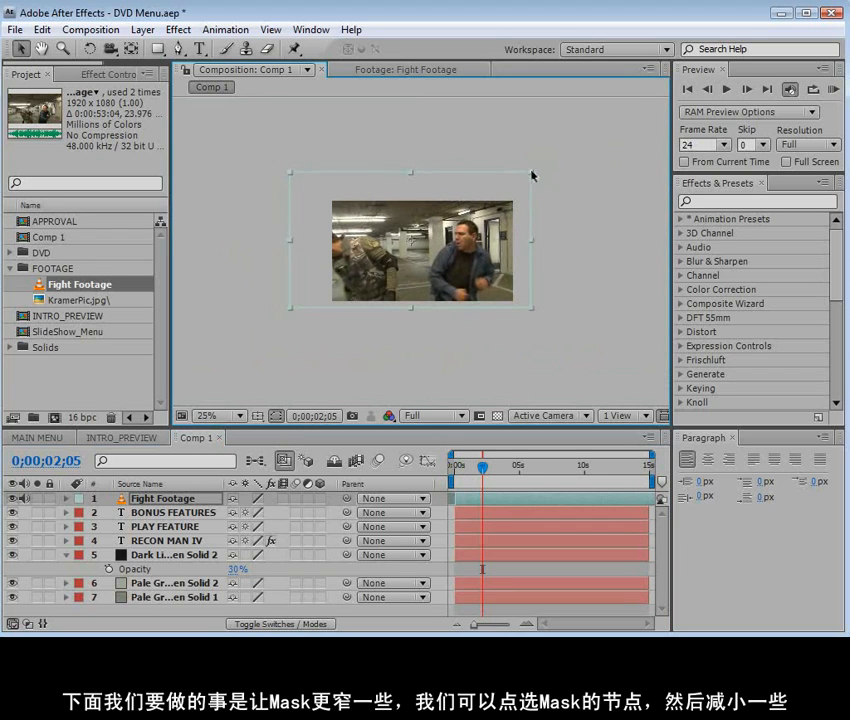
{"action": "key", "text": "period"}
{"action": "left_click_drag", "start_coordinate": [639, 368], "coordinate": [629, 357]}
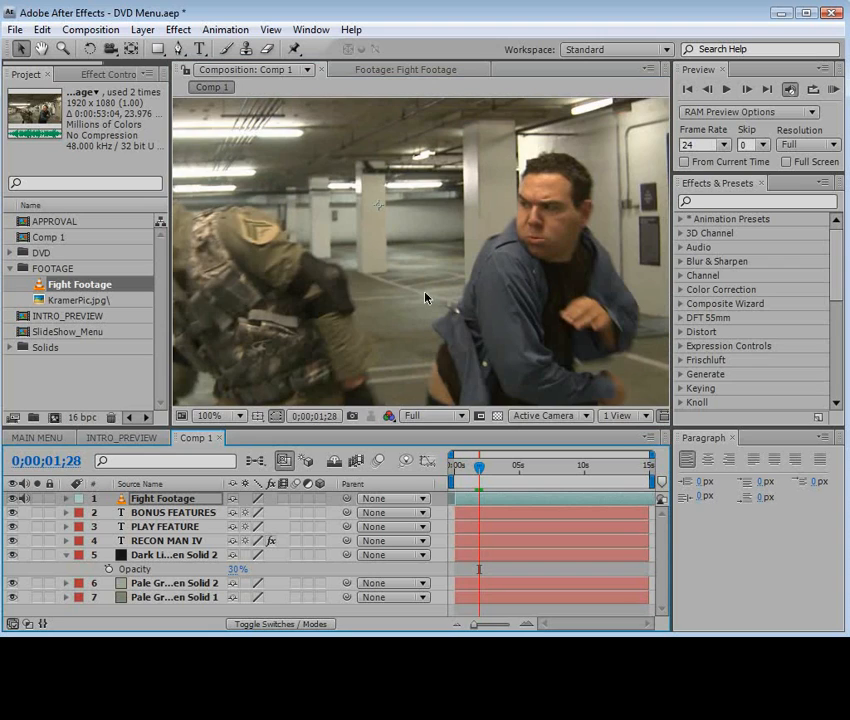
{"action": "scroll", "coordinate": [425, 298], "scroll_direction": "down", "scroll_amount": 1}
Freeze Fight Footage from 0;00;01;28 by enabling time remapping, adding a keyframe there and removing the clip's end keyframe
{"action": "left_click", "coordinate": [152, 29]}
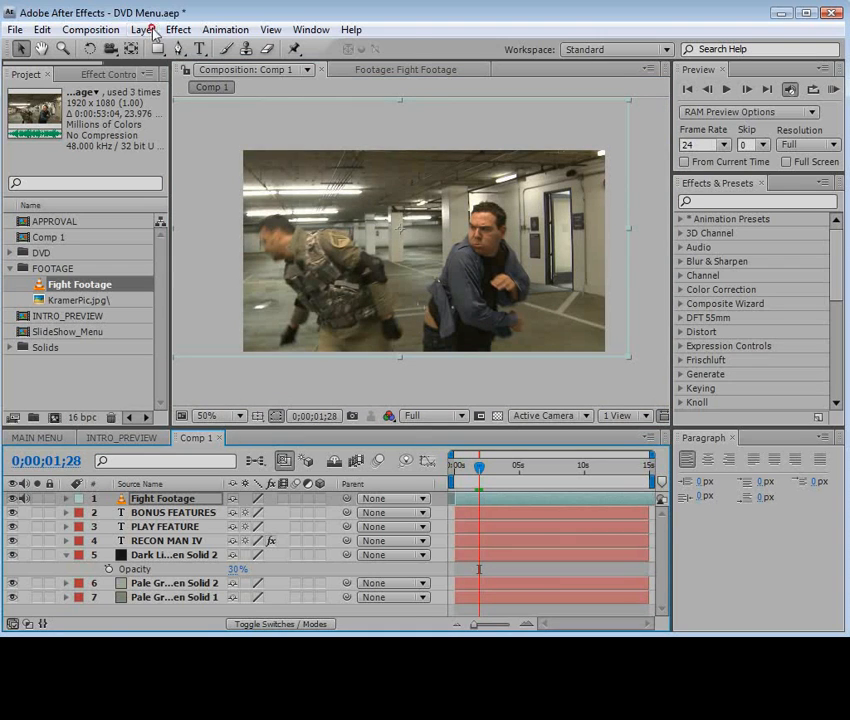
{"action": "mouse_move", "coordinate": [164, 226]}
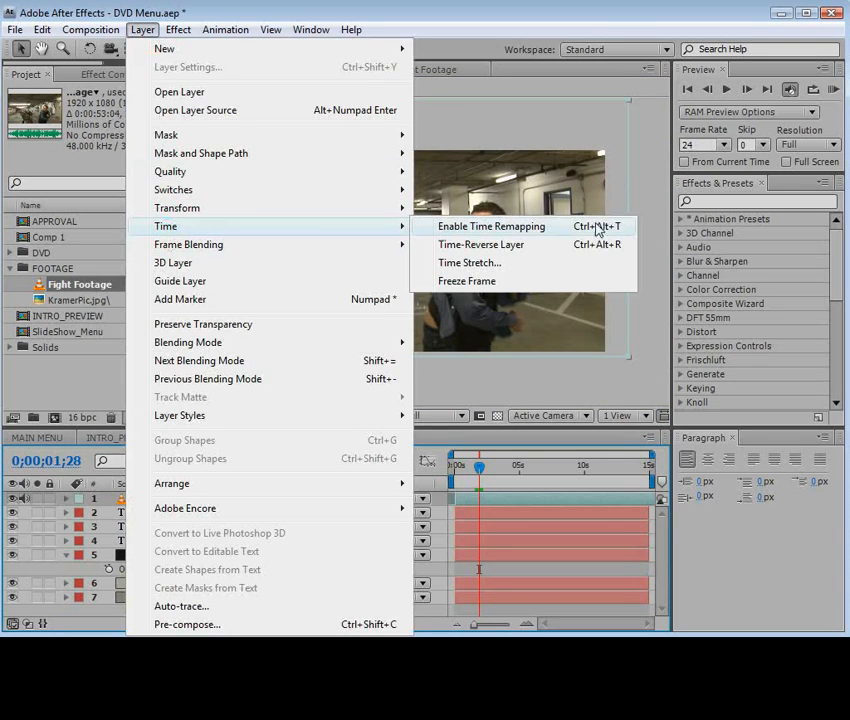
{"action": "left_click", "coordinate": [505, 228]}
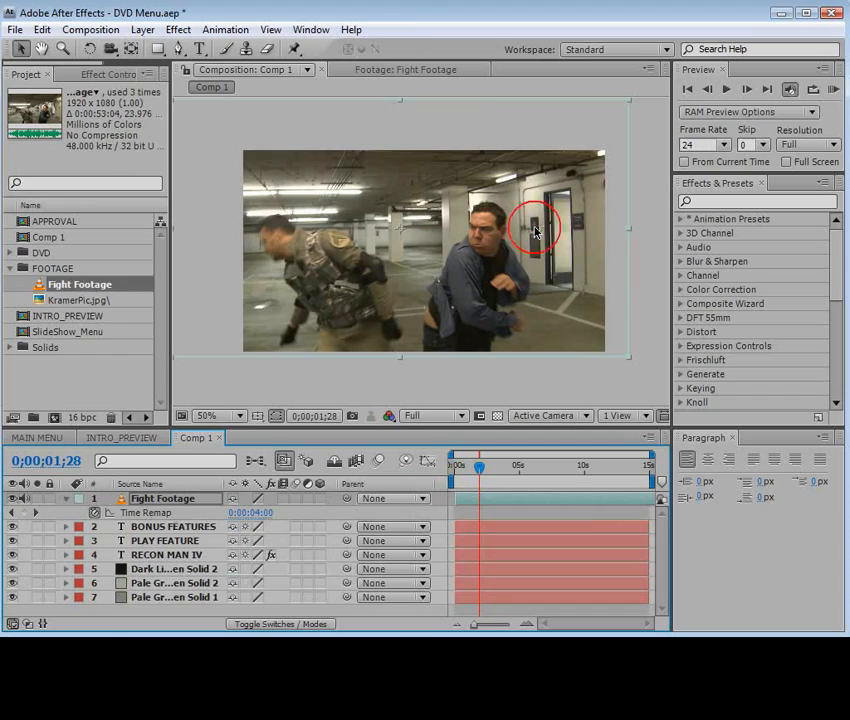
{"action": "left_click", "coordinate": [25, 513]}
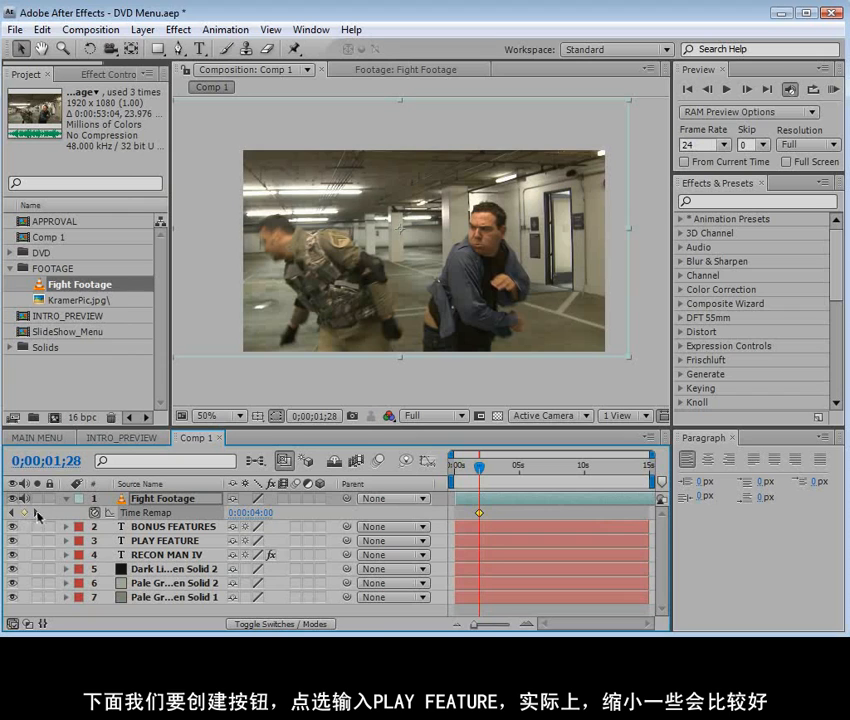
{"action": "left_click", "coordinate": [36, 513]}
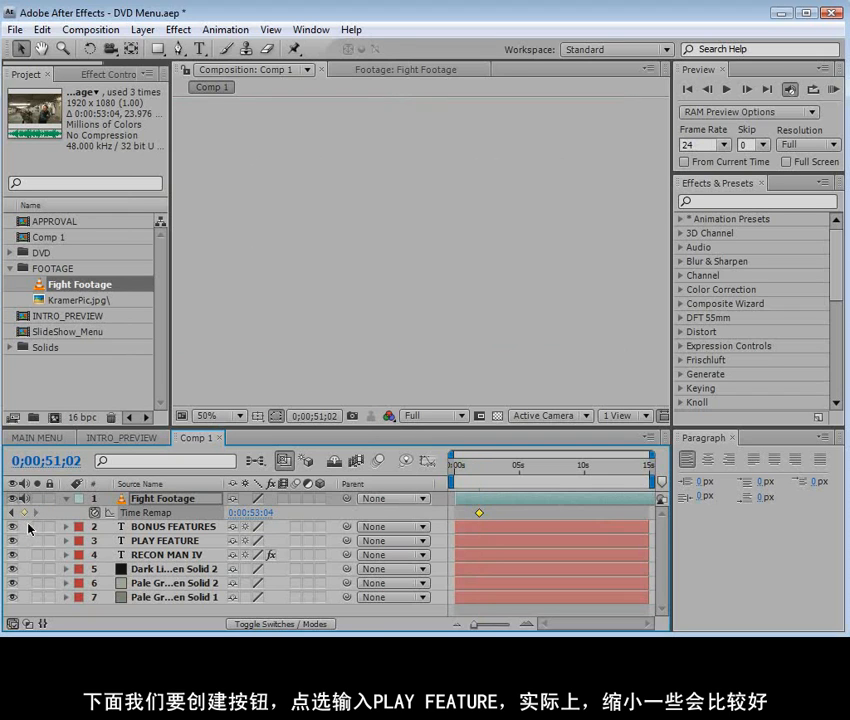
{"action": "left_click", "coordinate": [25, 513]}
{"action": "left_click_drag", "start_coordinate": [470, 470], "coordinate": [521, 480]}
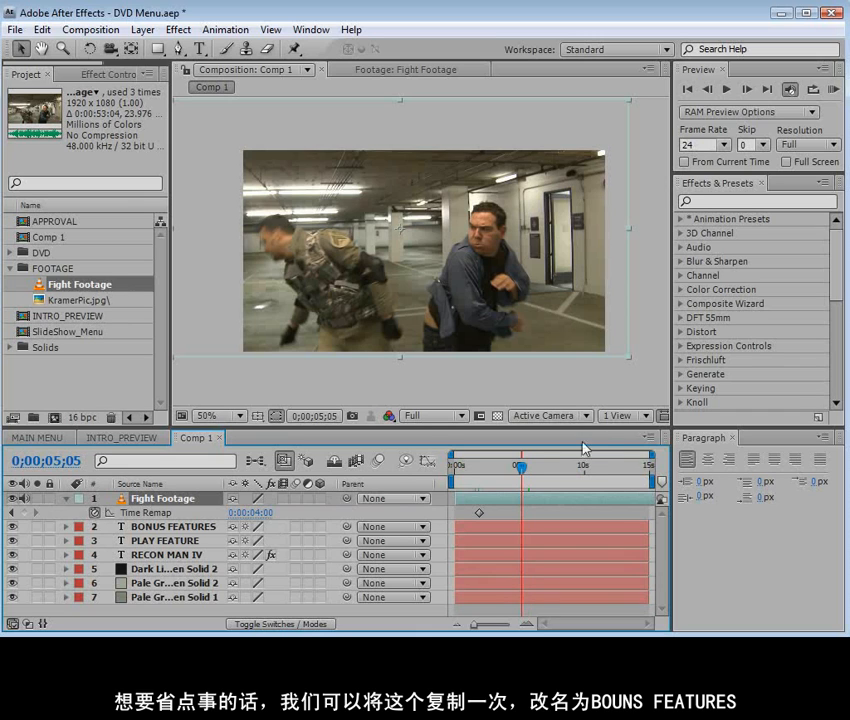
{"action": "left_click", "coordinate": [66, 498]}
{"action": "mouse_move", "coordinate": [480, 466]}
{"action": "left_mouse_down"}
{"action": "mouse_move", "coordinate": [463, 468]}
{"action": "mouse_move", "coordinate": [455, 482]}
{"action": "mouse_move", "coordinate": [478, 484]}
{"action": "left_mouse_up"}
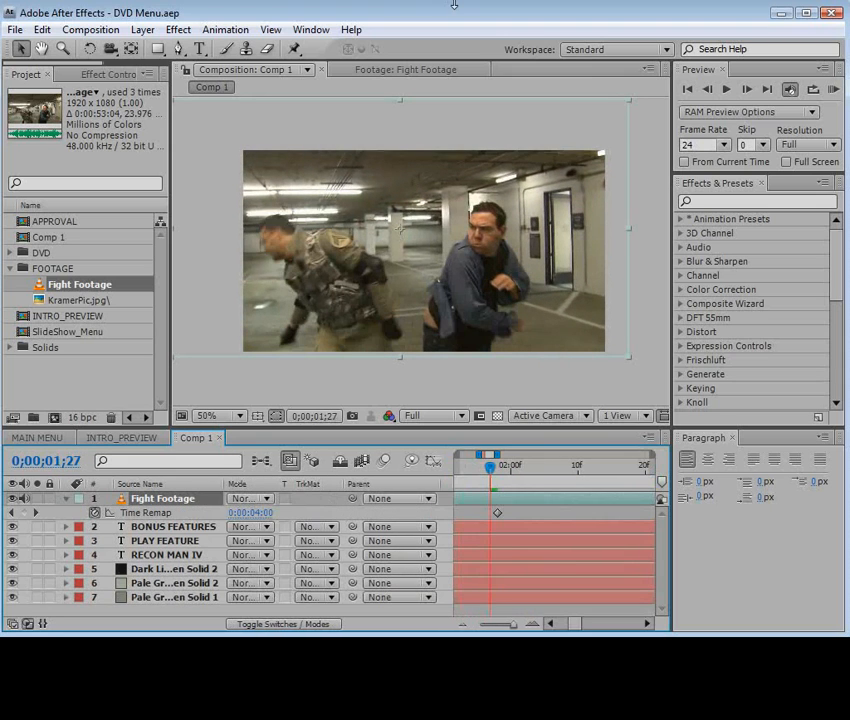
Apply the Tint and Curves effects to the Fight Footage layer and set the tint amount to 70%
{"action": "left_click", "coordinate": [178, 29]}
{"action": "mouse_move", "coordinate": [225, 184]}
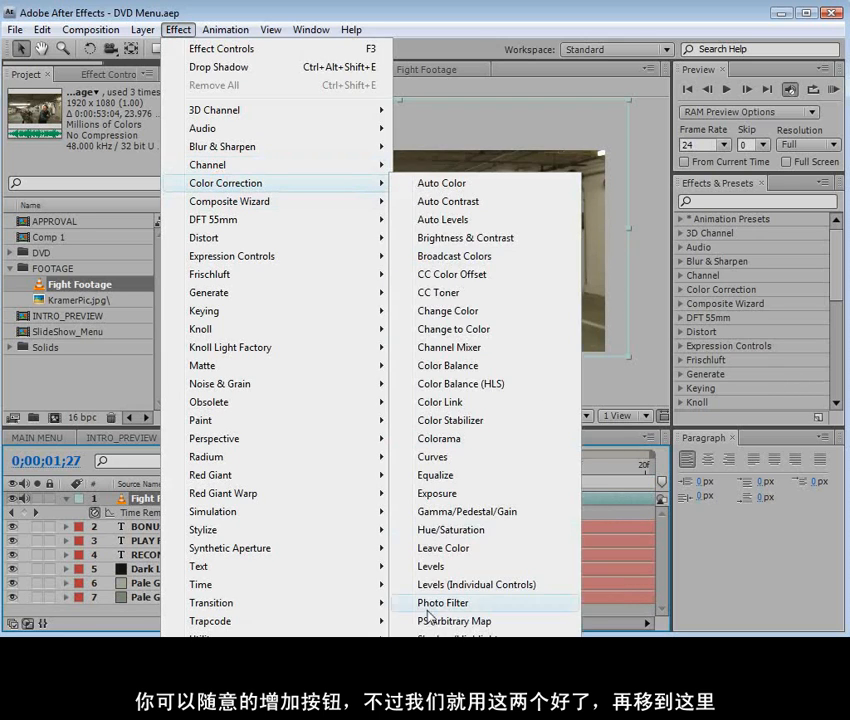
{"action": "left_click", "coordinate": [432, 657]}
{"action": "left_click", "coordinate": [178, 29]}
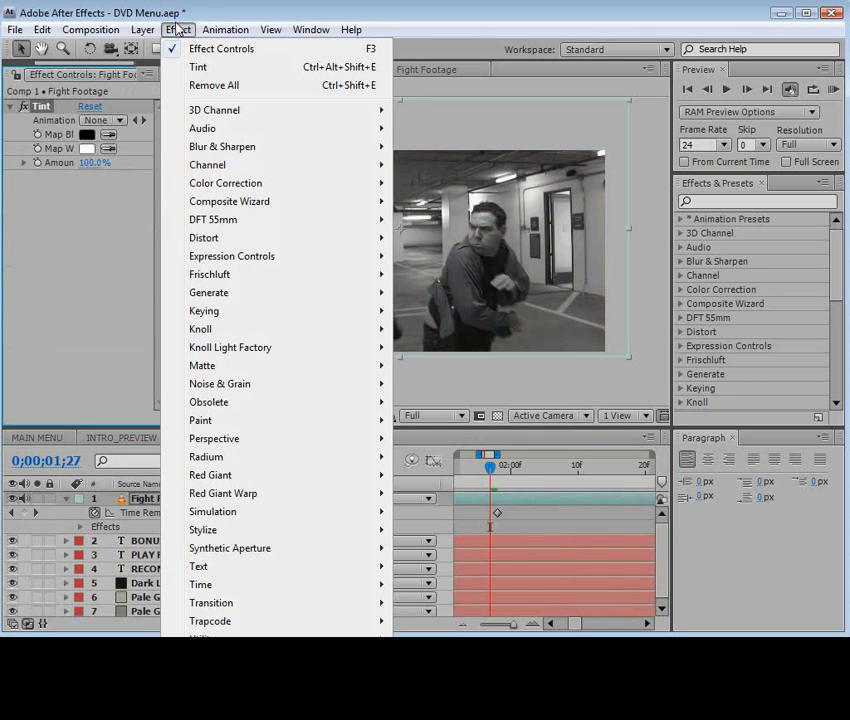
{"action": "mouse_move", "coordinate": [225, 183]}
{"action": "left_click", "coordinate": [430, 466]}
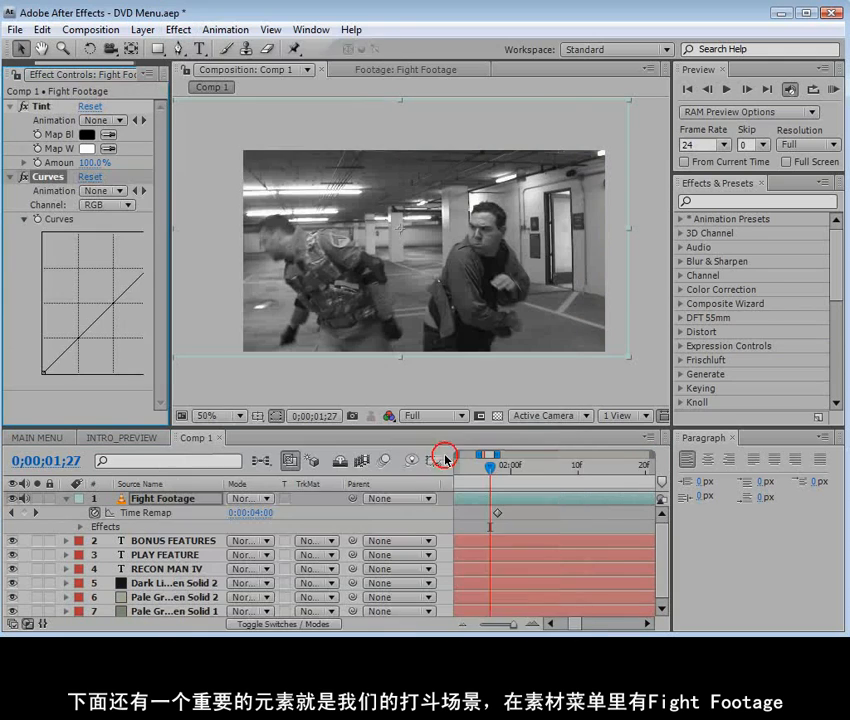
{"action": "left_click_drag", "start_coordinate": [89, 163], "coordinate": [66, 163]}
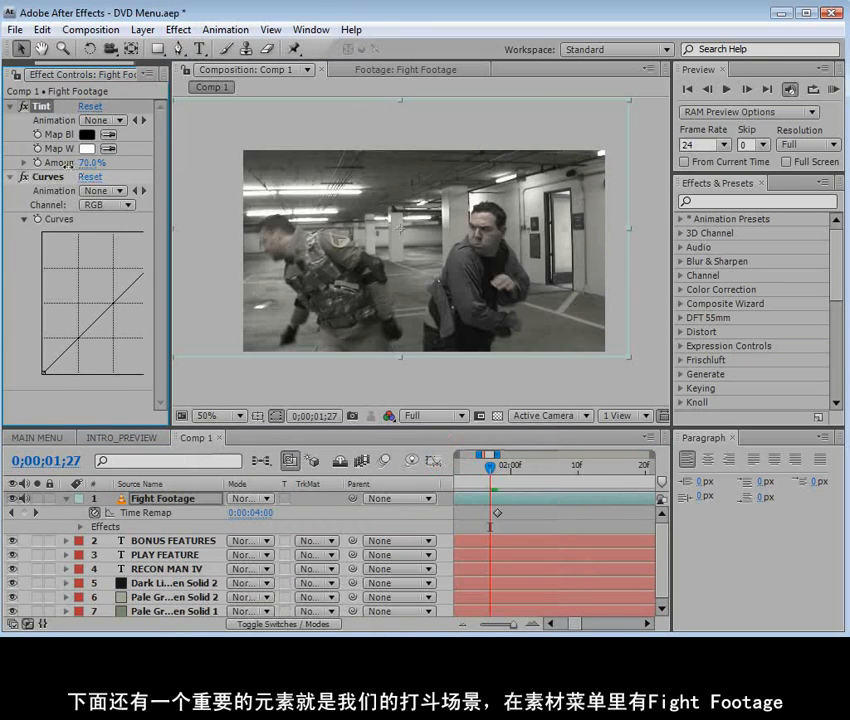
Darken the Fight Footage midtones slightly with the RGB curve and set the layer's blending mode to Linear Light
{"action": "left_click_drag", "start_coordinate": [172, 233], "coordinate": [204, 234]}
{"action": "left_click_drag", "start_coordinate": [121, 296], "coordinate": [129, 300]}
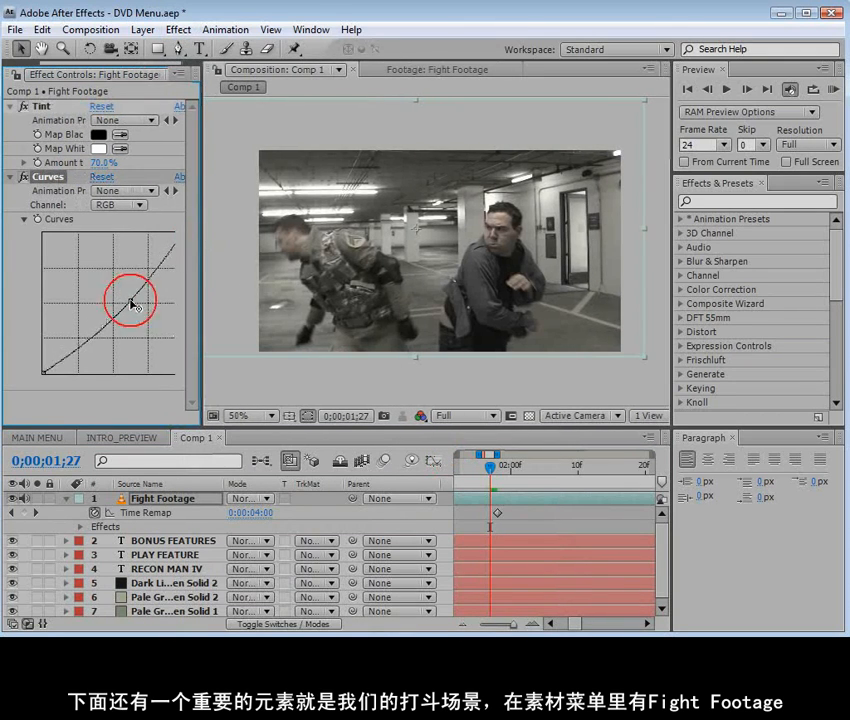
{"action": "left_click", "coordinate": [246, 498]}
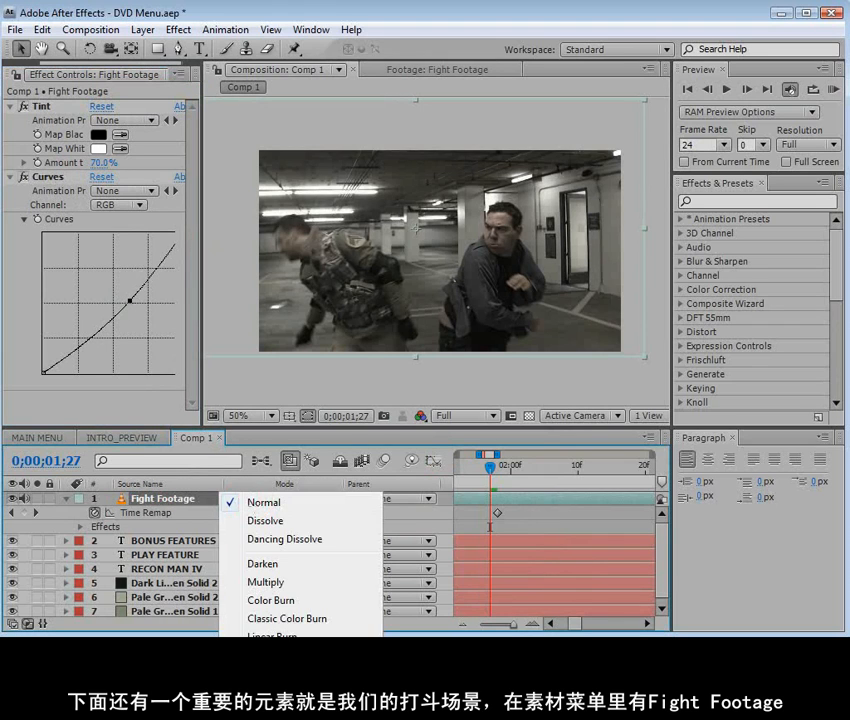
{"action": "left_click", "coordinate": [280, 718]}
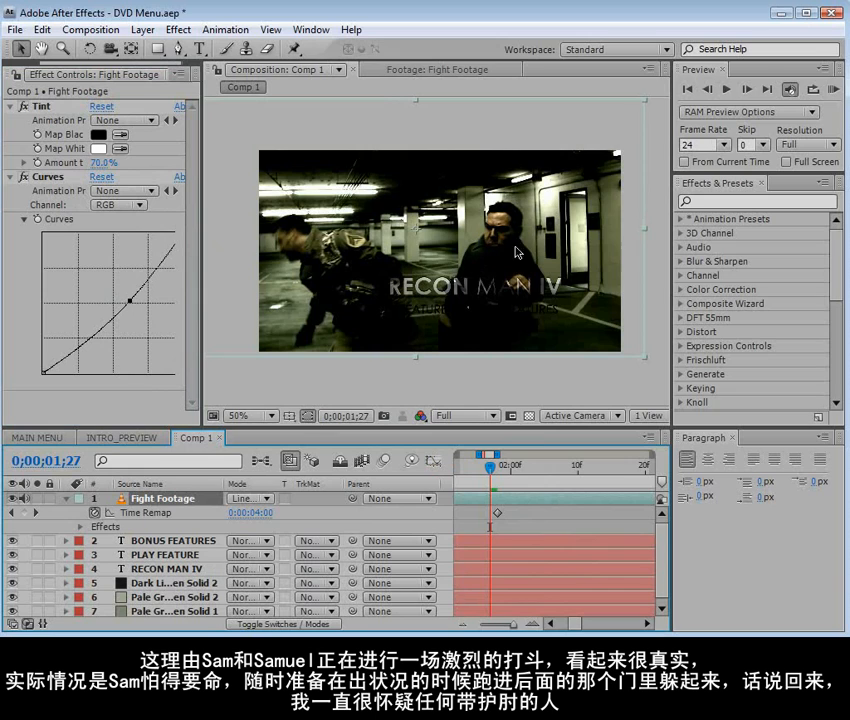
Brighten the Fight Footage shadows by adding a raised point on the lower part of its RGB curve
{"action": "left_click_drag", "start_coordinate": [663, 553], "coordinate": [662, 571]}
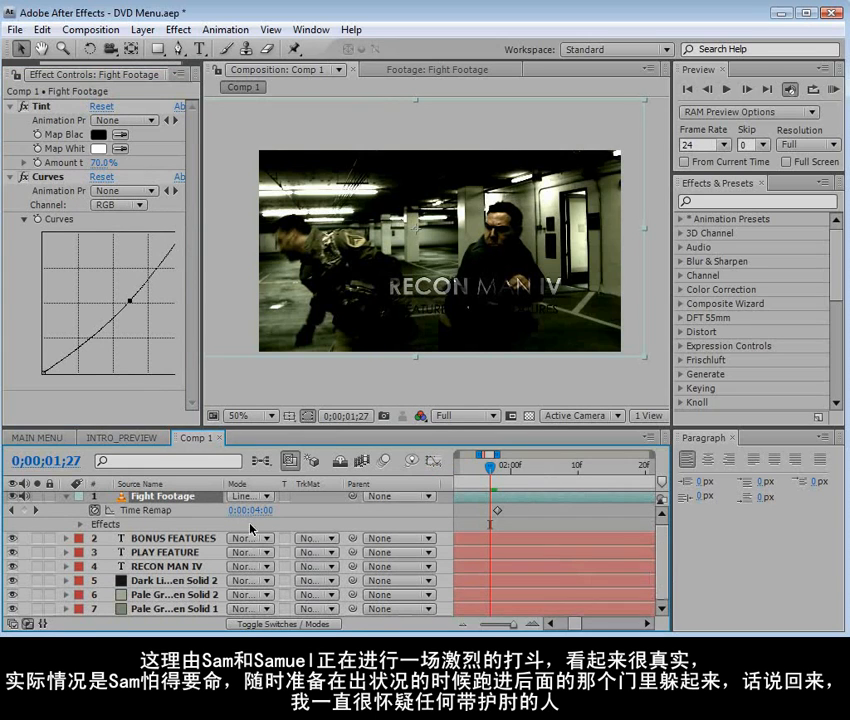
{"action": "left_click", "coordinate": [48, 177]}
{"action": "left_click_drag", "start_coordinate": [87, 334], "coordinate": [77, 333]}
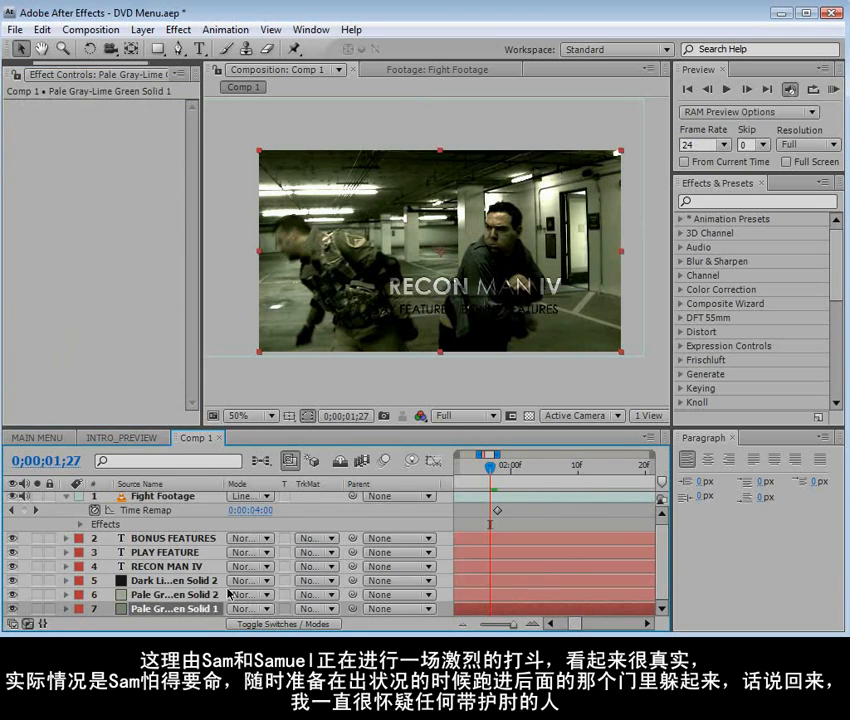
Change the color of the background solid, Pale Gray-Lime Green Solid 1, to the darker green #4F6F45
{"action": "left_click", "coordinate": [142, 29]}
{"action": "left_click", "coordinate": [185, 64]}
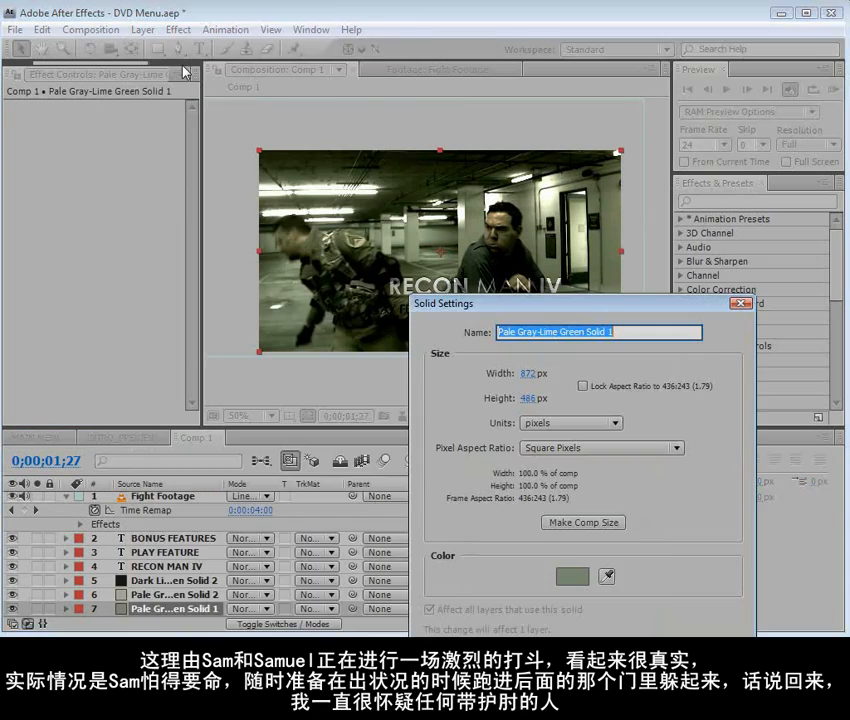
{"action": "left_click", "coordinate": [576, 577]}
{"action": "left_click_drag", "start_coordinate": [466, 505], "coordinate": [466, 495]}
{"action": "mouse_move", "coordinate": [324, 465]}
{"action": "left_mouse_down"}
{"action": "mouse_move", "coordinate": [273, 450]}
{"action": "mouse_move", "coordinate": [304, 471]}
{"action": "mouse_move", "coordinate": [307, 463]}
{"action": "left_mouse_up"}
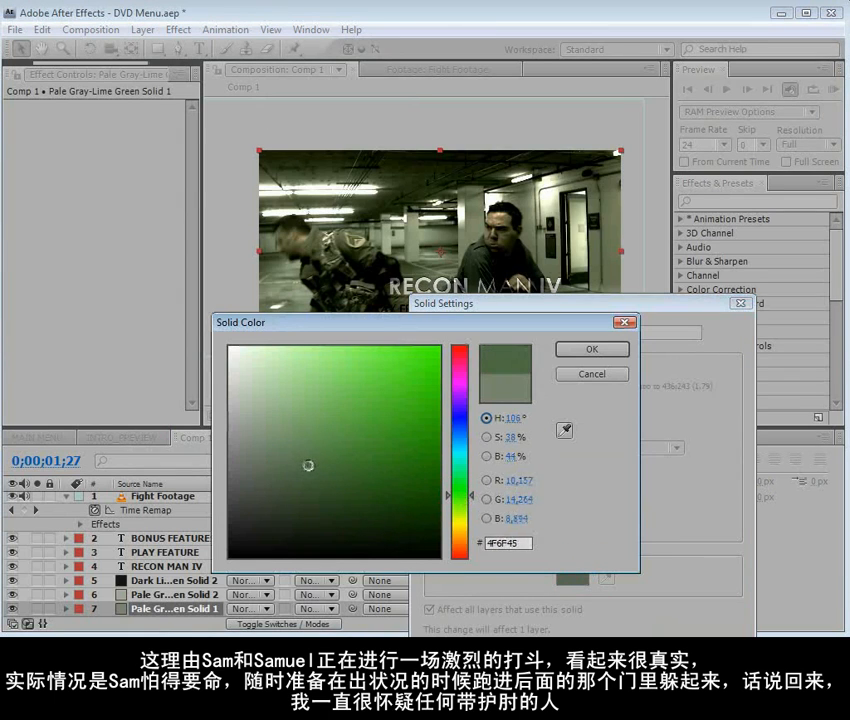
{"action": "left_click", "coordinate": [610, 347]}
{"action": "left_click_drag", "start_coordinate": [644, 308], "coordinate": [632, 224]}
{"action": "left_click", "coordinate": [601, 575]}
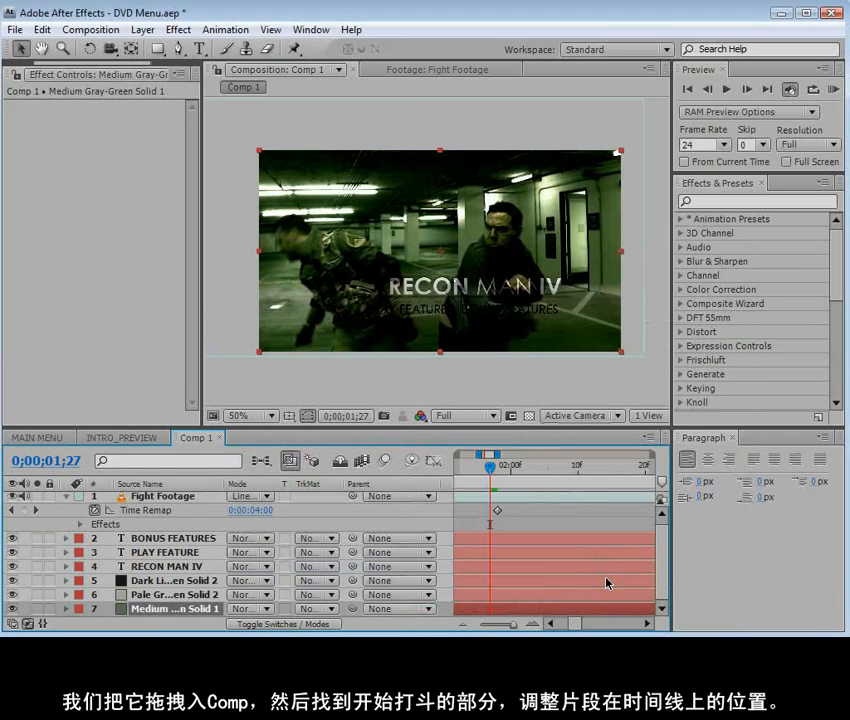
Brighten Fight Footage a little more by raising both points of its RGB curve slightly
{"action": "left_click", "coordinate": [469, 497]}
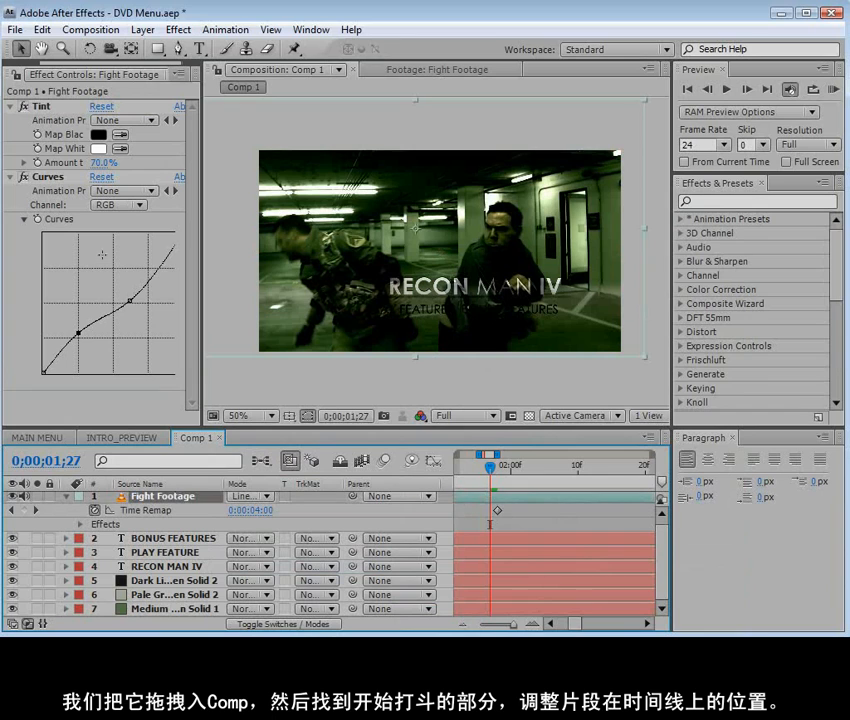
{"action": "left_click_drag", "start_coordinate": [77, 333], "coordinate": [74, 329]}
{"action": "left_click_drag", "start_coordinate": [130, 300], "coordinate": [124, 296]}
{"action": "left_click", "coordinate": [528, 518]}
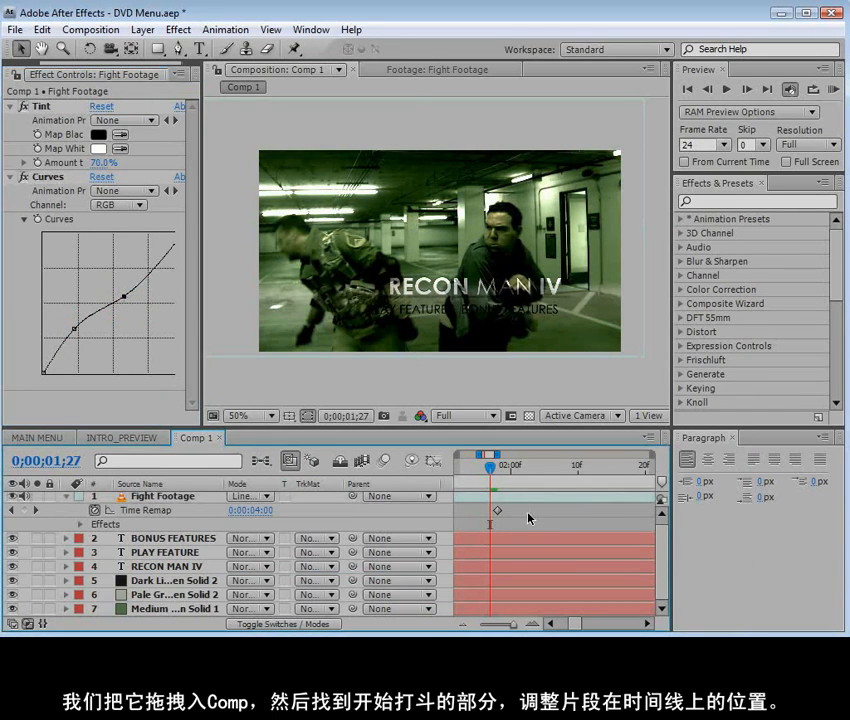
Create a comp-sized gray-green solid and draw a wide rectangular mask on it covering slightly more than the upper half of the frame
{"action": "left_click", "coordinate": [143, 29]}
{"action": "mouse_move", "coordinate": [118, 51]}
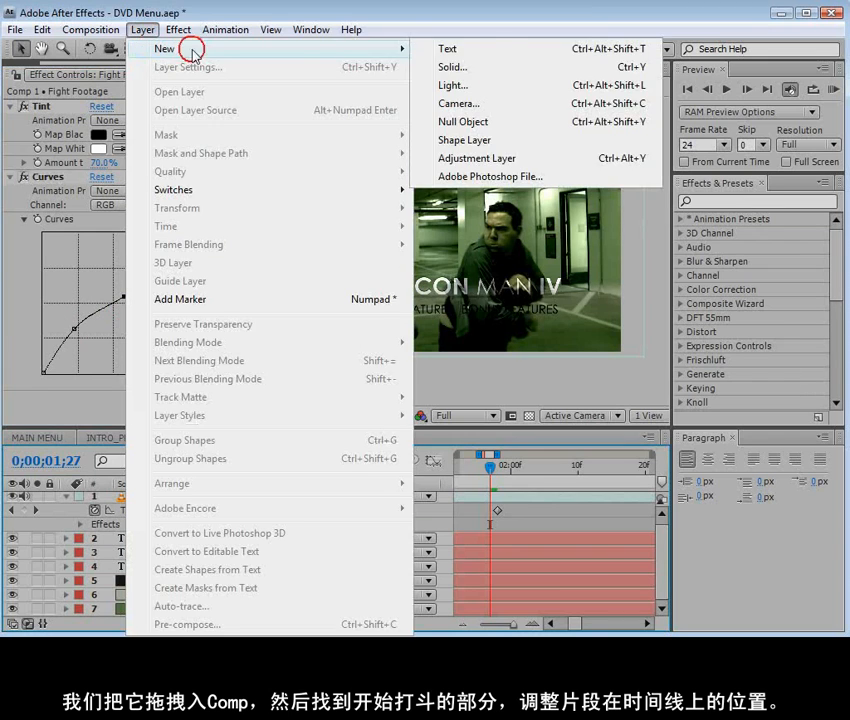
{"action": "left_click", "coordinate": [474, 66]}
{"action": "left_click", "coordinate": [440, 493]}
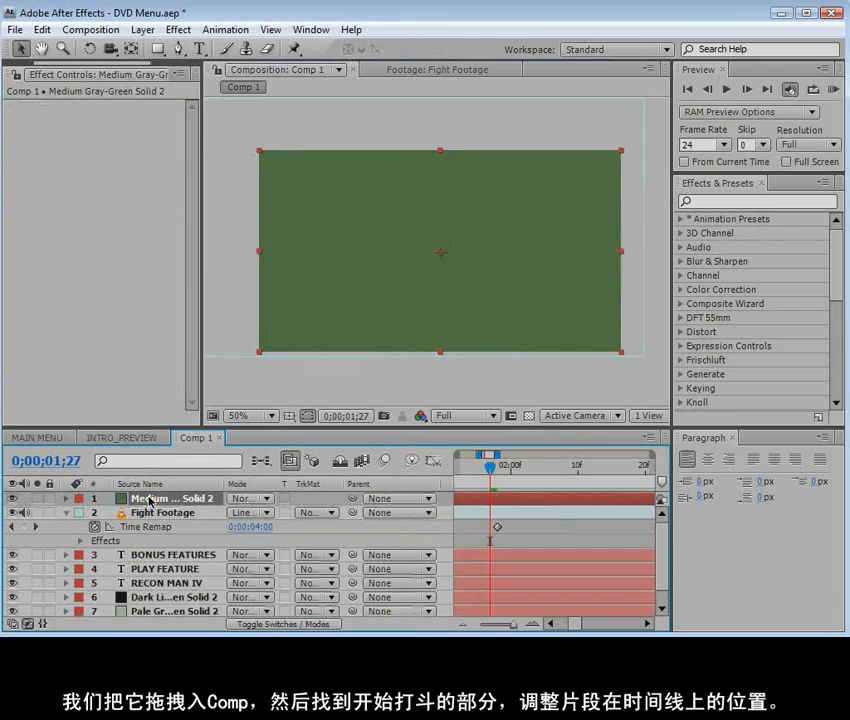
{"action": "left_click", "coordinate": [157, 49]}
{"action": "scroll", "coordinate": [386, 222], "scroll_direction": "down", "scroll_amount": 1}
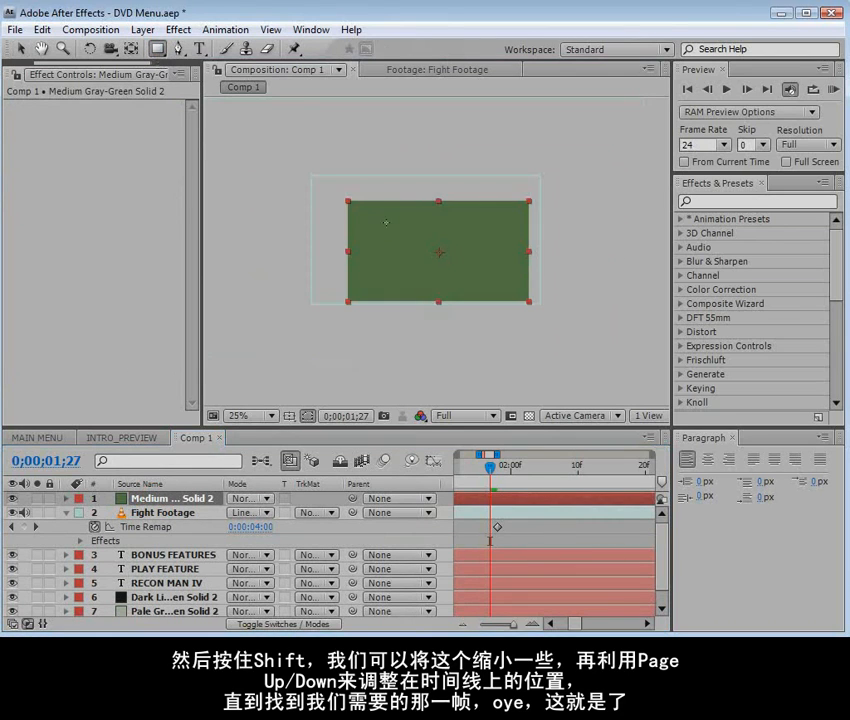
{"action": "left_click_drag", "start_coordinate": [259, 125], "coordinate": [586, 259]}
{"action": "scroll", "coordinate": [470, 307], "scroll_direction": "up", "scroll_amount": 1}
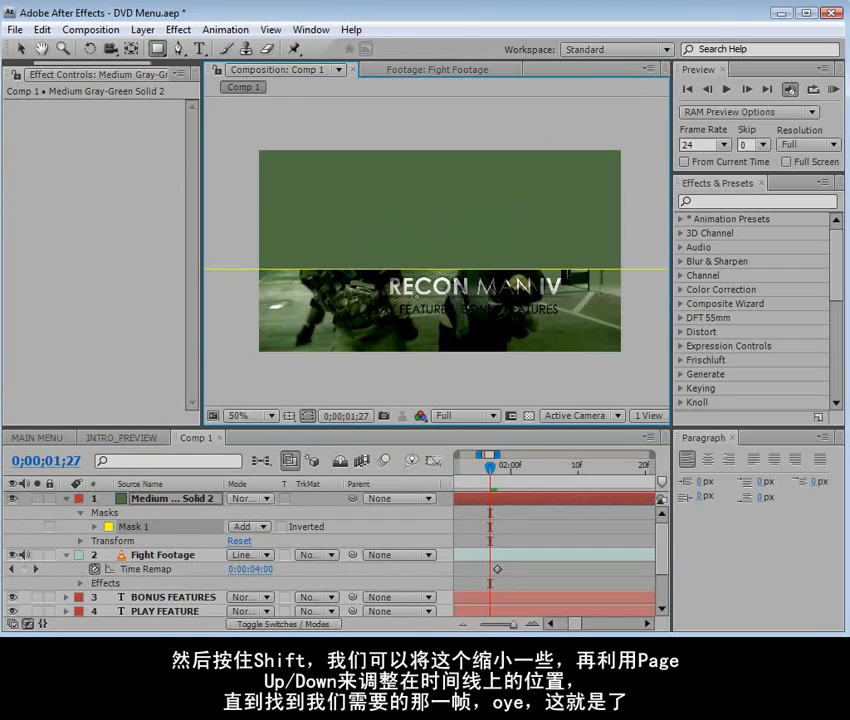
Set the feather of the new solid's Mask 1 to 104 pixels
{"action": "left_click", "coordinate": [95, 526]}
{"action": "left_click_drag", "start_coordinate": [245, 555], "coordinate": [390, 549]}
{"action": "left_click", "coordinate": [466, 516]}
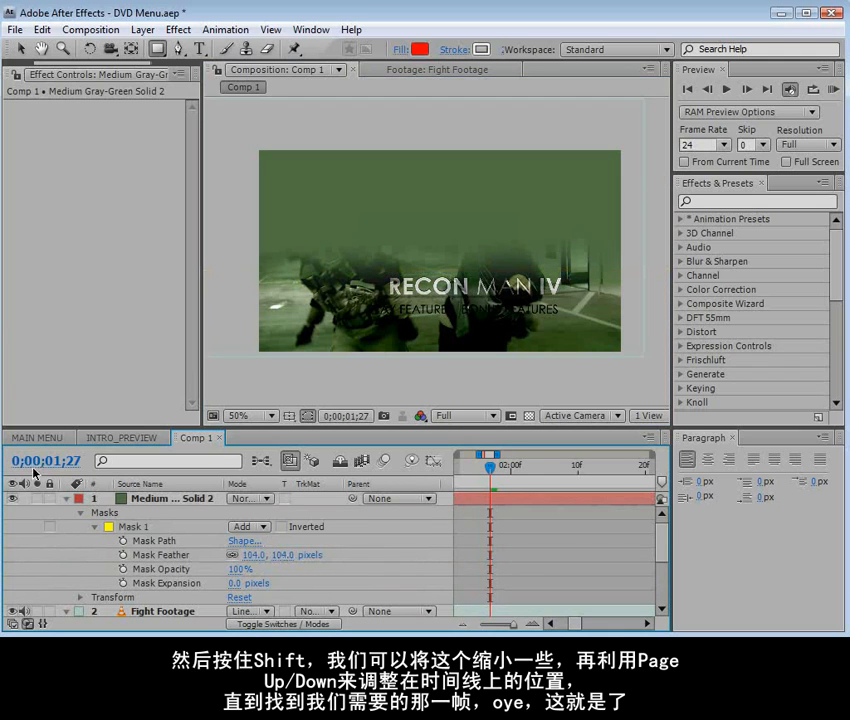
Check the feathered solid on its own, and set Fight Footage to use it as an Alpha Matte
{"action": "left_click", "coordinate": [67, 498]}
{"action": "left_click", "coordinate": [37, 499]}
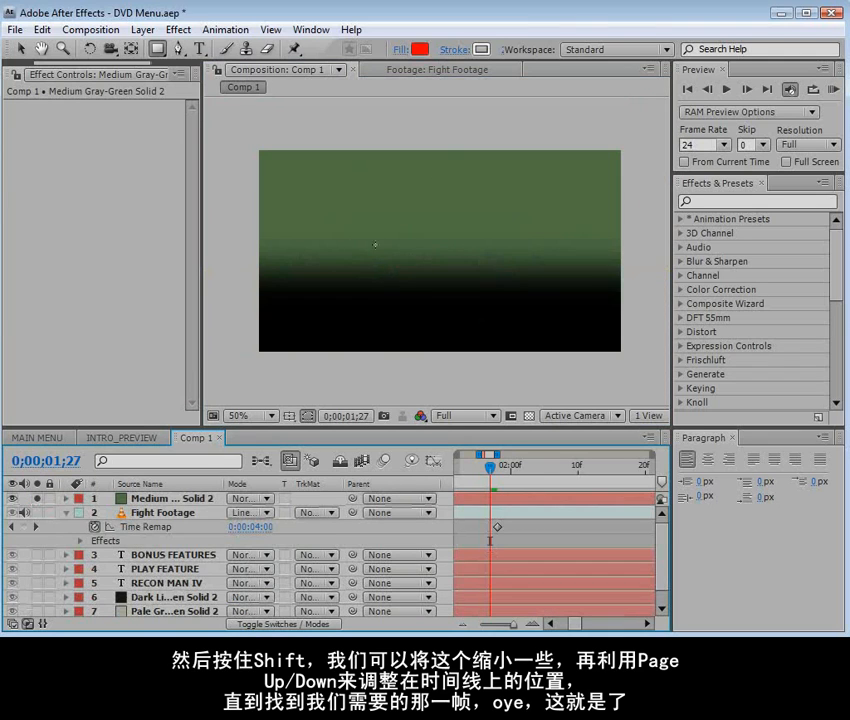
{"action": "left_click", "coordinate": [163, 512]}
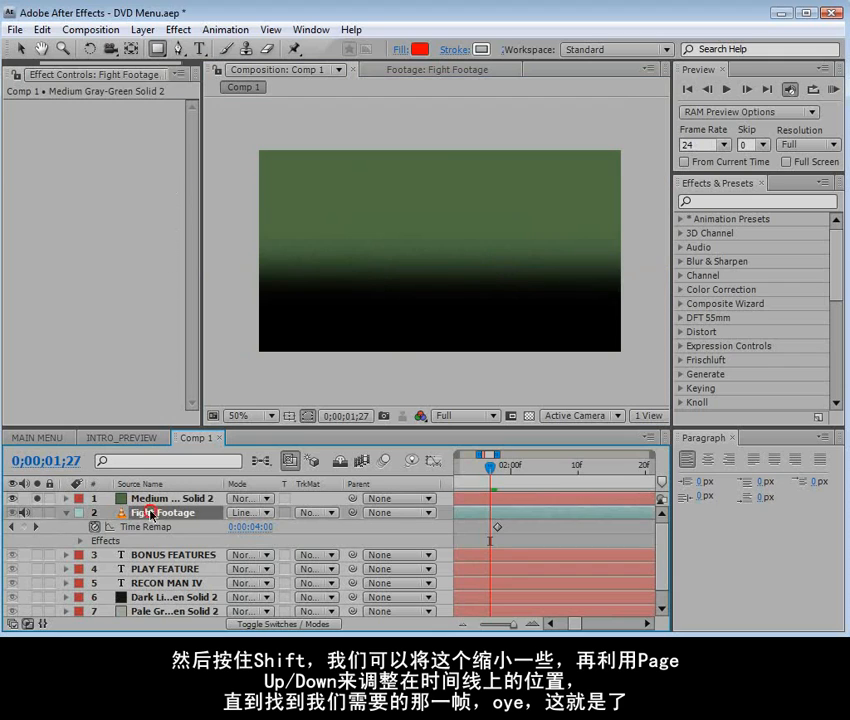
{"action": "left_click", "coordinate": [37, 498]}
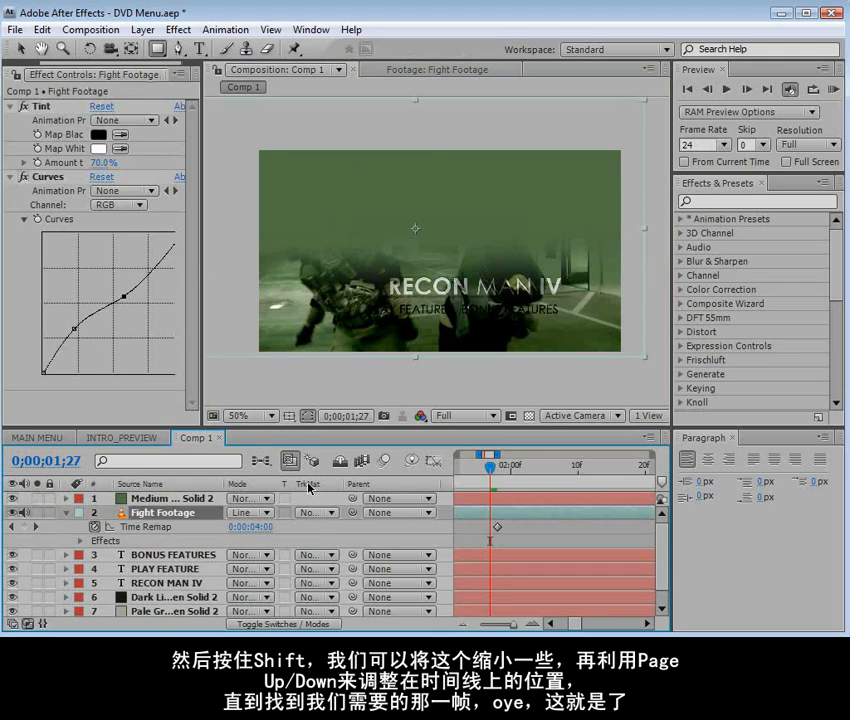
{"action": "left_click", "coordinate": [316, 514]}
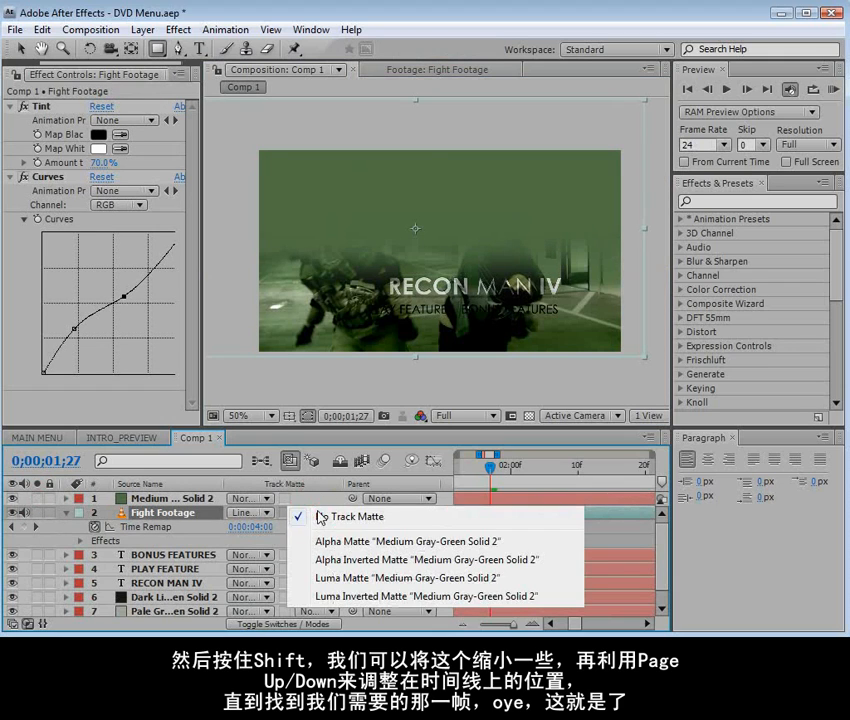
{"action": "left_click", "coordinate": [400, 542]}
Rename the matte solid layer to Mask
{"action": "left_click", "coordinate": [175, 500]}
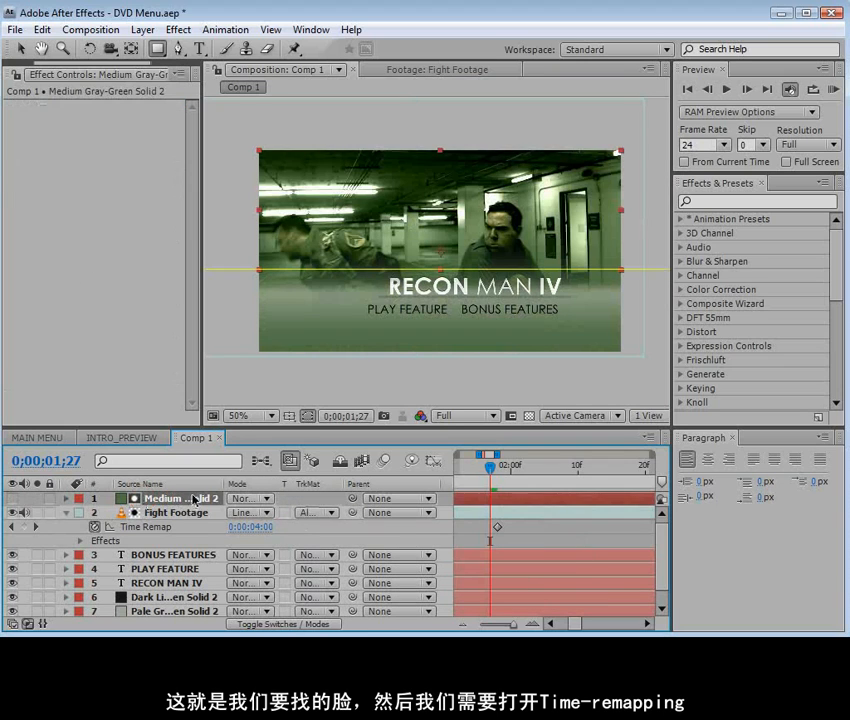
{"action": "key", "text": "Return"}
{"action": "type", "text": "Mask"}
{"action": "key", "text": "Return"}
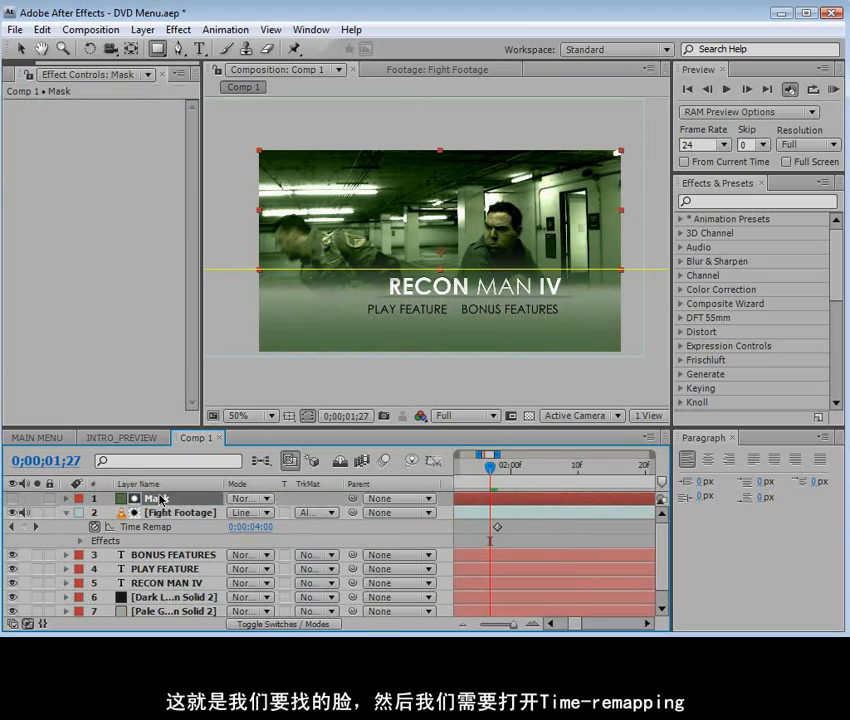
{"action": "left_click", "coordinate": [316, 512]}
{"action": "left_click", "coordinate": [372, 514]}
{"action": "left_click", "coordinate": [480, 528]}
Set the Mask layer's mask feather to 155 pixels and move the mask shape up slightly so the footage fades out higher
{"action": "left_click", "coordinate": [156, 498]}
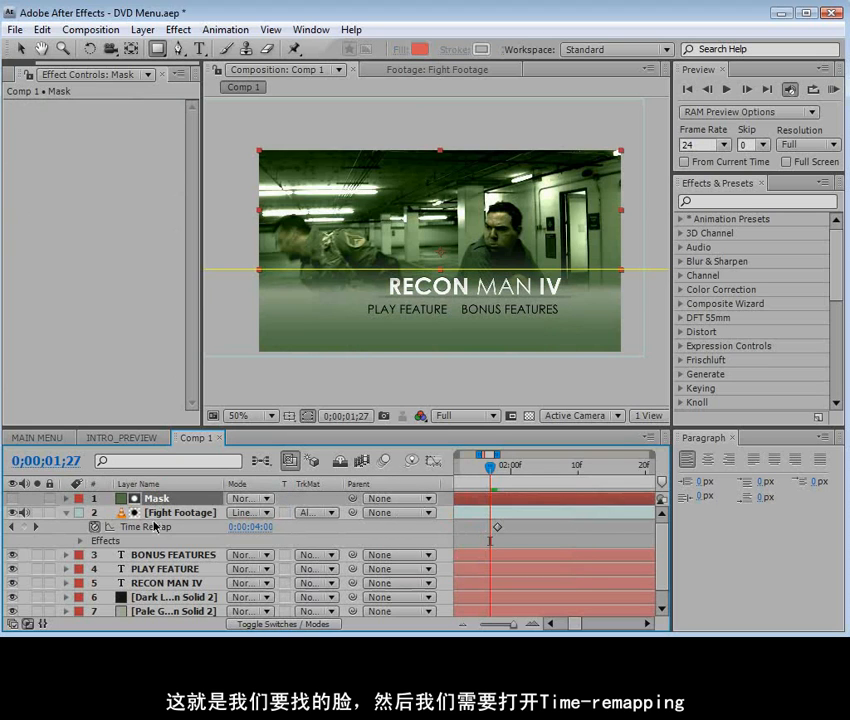
{"action": "key", "text": "f"}
{"action": "left_click_drag", "start_coordinate": [281, 530], "coordinate": [319, 525]}
{"action": "scroll", "coordinate": [406, 319], "scroll_direction": "down", "scroll_amount": 2}
{"action": "key", "text": "v"}
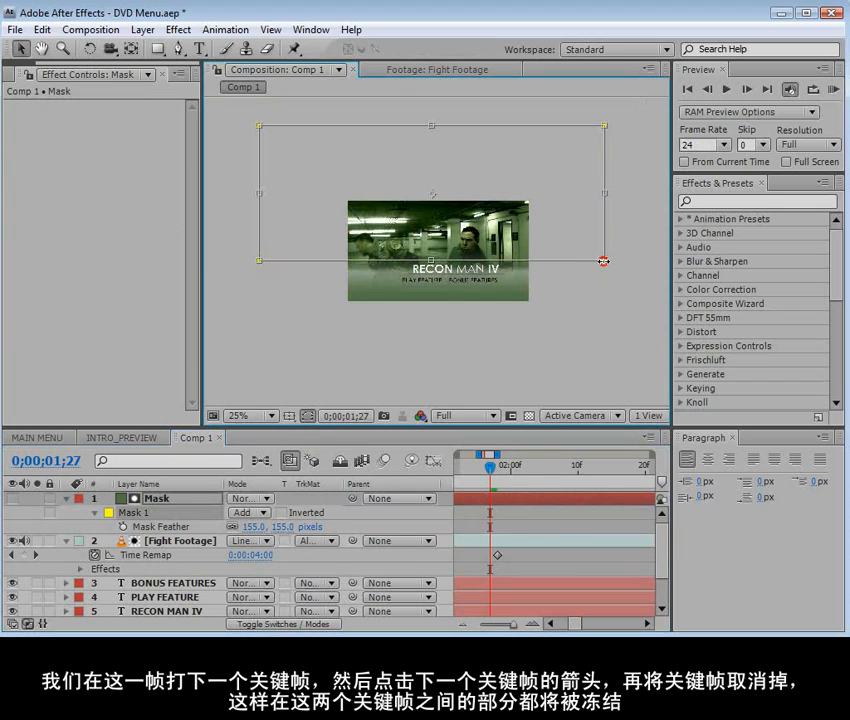
{"action": "left_click_drag", "start_coordinate": [571, 247], "coordinate": [574, 238]}
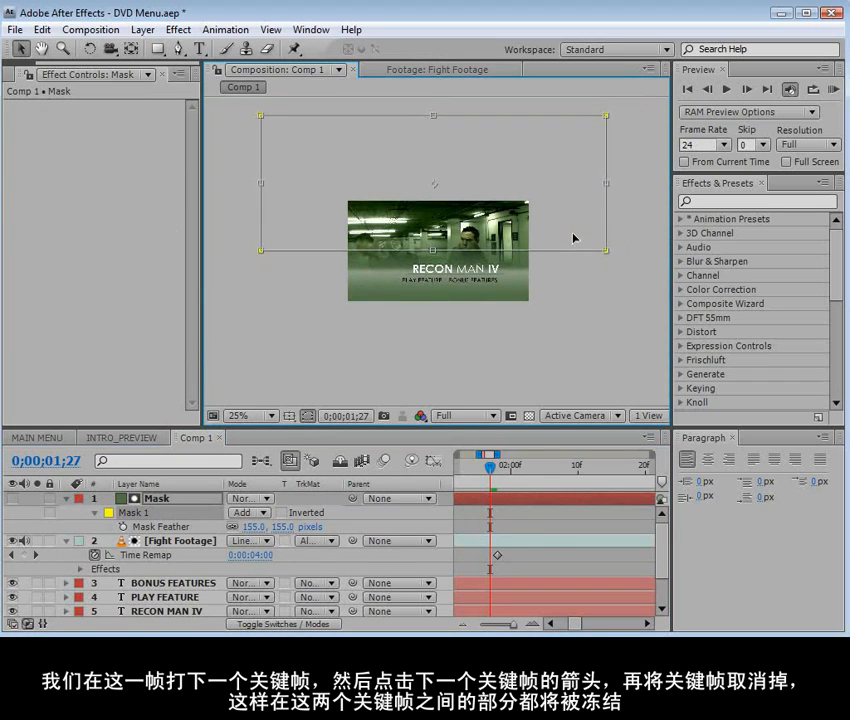
{"action": "scroll", "coordinate": [556, 348], "scroll_direction": "up", "scroll_amount": 2}
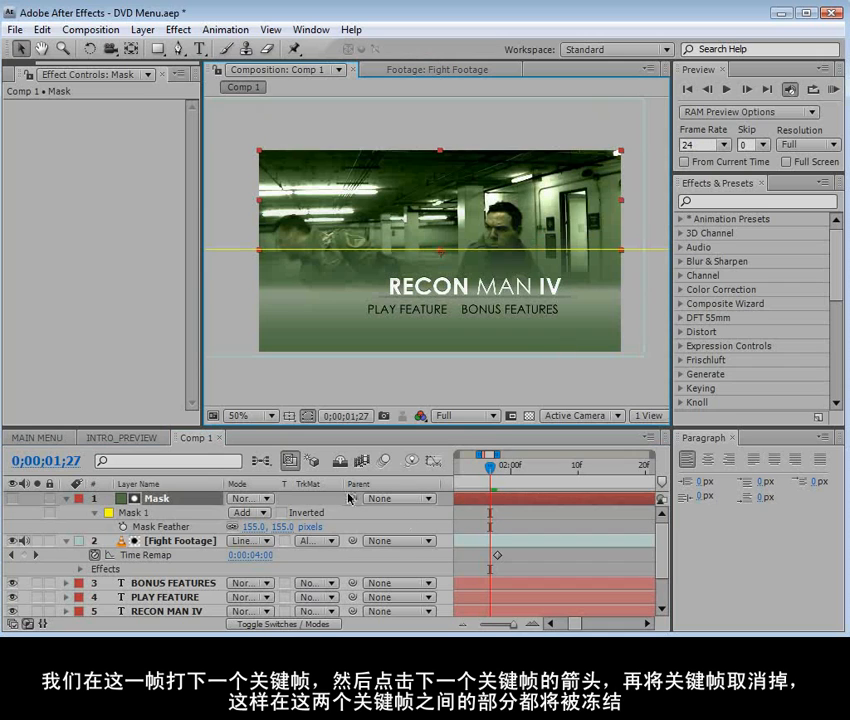
{"action": "left_click", "coordinate": [484, 518]}
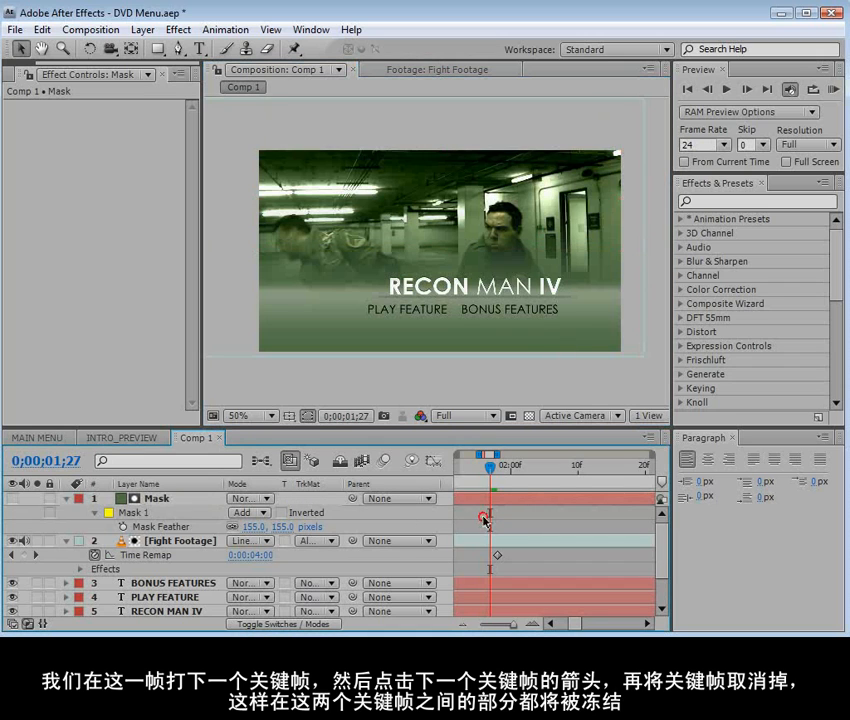
Nudge the Fight Footage layer slightly to the right in the frame and save the project
{"action": "left_click", "coordinate": [188, 542]}
{"action": "mouse_move", "coordinate": [496, 238]}
{"action": "left_mouse_down"}
{"action": "mouse_move", "coordinate": [500, 229]}
{"action": "mouse_move", "coordinate": [474, 243]}
{"action": "mouse_move", "coordinate": [538, 247]}
{"action": "mouse_move", "coordinate": [497, 246]}
{"action": "mouse_move", "coordinate": [489, 277]}
{"action": "left_mouse_up"}
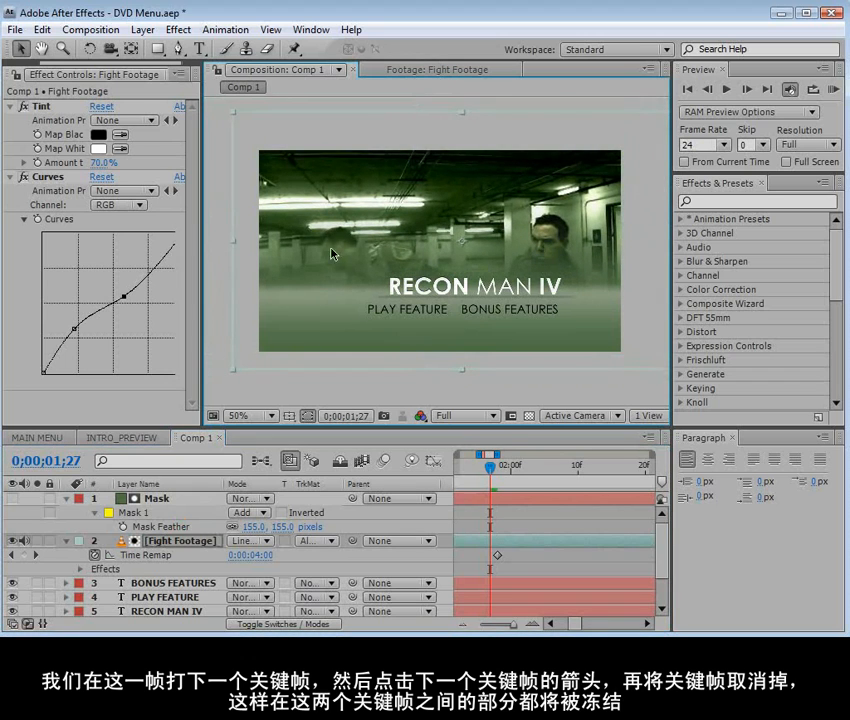
{"action": "key", "text": "ctrl+z"}
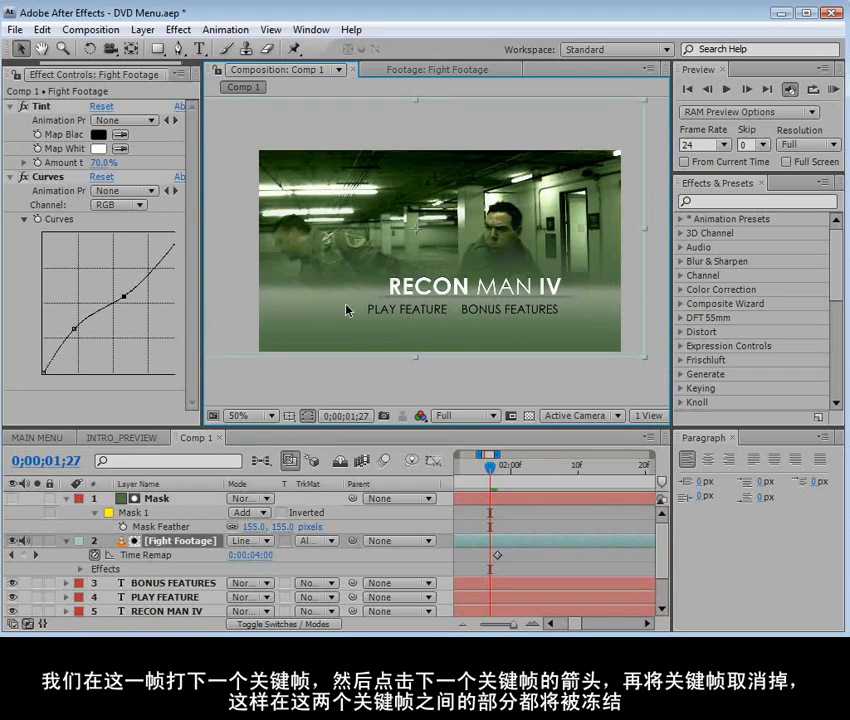
{"action": "left_click_drag", "start_coordinate": [466, 275], "coordinate": [508, 283]}
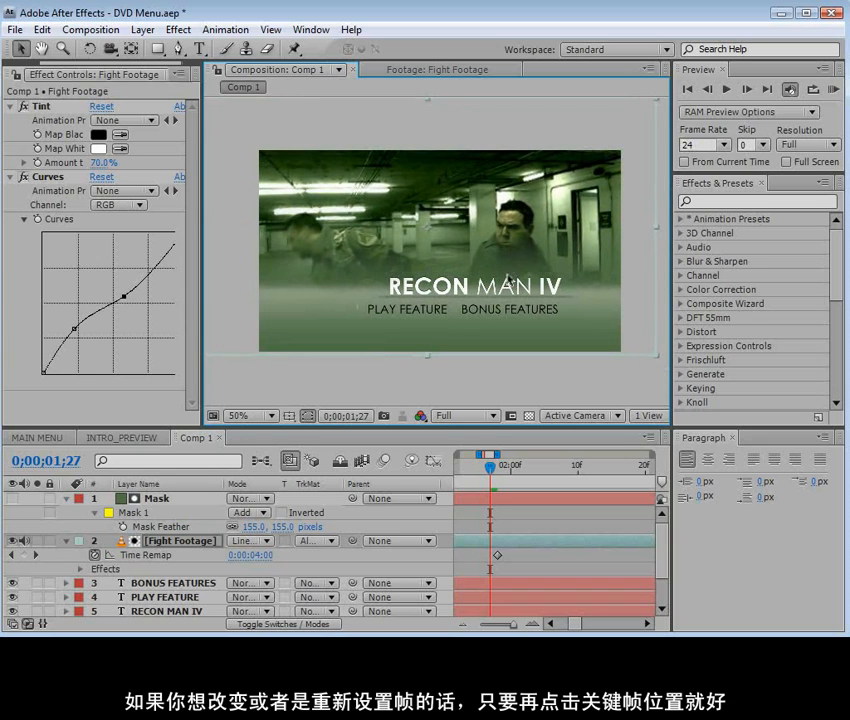
{"action": "scroll", "coordinate": [509, 281], "scroll_direction": "up", "scroll_amount": 1}
{"action": "key", "text": "space"}
{"action": "left_click_drag", "start_coordinate": [603, 248], "coordinate": [480, 296]}
{"action": "scroll", "coordinate": [476, 304], "scroll_direction": "up", "scroll_amount": 1}
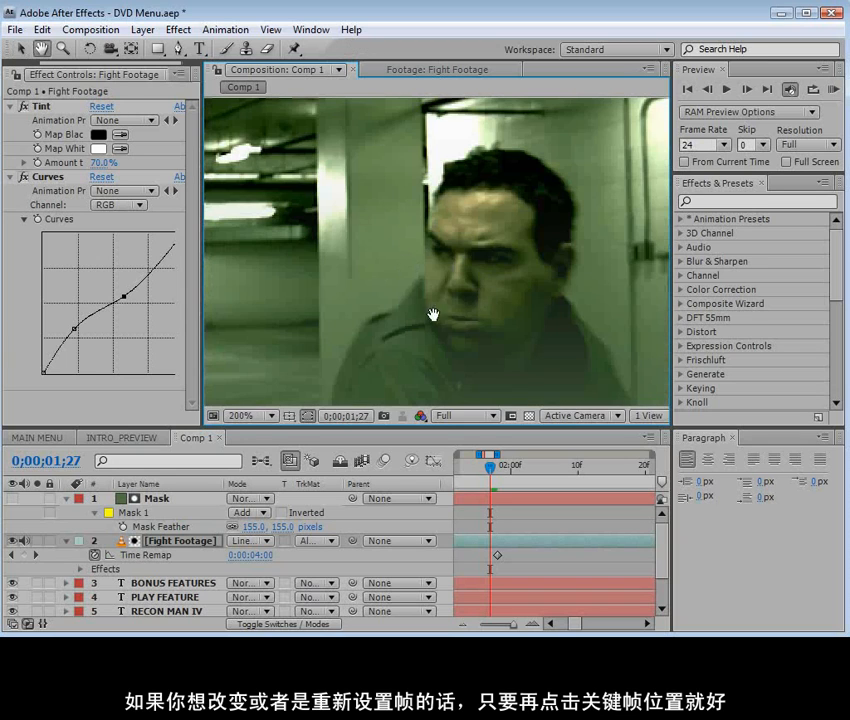
{"action": "scroll", "coordinate": [502, 347], "scroll_direction": "down", "scroll_amount": 2}
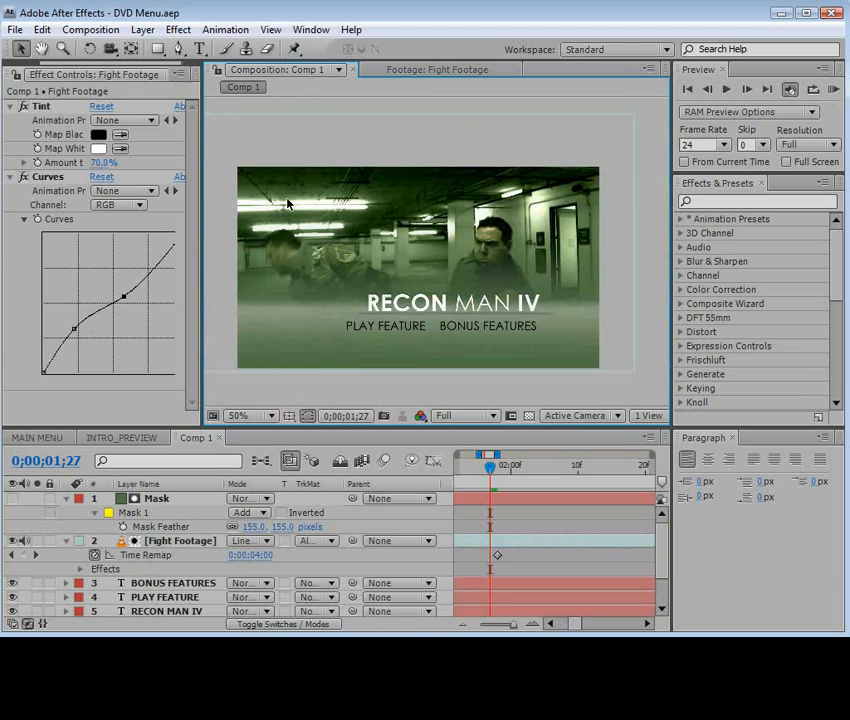
Create a white solid (#FFFFFF) and squash it into a thin full-width bar over the PLAY FEATURE and BONUS FEATURES text
{"action": "left_click", "coordinate": [142, 29]}
{"action": "mouse_move", "coordinate": [167, 50]}
{"action": "left_click", "coordinate": [453, 67]}
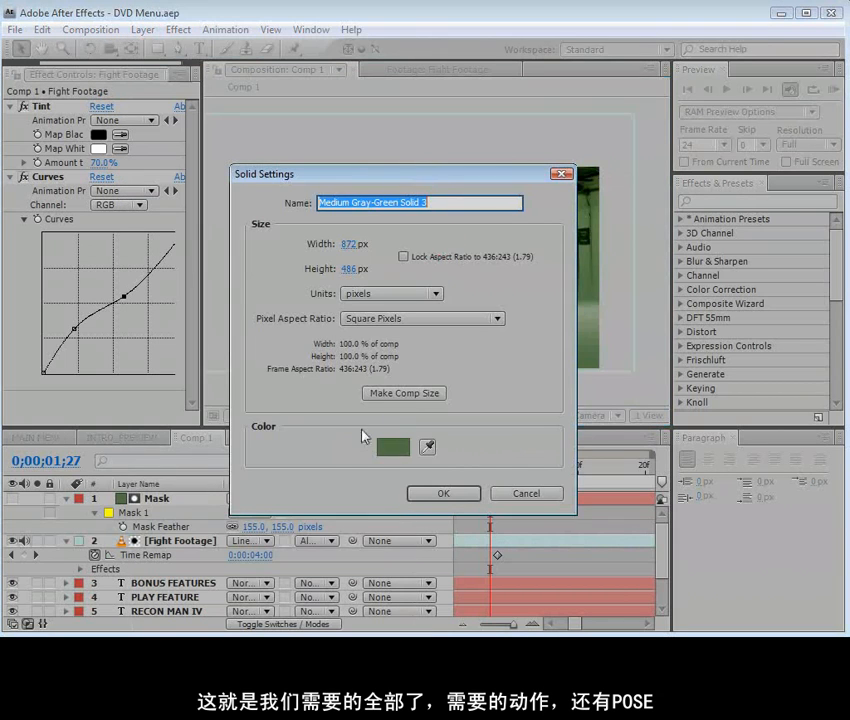
{"action": "left_click", "coordinate": [396, 447]}
{"action": "left_click", "coordinate": [229, 347]}
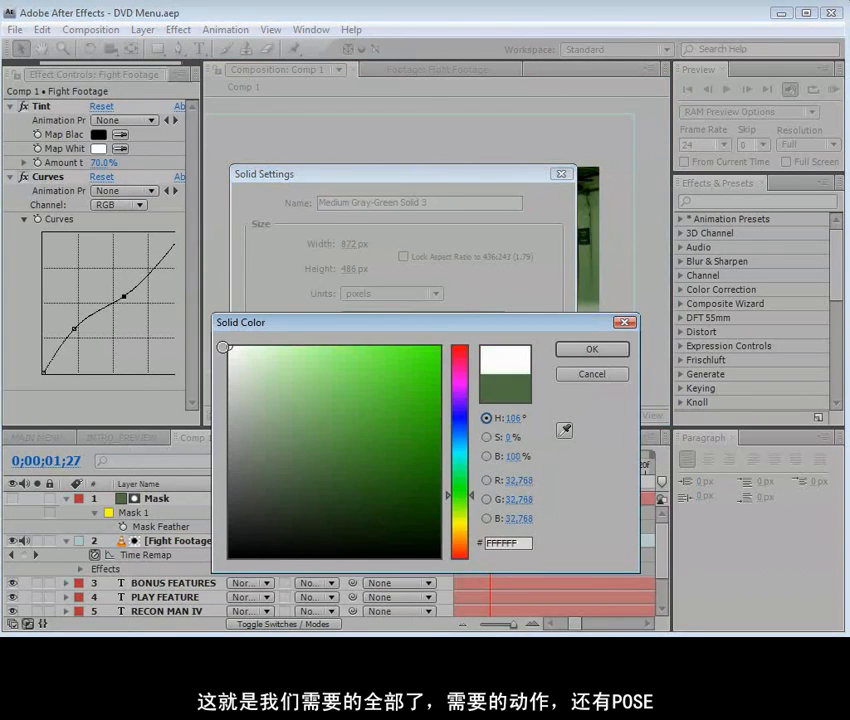
{"action": "left_click", "coordinate": [575, 349]}
{"action": "left_click", "coordinate": [443, 494]}
{"action": "left_click_drag", "start_coordinate": [418, 372], "coordinate": [438, 328]}
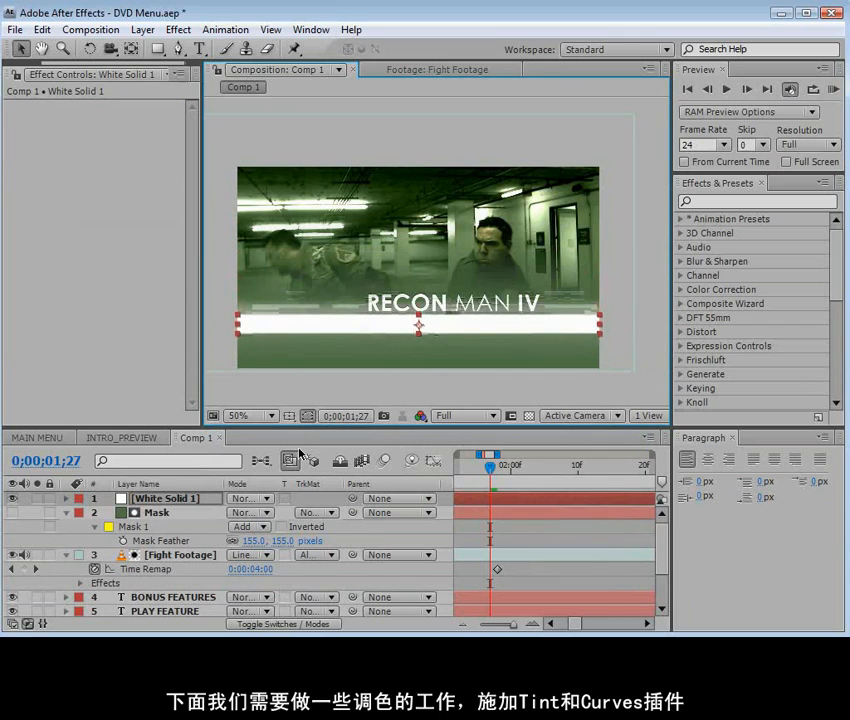
Set the white bar's blending mode to Overlay and its opacity to 17%
{"action": "left_click", "coordinate": [247, 498]}
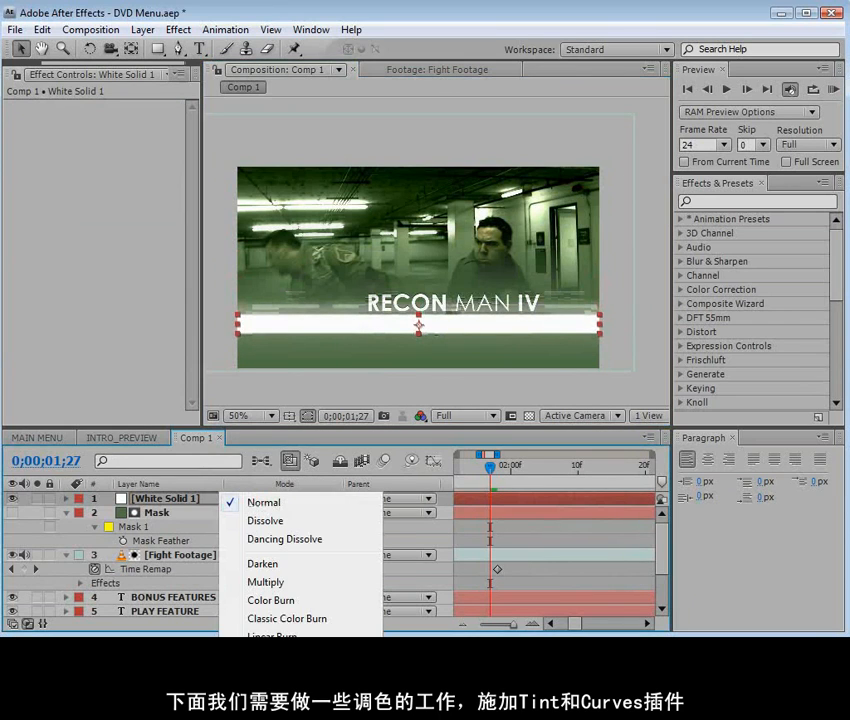
{"action": "left_click", "coordinate": [264, 719]}
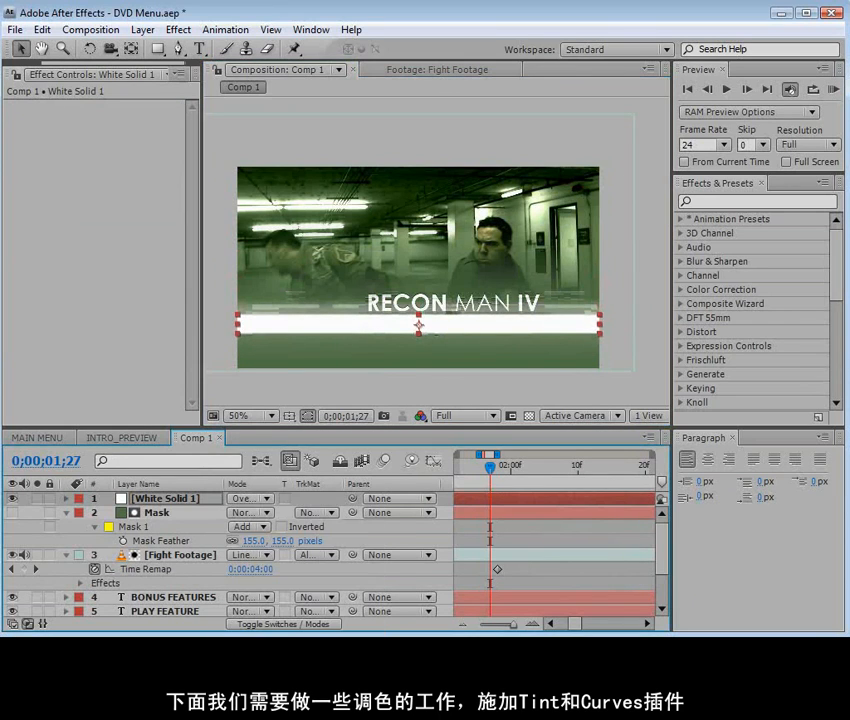
{"action": "left_click", "coordinate": [151, 501]}
{"action": "key", "text": "t"}
{"action": "left_click_drag", "start_coordinate": [240, 514], "coordinate": [222, 396]}
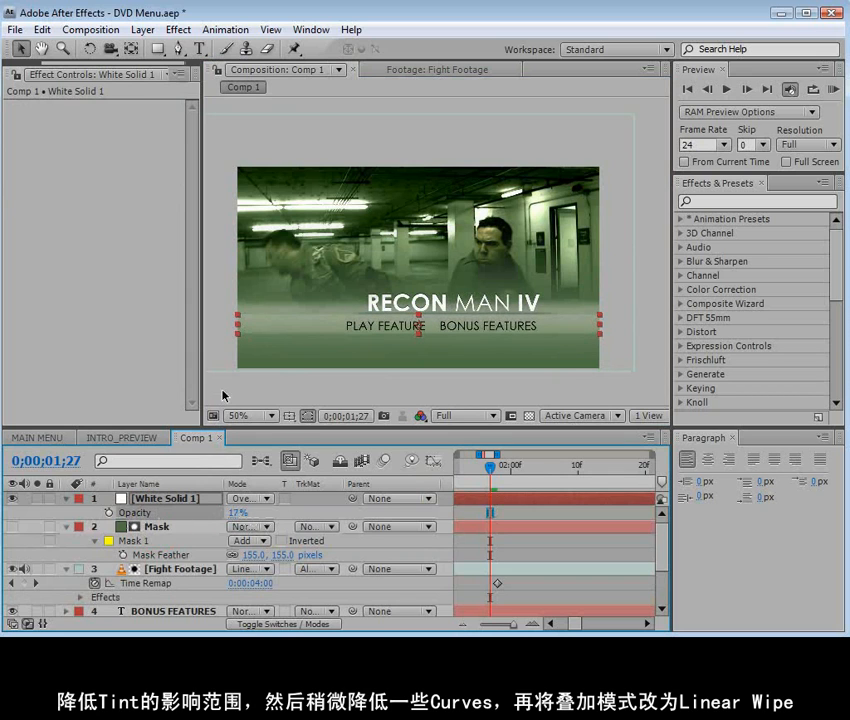
{"action": "key", "text": "period"}
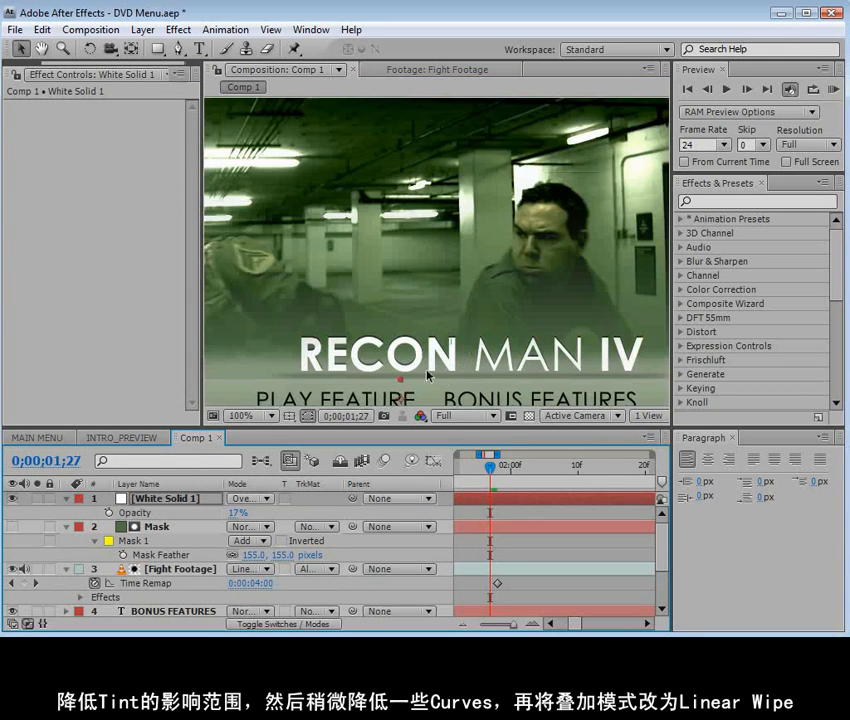
{"action": "scroll", "coordinate": [428, 375], "scroll_direction": "down", "scroll_amount": 3}
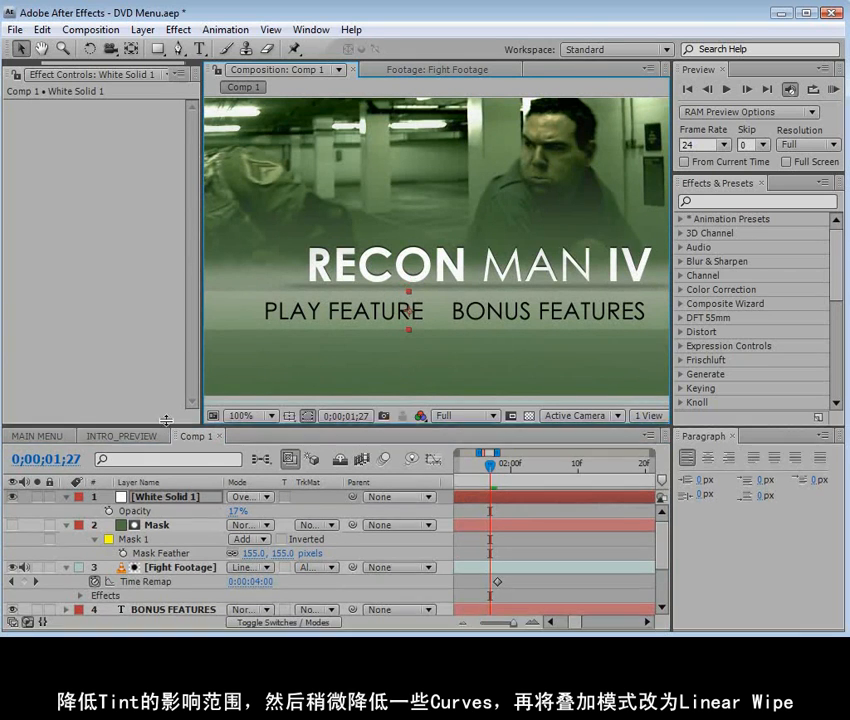
Move the white bar layer below the PLAY FEATURE and BONUS FEATURES text, directly above the RECON MAN IV layer, and save the project
{"action": "left_click_drag", "start_coordinate": [167, 424], "coordinate": [160, 318]}
{"action": "left_click_drag", "start_coordinate": [155, 390], "coordinate": [148, 538]}
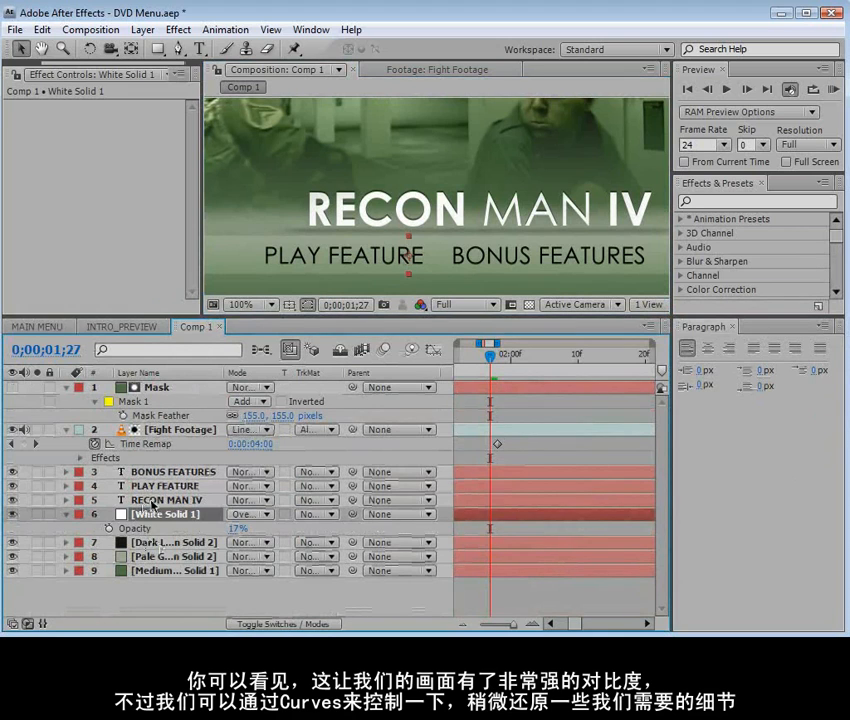
{"action": "left_click_drag", "start_coordinate": [148, 512], "coordinate": [145, 494]}
{"action": "left_click", "coordinate": [148, 473], "text": "shift"}
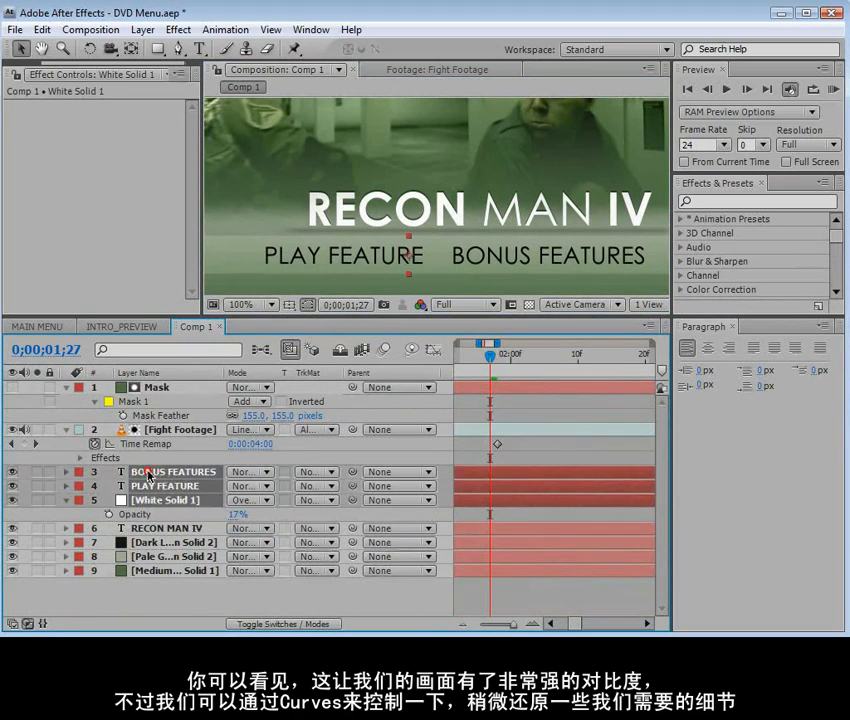
{"action": "scroll", "coordinate": [455, 253], "scroll_direction": "down", "scroll_amount": 2}
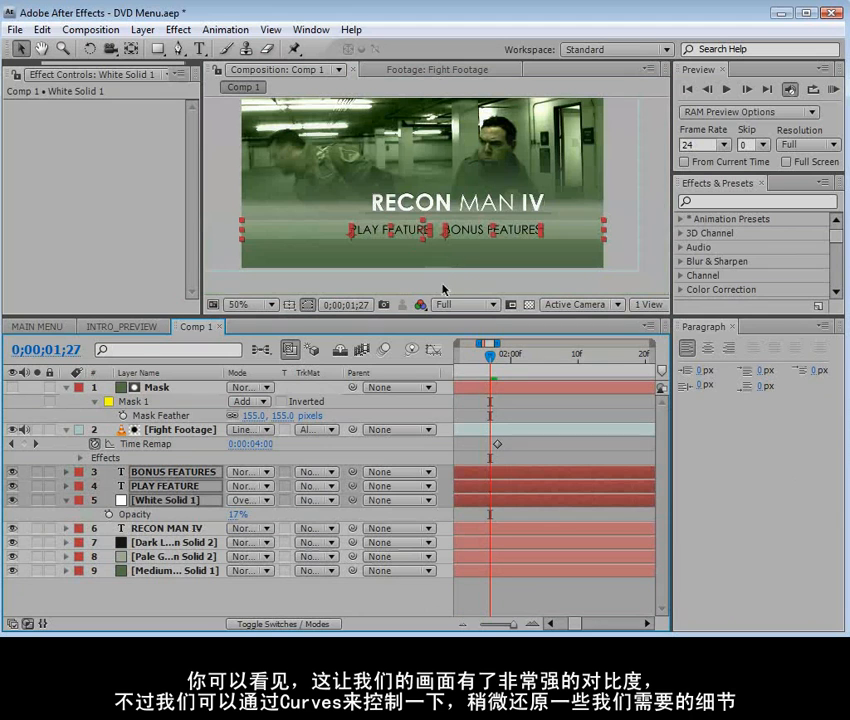
{"action": "left_click", "coordinate": [517, 420]}
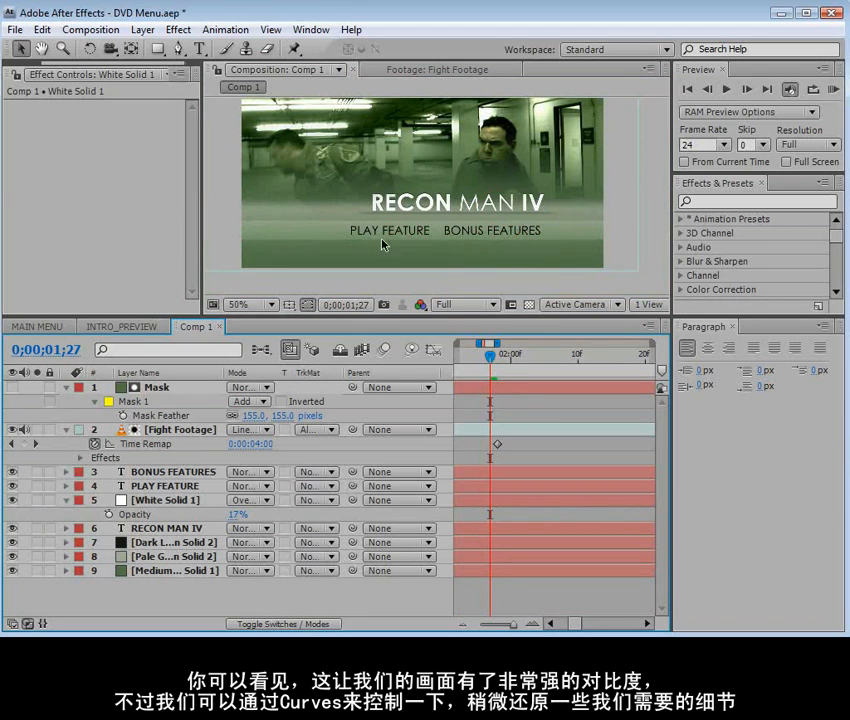
{"action": "scroll", "coordinate": [382, 244], "scroll_direction": "up", "scroll_amount": 2}
{"action": "key", "text": "grave"}
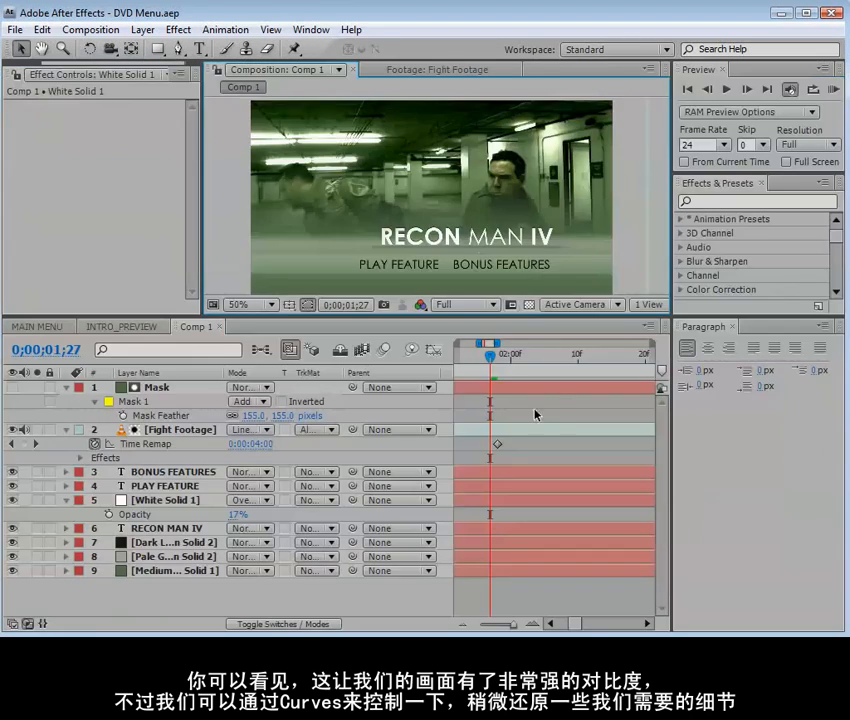
{"action": "key", "text": "minus"}
{"action": "key", "text": "minus"}
{"action": "key", "text": "minus"}
{"action": "key", "text": "minus"}
{"action": "key", "text": "equal"}
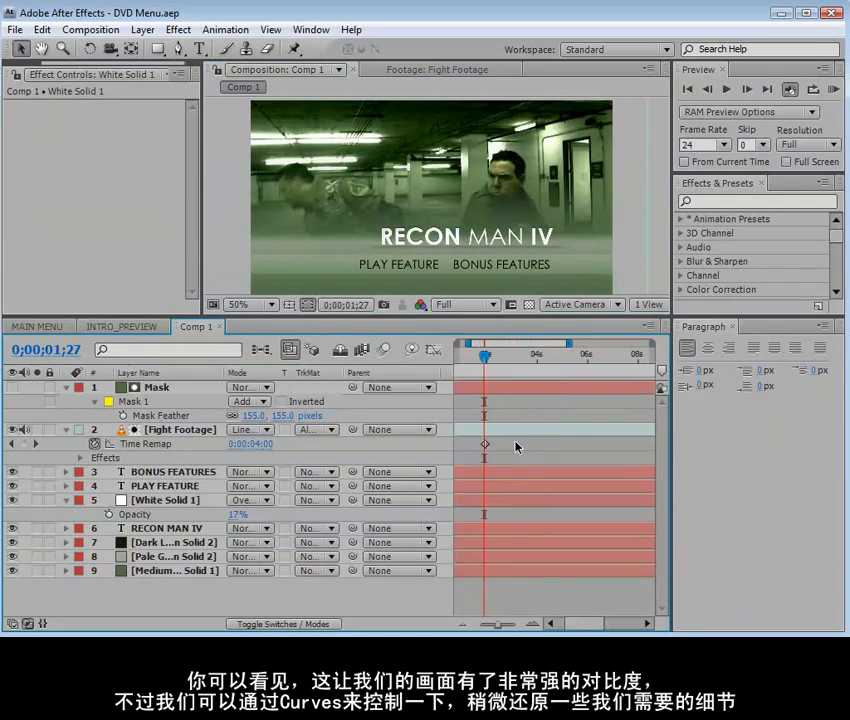
Create an orange solid the size of the composition and set its blending mode to Add
{"action": "left_click", "coordinate": [143, 29]}
{"action": "mouse_move", "coordinate": [144, 55]}
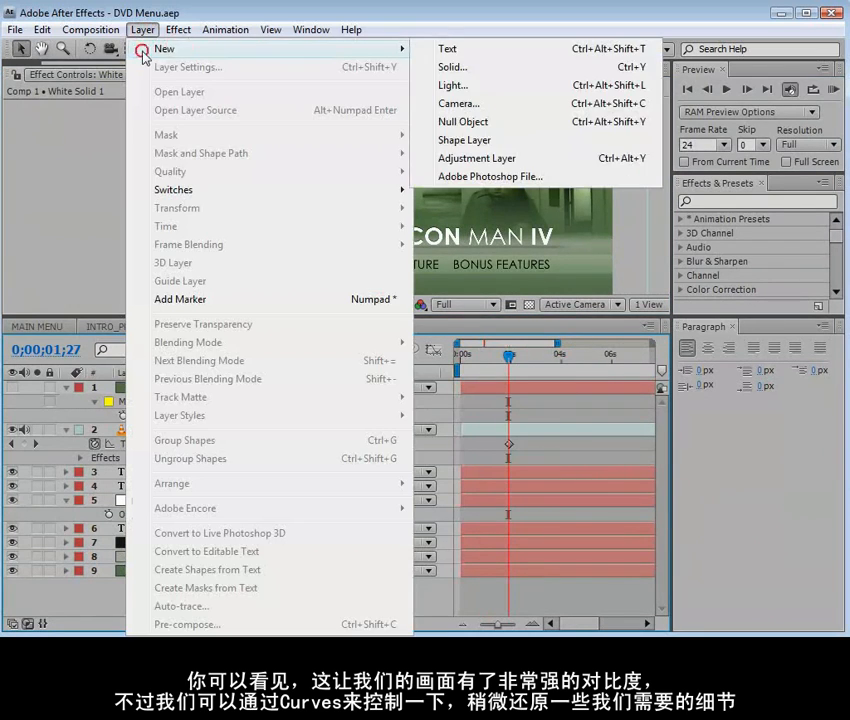
{"action": "left_click", "coordinate": [462, 70]}
{"action": "left_click", "coordinate": [391, 444]}
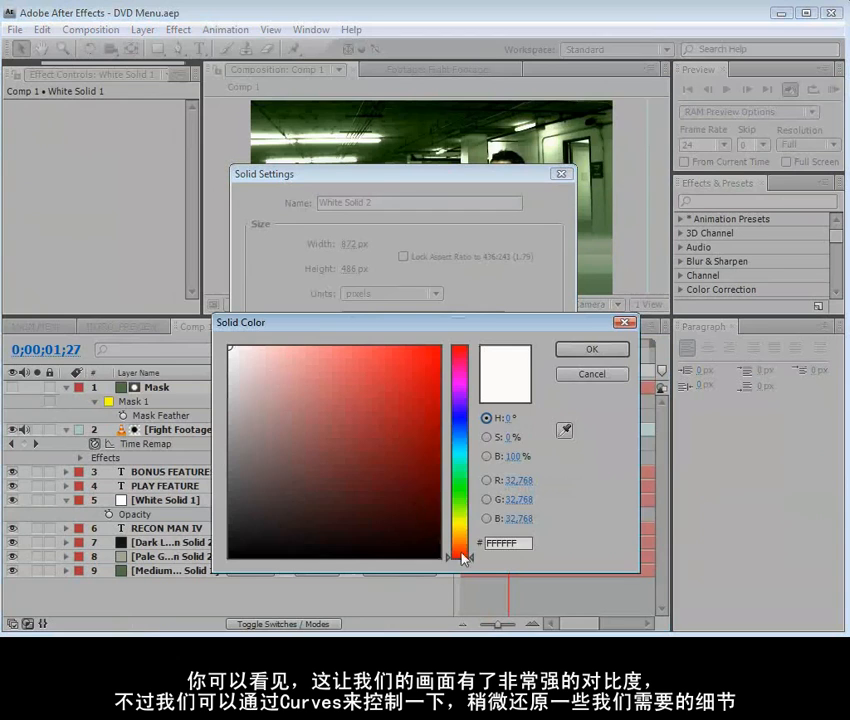
{"action": "left_click_drag", "start_coordinate": [462, 558], "coordinate": [458, 541]}
{"action": "left_click", "coordinate": [415, 357]}
{"action": "left_click", "coordinate": [400, 353]}
{"action": "key", "text": "Return"}
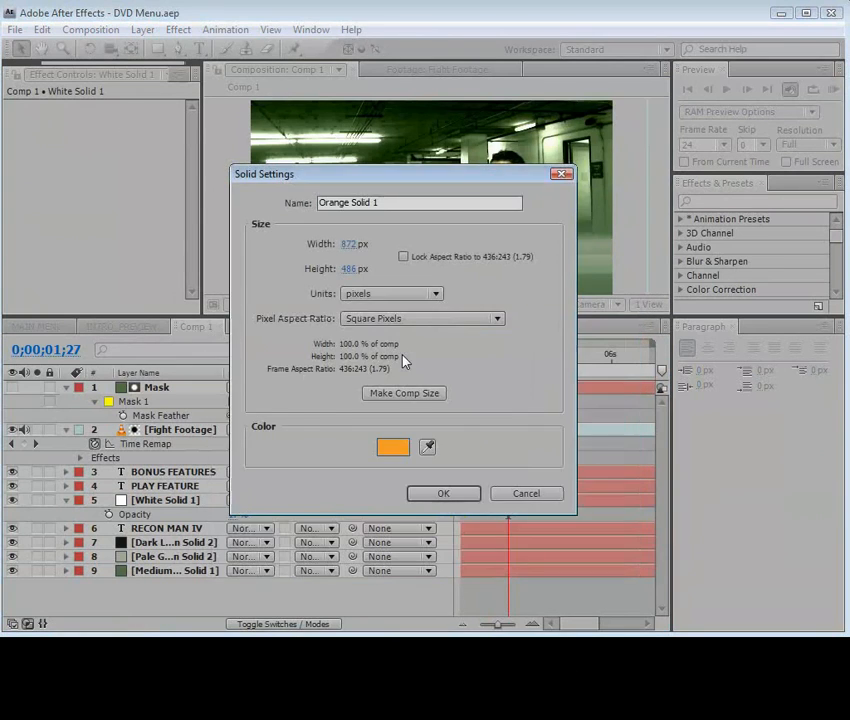
{"action": "key", "text": "Return"}
{"action": "left_click", "coordinate": [248, 387]}
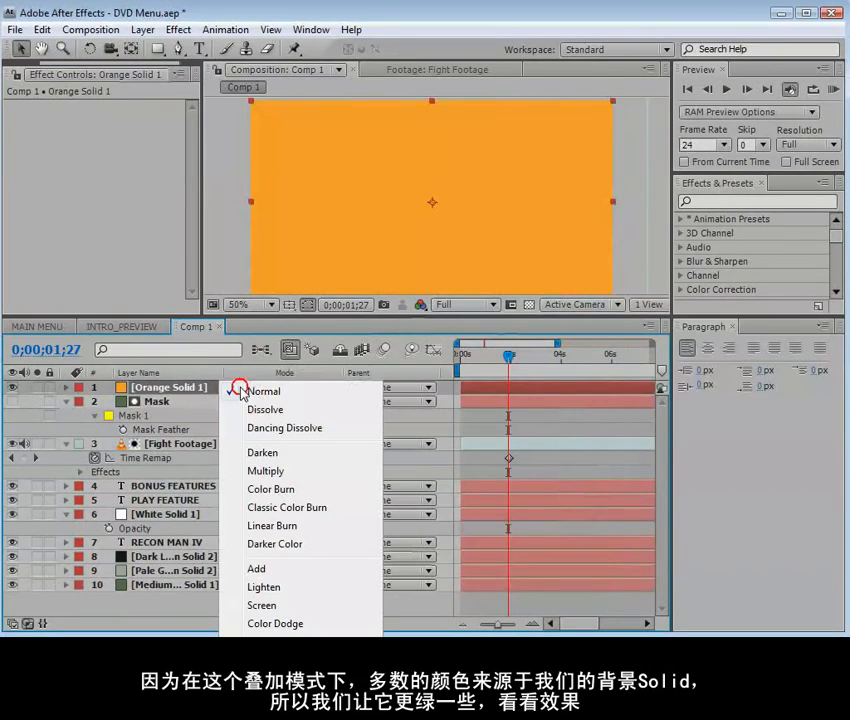
{"action": "left_click", "coordinate": [262, 568]}
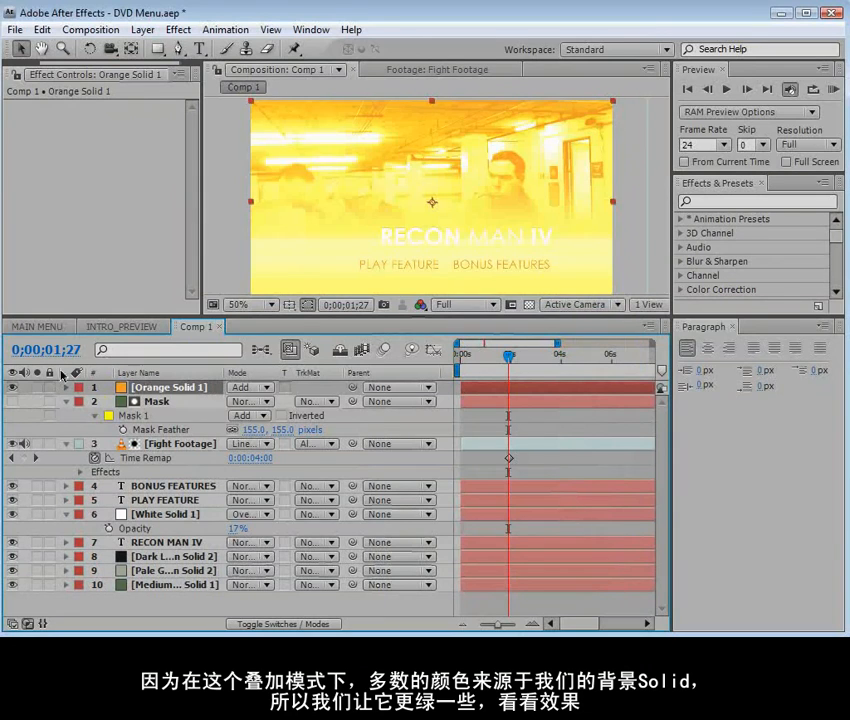
Make the orange solid start at 0;00;01;27, checking the freeze point of the fight footage with the solid temporarily hidden
{"action": "left_click", "coordinate": [12, 387]}
{"action": "mouse_move", "coordinate": [507, 360]}
{"action": "left_mouse_down"}
{"action": "mouse_move", "coordinate": [494, 362]}
{"action": "mouse_move", "coordinate": [508, 365]}
{"action": "left_mouse_up"}
{"action": "key", "text": "Page_Up"}
{"action": "key", "text": "Page_Up"}
{"action": "key", "text": "Page_Up"}
{"action": "key", "text": "Page_Down"}
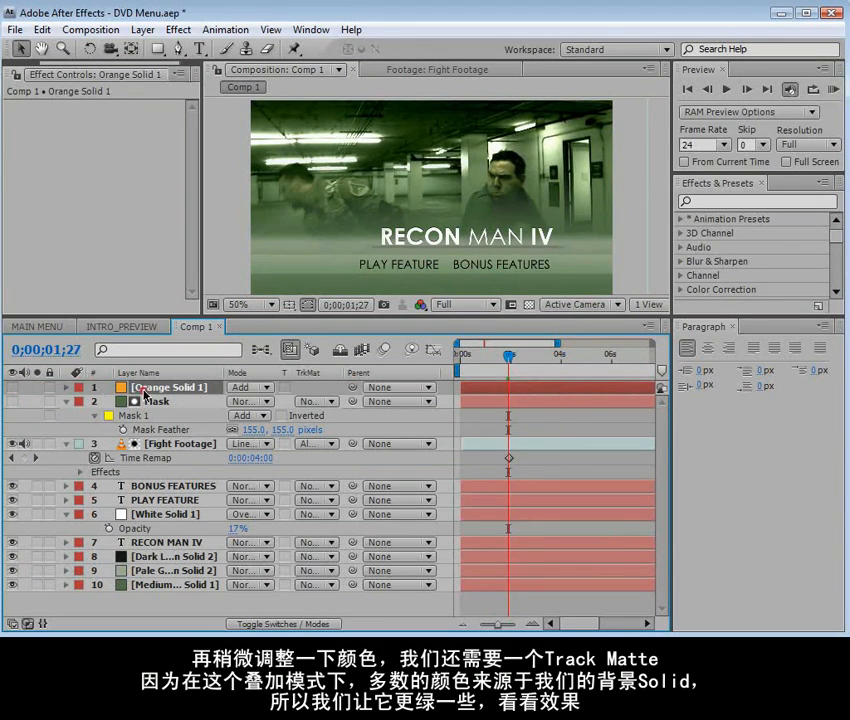
{"action": "left_click", "coordinate": [13, 387]}
{"action": "left_click_drag", "start_coordinate": [484, 392], "coordinate": [517, 395]}
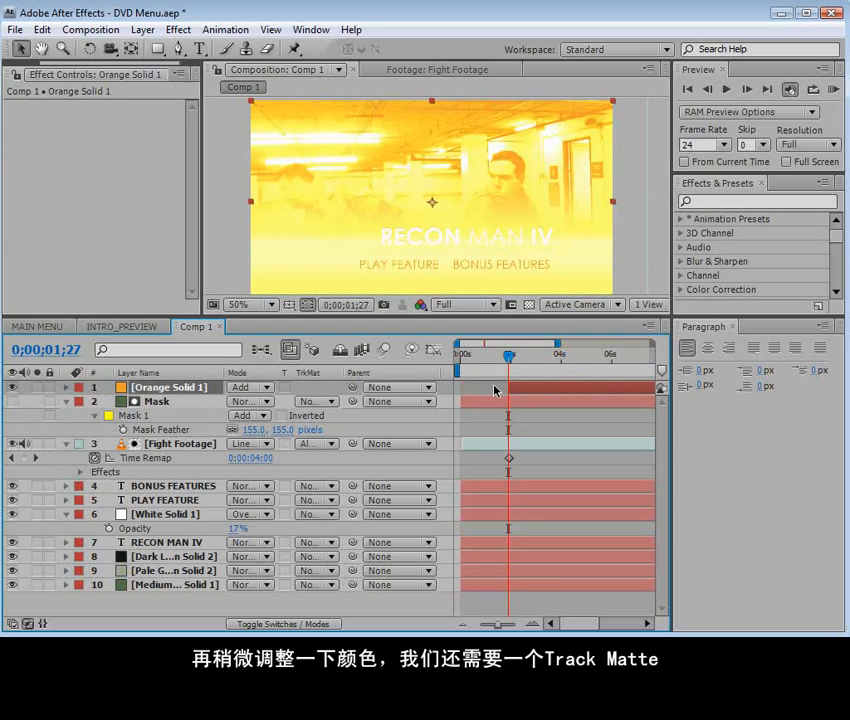
Keyframe the orange solid's opacity from 100% at 0;00;01;27 to 0% at 0;00;02;09 and end the layer there
{"action": "key", "text": "t"}
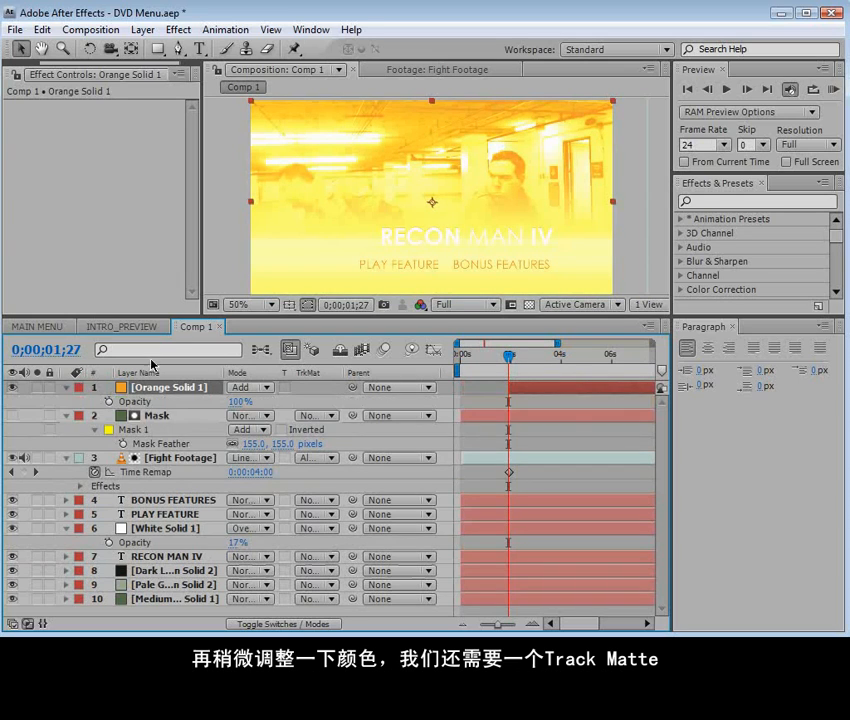
{"action": "left_click", "coordinate": [109, 401]}
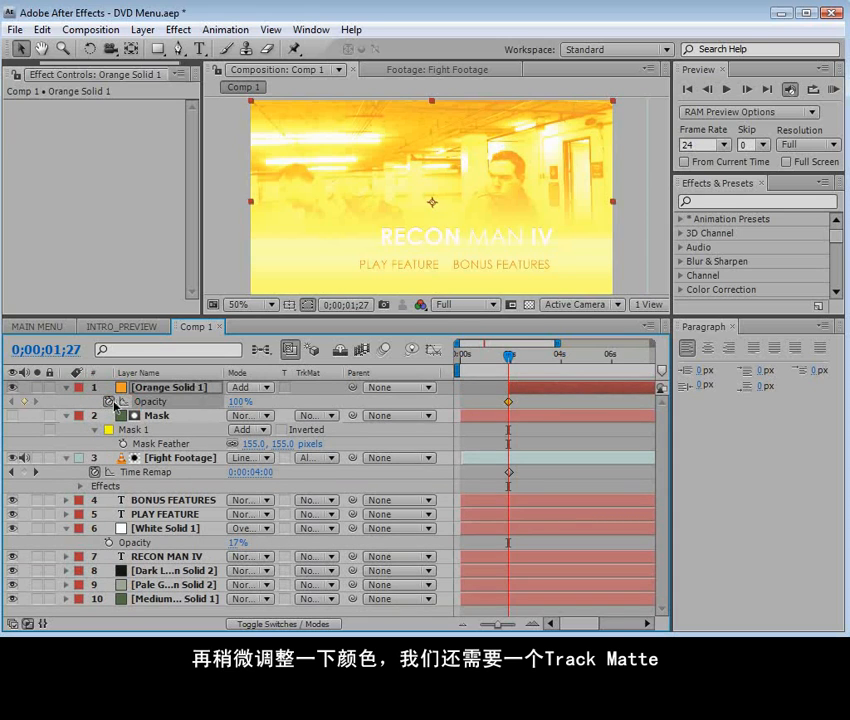
{"action": "key", "text": "equal"}
{"action": "key", "text": "equal"}
{"action": "left_click_drag", "start_coordinate": [510, 360], "coordinate": [548, 364]}
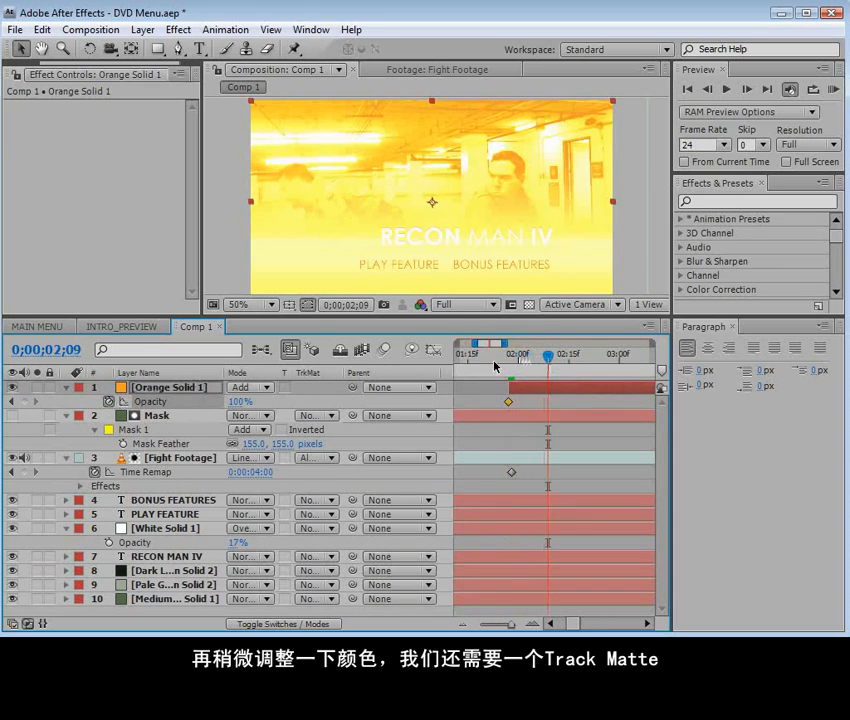
{"action": "left_click", "coordinate": [239, 401]}
{"action": "type", "text": "0"}
{"action": "key", "text": "Return"}
{"action": "key", "text": "minus"}
{"action": "key", "text": "minus"}
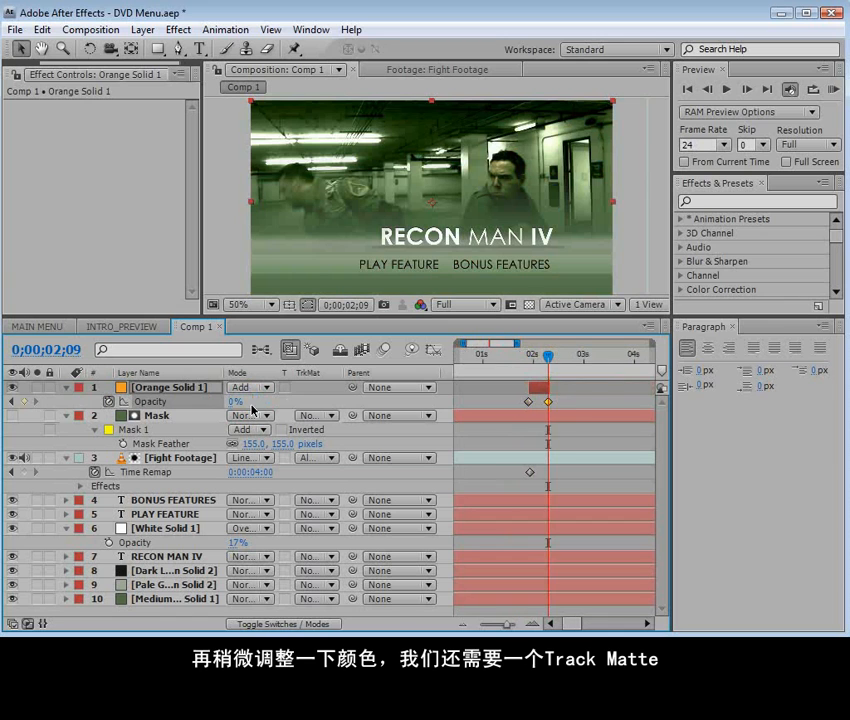
{"action": "mouse_move", "coordinate": [487, 352]}
{"action": "left_mouse_down"}
{"action": "mouse_move", "coordinate": [502, 362]}
{"action": "mouse_move", "coordinate": [467, 366]}
{"action": "mouse_move", "coordinate": [520, 362]}
{"action": "mouse_move", "coordinate": [501, 358]}
{"action": "left_mouse_up"}
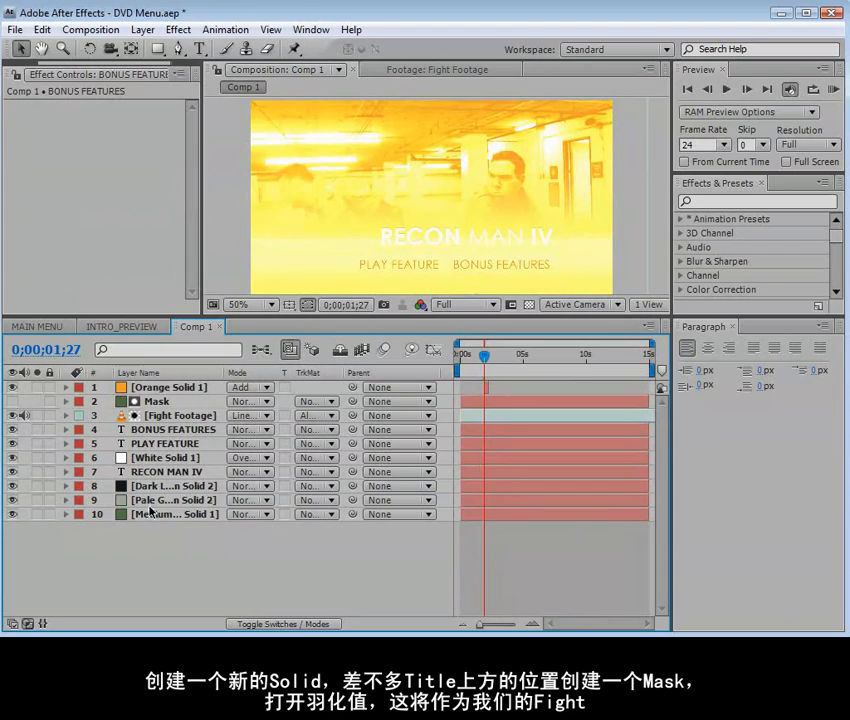
Make the menu text, title, white bar, dark solid and pale green solid layers all start at 0;00;01;27
{"action": "left_click", "coordinate": [174, 429]}
{"action": "left_click", "coordinate": [170, 500], "text": "shift"}
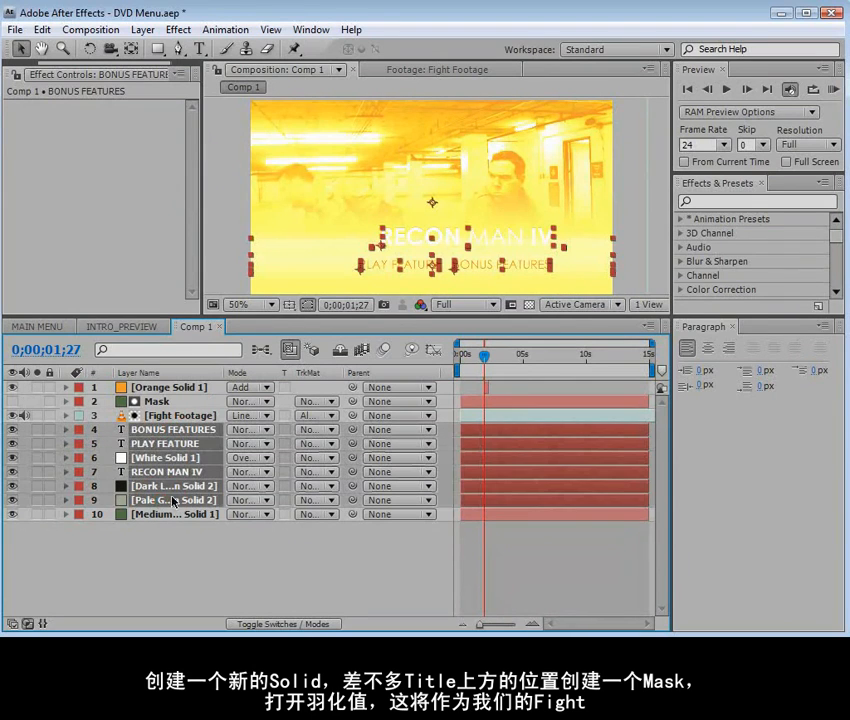
{"action": "left_click_drag", "start_coordinate": [471, 433], "coordinate": [507, 436]}
{"action": "key", "text": "equal"}
{"action": "key", "text": "equal"}
{"action": "key", "text": "space"}
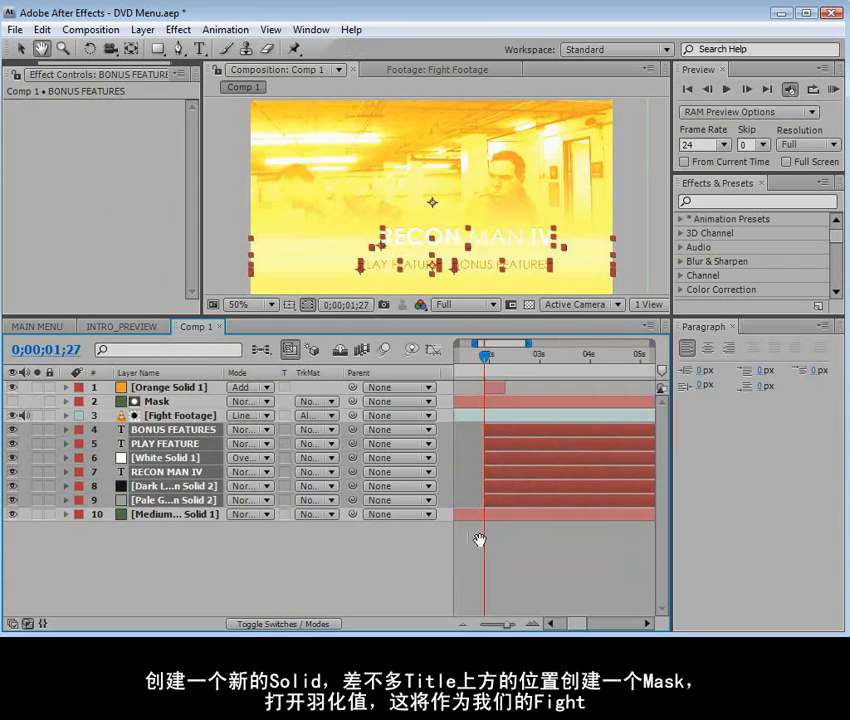
{"action": "left_click_drag", "start_coordinate": [480, 541], "coordinate": [553, 541]}
{"action": "left_click_drag", "start_coordinate": [557, 355], "coordinate": [512, 355]}
{"action": "left_click", "coordinate": [503, 514]}
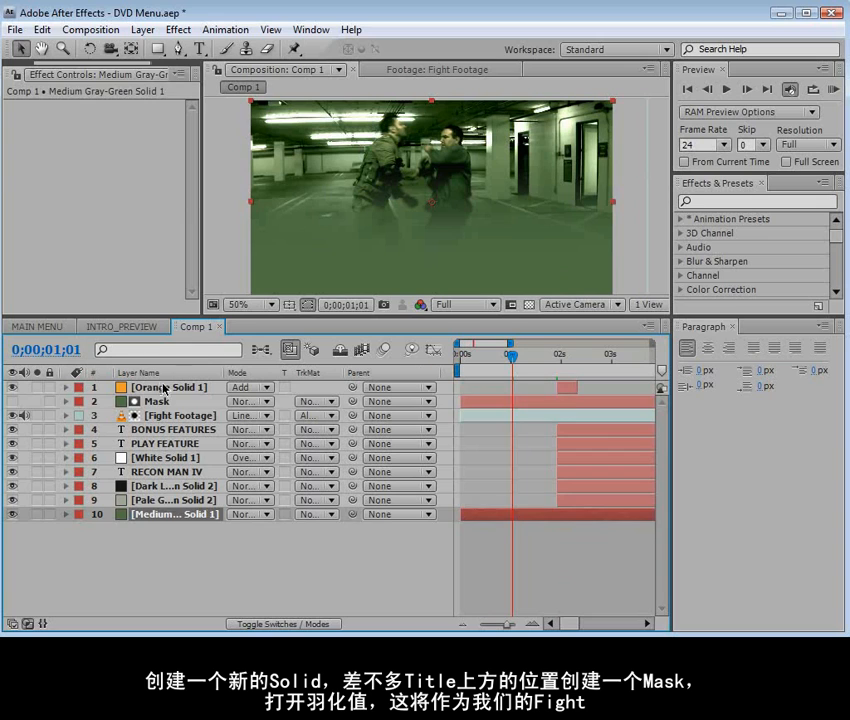
Split the Mask and Fight Footage layers at 0;00;01;27
{"action": "left_click", "coordinate": [152, 401]}
{"action": "left_click", "coordinate": [150, 414]}
{"action": "left_click", "coordinate": [152, 401]}
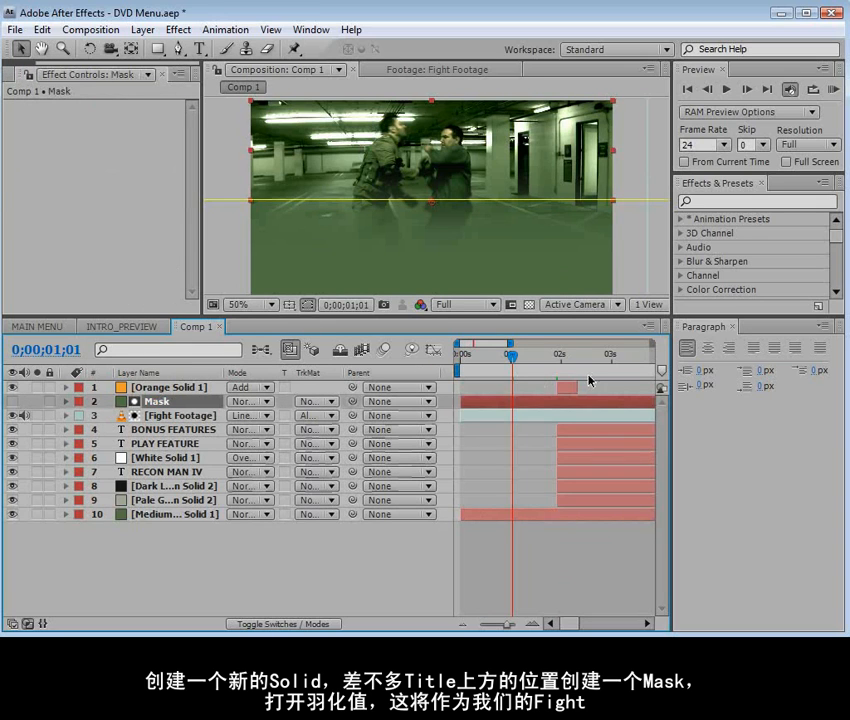
{"action": "left_click", "coordinate": [552, 357]}
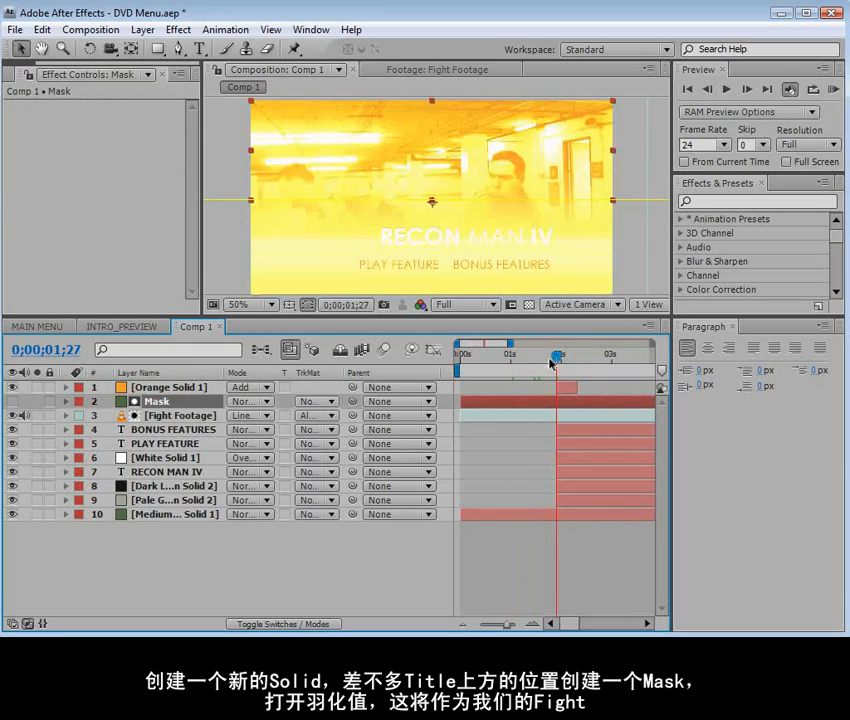
{"action": "left_click", "coordinate": [508, 417], "text": "shift"}
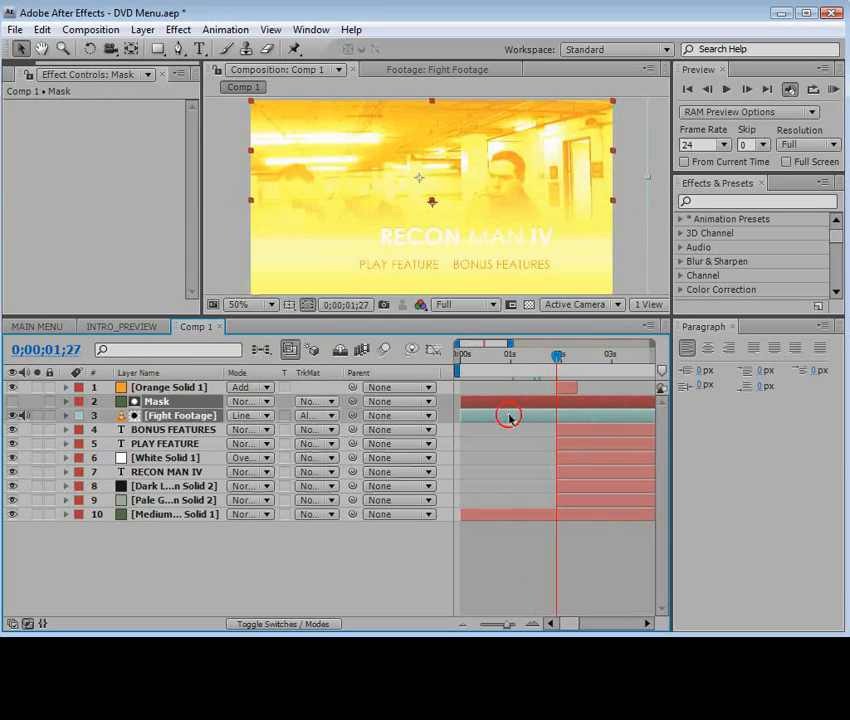
{"action": "left_click", "coordinate": [42, 29]}
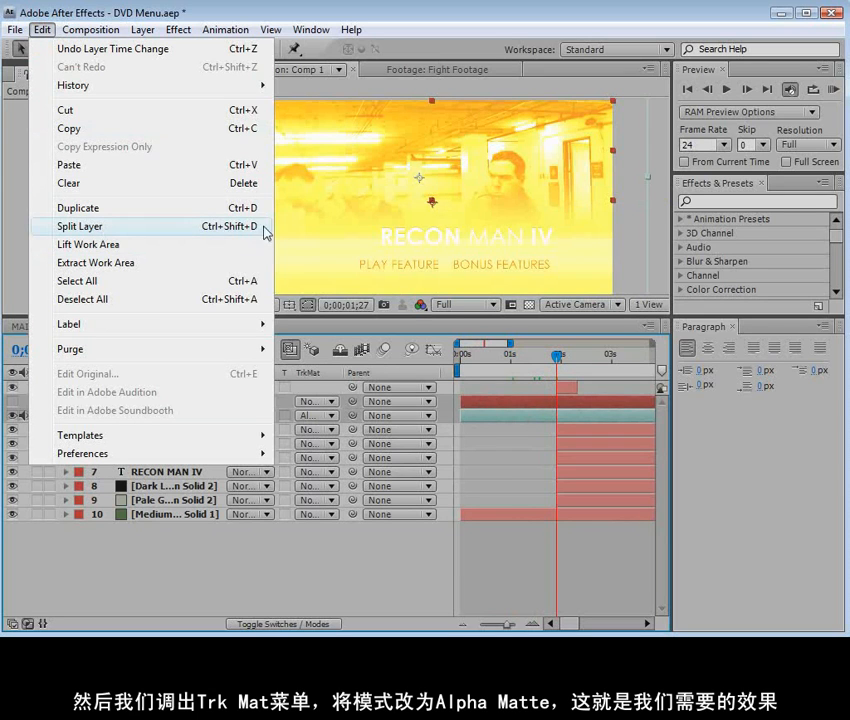
{"action": "left_click", "coordinate": [157, 229]}
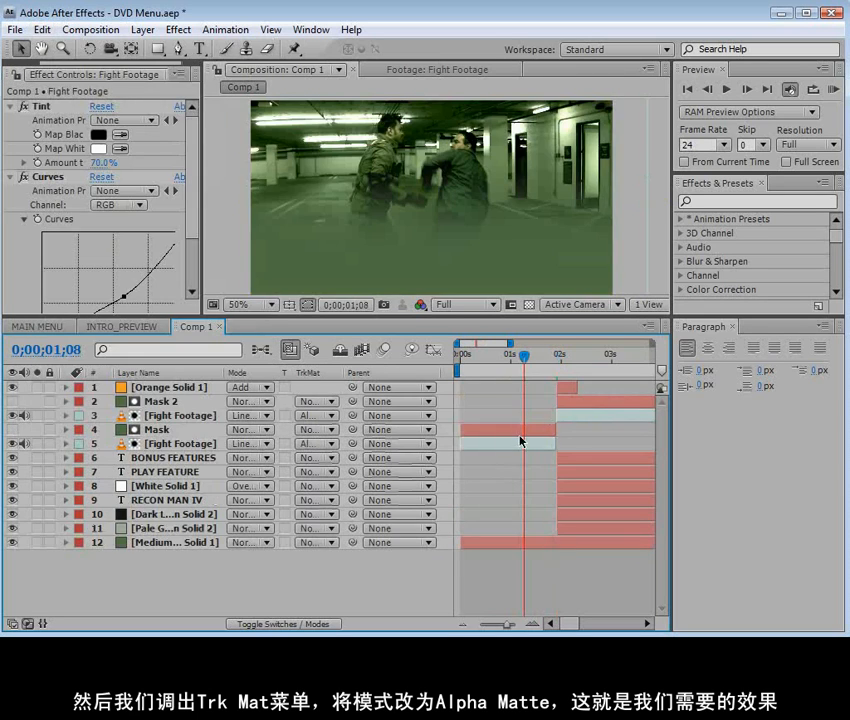
Remove the track matte from the Fight Footage segment before the split and delete that segment's Mask layer
{"action": "left_click", "coordinate": [310, 443]}
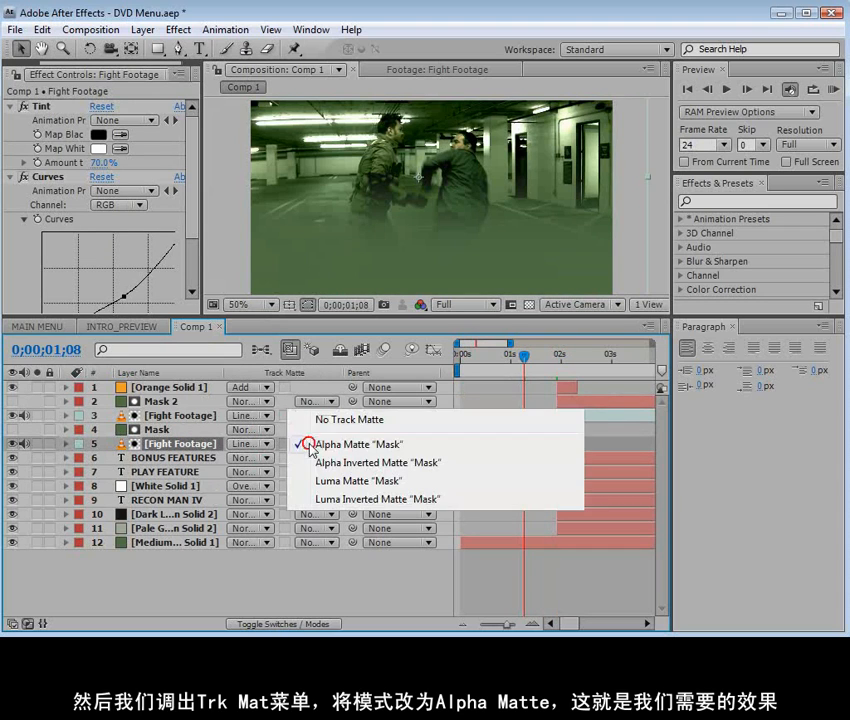
{"action": "left_click", "coordinate": [329, 420]}
{"action": "left_click", "coordinate": [497, 429]}
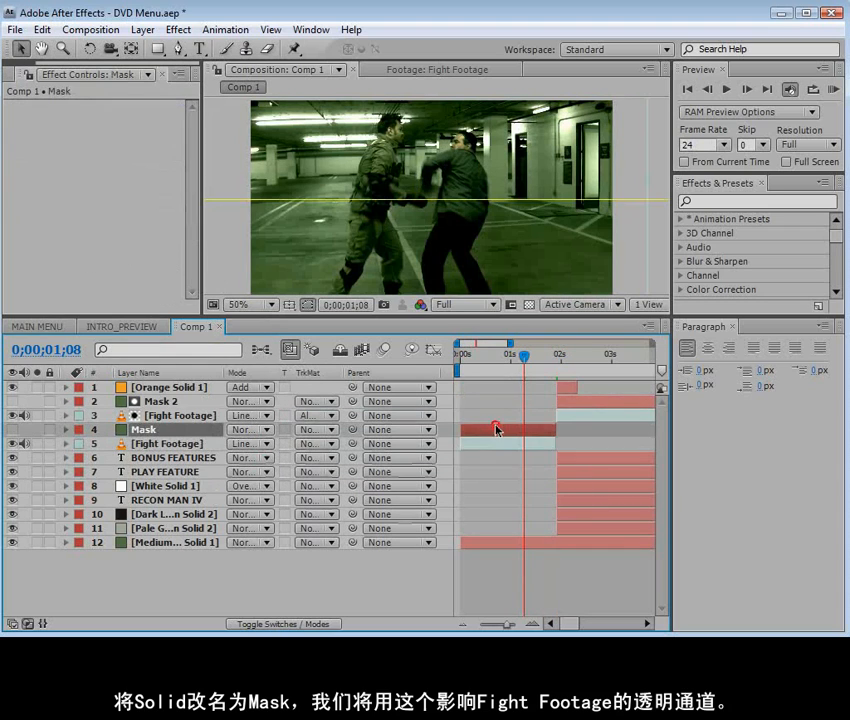
{"action": "key", "text": "Delete"}
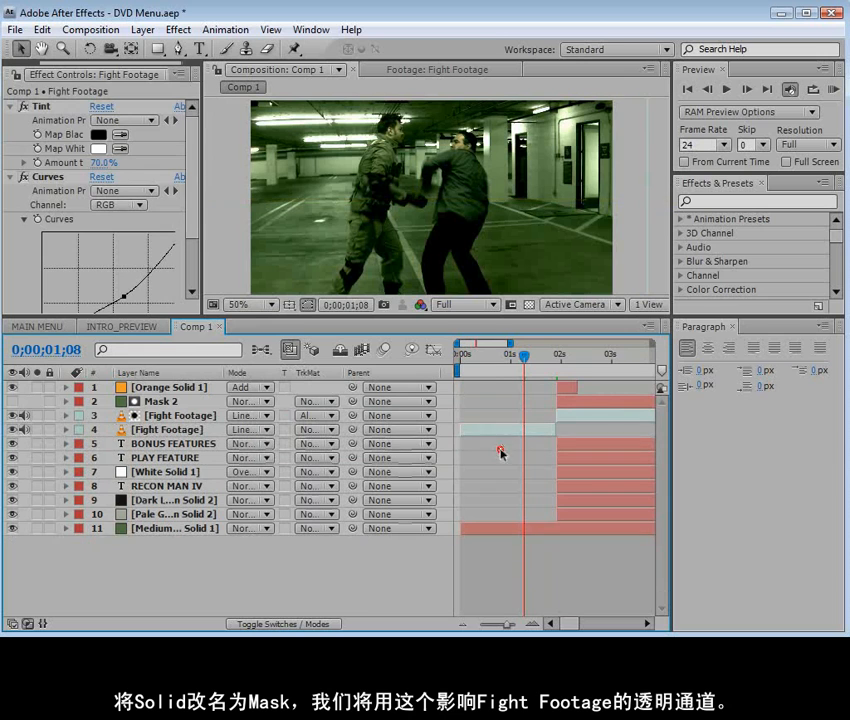
{"action": "left_click_drag", "start_coordinate": [524, 356], "coordinate": [583, 362]}
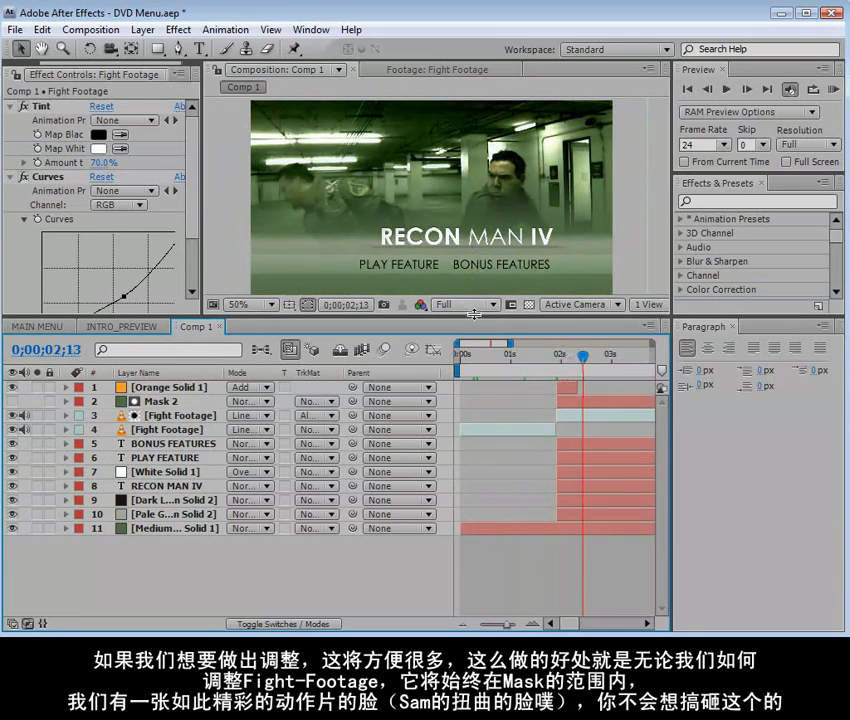
Select the Fight Footage segment after the split, then switch to Firefox and look over the Twitch plug-in product page
{"action": "left_click_drag", "start_coordinate": [472, 318], "coordinate": [472, 351]}
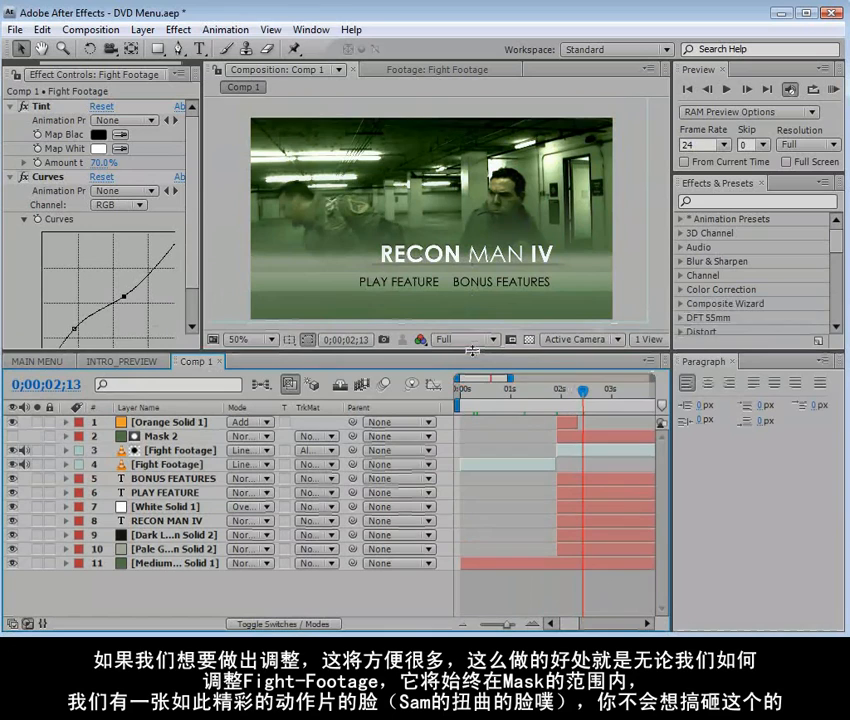
{"action": "key", "text": "minus"}
{"action": "key", "text": "minus"}
{"action": "key", "text": "minus"}
{"action": "key", "text": "minus"}
{"action": "key", "text": "minus"}
{"action": "left_click", "coordinate": [515, 451]}
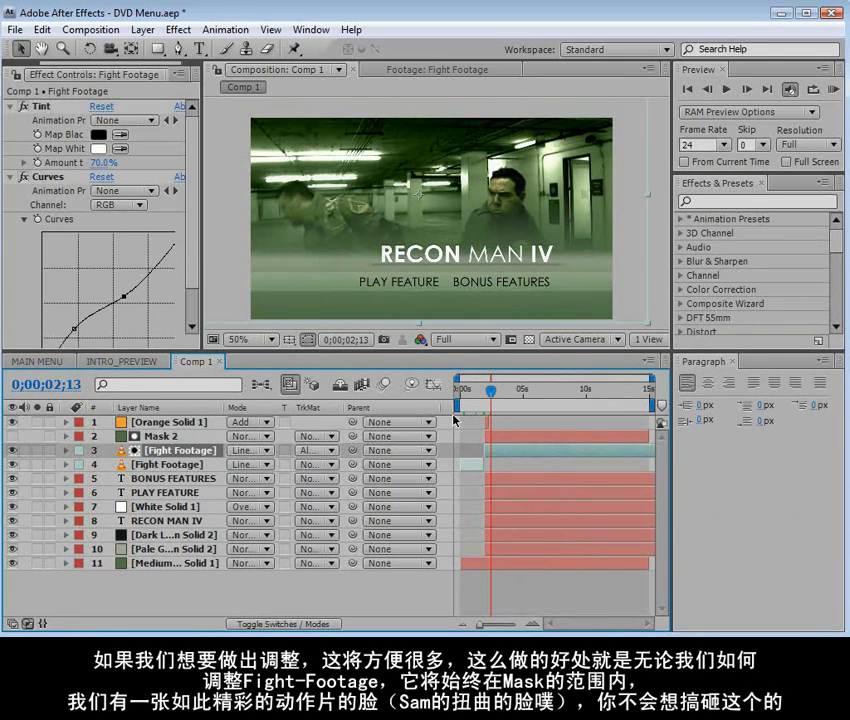
{"action": "key", "text": "alt+Tab"}
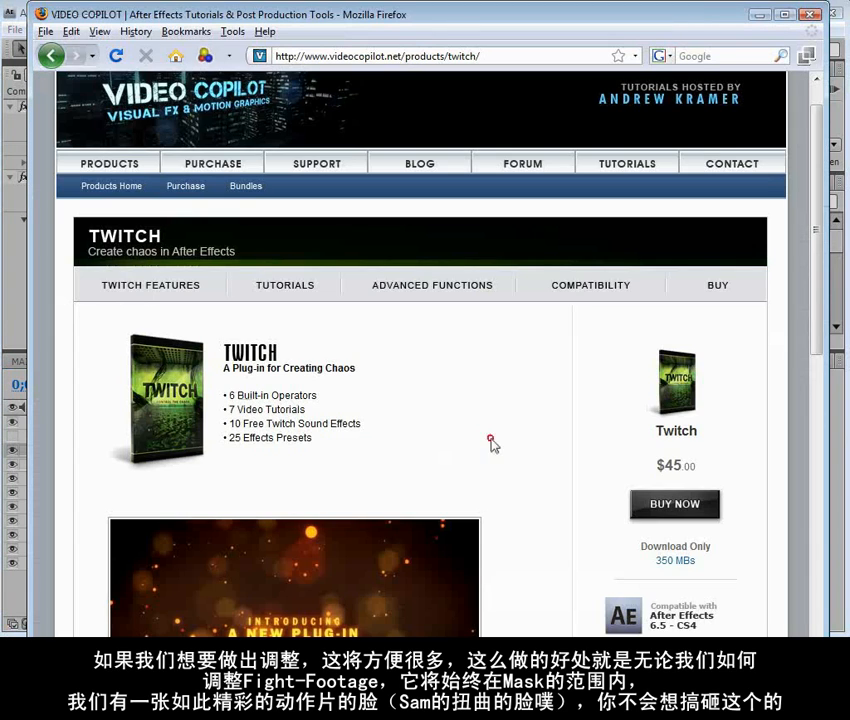
{"action": "scroll", "coordinate": [490, 440], "scroll_direction": "down", "scroll_amount": 1}
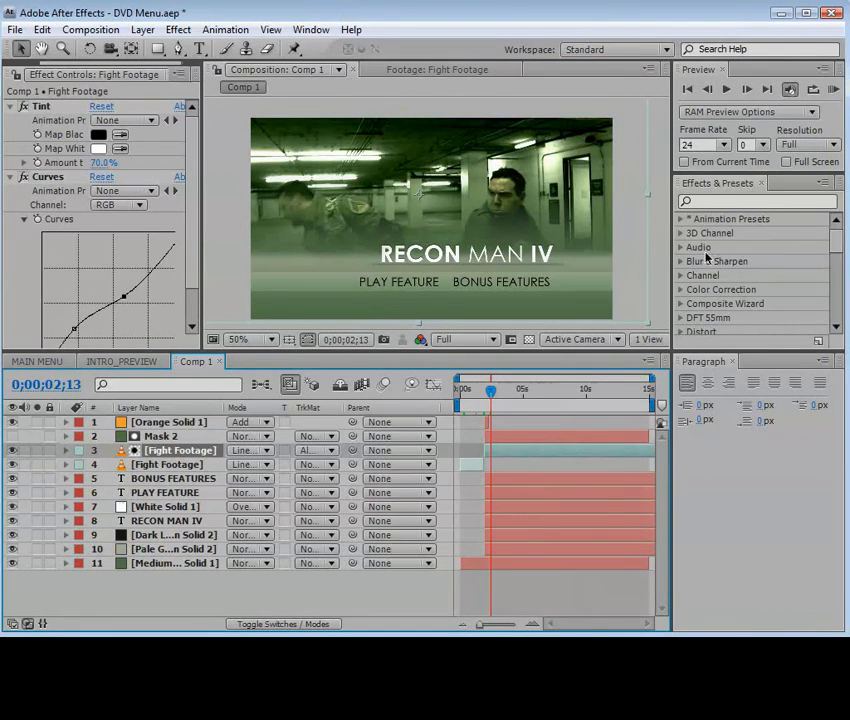
Apply the Twitch effect to the Fight Footage segment after the split and collapse its Tint and Curves settings
{"action": "left_click", "coordinate": [505, 452]}
{"action": "left_click", "coordinate": [714, 202]}
{"action": "type", "text": "twitch"}
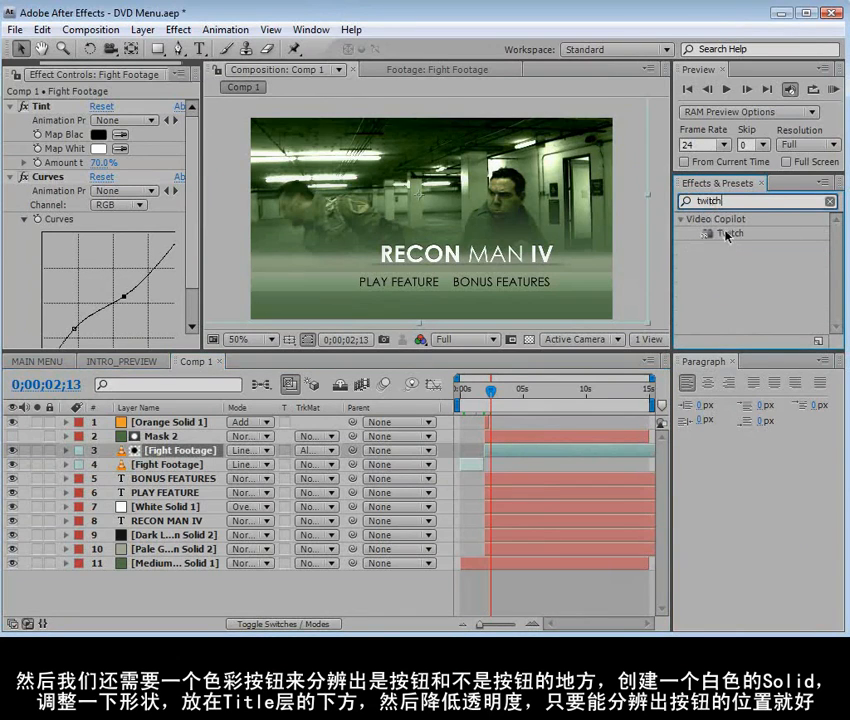
{"action": "left_click_drag", "start_coordinate": [726, 234], "coordinate": [497, 451]}
{"action": "left_click", "coordinate": [189, 228]}
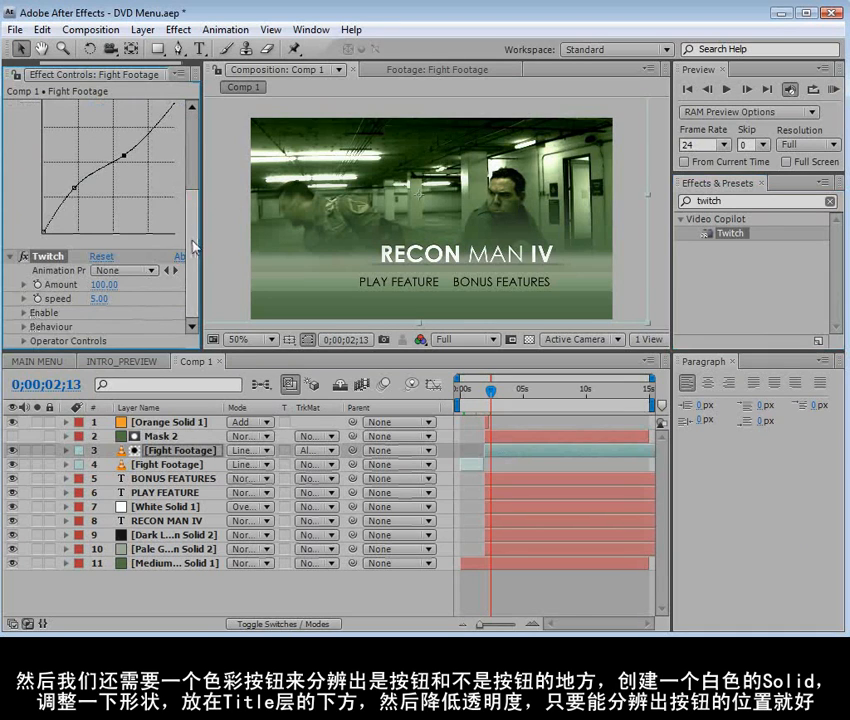
{"action": "scroll", "coordinate": [12, 172], "scroll_direction": "up", "scroll_amount": 3}
{"action": "left_click", "coordinate": [10, 176]}
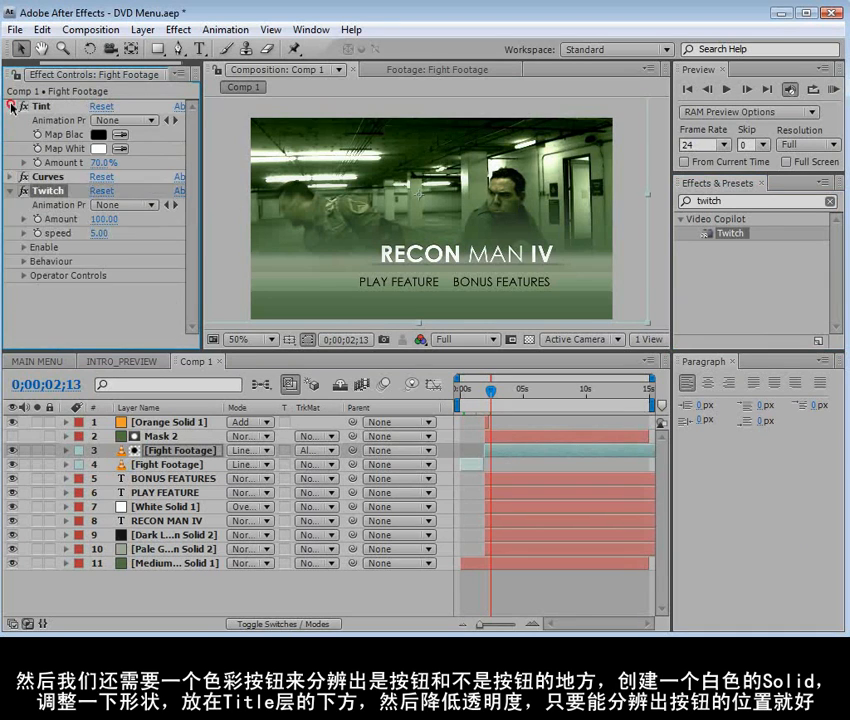
{"action": "left_click", "coordinate": [10, 106]}
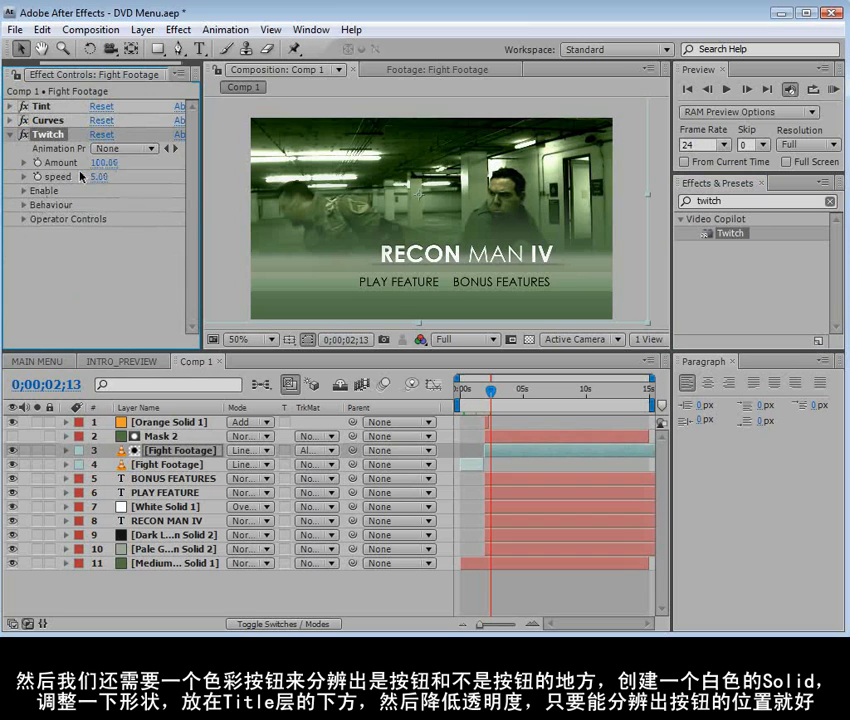
{"action": "left_click_drag", "start_coordinate": [203, 215], "coordinate": [222, 215]}
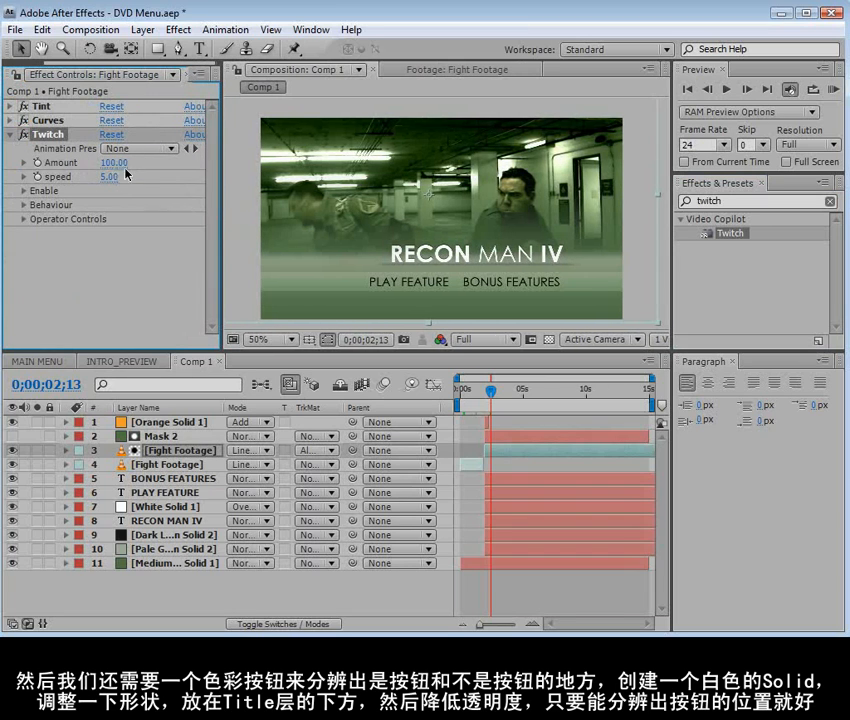
Enable Twitch's Color, Light and Scale operators and scrub through the menu to check them
{"action": "left_click", "coordinate": [23, 191]}
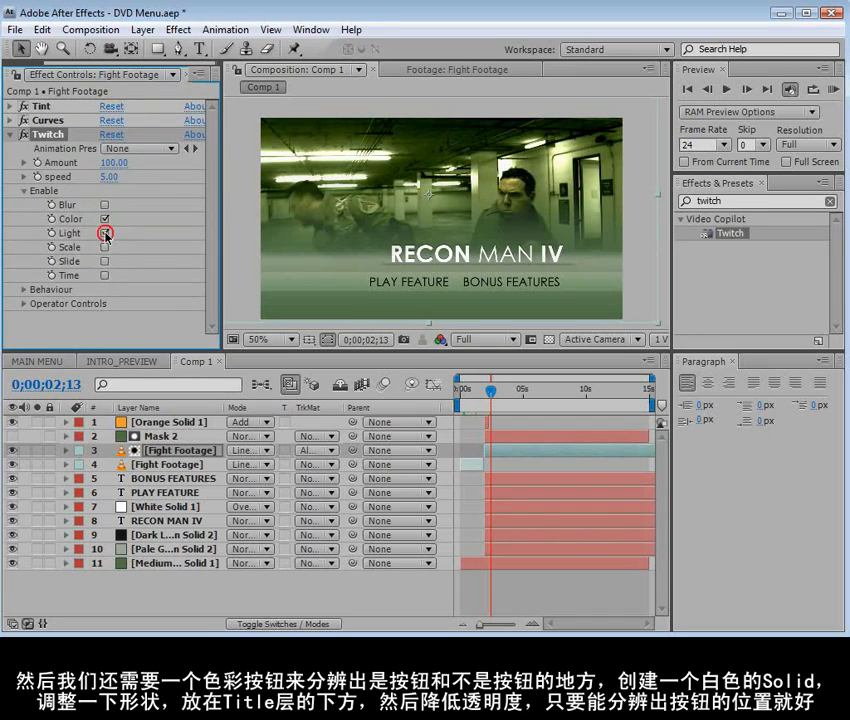
{"action": "left_click", "coordinate": [104, 247]}
{"action": "left_click_drag", "start_coordinate": [489, 388], "coordinate": [524, 395]}
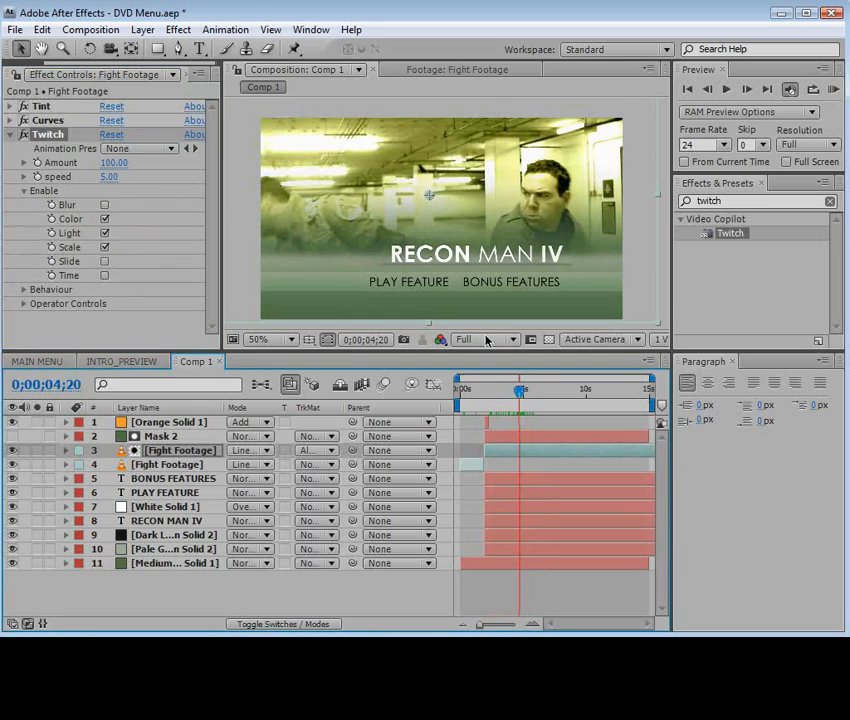
Set the Twitch Amount to 15 and its speed to 3, and scrub through the menu to check the effect
{"action": "left_click", "coordinate": [113, 162]}
{"action": "type", "text": "15"}
{"action": "key", "text": "Return"}
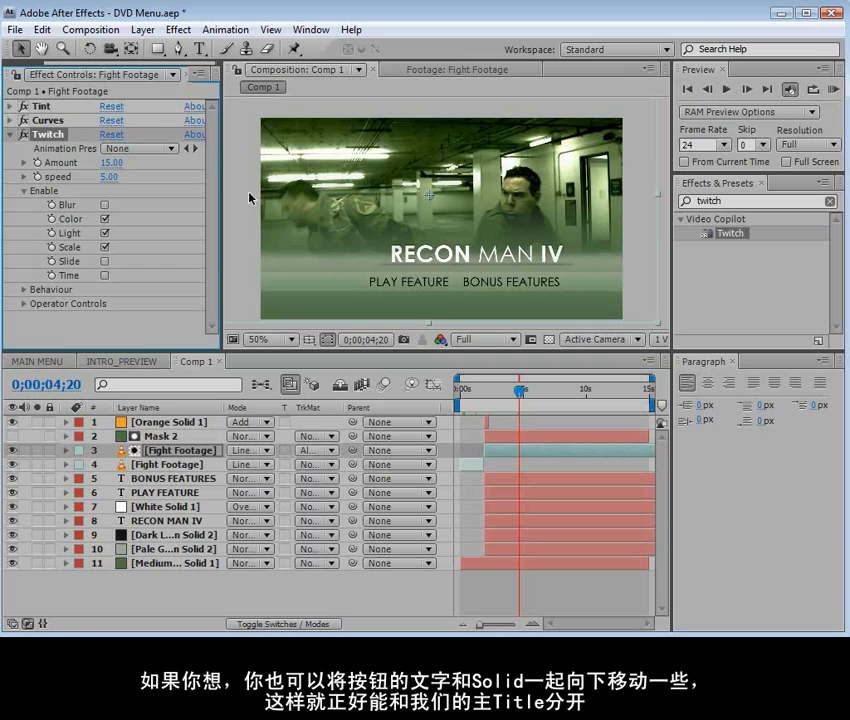
{"action": "left_click", "coordinate": [109, 177]}
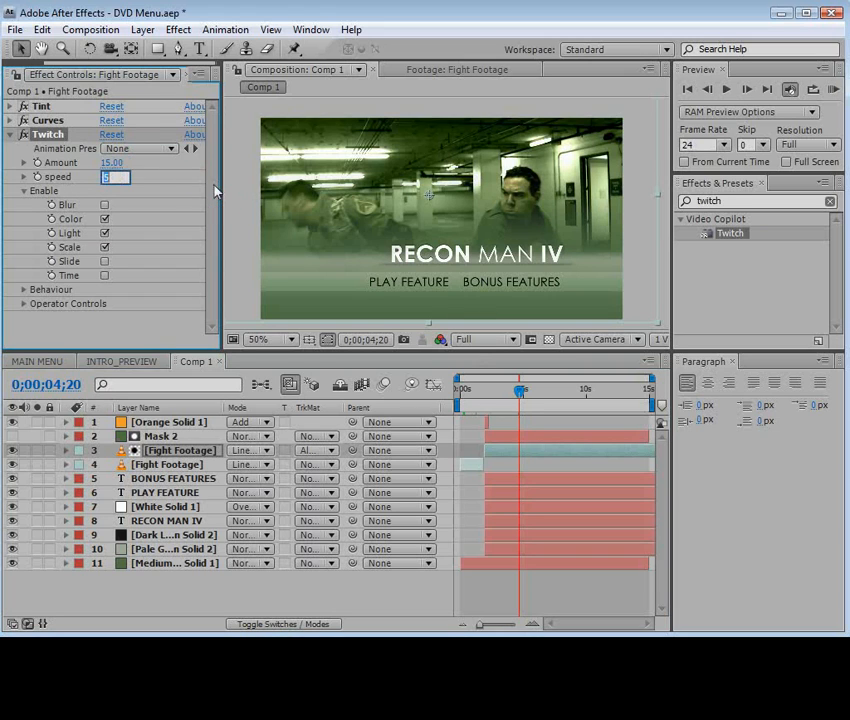
{"action": "type", "text": "3"}
{"action": "key", "text": "Return"}
{"action": "left_click_drag", "start_coordinate": [491, 387], "coordinate": [516, 390]}
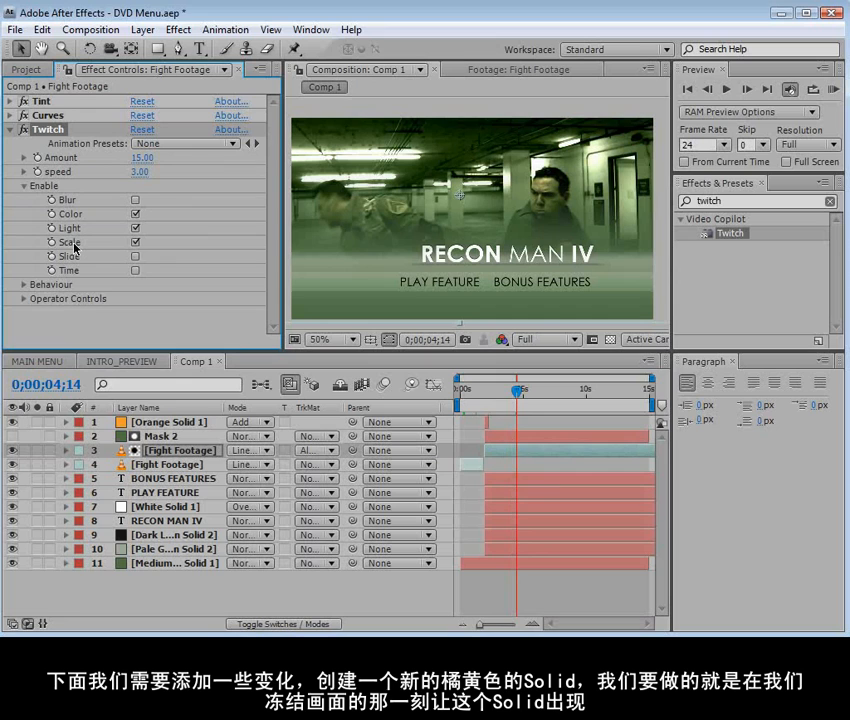
Place the Twitch Scale Origin on the face of the man in the footage, at 1297.7, 562.6
{"action": "left_click", "coordinate": [24, 299]}
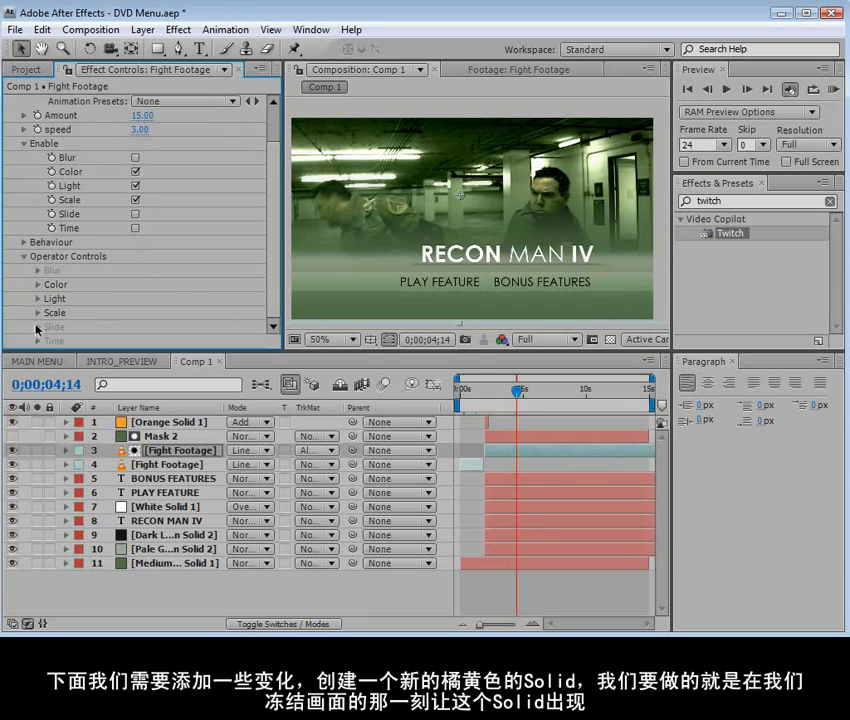
{"action": "left_click", "coordinate": [37, 312]}
{"action": "left_click", "coordinate": [271, 285]}
{"action": "left_click_drag", "start_coordinate": [279, 306], "coordinate": [330, 298]}
{"action": "left_click_drag", "start_coordinate": [157, 299], "coordinate": [258, 298]}
{"action": "left_click_drag", "start_coordinate": [519, 391], "coordinate": [523, 391]}
{"action": "scroll", "coordinate": [591, 248], "scroll_direction": "up", "scroll_amount": 1}
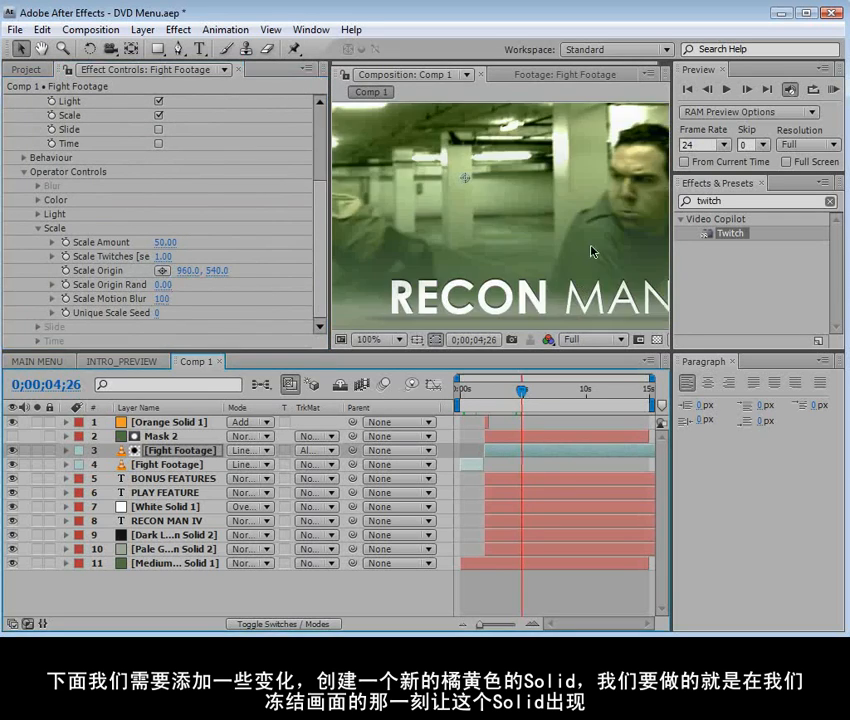
{"action": "scroll", "coordinate": [541, 217], "scroll_direction": "down", "scroll_amount": 1}
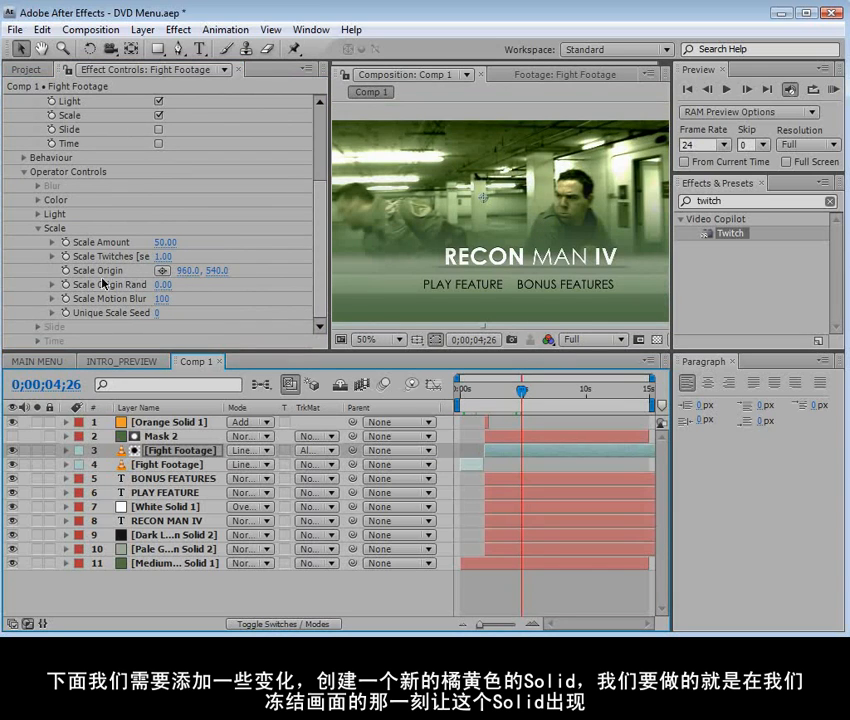
{"action": "left_click", "coordinate": [163, 272]}
{"action": "left_click", "coordinate": [563, 202]}
{"action": "mouse_move", "coordinate": [525, 392]}
{"action": "left_mouse_down"}
{"action": "mouse_move", "coordinate": [554, 392]}
{"action": "mouse_move", "coordinate": [539, 401]}
{"action": "left_mouse_up"}
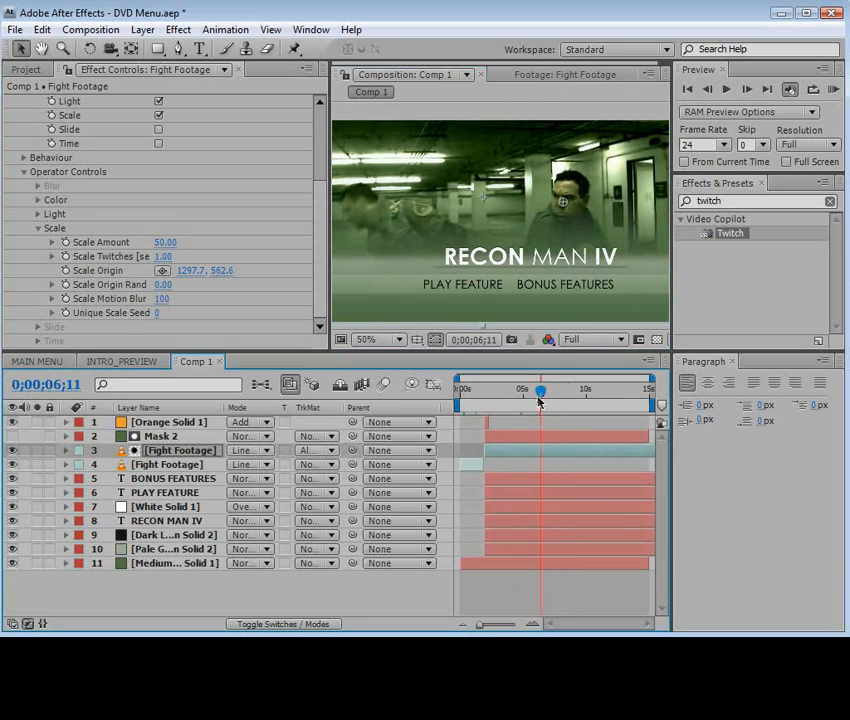
Enable Twitch's Slide operator and turn off its Scale, Light and Color operators
{"action": "scroll", "coordinate": [33, 276], "scroll_direction": "up", "scroll_amount": 2}
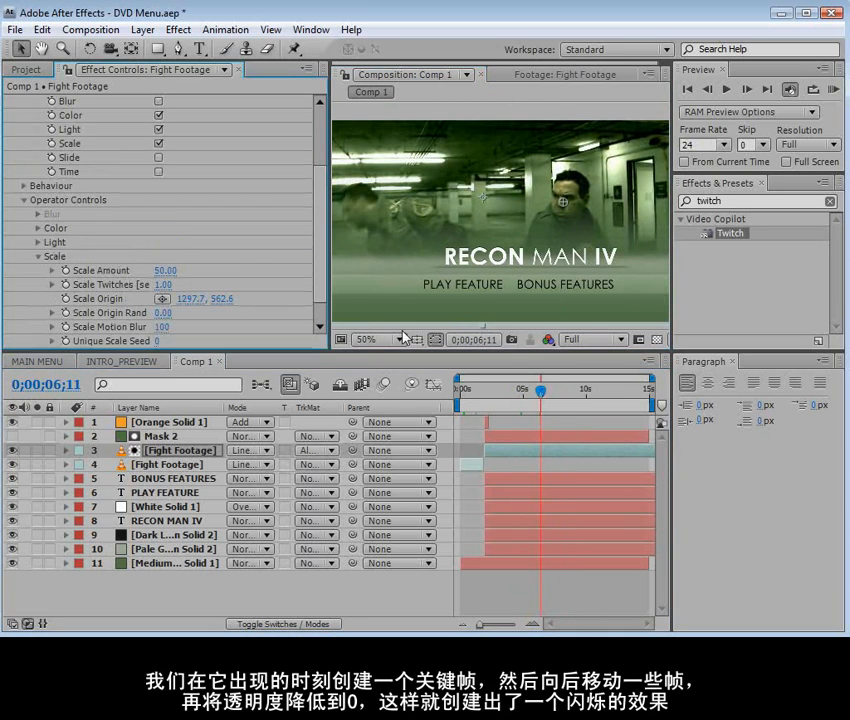
{"action": "left_click", "coordinate": [37, 257]}
{"action": "left_click_drag", "start_coordinate": [541, 390], "coordinate": [560, 390]}
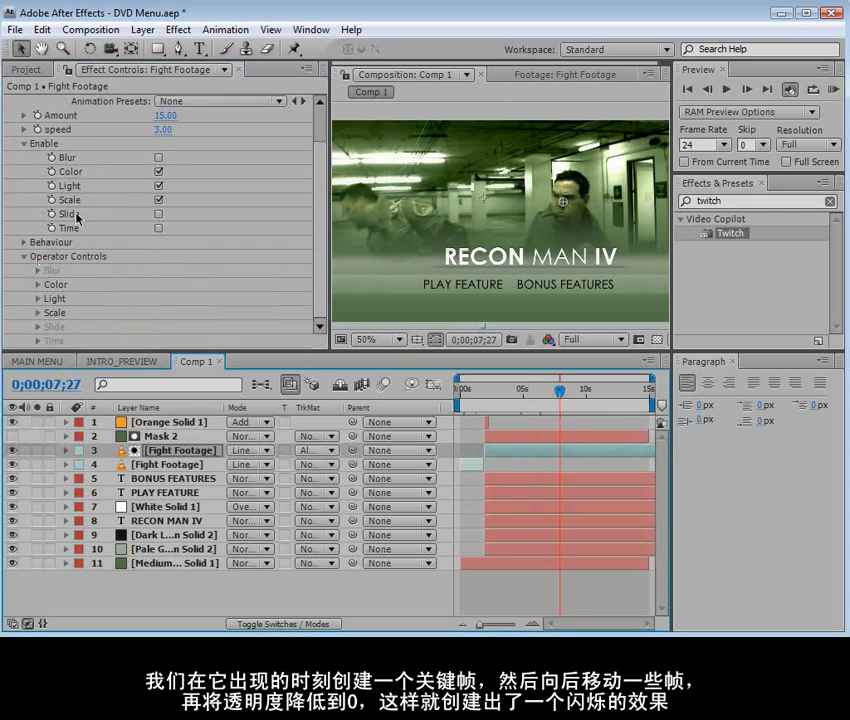
{"action": "left_click", "coordinate": [158, 214]}
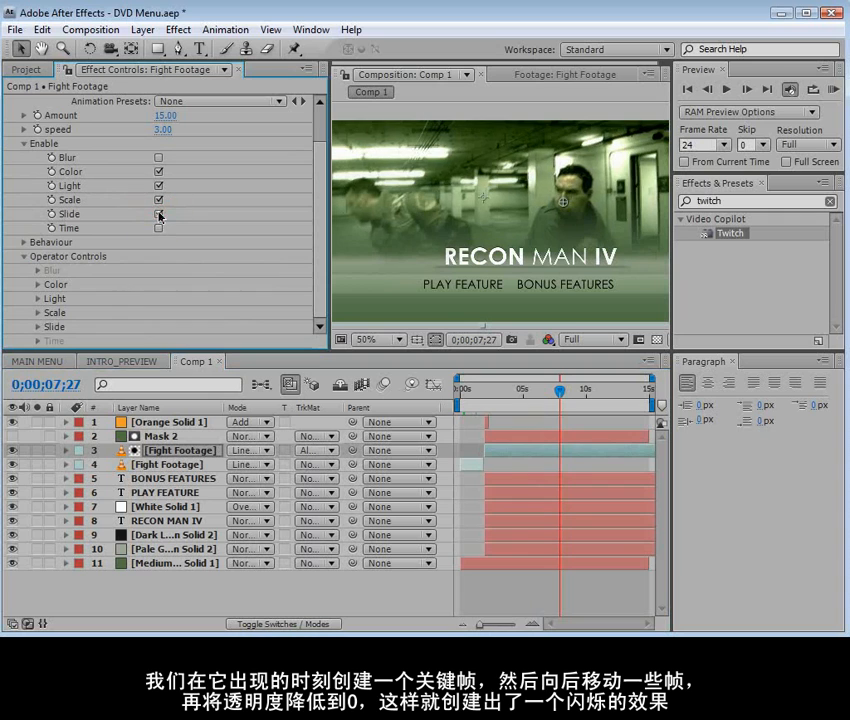
{"action": "left_click", "coordinate": [158, 201]}
{"action": "left_click", "coordinate": [158, 187]}
{"action": "left_click", "coordinate": [158, 172]}
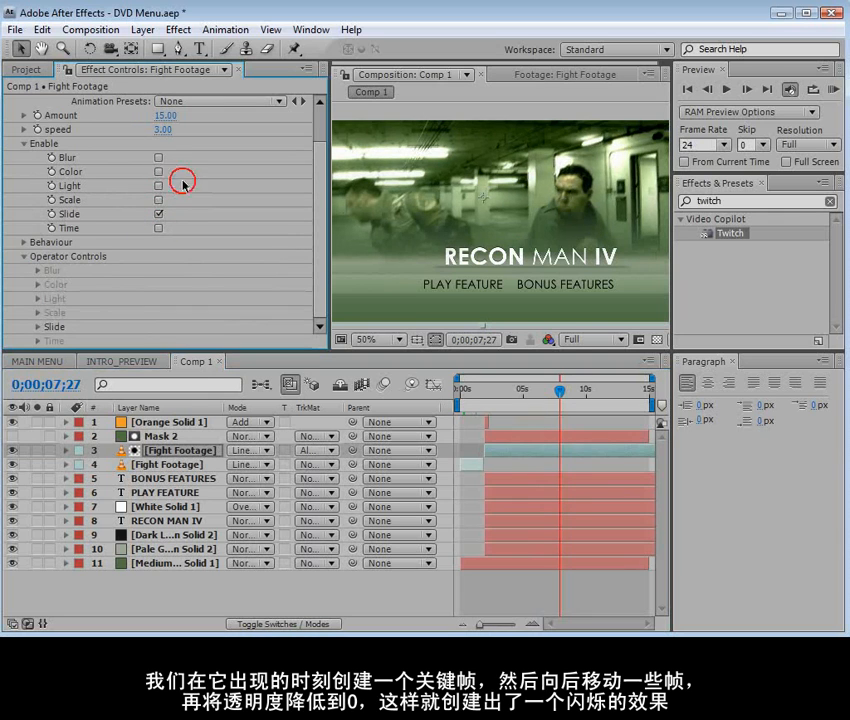
{"action": "mouse_move", "coordinate": [561, 390]}
{"action": "left_mouse_down"}
{"action": "mouse_move", "coordinate": [546, 390]}
{"action": "mouse_move", "coordinate": [559, 394]}
{"action": "left_mouse_up"}
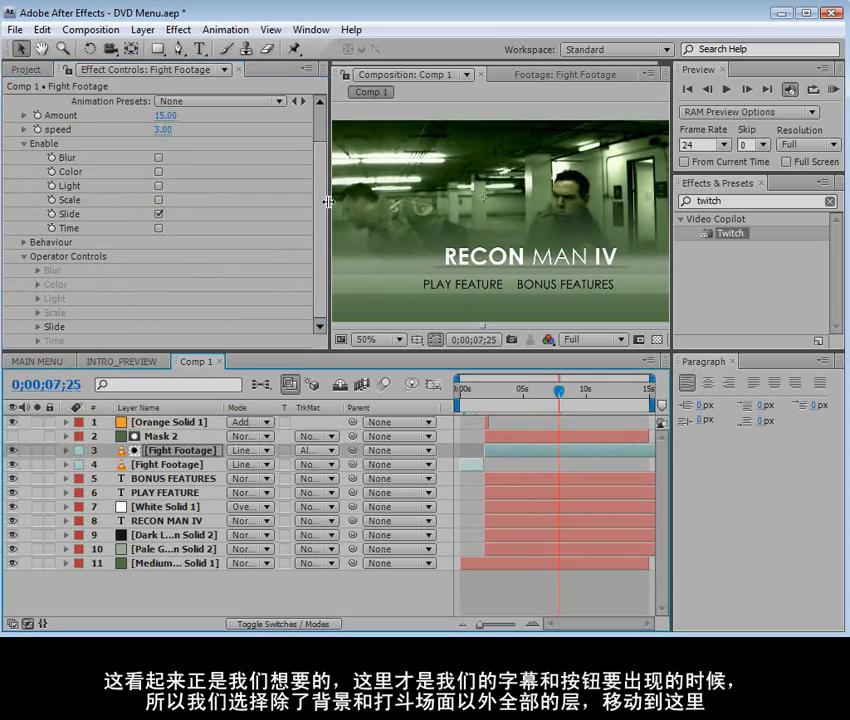
Set Twitch's Slide Spread to 0 and its Slide Direction to 90°
{"action": "left_click", "coordinate": [37, 328]}
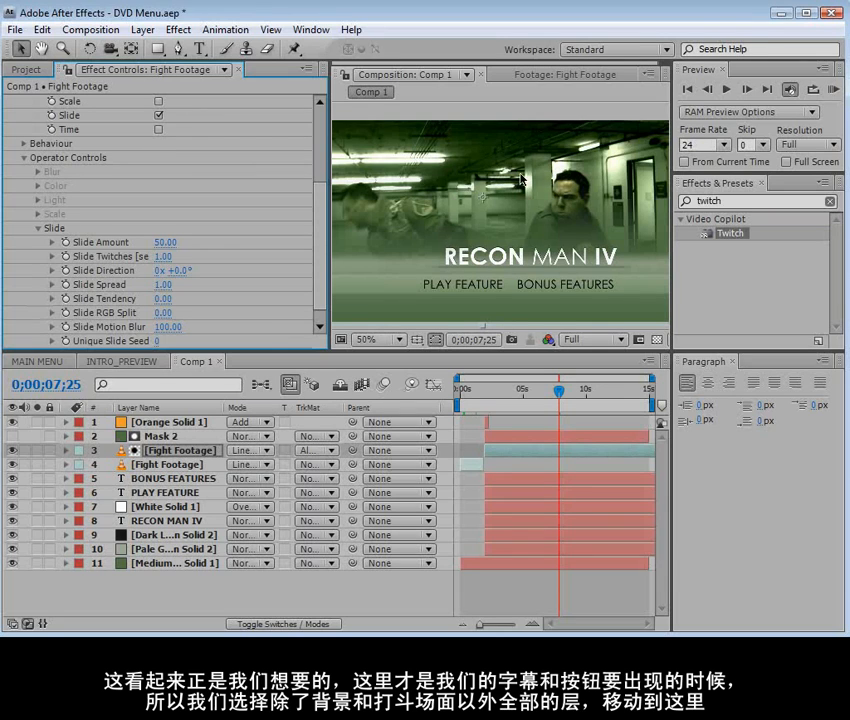
{"action": "left_click", "coordinate": [164, 286]}
{"action": "type", "text": "0"}
{"action": "key", "text": "Return"}
{"action": "left_click_drag", "start_coordinate": [558, 391], "coordinate": [572, 393]}
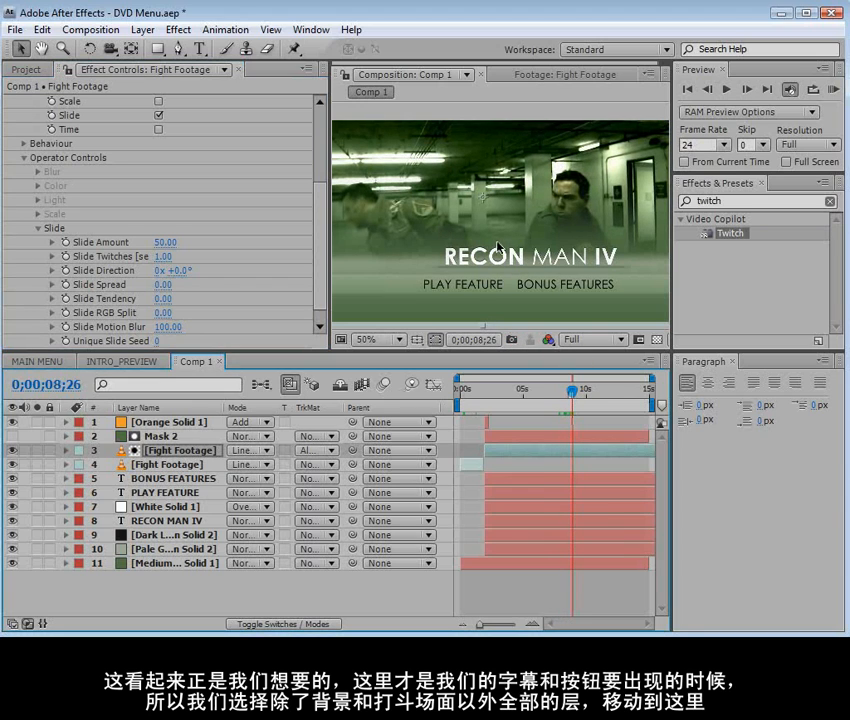
{"action": "left_click_drag", "start_coordinate": [157, 271], "coordinate": [208, 270]}
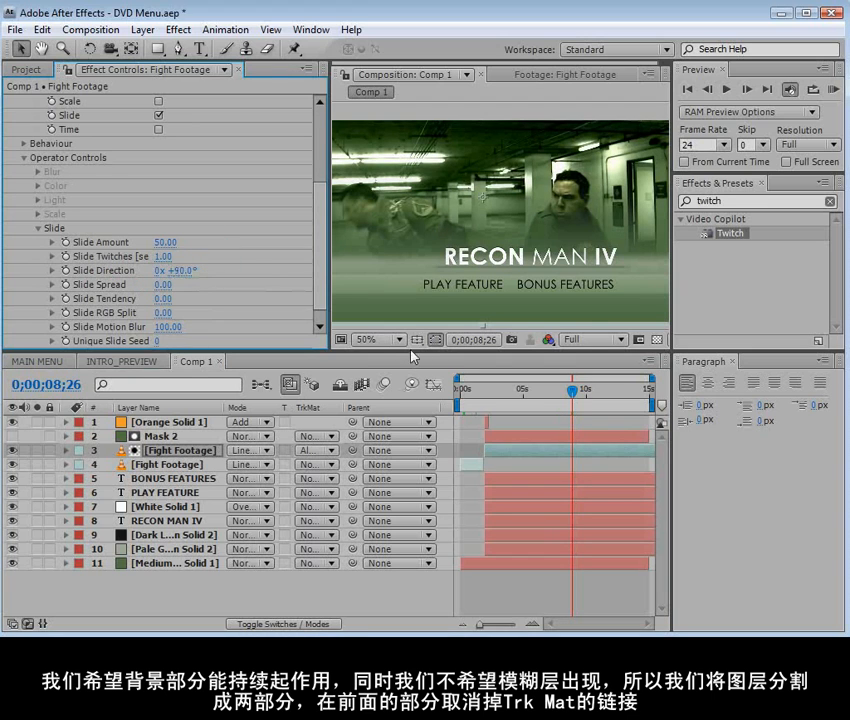
{"action": "mouse_move", "coordinate": [560, 388]}
{"action": "left_mouse_down"}
{"action": "mouse_move", "coordinate": [554, 392]}
{"action": "mouse_move", "coordinate": [579, 394]}
{"action": "mouse_move", "coordinate": [556, 395]}
{"action": "mouse_move", "coordinate": [571, 400]}
{"action": "left_mouse_up"}
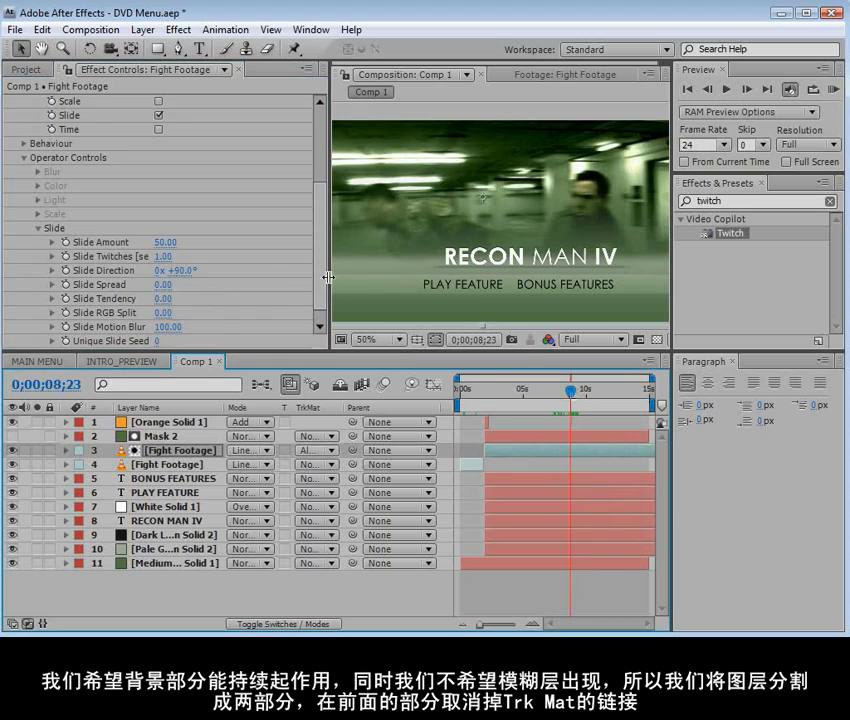
Set Twitch's Slide RGB Split to 62 and scrub through the composition to review the color separation
{"action": "scroll", "coordinate": [320, 297], "scroll_direction": "down", "scroll_amount": 1}
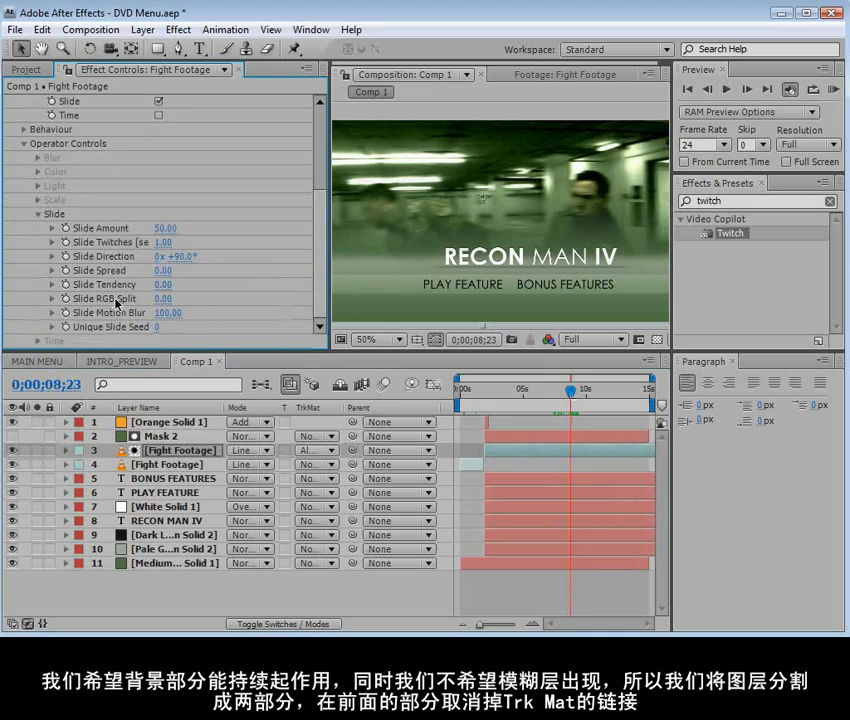
{"action": "left_click_drag", "start_coordinate": [160, 299], "coordinate": [204, 296]}
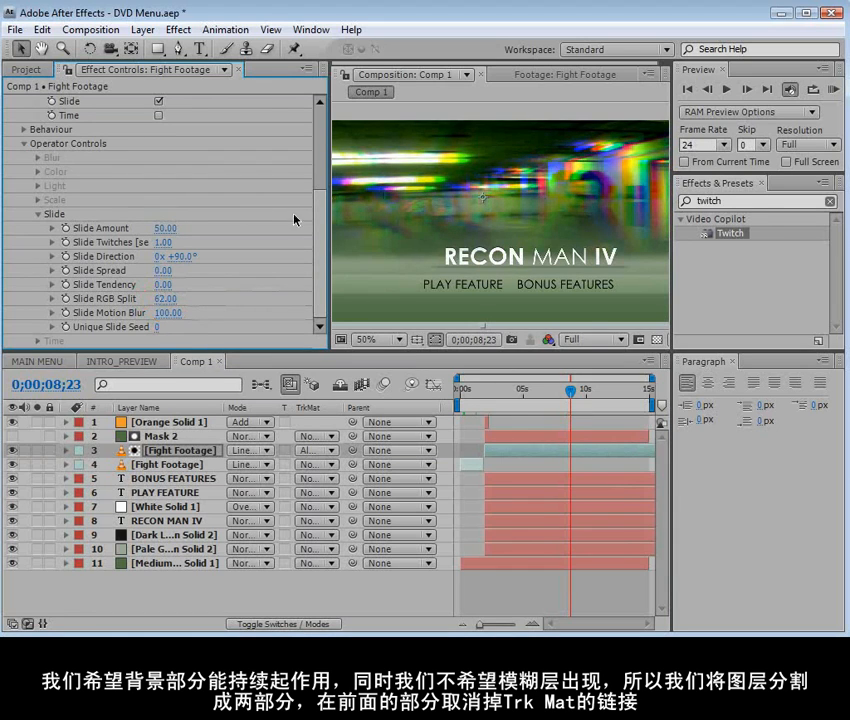
{"action": "left_click_drag", "start_coordinate": [570, 391], "coordinate": [595, 391]}
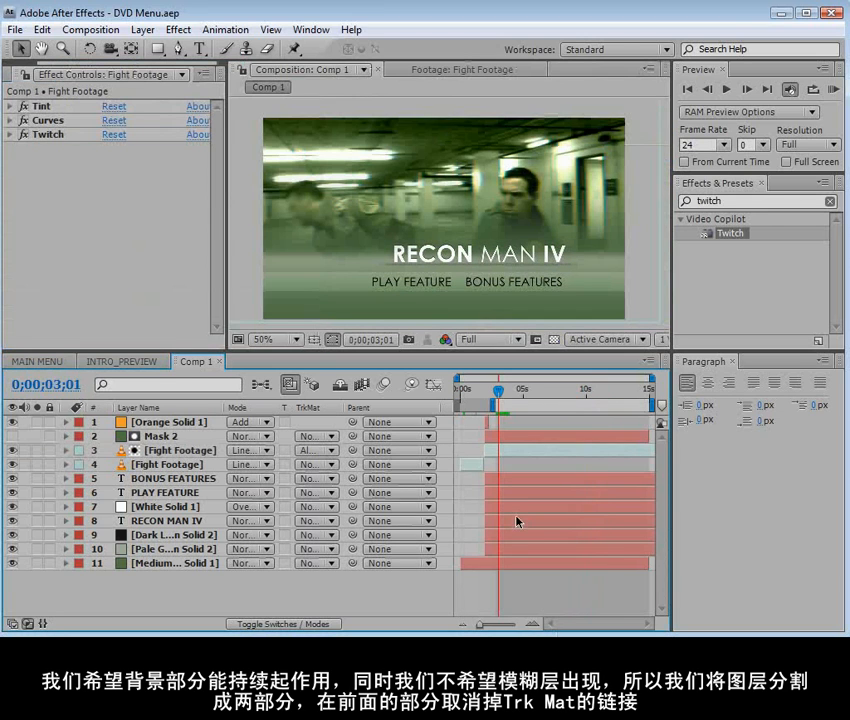
{"action": "left_click_drag", "start_coordinate": [497, 391], "coordinate": [600, 391]}
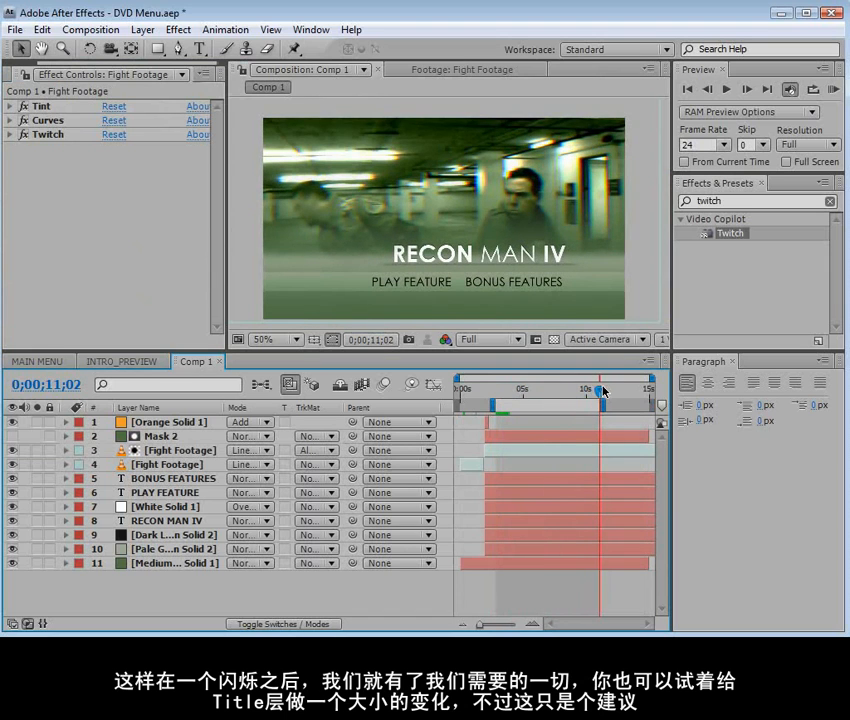
{"action": "left_click_drag", "start_coordinate": [600, 391], "coordinate": [487, 404]}
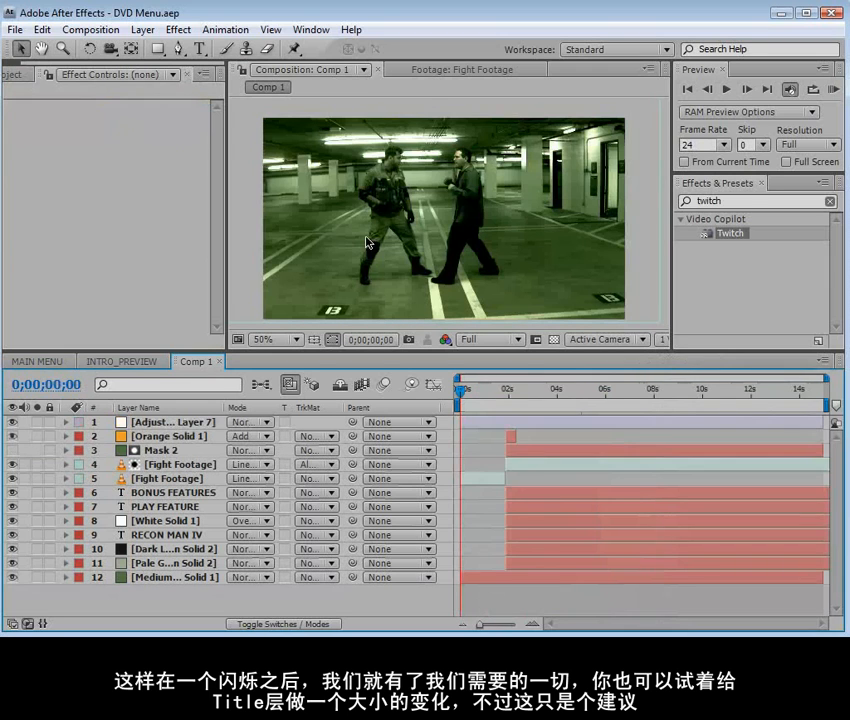
Create a black solid layer at the composition size of 872 × 486 px
{"action": "left_click", "coordinate": [140, 31]}
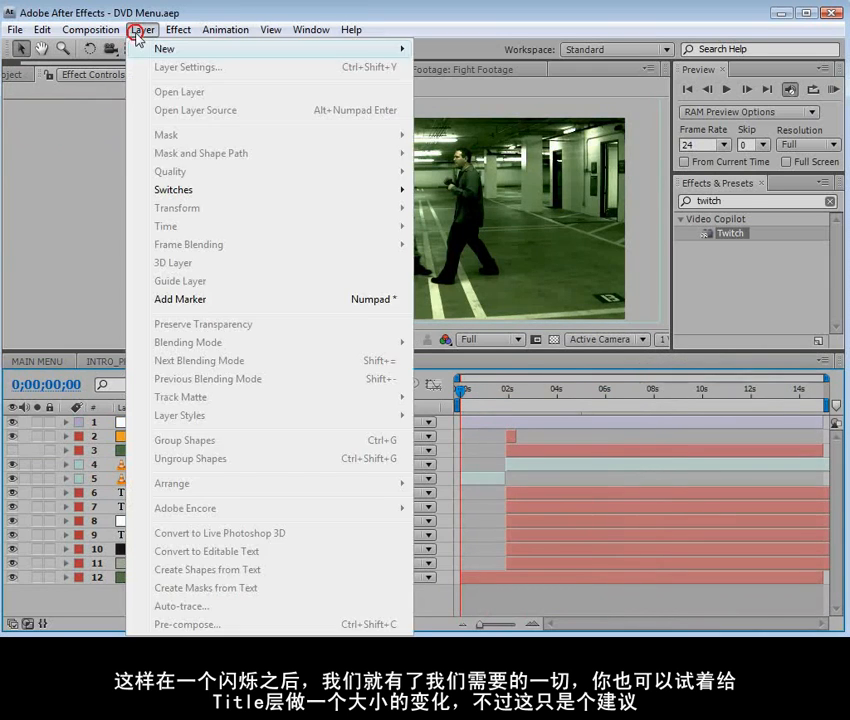
{"action": "mouse_move", "coordinate": [350, 52]}
{"action": "left_click", "coordinate": [445, 68]}
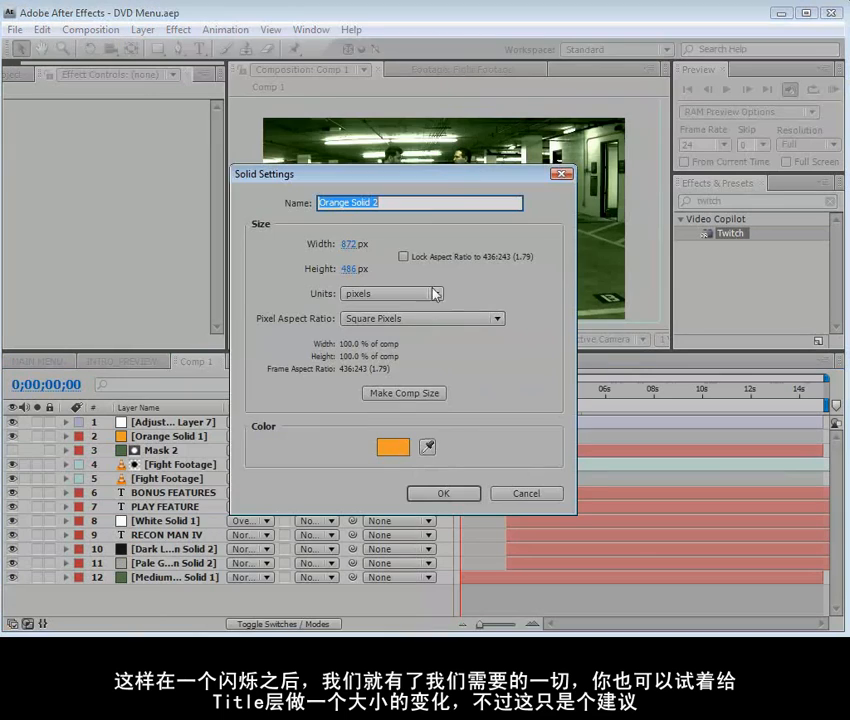
{"action": "left_click", "coordinate": [405, 452]}
{"action": "left_click", "coordinate": [588, 352]}
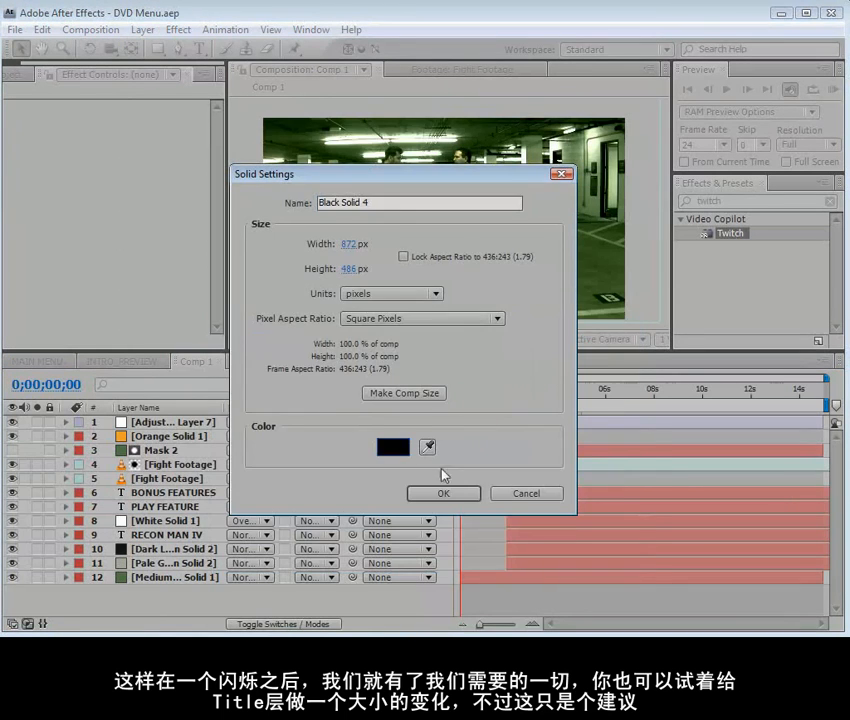
{"action": "left_click", "coordinate": [442, 491]}
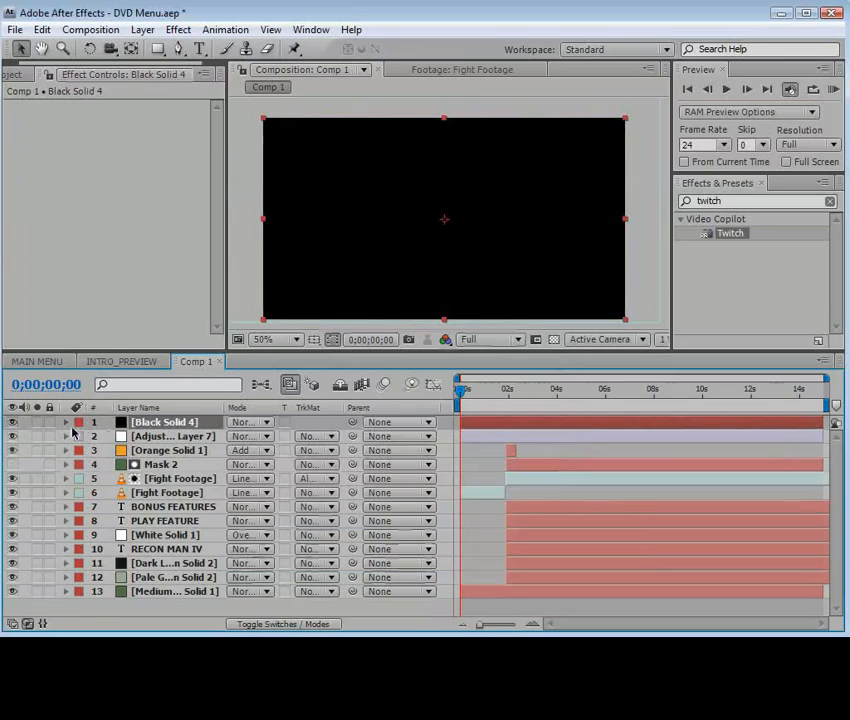
Keyframe the black solid's opacity from 100% at 0;00;00;00 to 0% a few frames in, as a fade from black
{"action": "key", "text": "t"}
{"action": "left_click", "coordinate": [110, 437]}
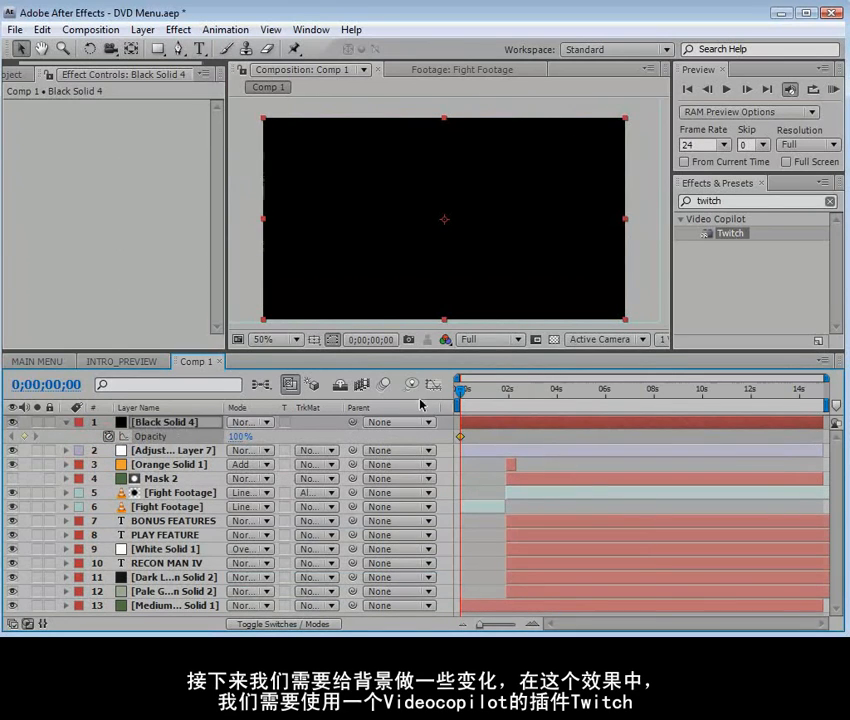
{"action": "left_click", "coordinate": [468, 393]}
{"action": "left_click_drag", "start_coordinate": [468, 395], "coordinate": [555, 413]}
{"action": "left_click", "coordinate": [233, 437]}
{"action": "type", "text": "0"}
{"action": "key", "text": "Return"}
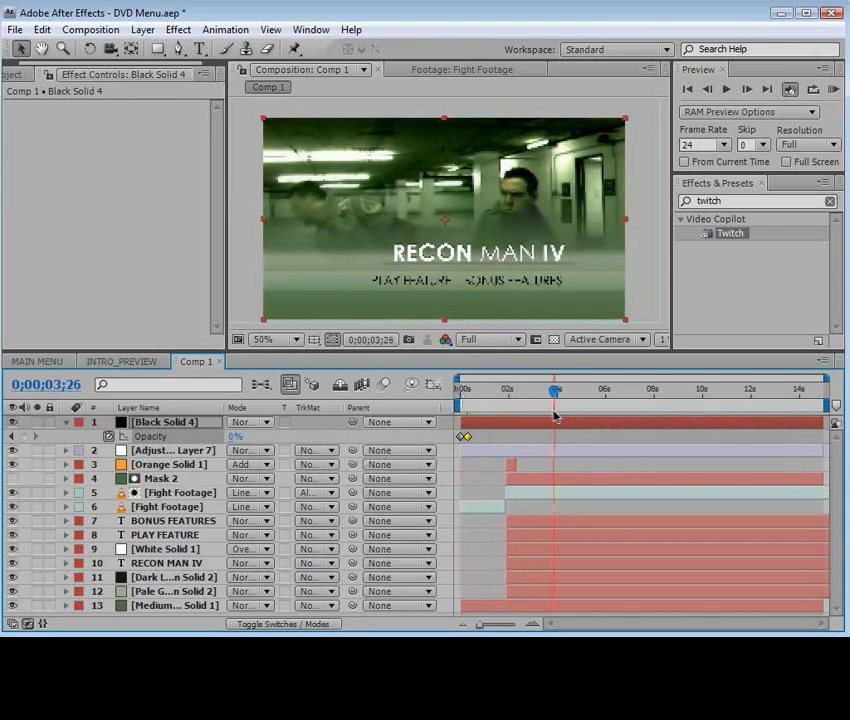
{"action": "scroll", "coordinate": [520, 287], "scroll_direction": "up", "scroll_amount": 1}
{"action": "scroll", "coordinate": [520, 287], "scroll_direction": "down", "scroll_amount": 1}
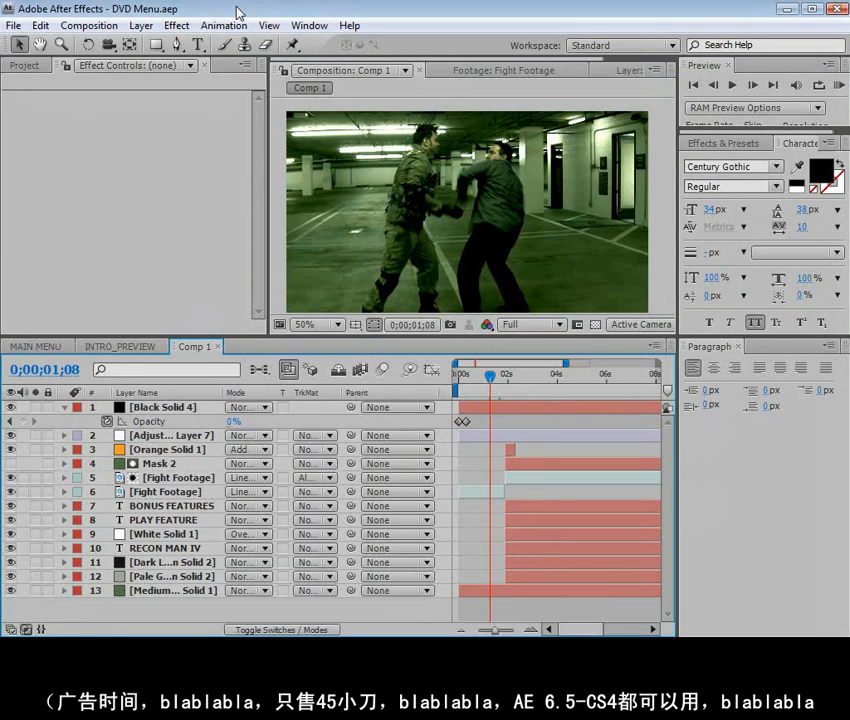
Create a new composition named Comp 2 with the NTSC DV Widescreen preset and a 15-second duration
{"action": "left_click", "coordinate": [11, 64]}
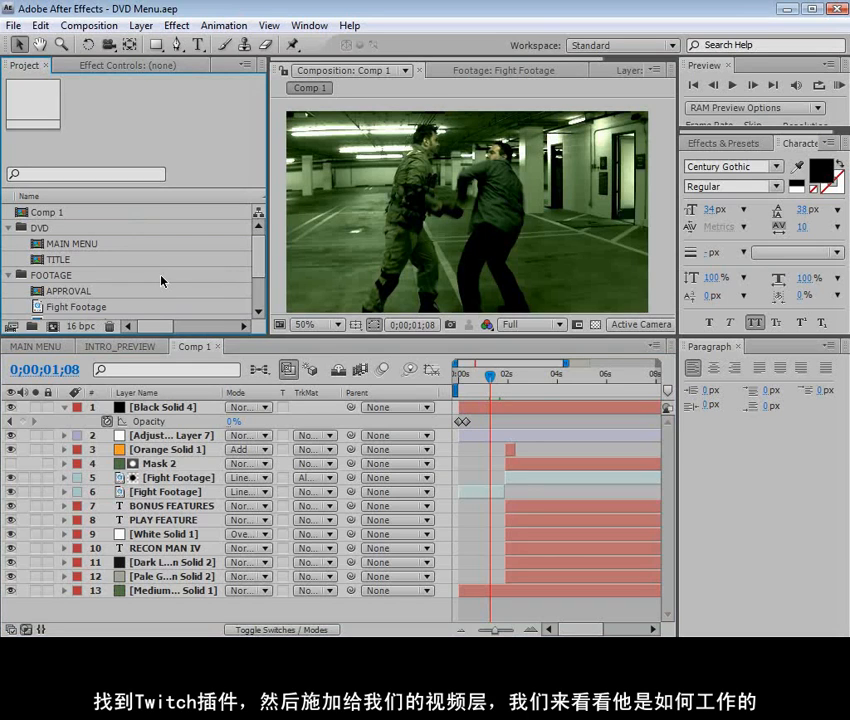
{"action": "left_click", "coordinate": [82, 25]}
{"action": "left_click", "coordinate": [117, 44]}
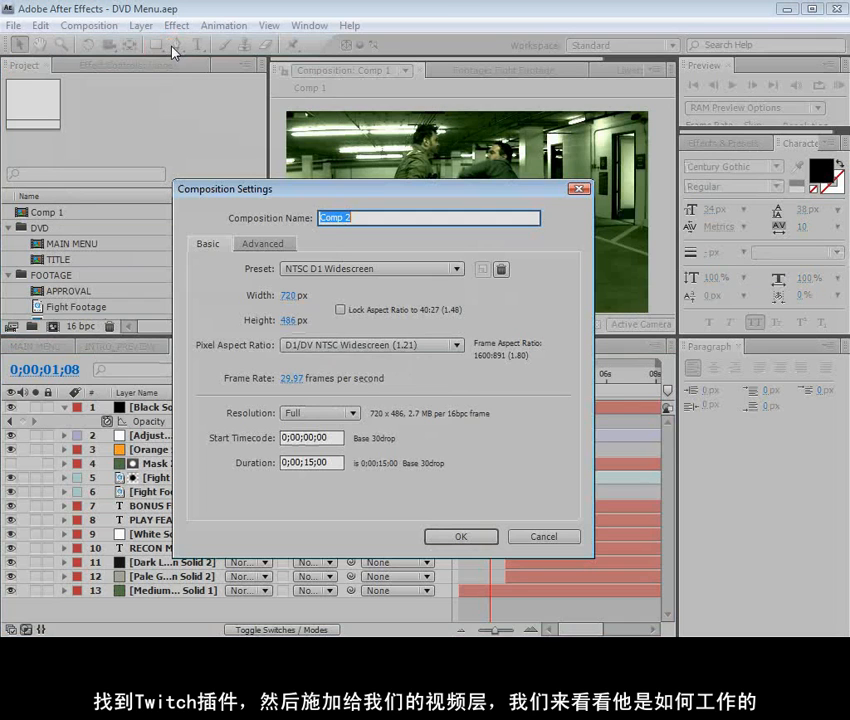
{"action": "left_click", "coordinate": [445, 268]}
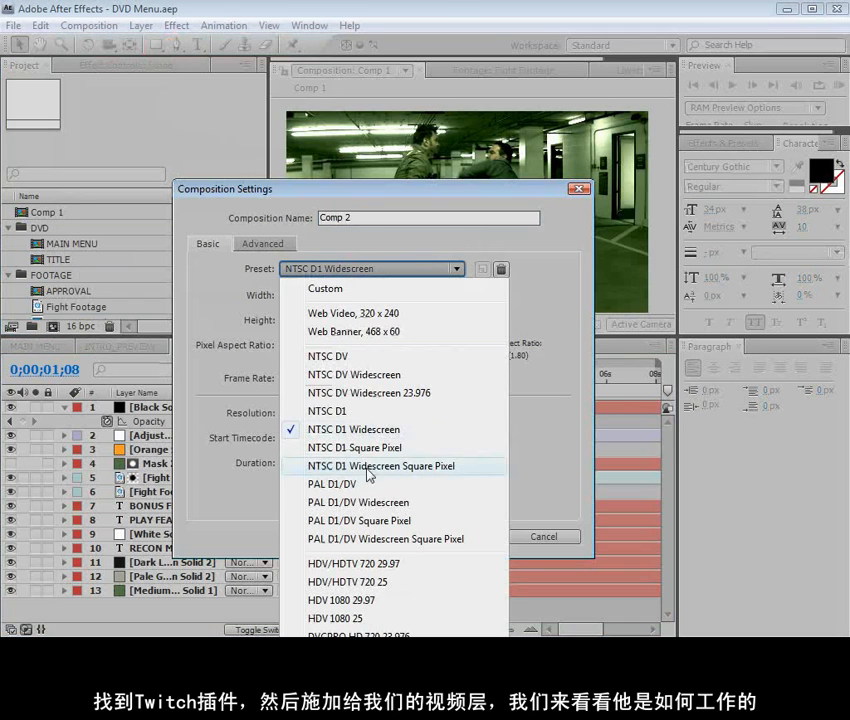
{"action": "left_click", "coordinate": [400, 377]}
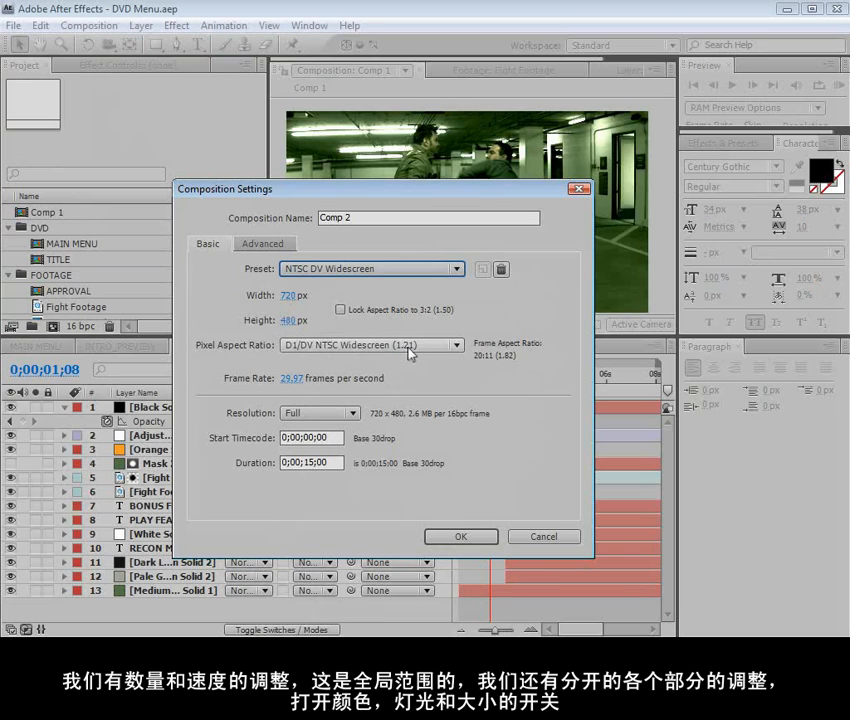
{"action": "left_click", "coordinate": [460, 538]}
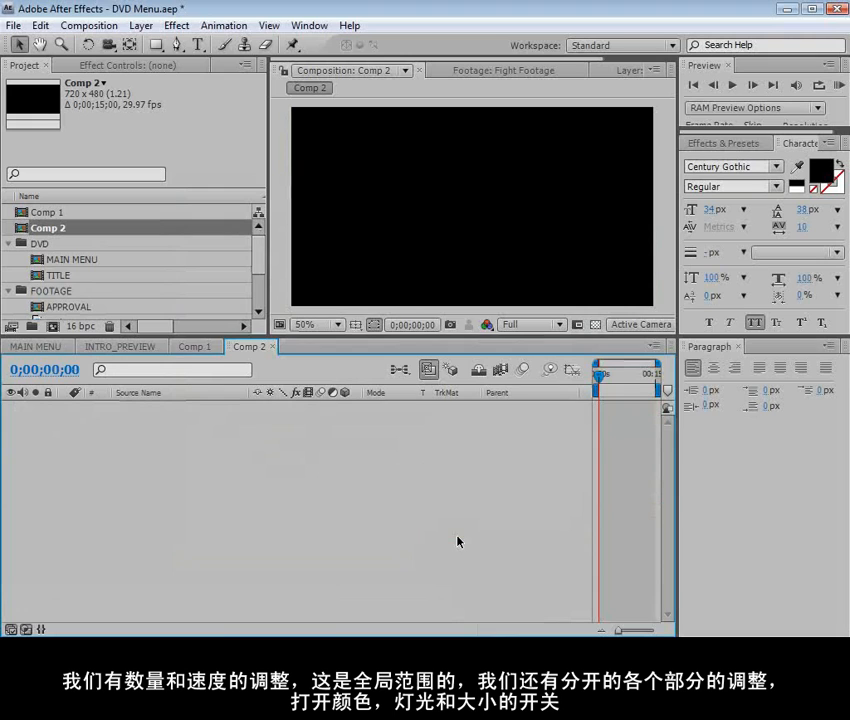
Hide the Parent column in the timeline and add Comp 1 as a layer in Comp 2, starting at frame zero
{"action": "right_click", "coordinate": [498, 392]}
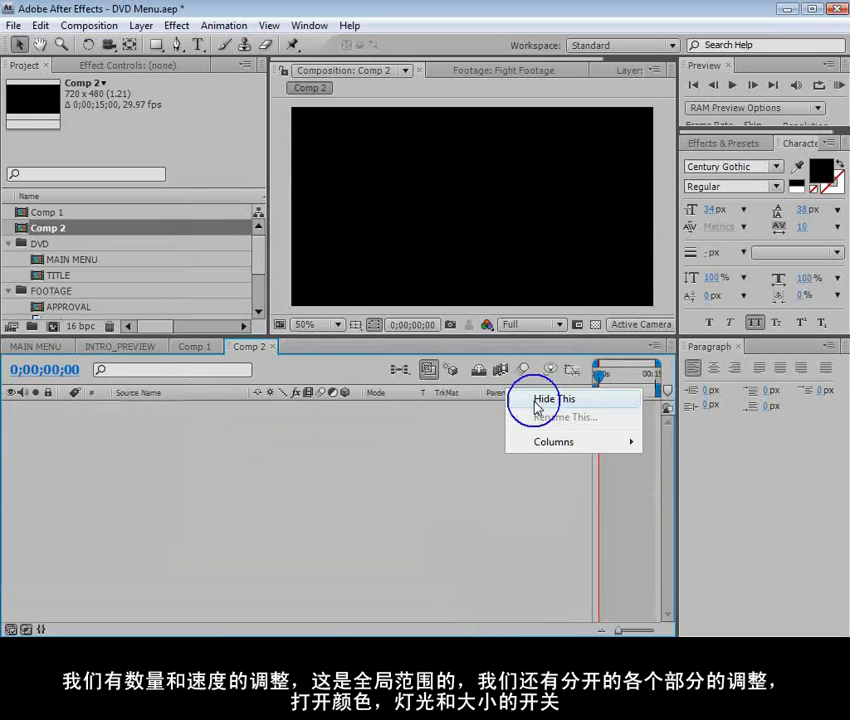
{"action": "left_click", "coordinate": [533, 351]}
{"action": "left_click", "coordinate": [40, 212]}
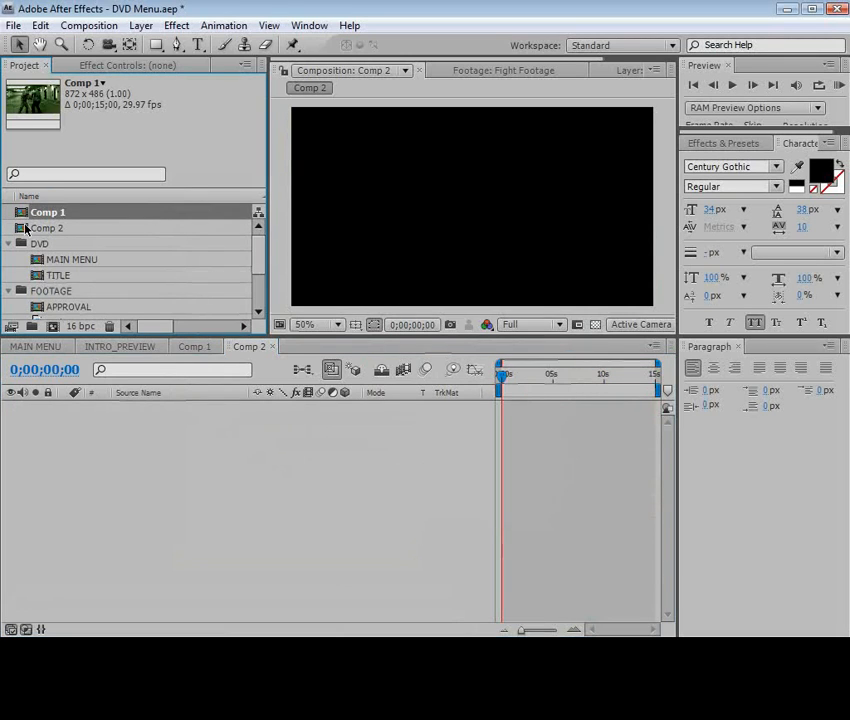
{"action": "left_click_drag", "start_coordinate": [22, 213], "coordinate": [501, 419]}
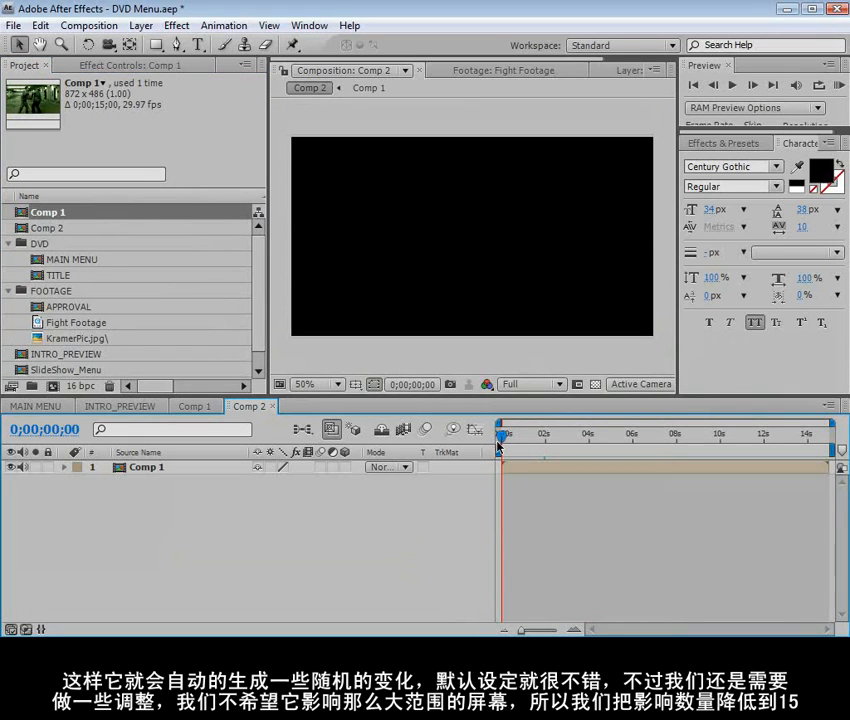
Go to 0;00;02;15 and inspect the menu title and feature text at 100% magnification in a maximized view
{"action": "left_click_drag", "start_coordinate": [501, 434], "coordinate": [541, 436]}
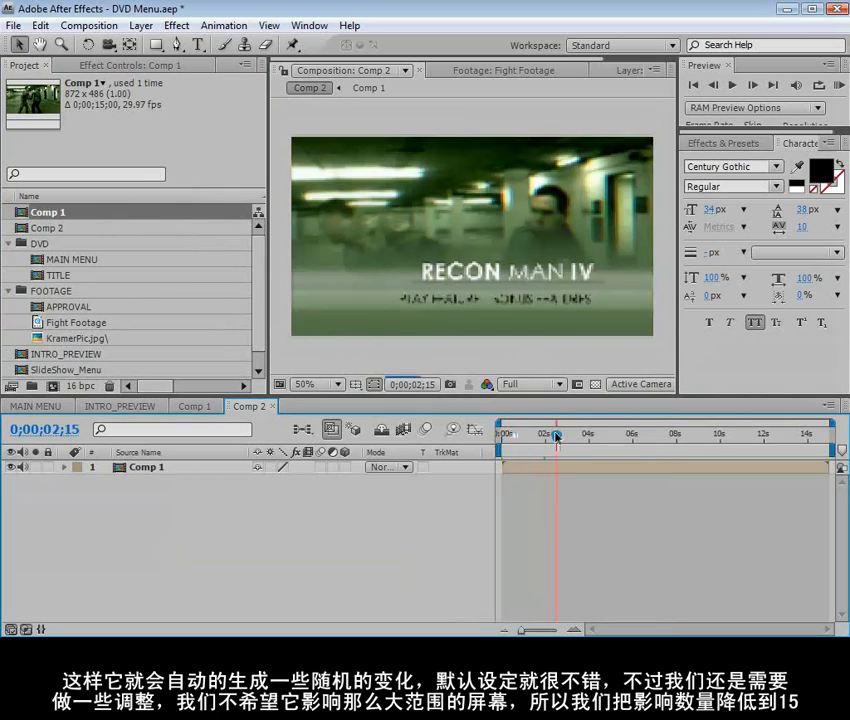
{"action": "scroll", "coordinate": [490, 313], "scroll_direction": "up", "scroll_amount": 1}
{"action": "key", "text": "space"}
{"action": "left_click_drag", "start_coordinate": [389, 365], "coordinate": [419, 247]}
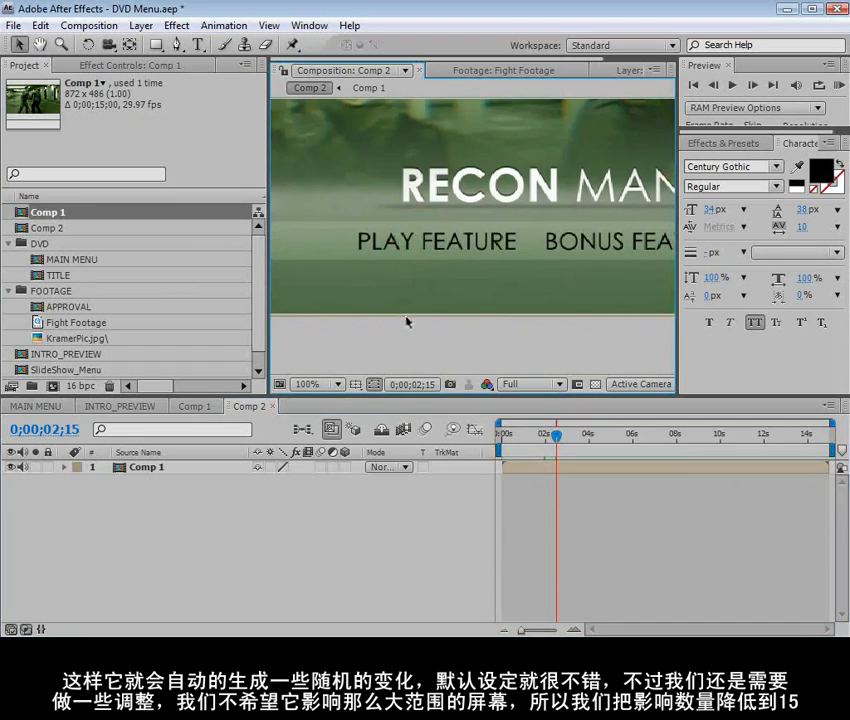
{"action": "scroll", "coordinate": [407, 321], "scroll_direction": "down", "scroll_amount": 2}
{"action": "scroll", "coordinate": [405, 318], "scroll_direction": "up", "scroll_amount": 1}
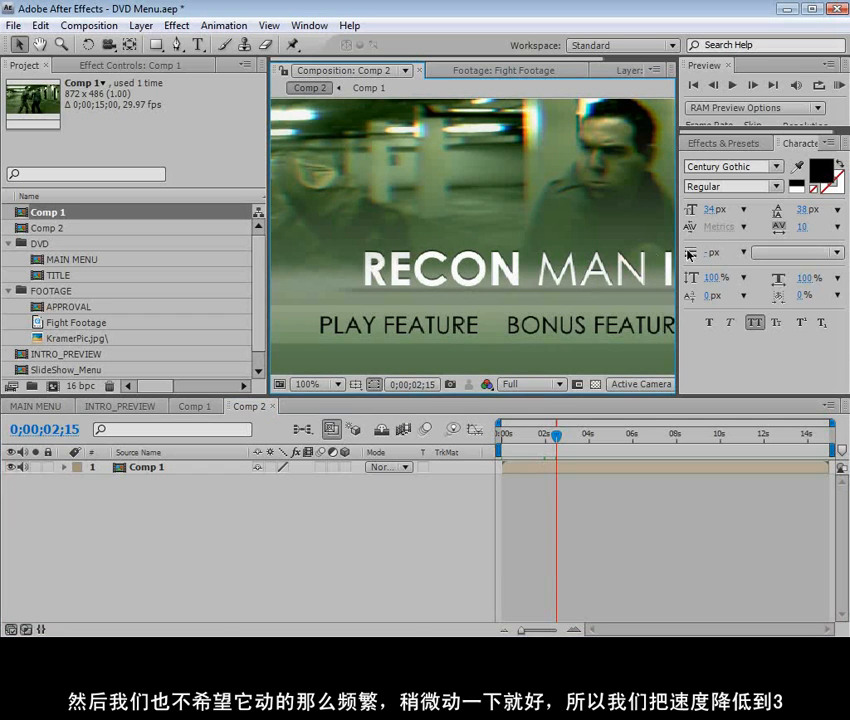
{"action": "key", "text": "grave"}
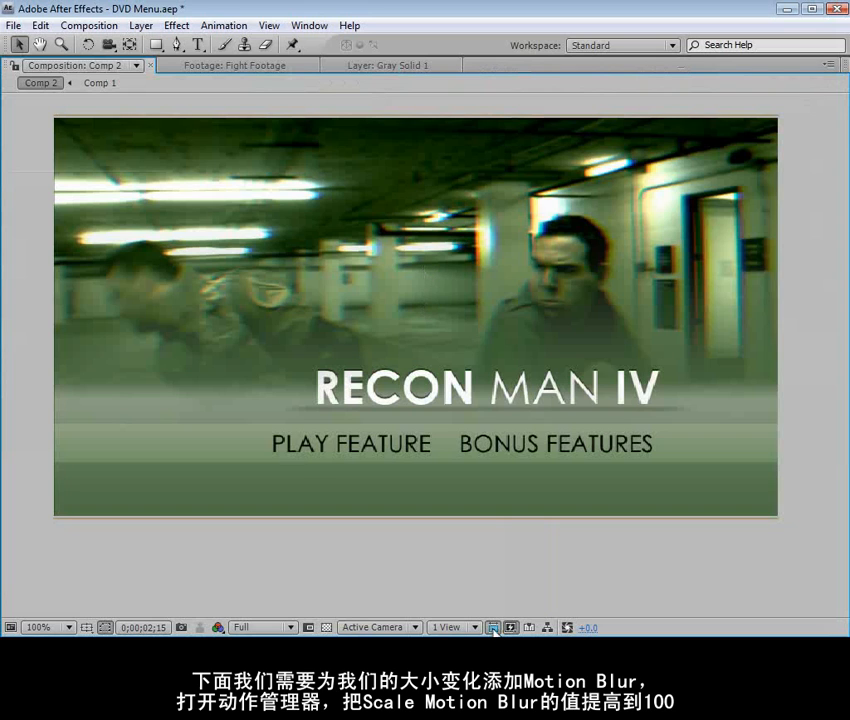
Compare the menu frame with and without pixel aspect ratio correction, then restore the normal workspace view
{"action": "left_click", "coordinate": [493, 627]}
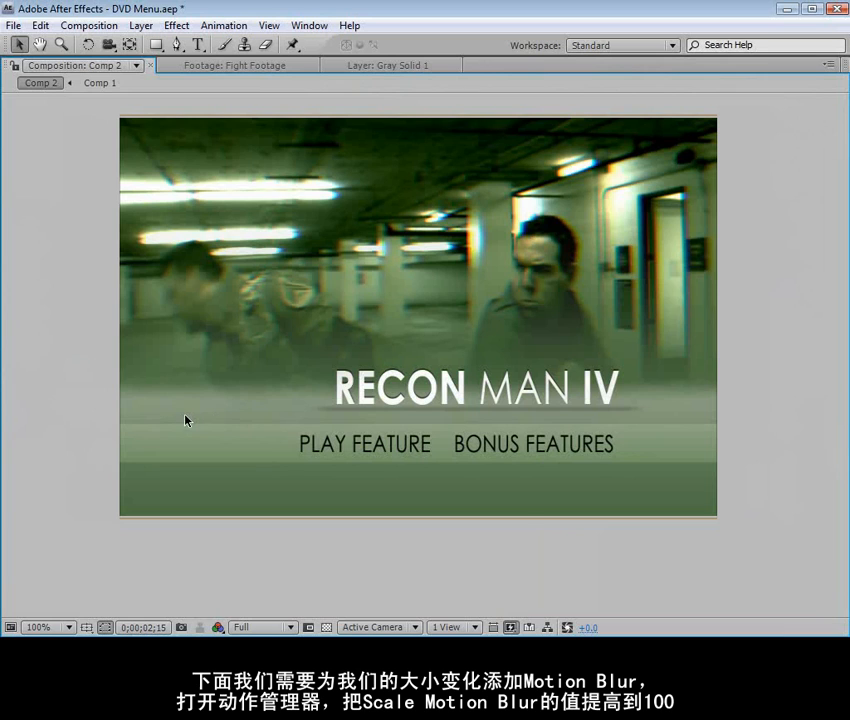
{"action": "left_click", "coordinate": [493, 627]}
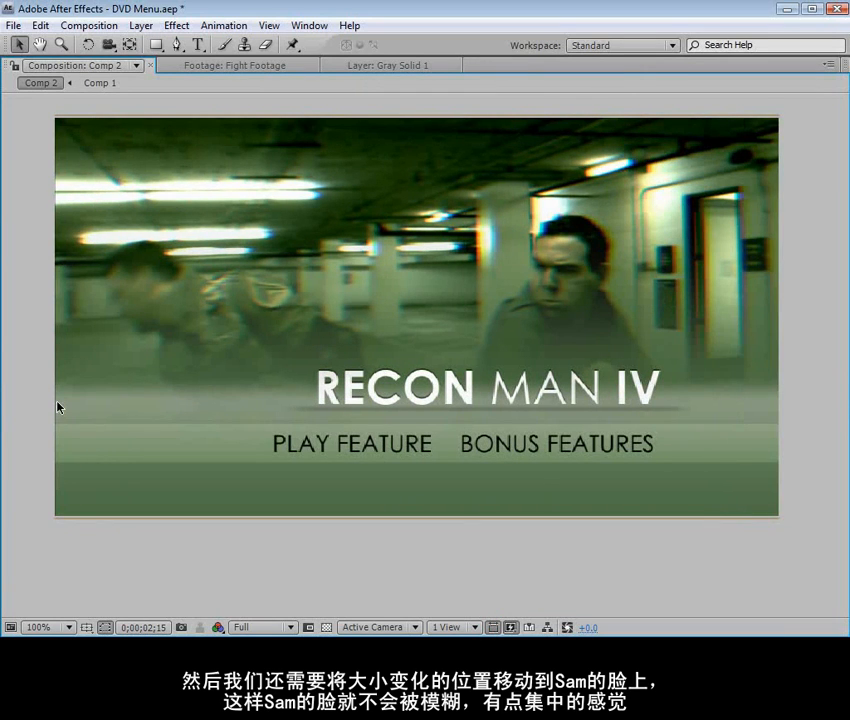
{"action": "left_click", "coordinate": [493, 627]}
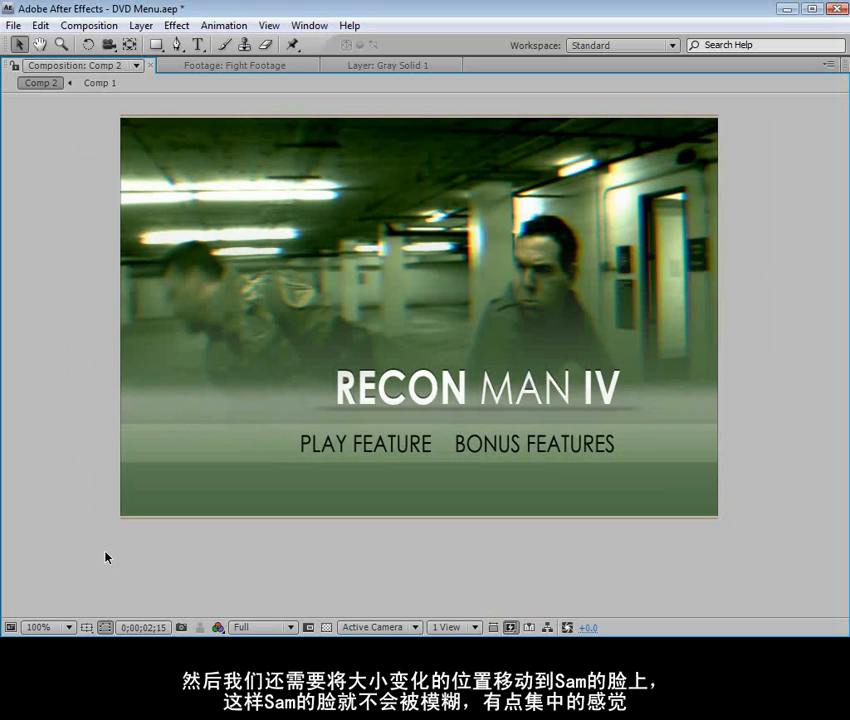
{"action": "key", "text": "comma"}
{"action": "key", "text": "grave"}
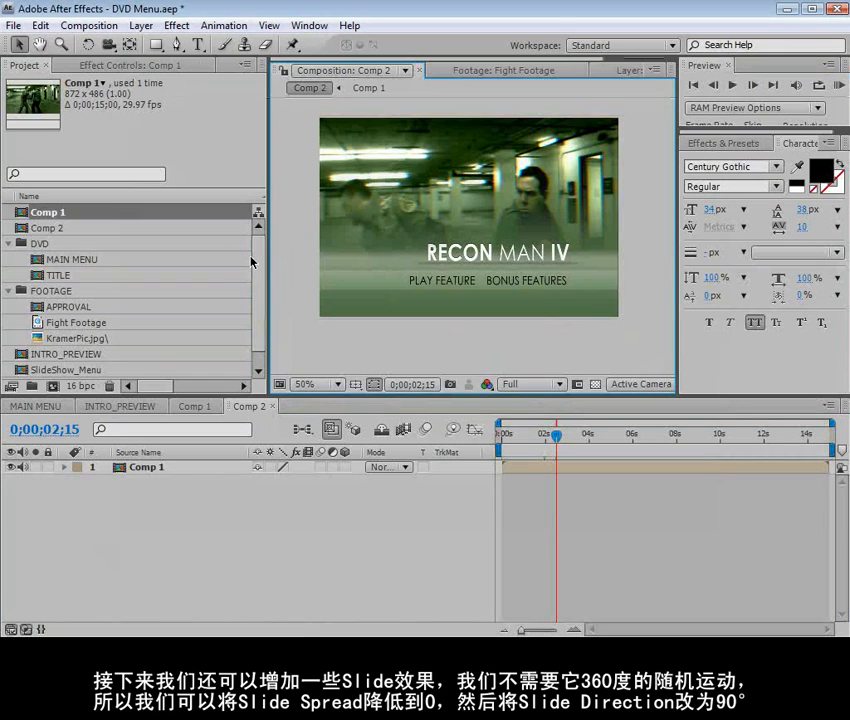
Change Comp 2's preset to NTSC DV to try the menu in a 4:3 frame
{"action": "left_click", "coordinate": [88, 25]}
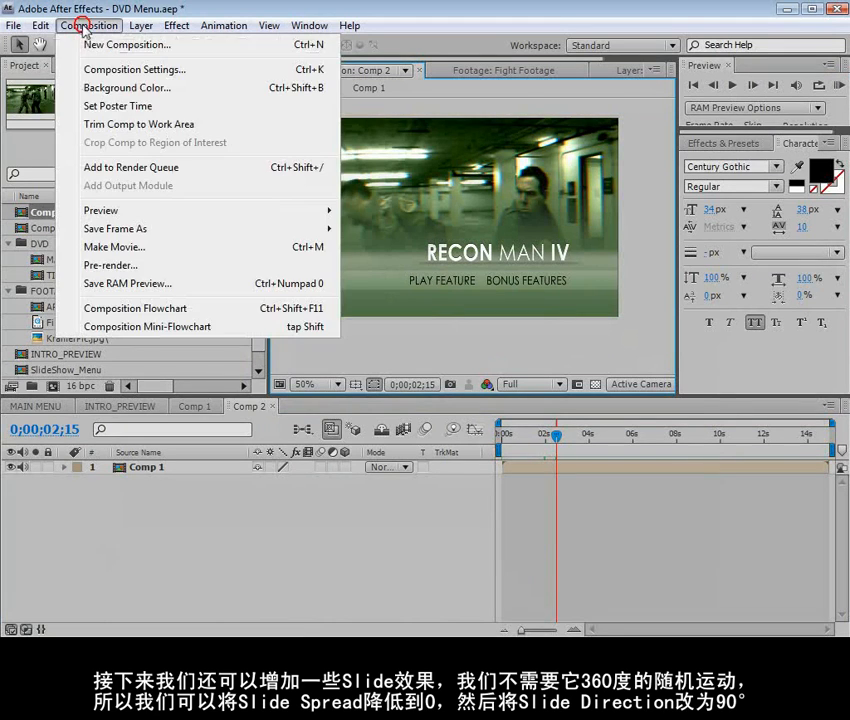
{"action": "left_click", "coordinate": [122, 70]}
{"action": "left_click", "coordinate": [348, 269]}
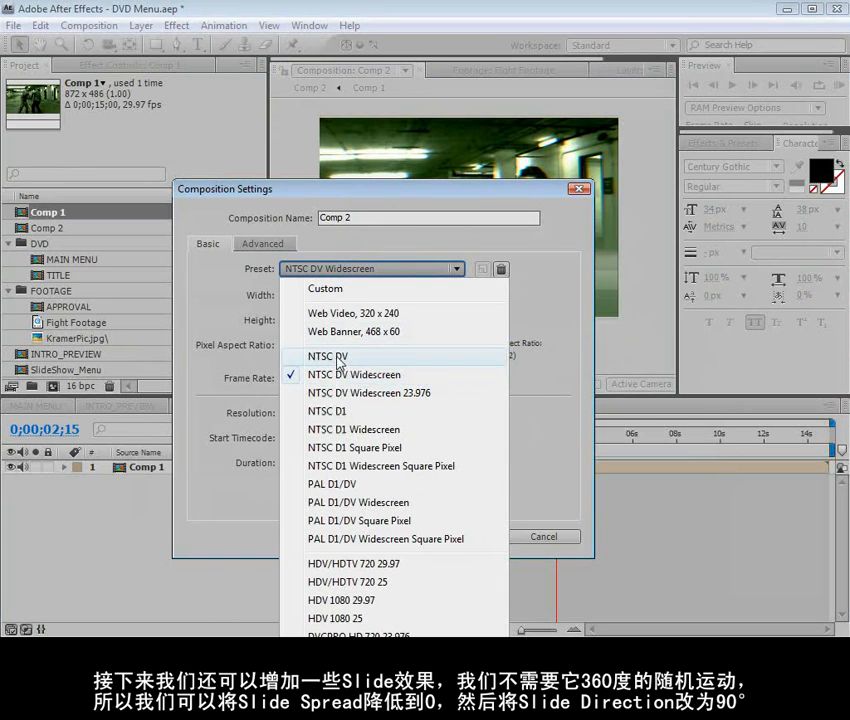
{"action": "left_click", "coordinate": [338, 358]}
{"action": "left_click_drag", "start_coordinate": [424, 194], "coordinate": [210, 248]}
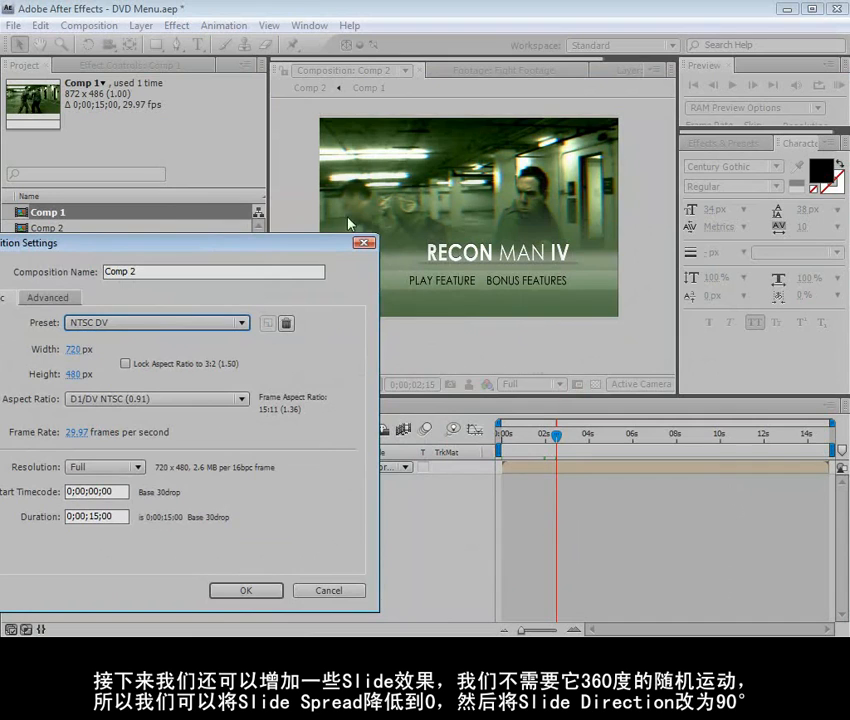
{"action": "left_click", "coordinate": [246, 590]}
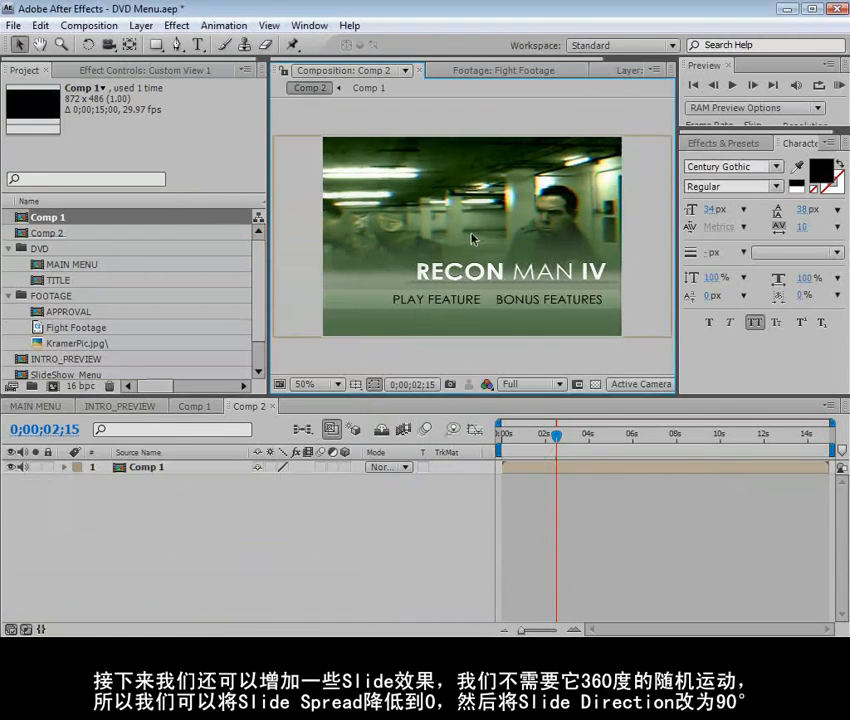
Examine the menu text's placement in the 4:3 frame in a maximized view, using the title-safe guides
{"action": "key", "text": "grave"}
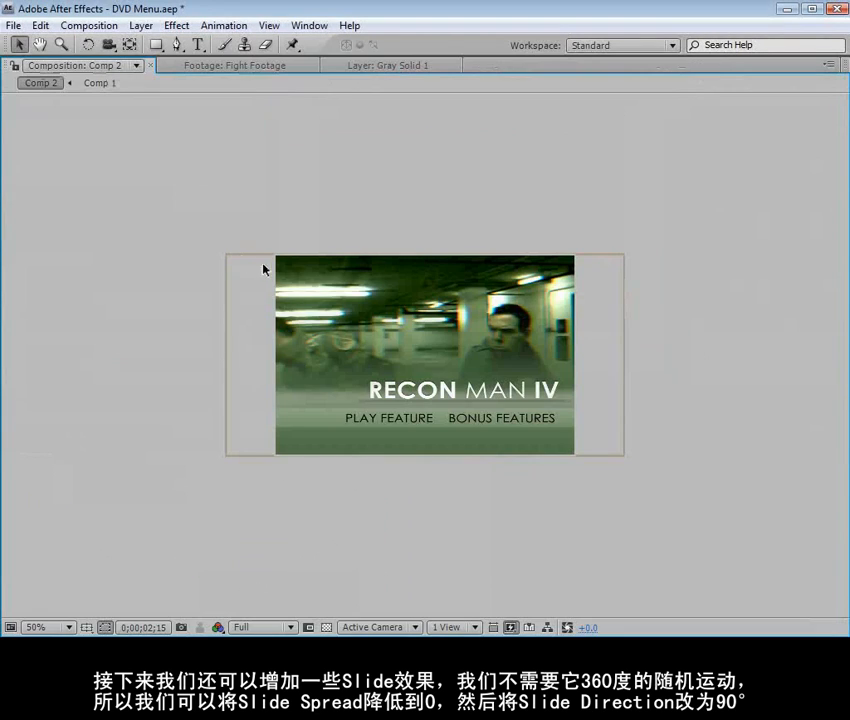
{"action": "key", "text": "period"}
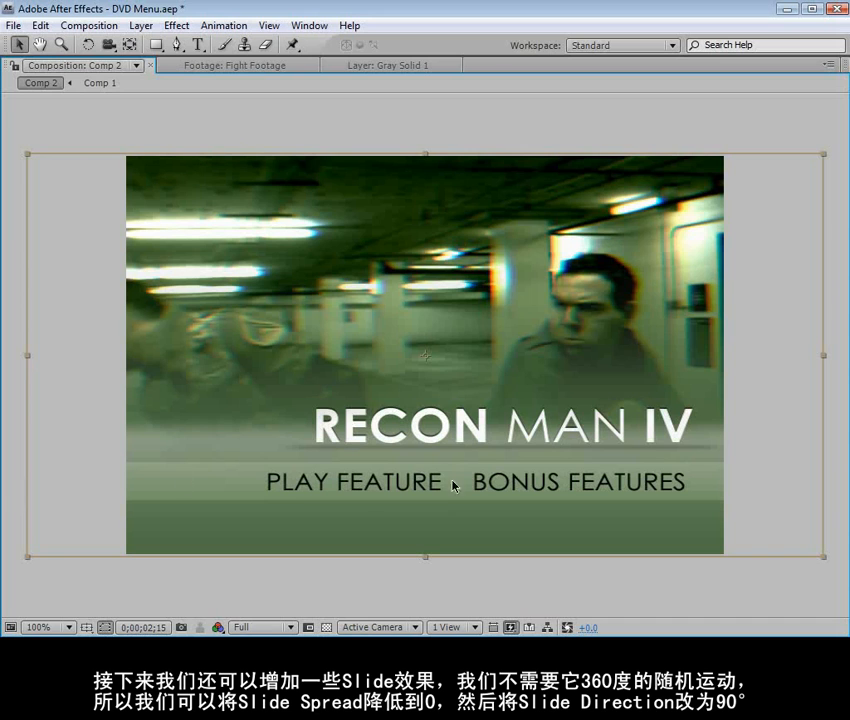
{"action": "key", "text": "apostrophe"}
{"action": "left_click_drag", "start_coordinate": [577, 496], "coordinate": [545, 503]}
{"action": "key", "text": "apostrophe"}
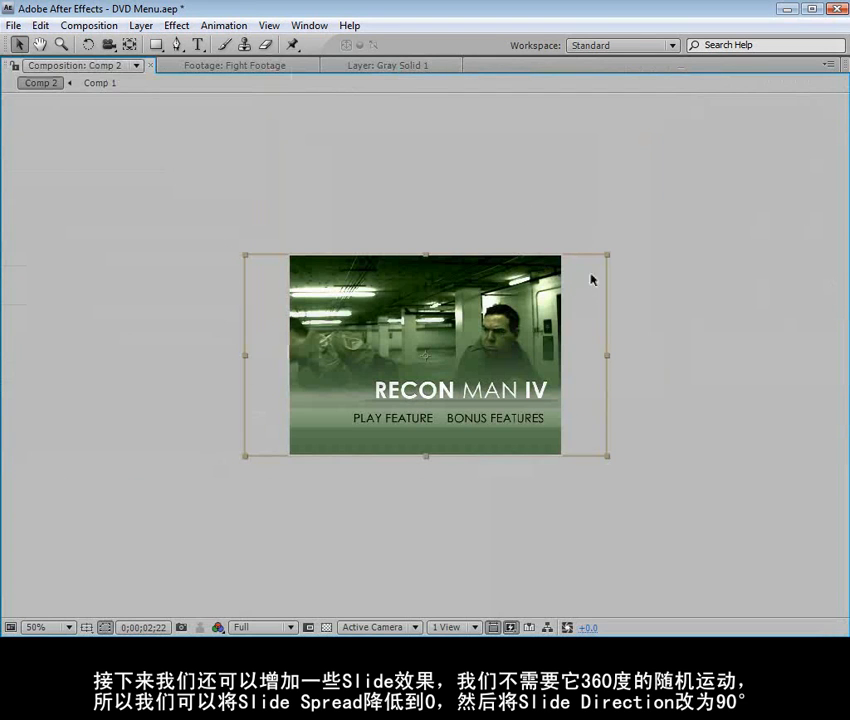
Scale the Comp 1 layer down proportionally until its width fits the 4:3 frame, letterboxing the menu
{"action": "scroll", "coordinate": [632, 242], "scroll_direction": "up", "scroll_amount": 1}
{"action": "left_click_drag", "start_coordinate": [789, 156], "coordinate": [713, 208]}
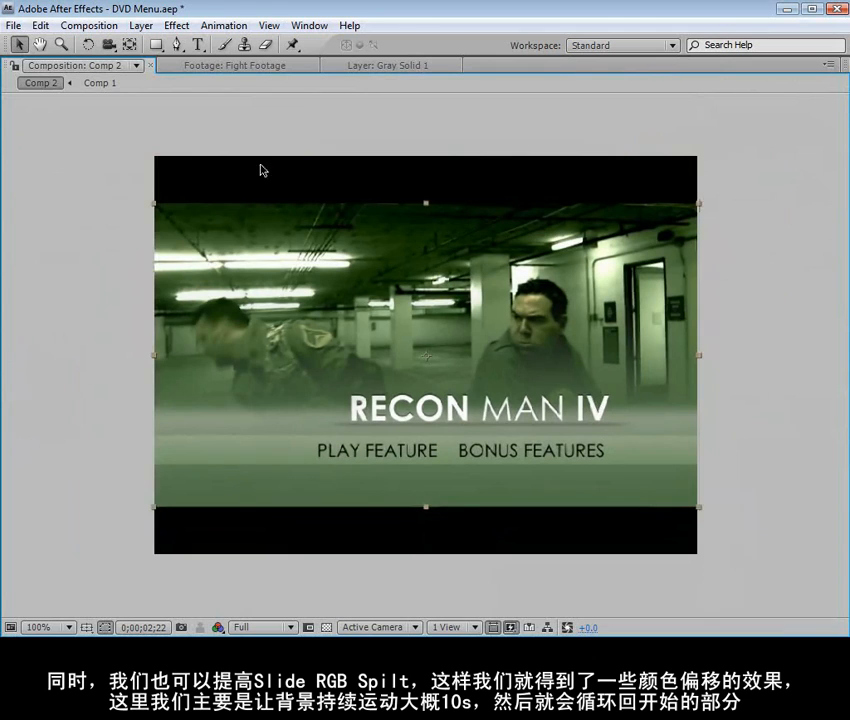
{"action": "left_click", "coordinate": [768, 508]}
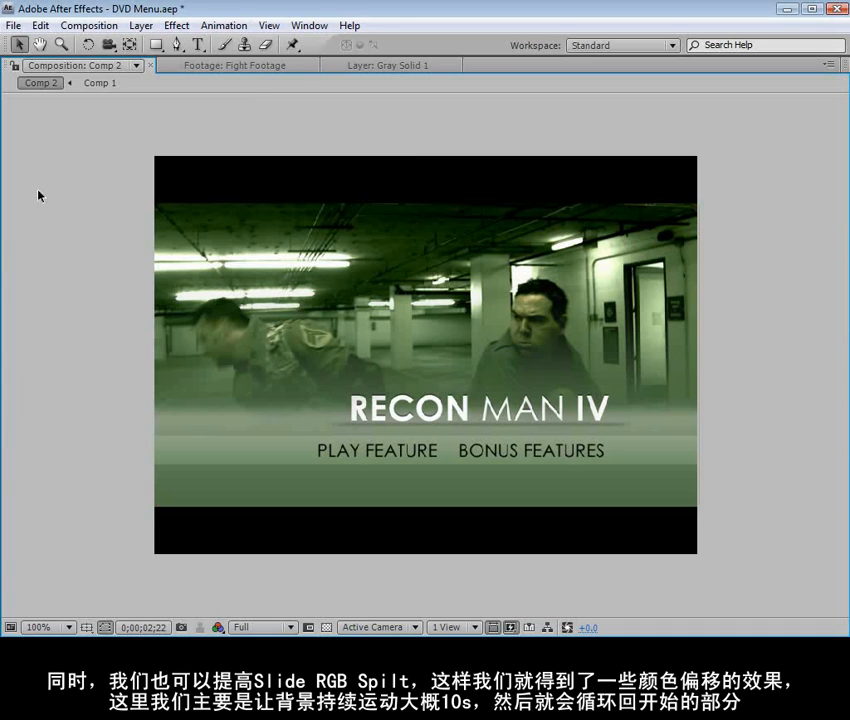
Switch Comp 2's preset from NTSC DV back to the widescreen NTSC DV format
{"action": "left_click", "coordinate": [97, 25]}
{"action": "left_click", "coordinate": [100, 70]}
{"action": "left_click", "coordinate": [122, 322]}
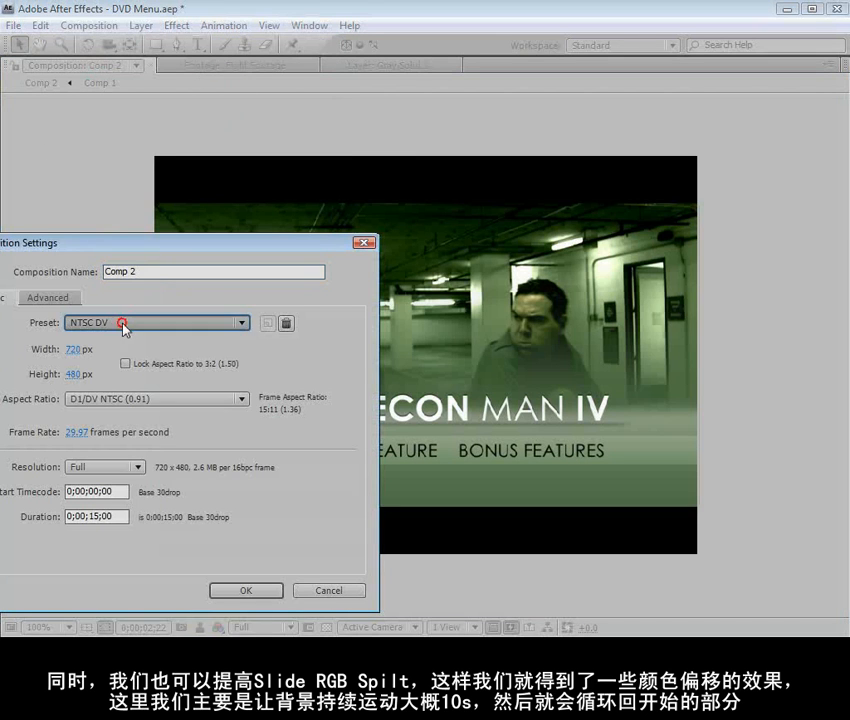
{"action": "left_click", "coordinate": [165, 455]}
{"action": "left_click", "coordinate": [245, 588]}
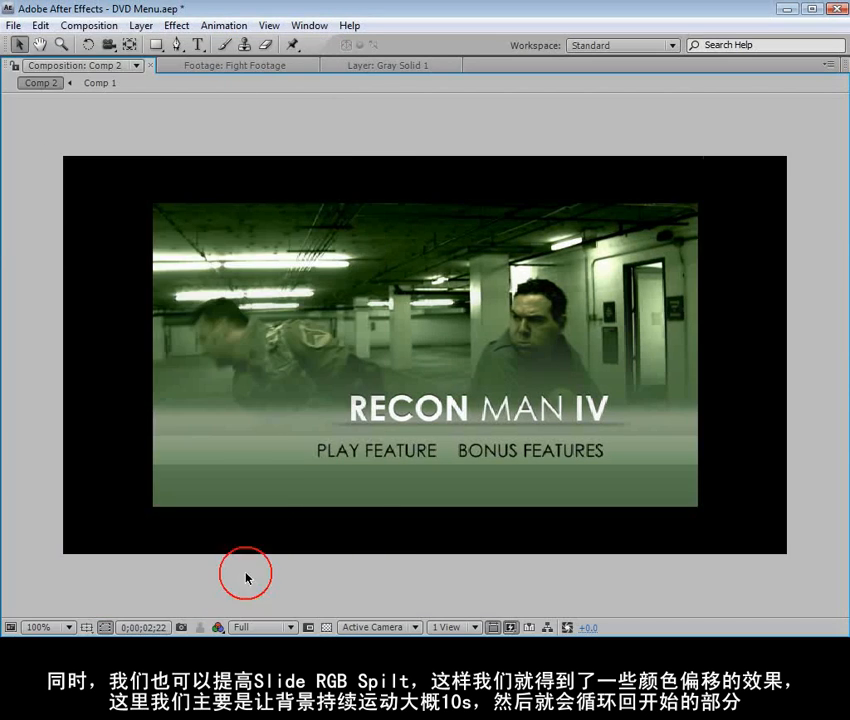
Fit the Comp 1 layer to the full width of the widescreen composition and restore the normal workspace view
{"action": "right_click", "coordinate": [277, 317]}
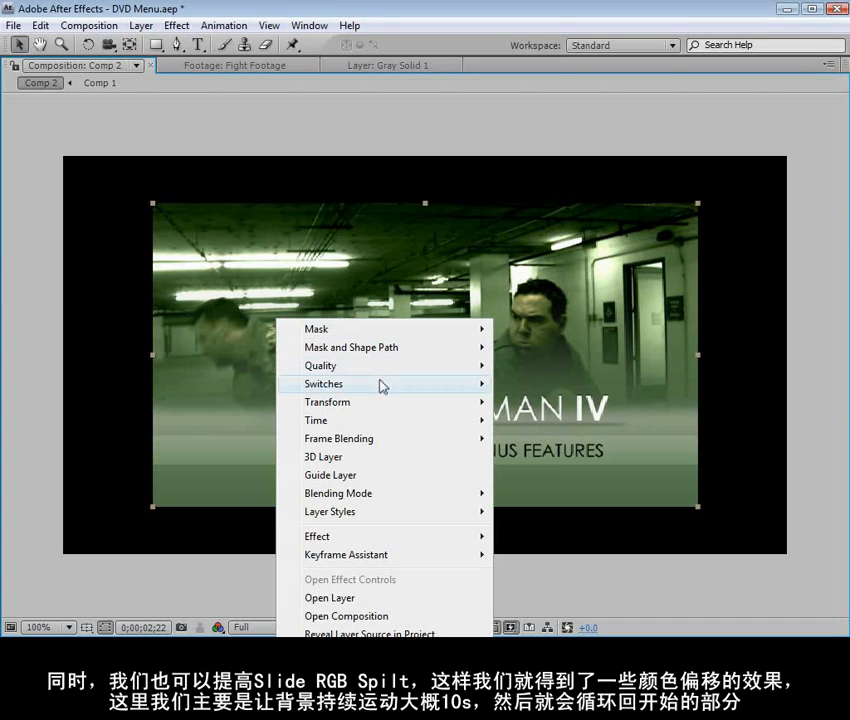
{"action": "left_click", "coordinate": [527, 350]}
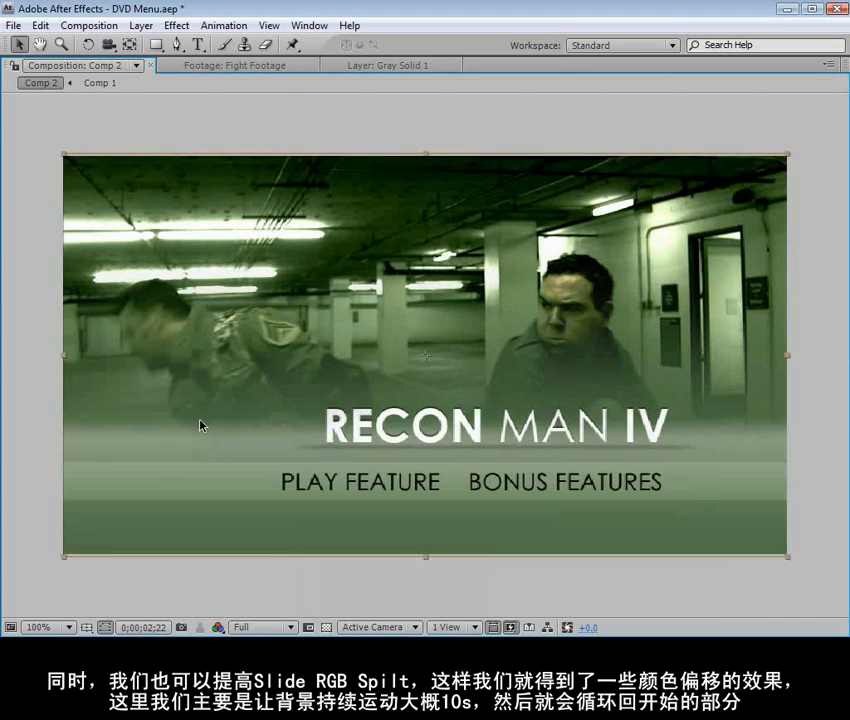
{"action": "key", "text": "grave"}
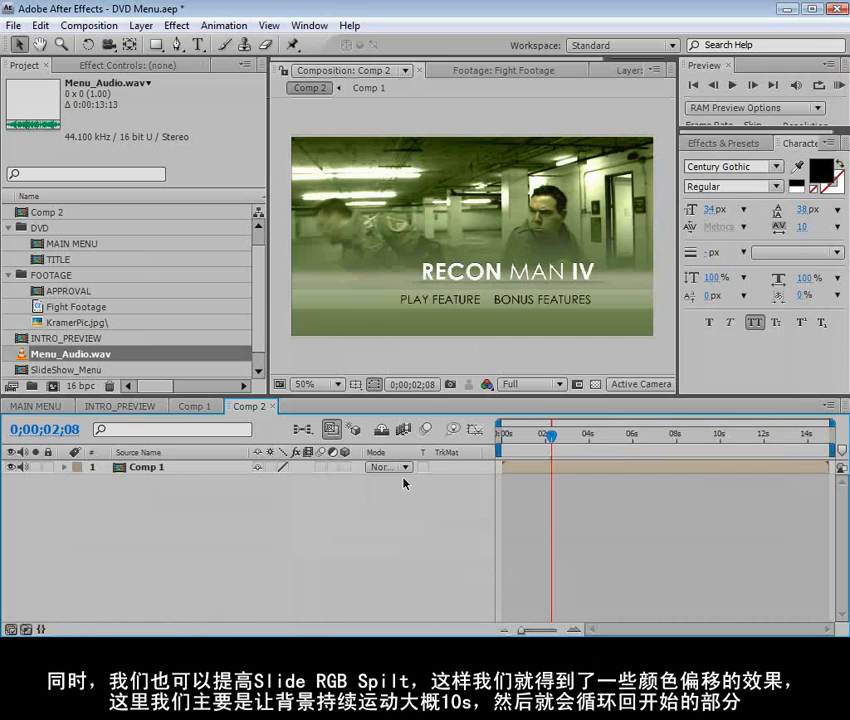
Add Menu_Audio.wav to Comp 2 beneath the Comp 1 layer and give it a red label
{"action": "left_click_drag", "start_coordinate": [45, 355], "coordinate": [82, 498]}
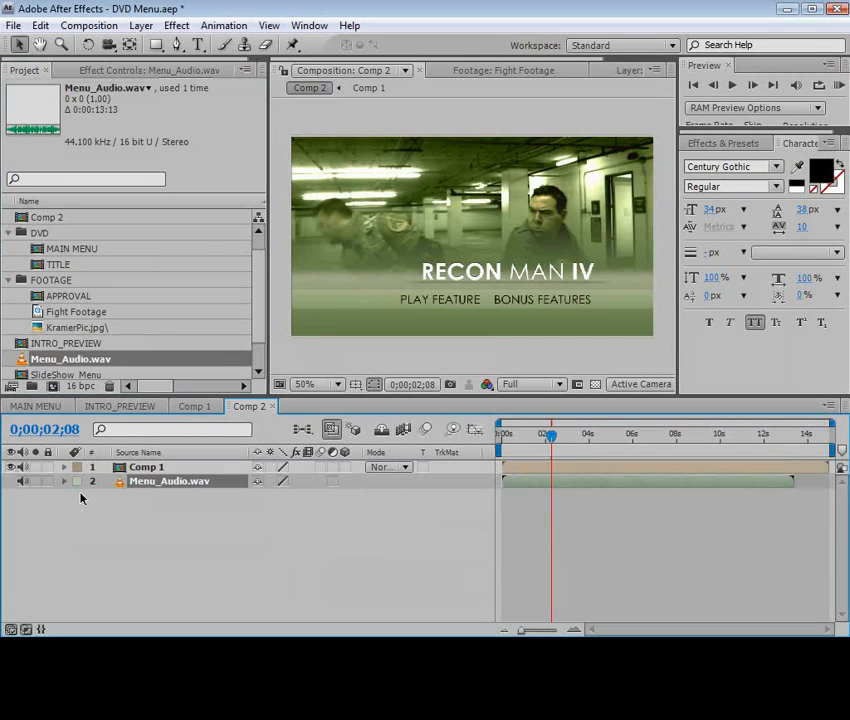
{"action": "left_click", "coordinate": [80, 488]}
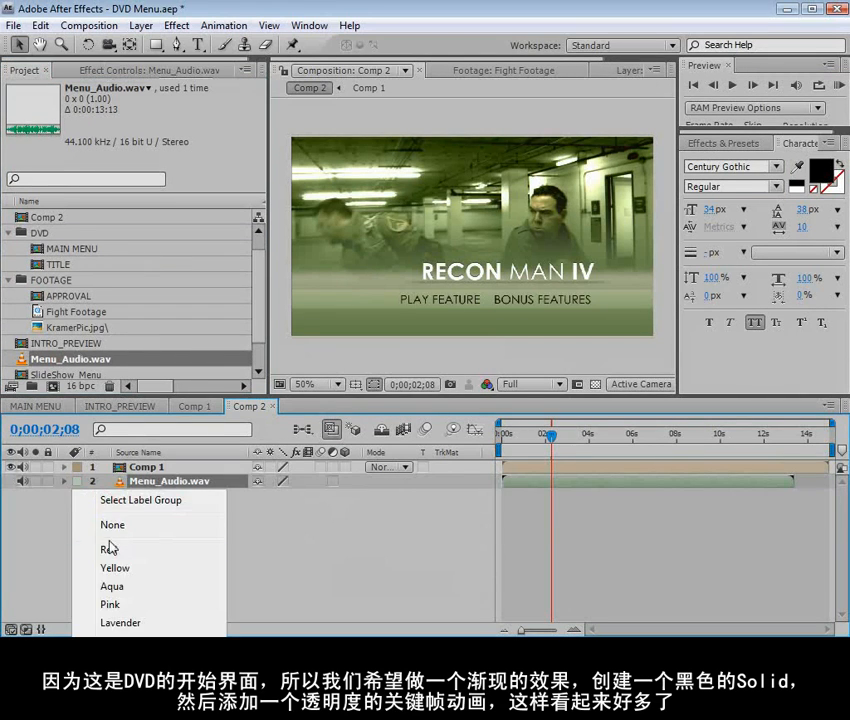
{"action": "left_click", "coordinate": [110, 546]}
Reveal the waveform of Menu_Audio.wav and enlarge the opening seconds of the timeline
{"action": "key", "text": "l"}
{"action": "key", "text": "l"}
{"action": "key", "text": "equal"}
{"action": "key", "text": "equal"}
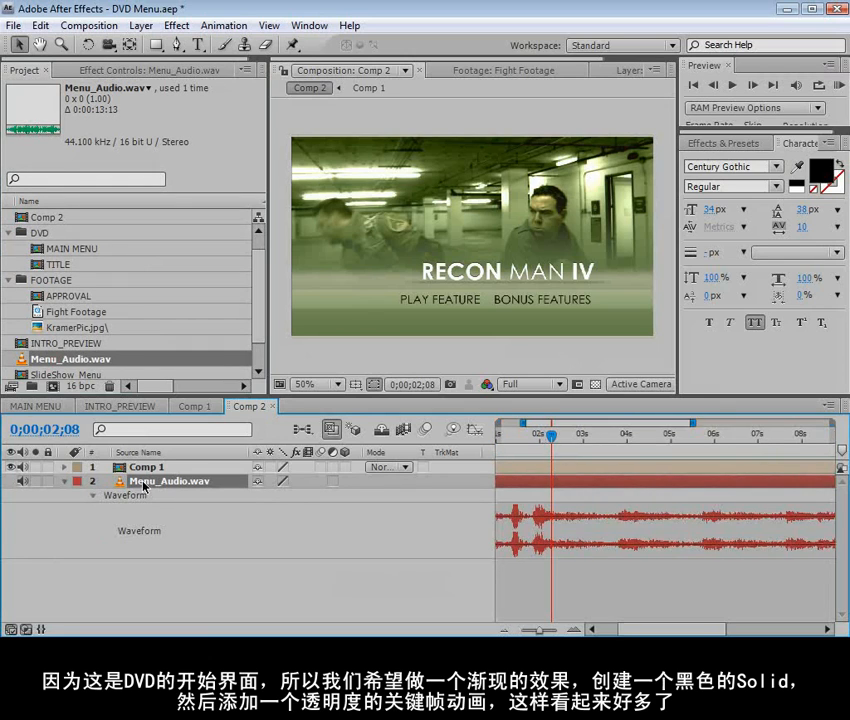
{"action": "left_click", "coordinate": [611, 627]}
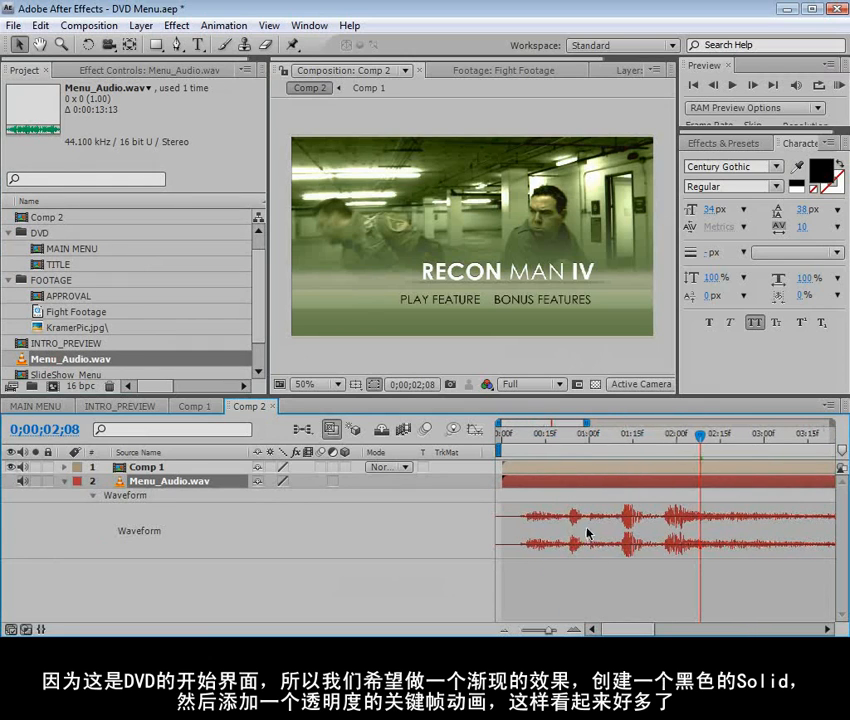
Scrub through Comp 2 to check the audio peaks against the orange flash and the end of the soundtrack
{"action": "left_click_drag", "start_coordinate": [665, 434], "coordinate": [697, 437]}
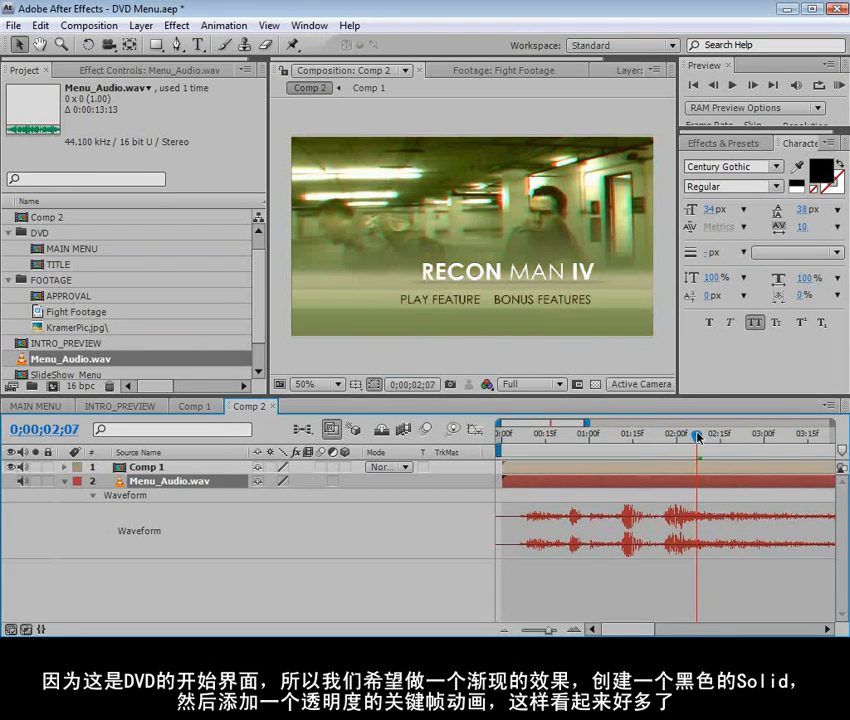
{"action": "key", "text": "minus"}
{"action": "key", "text": "minus"}
{"action": "left_click_drag", "start_coordinate": [551, 435], "coordinate": [808, 460]}
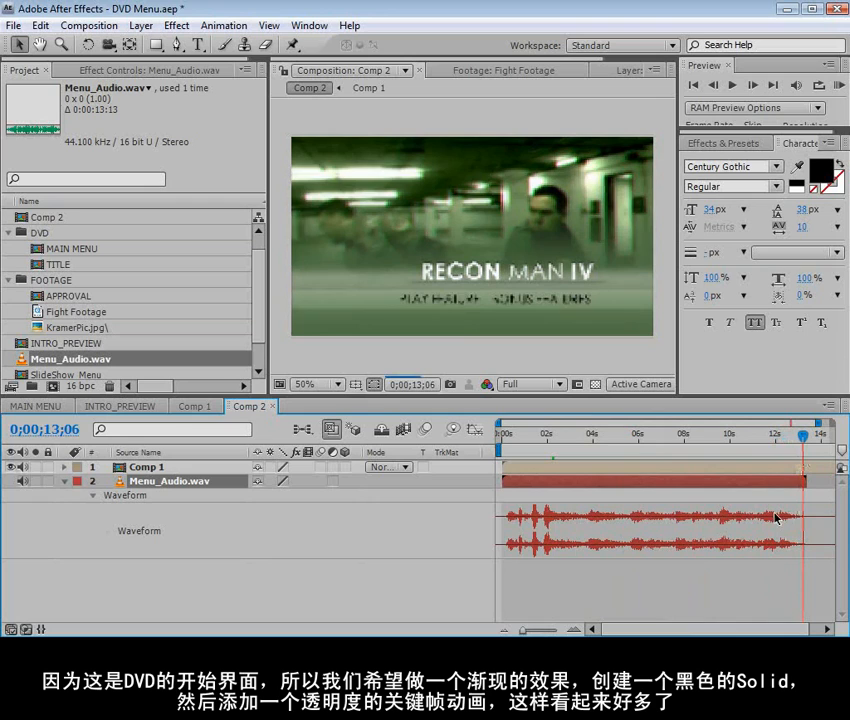
{"action": "left_click_drag", "start_coordinate": [545, 437], "coordinate": [545, 437]}
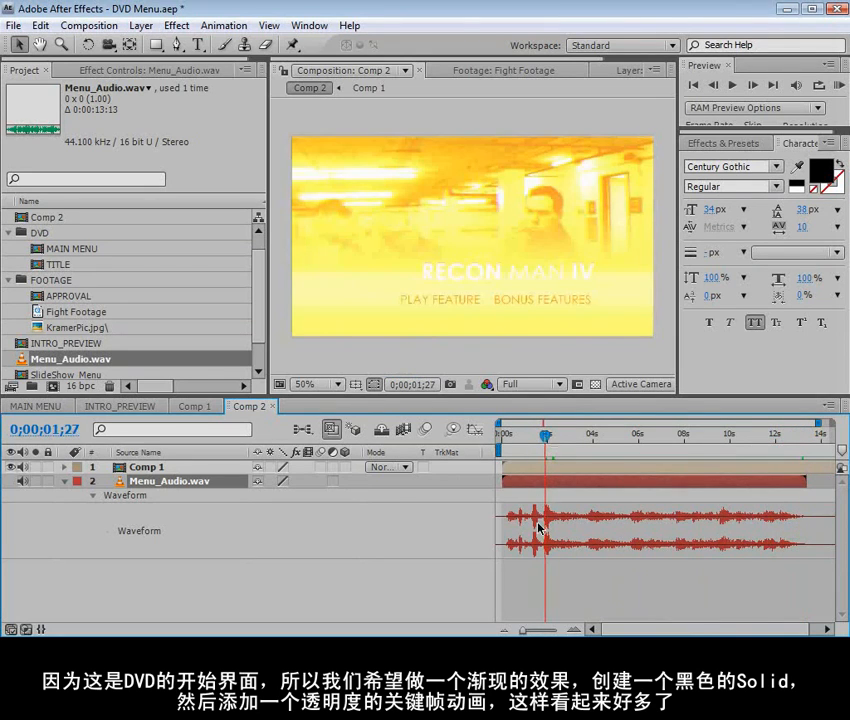
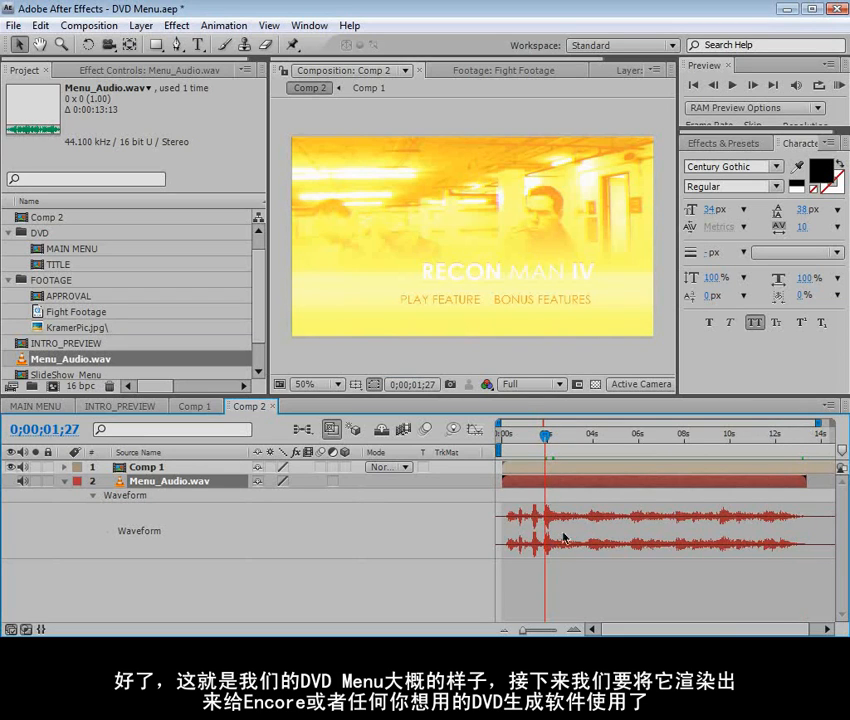
Trim Comp 2 to a work area that ends where the Menu_Audio.wav soundtrack finishes
{"action": "mouse_move", "coordinate": [822, 436]}
{"action": "left_mouse_down"}
{"action": "mouse_move", "coordinate": [806, 436]}
{"action": "mouse_move", "coordinate": [816, 455]}
{"action": "mouse_move", "coordinate": [797, 449]}
{"action": "left_mouse_up"}
{"action": "key", "text": "minus"}
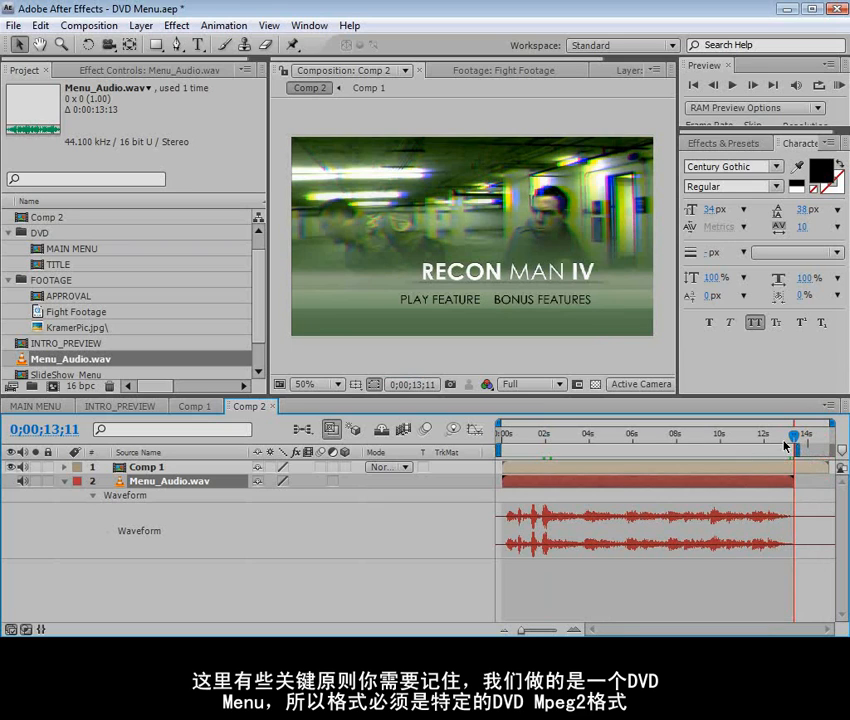
{"action": "right_click", "coordinate": [767, 448]}
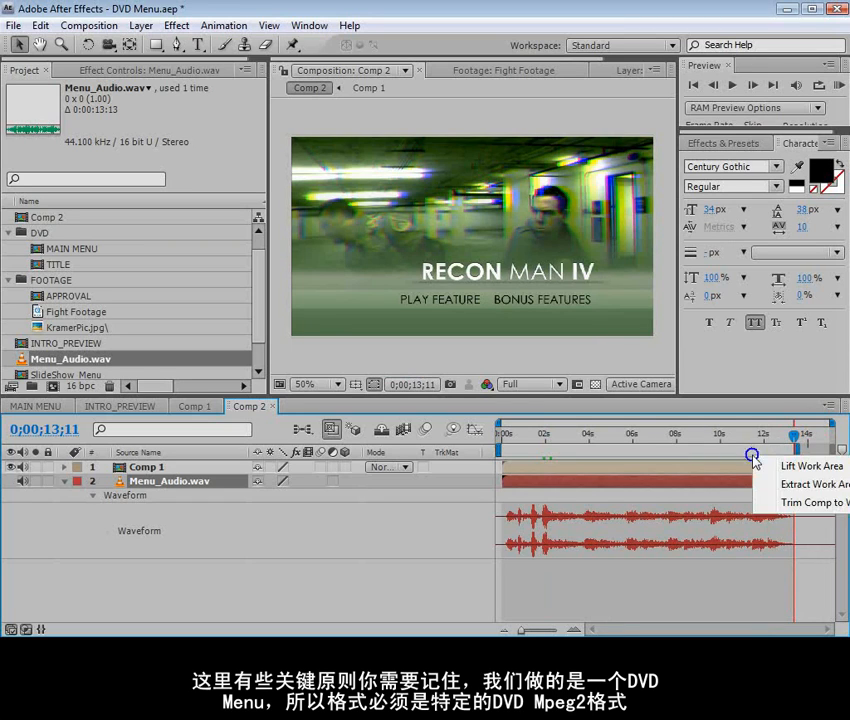
{"action": "left_click", "coordinate": [785, 502]}
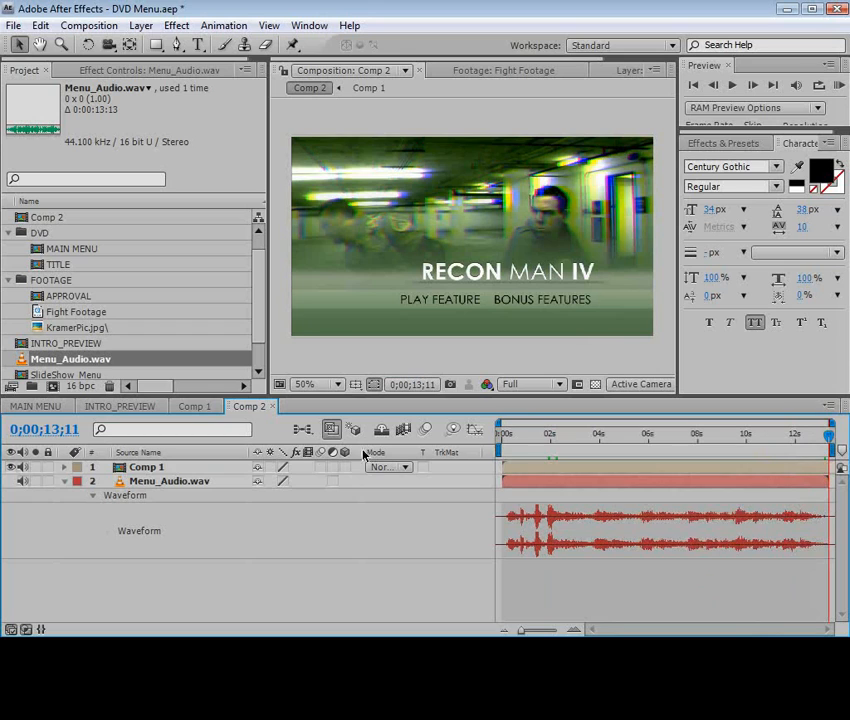
Add Comp 2 to the render queue and set its output module format to MPEG2-DVD
{"action": "left_click", "coordinate": [245, 467]}
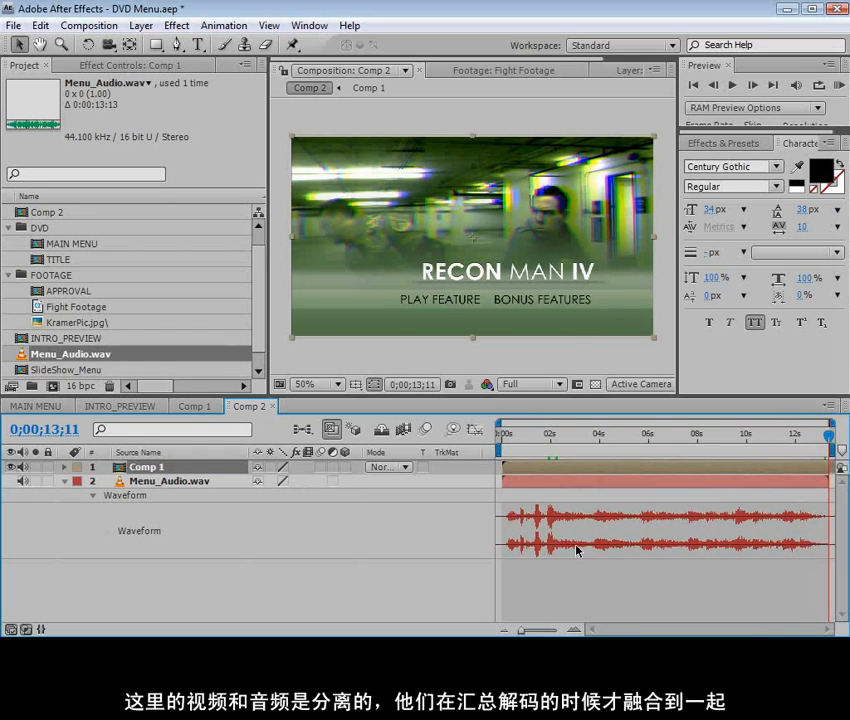
{"action": "left_click", "coordinate": [89, 25]}
{"action": "left_click", "coordinate": [160, 168]}
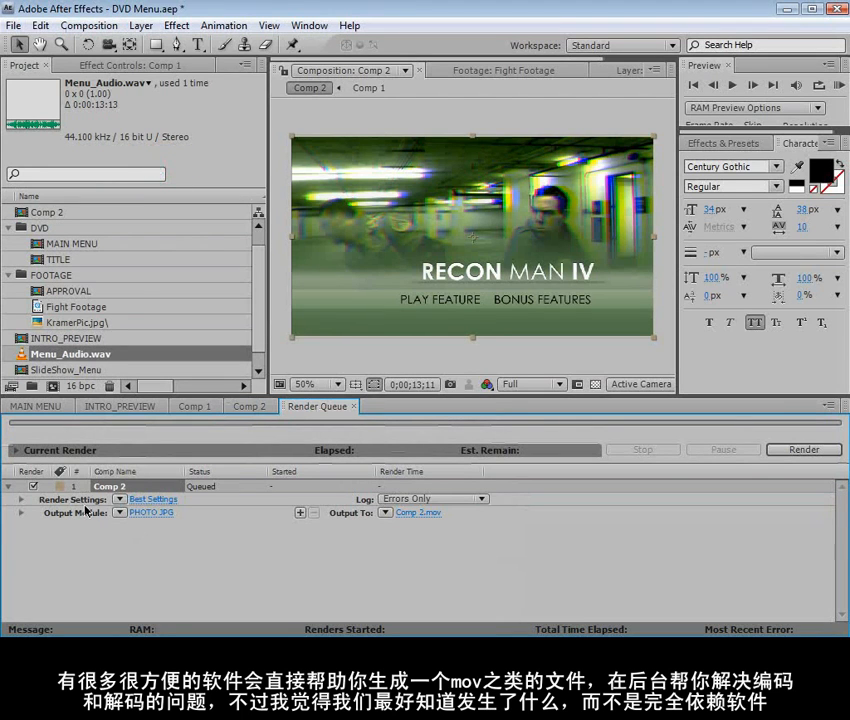
{"action": "left_click", "coordinate": [143, 514]}
{"action": "left_click_drag", "start_coordinate": [718, 272], "coordinate": [257, 29]}
{"action": "left_click", "coordinate": [261, 100]}
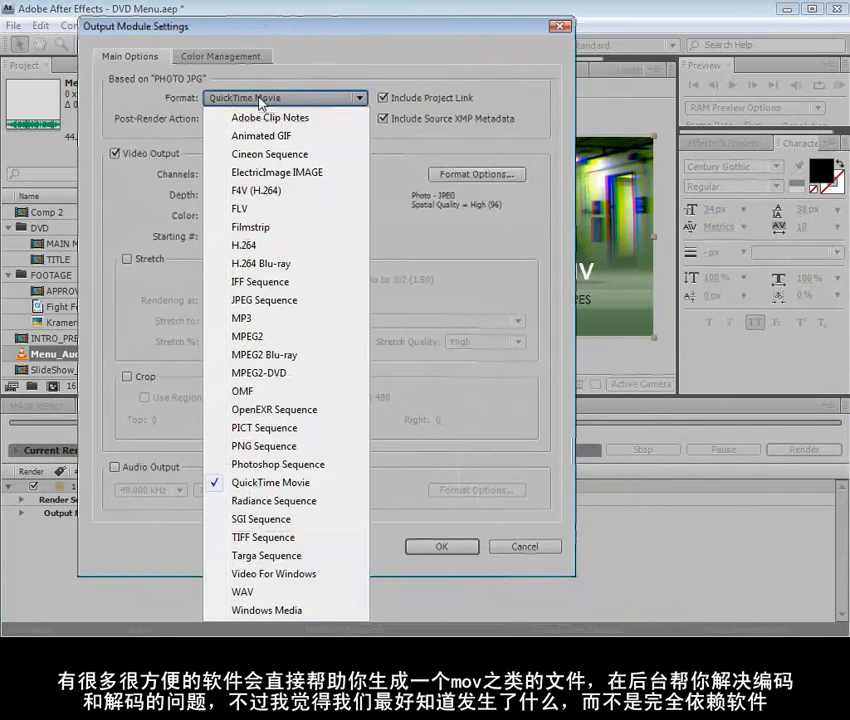
{"action": "left_click", "coordinate": [296, 374]}
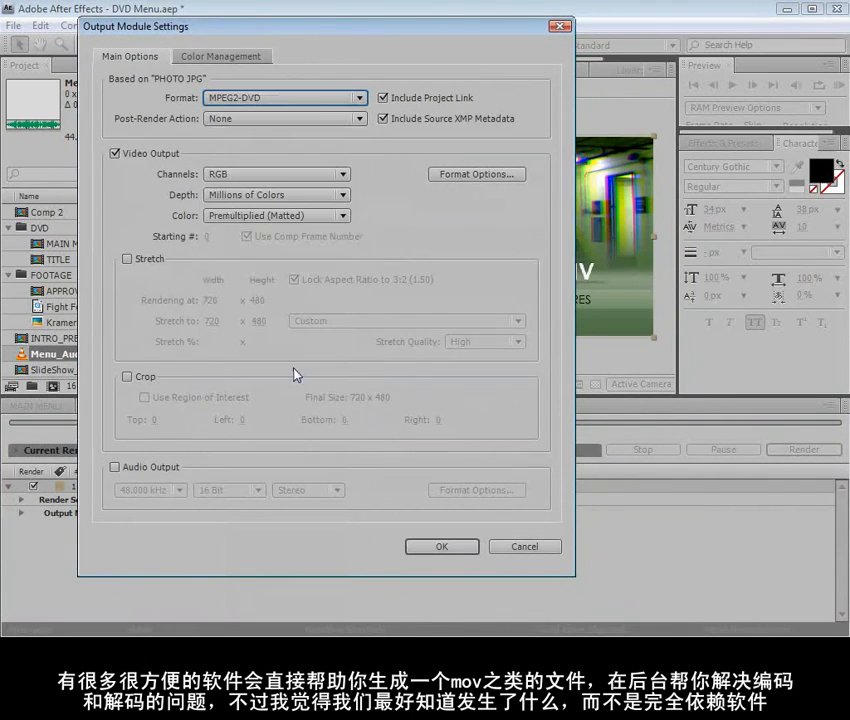
In the MPEG2-DVD format options, enable audio export and raise the video encoding quality to 5
{"action": "left_click", "coordinate": [474, 177]}
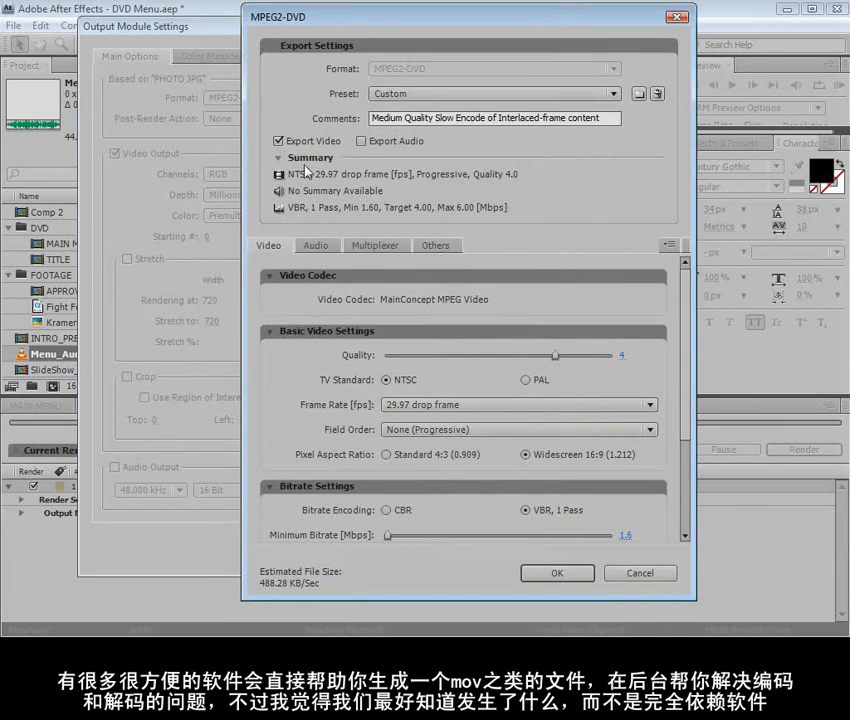
{"action": "left_click", "coordinate": [362, 142]}
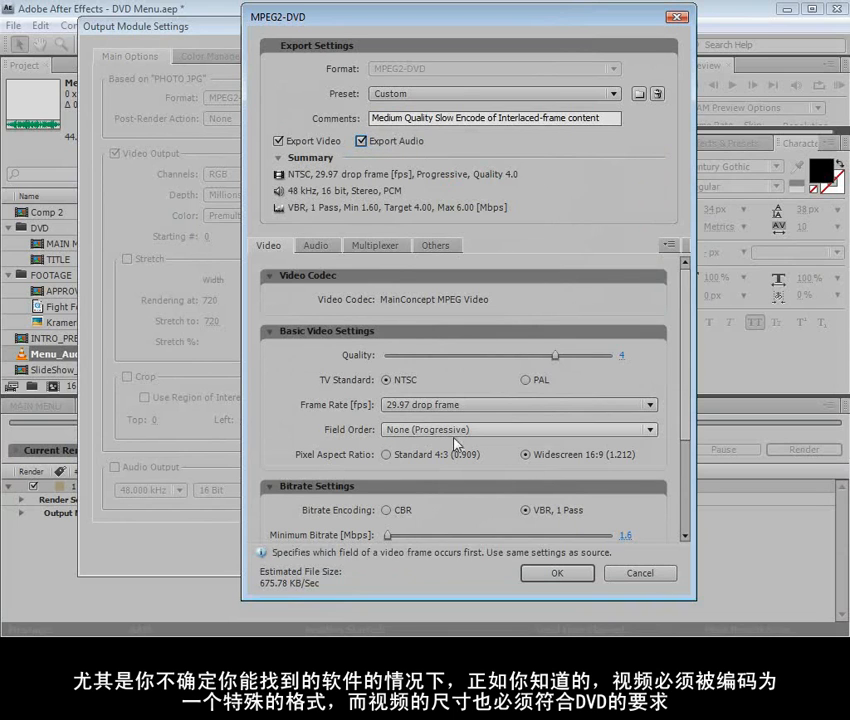
{"action": "left_click", "coordinate": [427, 96]}
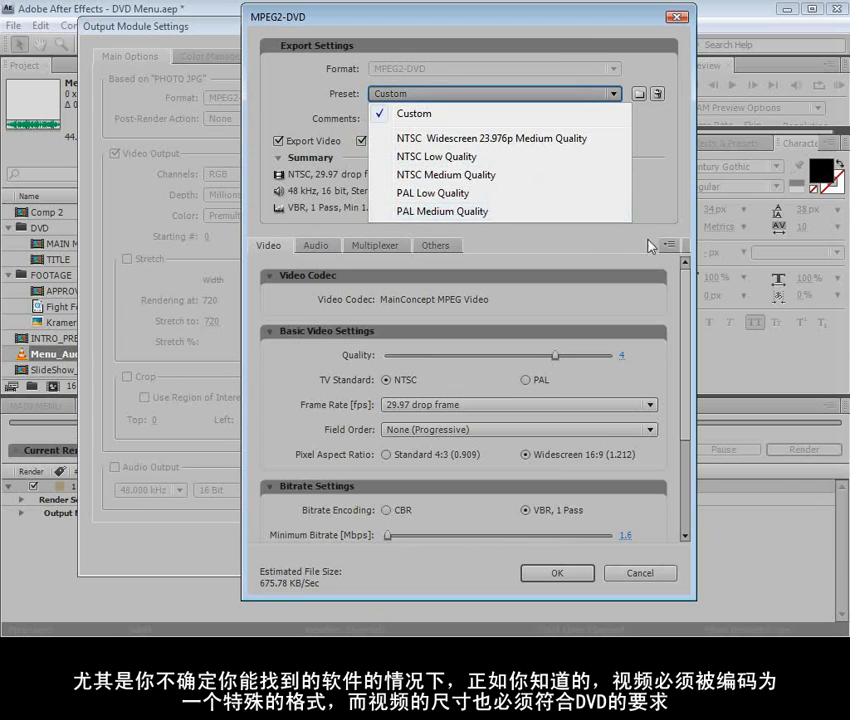
{"action": "left_click", "coordinate": [499, 243]}
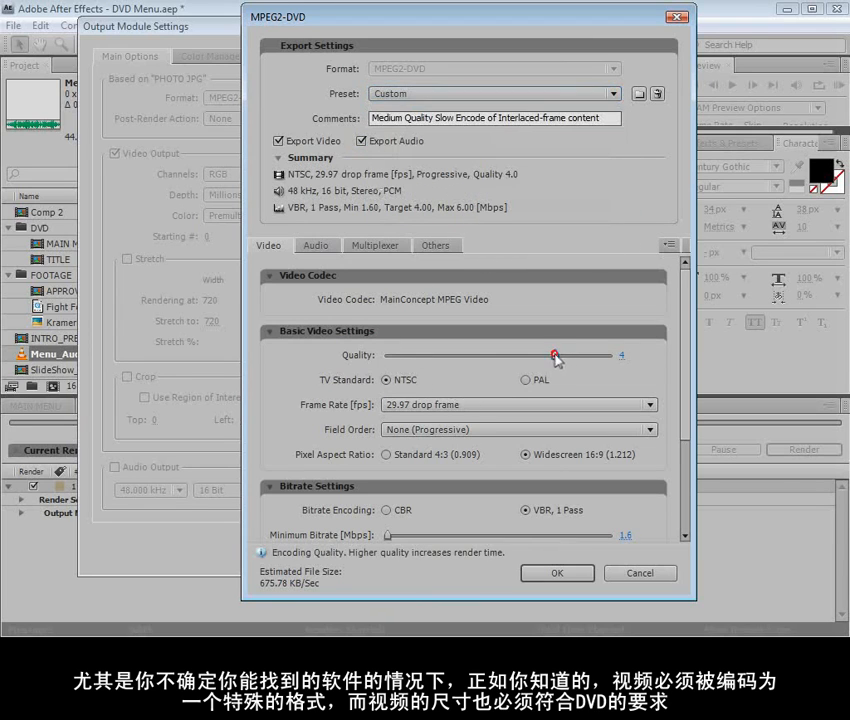
{"action": "left_click_drag", "start_coordinate": [555, 355], "coordinate": [634, 353]}
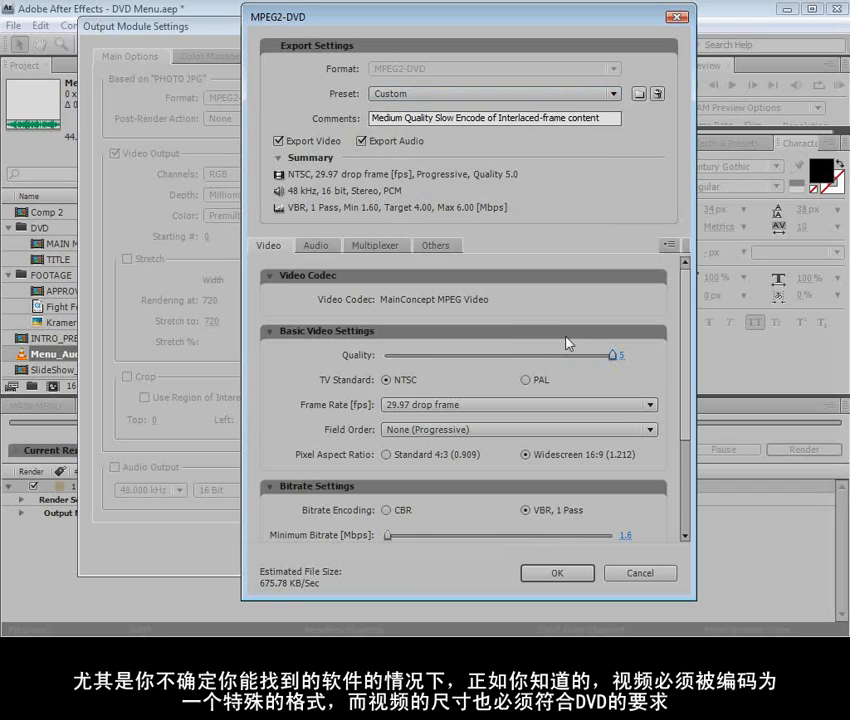
Keep NTSC, 29.97 drop frame, progressive fields and Widescreen 16:9 pixels, and set the bitrate encoding to CBR
{"action": "scroll", "coordinate": [686, 393], "scroll_direction": "down", "scroll_amount": 2}
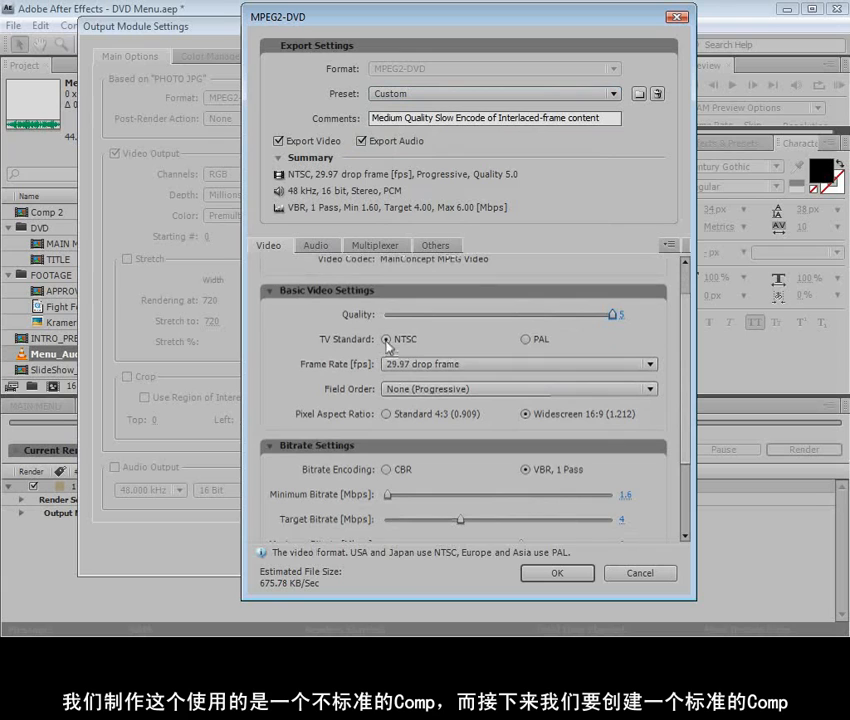
{"action": "left_click", "coordinate": [430, 366]}
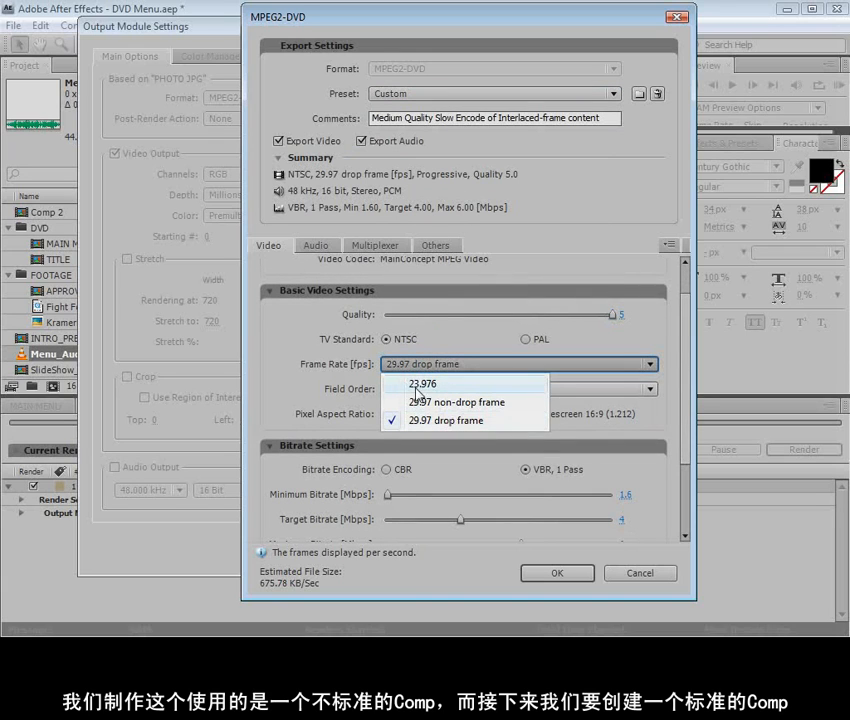
{"action": "left_click", "coordinate": [335, 371]}
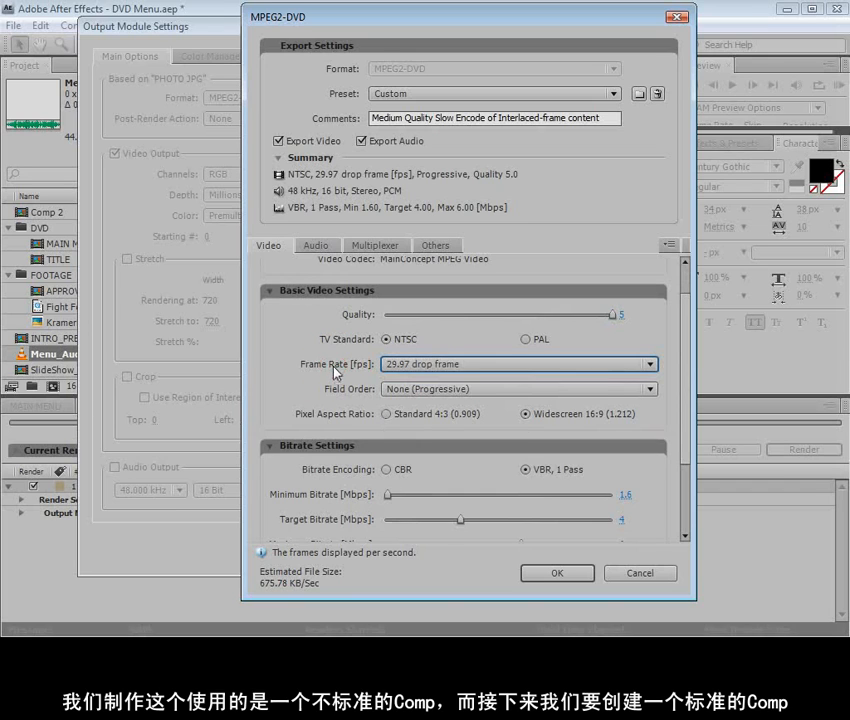
{"action": "left_click", "coordinate": [455, 389]}
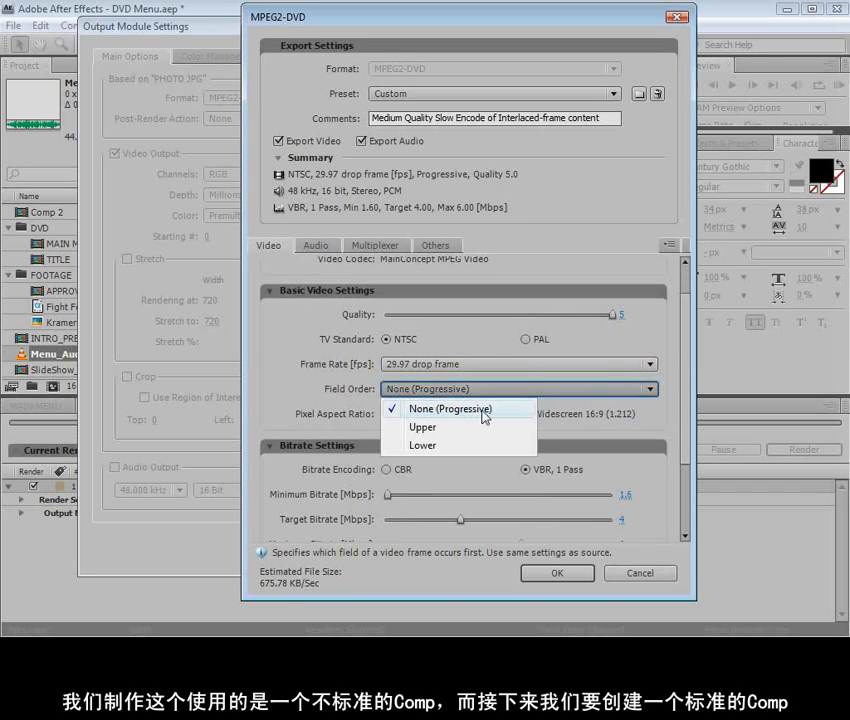
{"action": "left_click", "coordinate": [425, 390]}
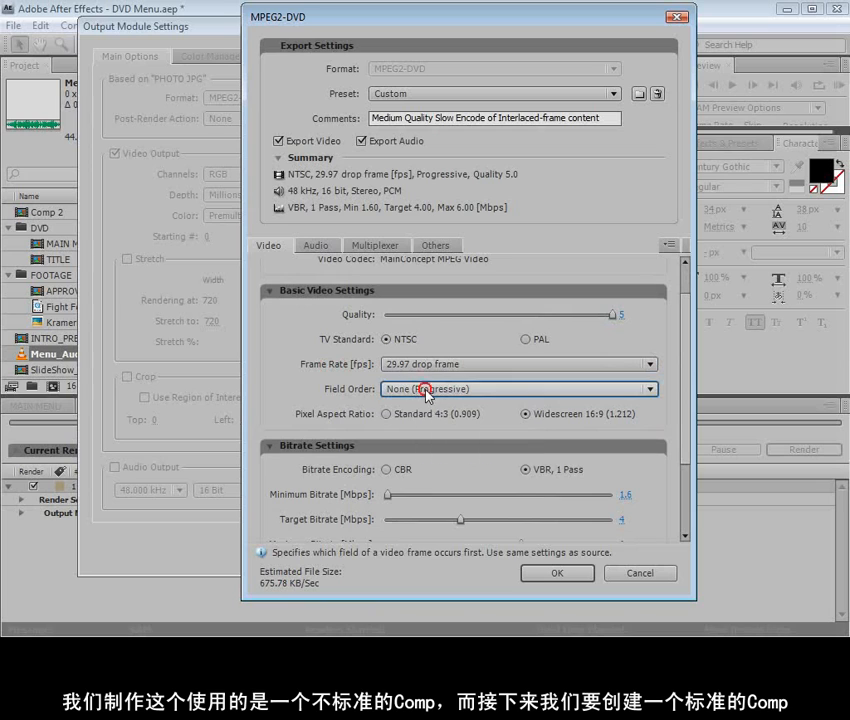
{"action": "left_click", "coordinate": [525, 414]}
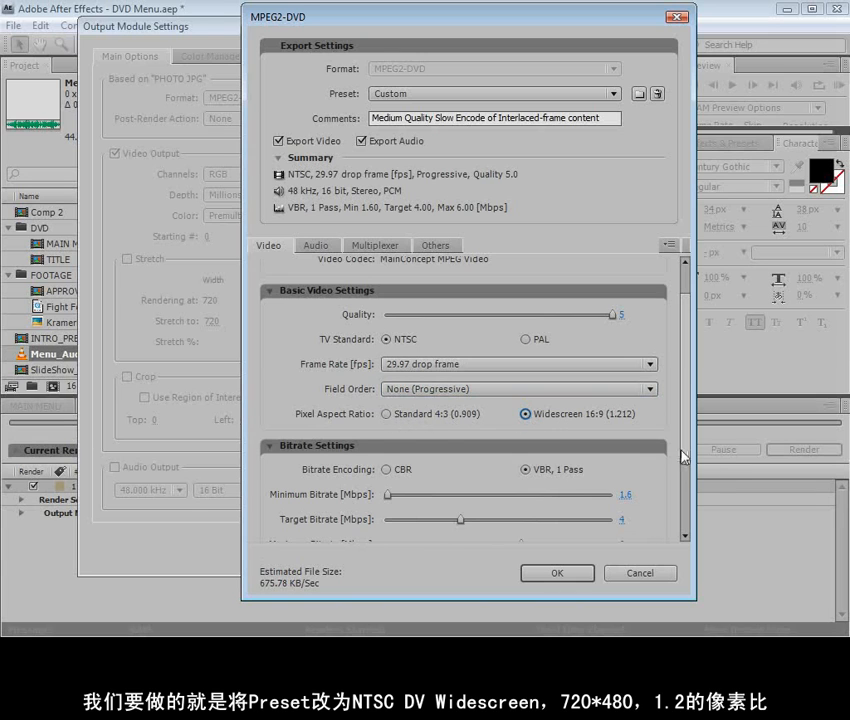
{"action": "left_click", "coordinate": [685, 494]}
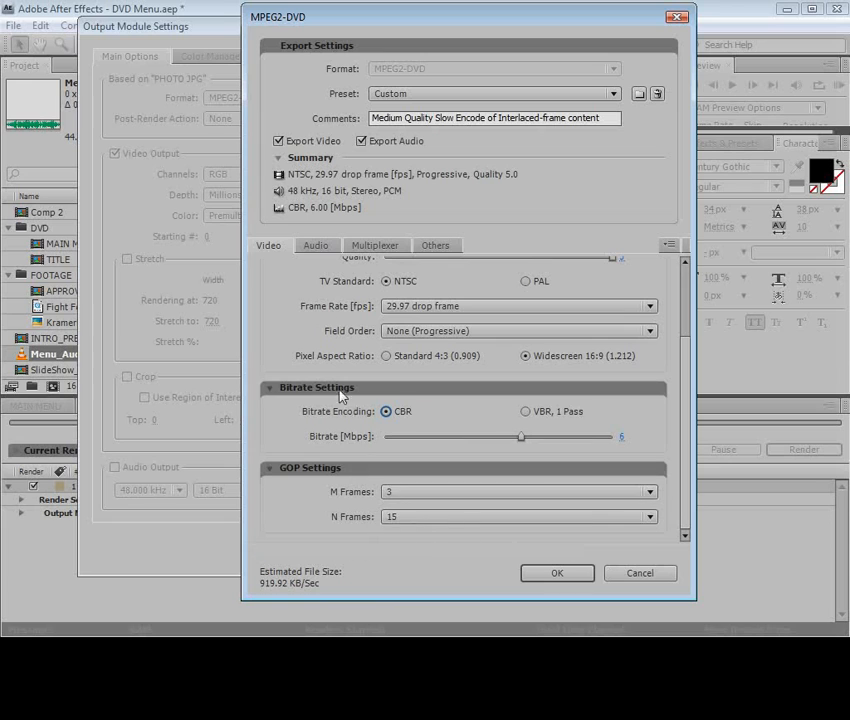
Check the PCM audio export settings, enable 48 kHz 16-bit stereo audio output and accept the output module settings
{"action": "left_click", "coordinate": [318, 245]}
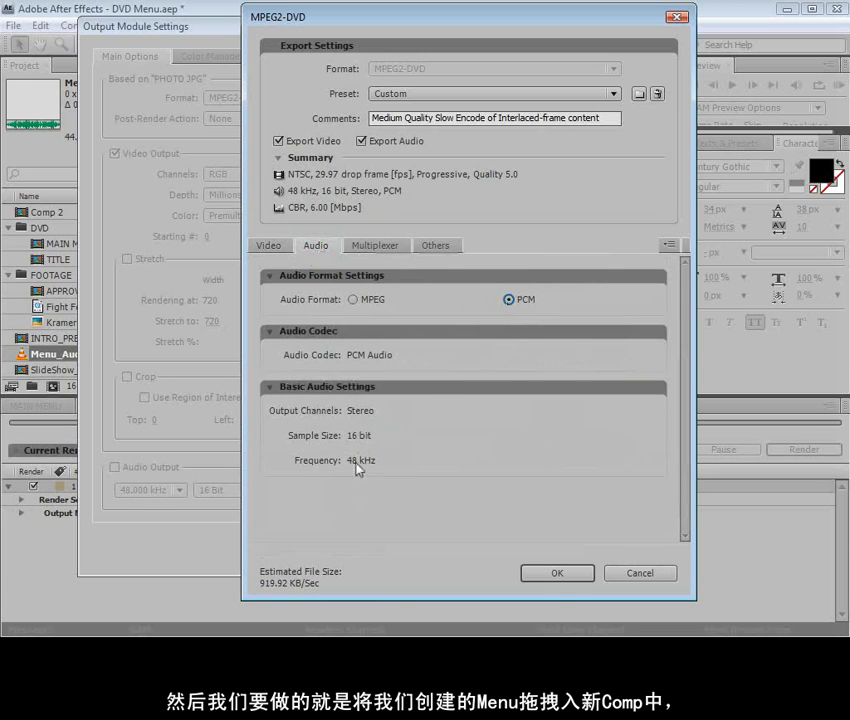
{"action": "left_click", "coordinate": [553, 574]}
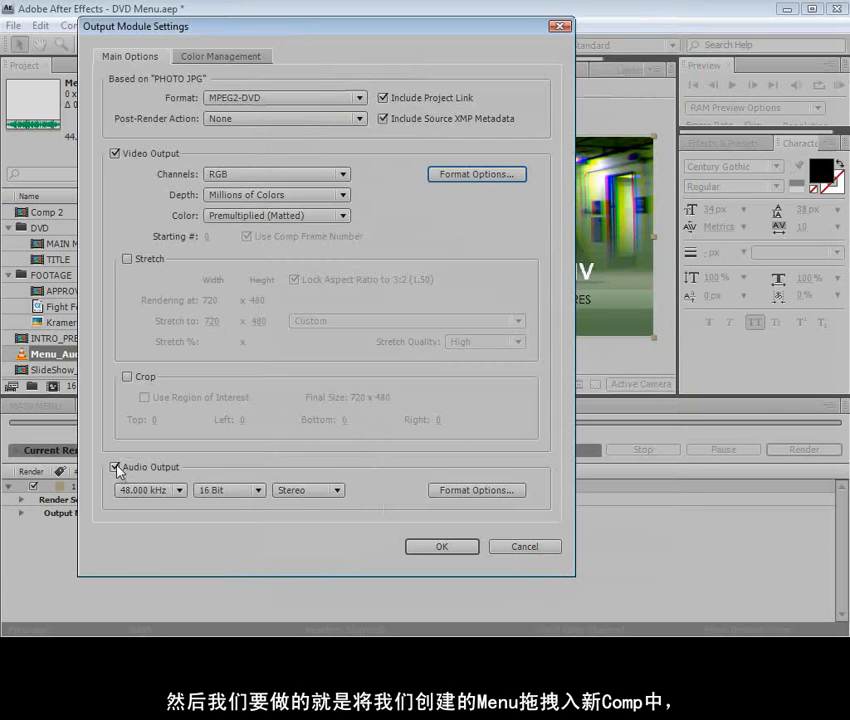
{"action": "left_click", "coordinate": [442, 547]}
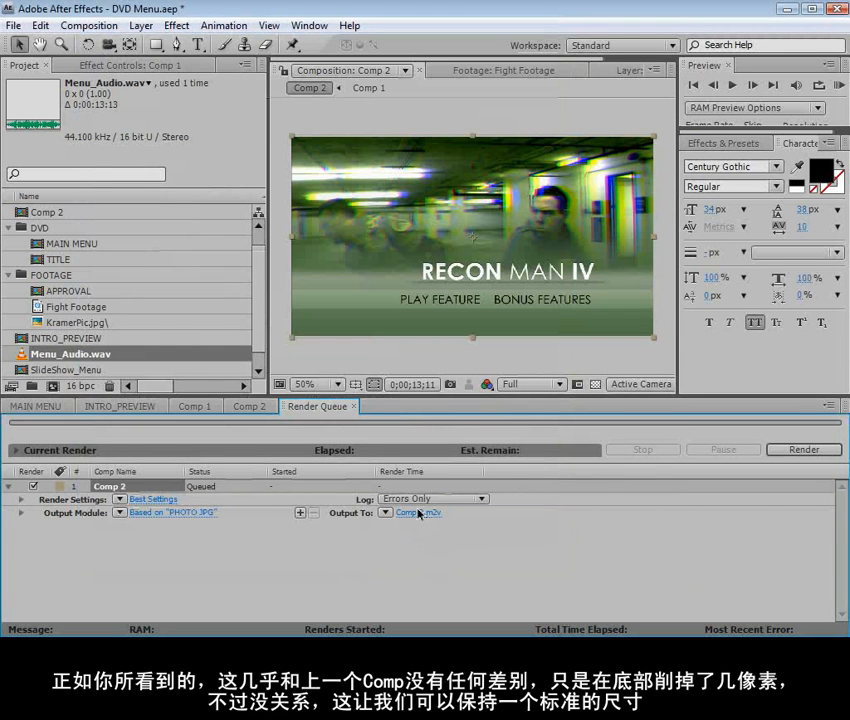
Name the output file Main Menu in the DVD FILES folder and render Comp 2
{"action": "left_click", "coordinate": [407, 517]}
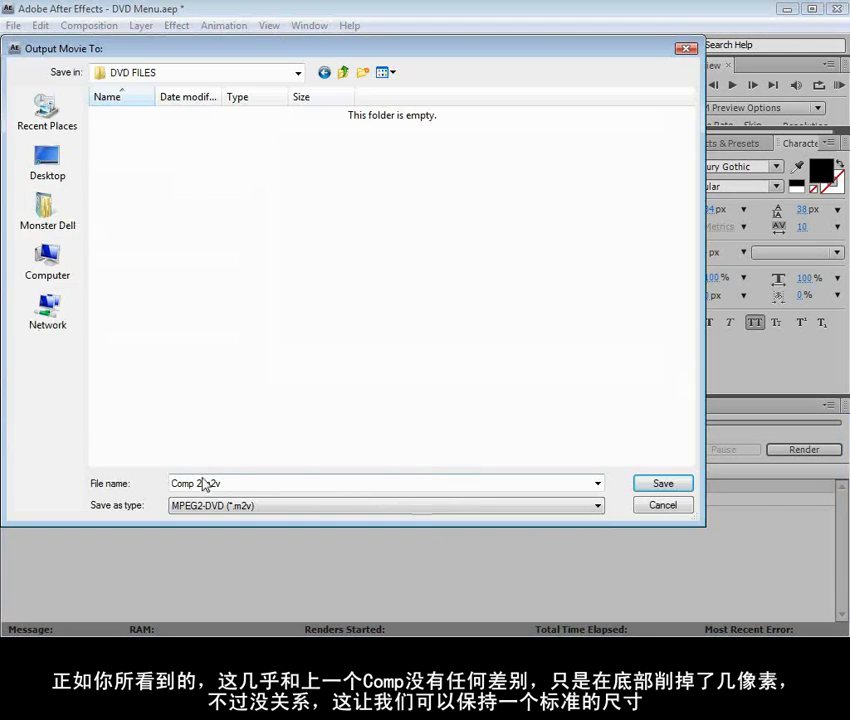
{"action": "left_click", "coordinate": [200, 483]}
{"action": "left_click_drag", "start_coordinate": [222, 483], "coordinate": [161, 479]}
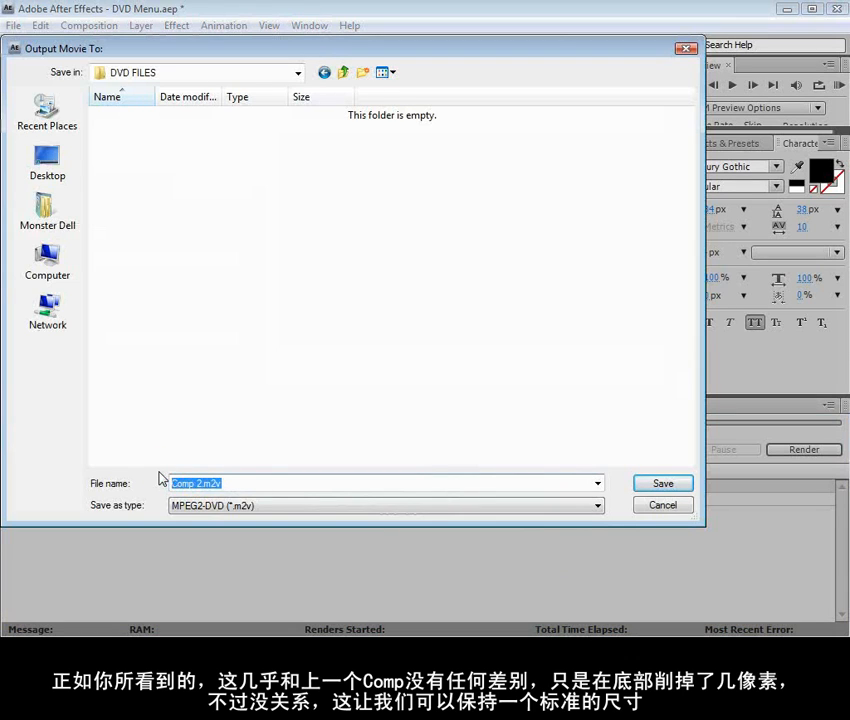
{"action": "type", "text": "Main Menu"}
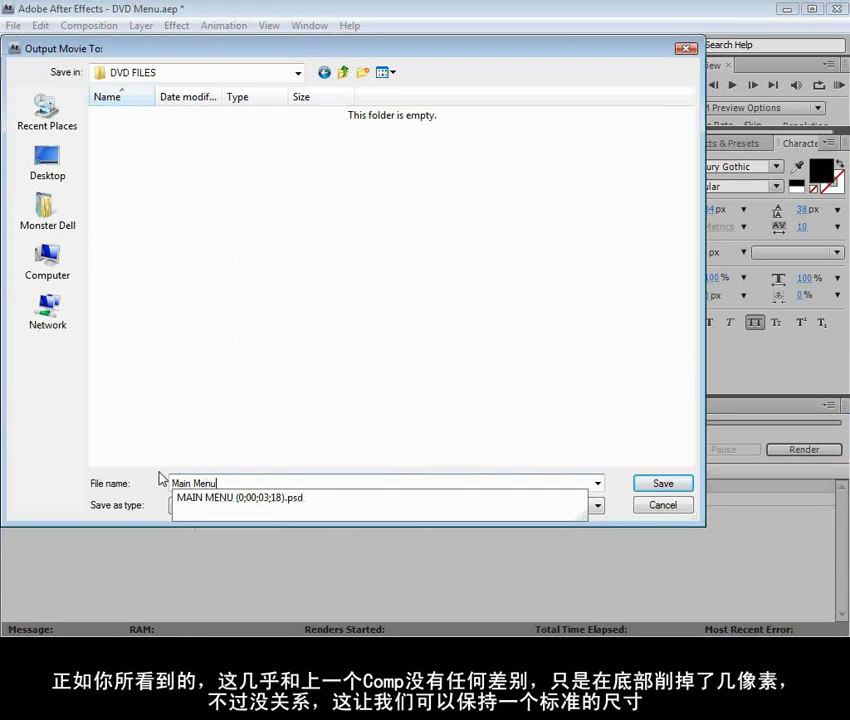
{"action": "left_click", "coordinate": [584, 490]}
{"action": "left_click", "coordinate": [668, 484]}
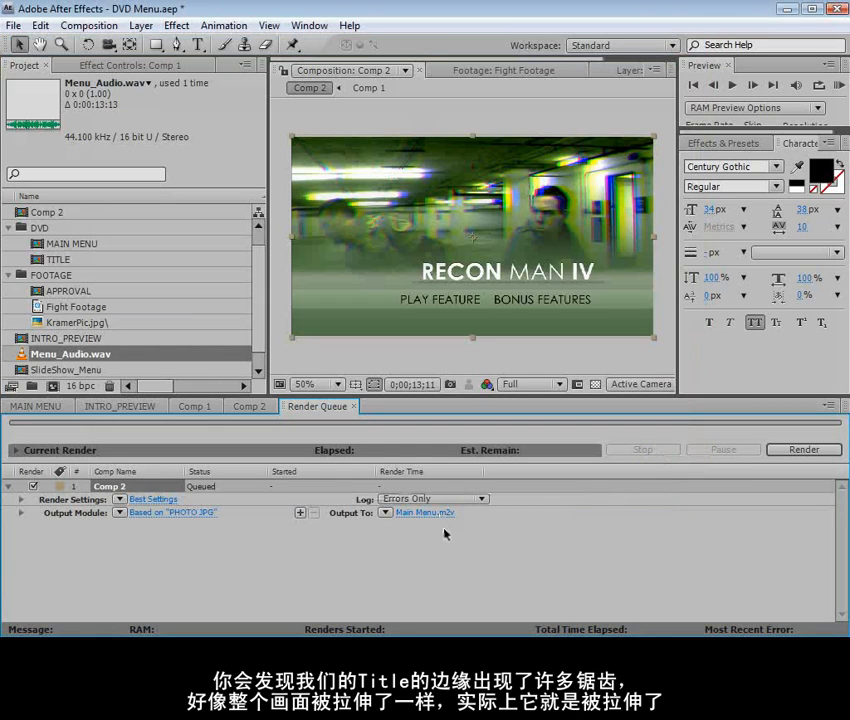
{"action": "left_click", "coordinate": [790, 449]}
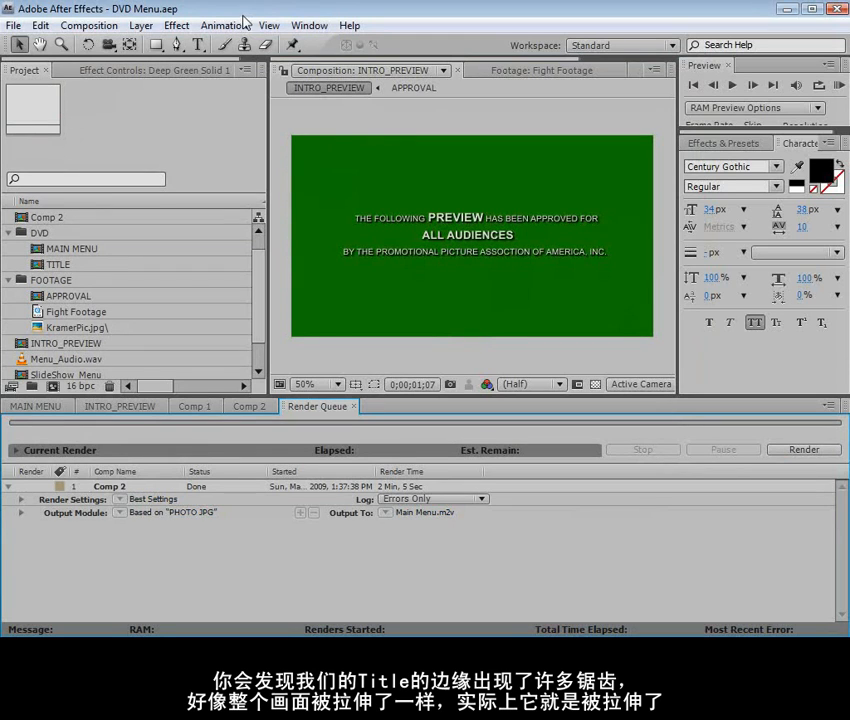
Show the approval text in INTRO_PREVIEW at 0;00;00;27 and turn on the Ramp effect on Deep Green Solid 1
{"action": "left_click", "coordinate": [130, 406]}
{"action": "left_click_drag", "start_coordinate": [608, 453], "coordinate": [702, 453]}
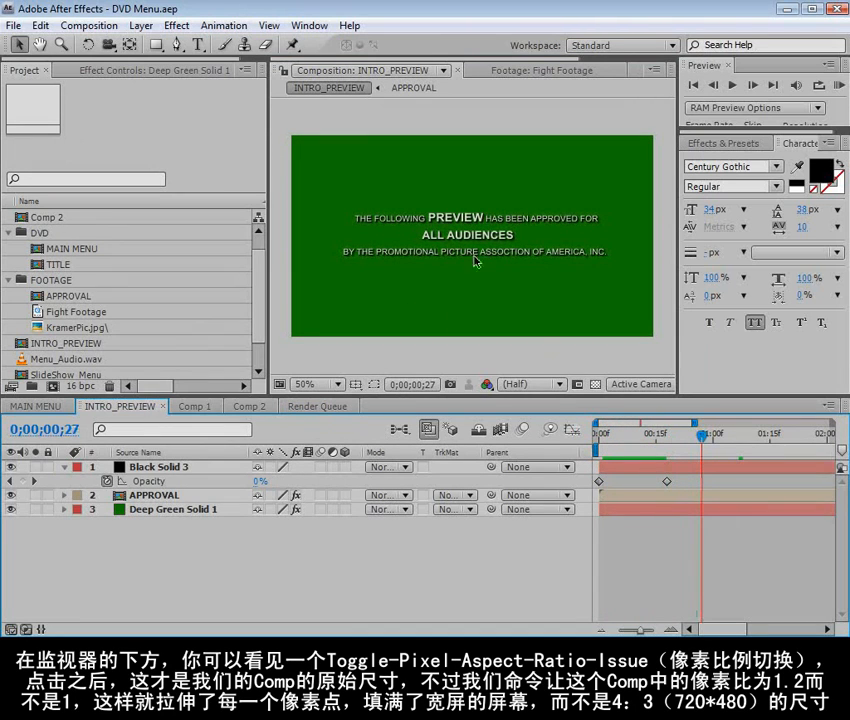
{"action": "scroll", "coordinate": [470, 250], "scroll_direction": "up", "scroll_amount": 1}
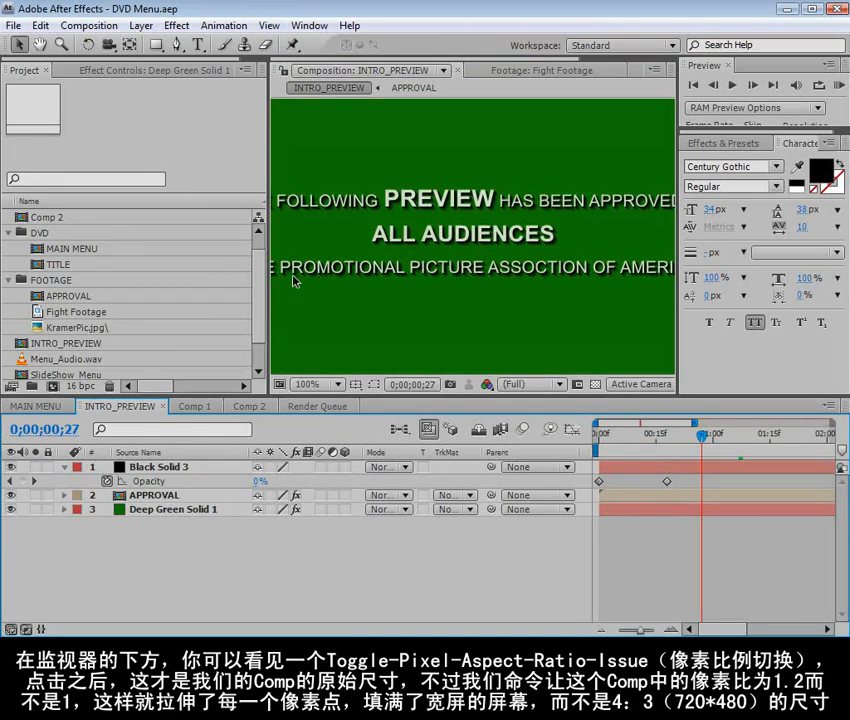
{"action": "scroll", "coordinate": [530, 304], "scroll_direction": "down", "scroll_amount": 1}
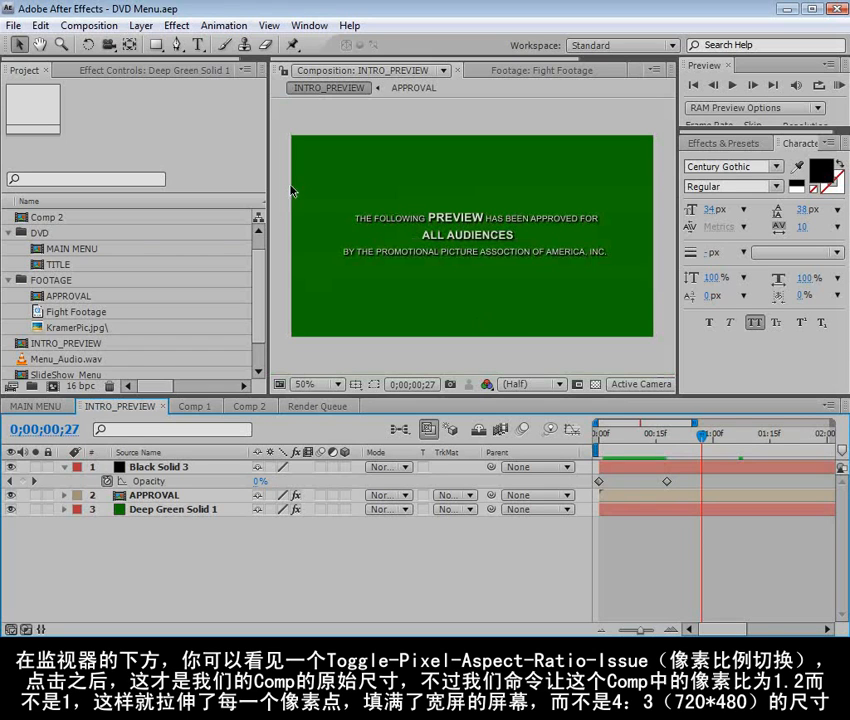
{"action": "left_click", "coordinate": [89, 70]}
{"action": "left_click", "coordinate": [21, 102]}
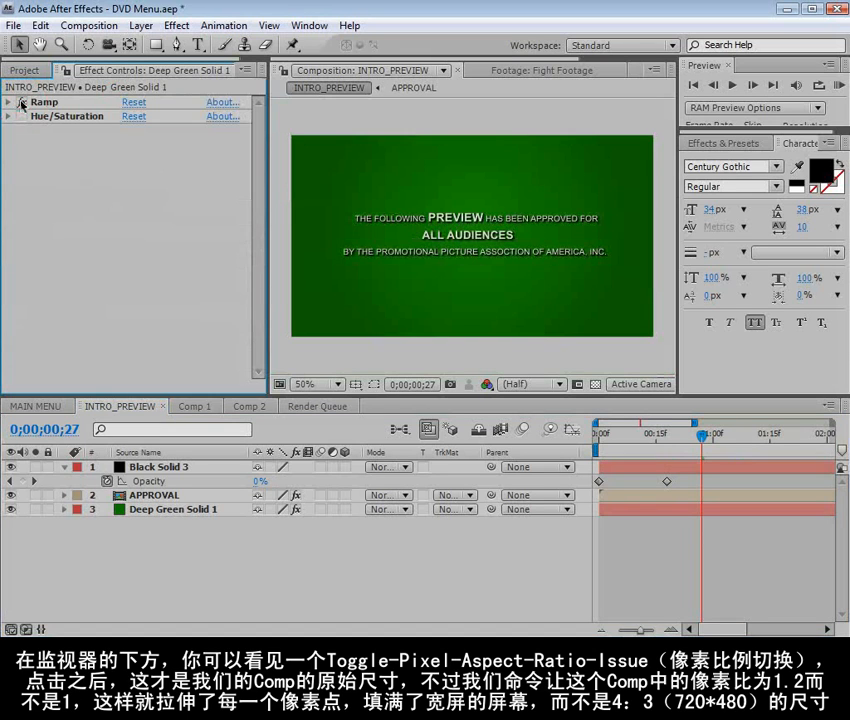
Inspect the green approval card at full size and add INTRO_PREVIEW to the render queue
{"action": "scroll", "coordinate": [557, 311], "scroll_direction": "up", "scroll_amount": 1}
{"action": "key", "text": "grave"}
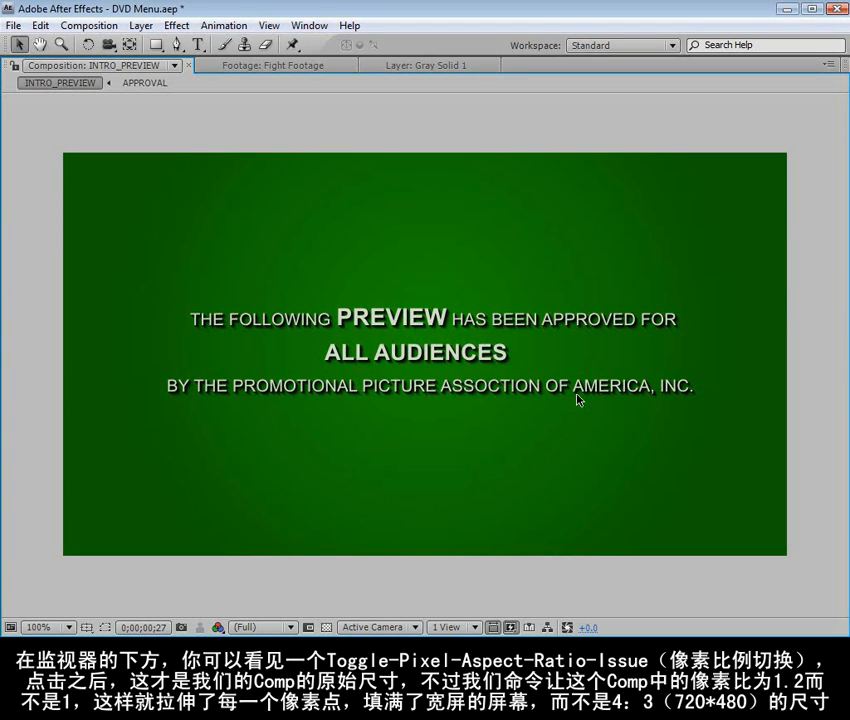
{"action": "scroll", "coordinate": [450, 237], "scroll_direction": "down", "scroll_amount": 1}
{"action": "key", "text": "grave"}
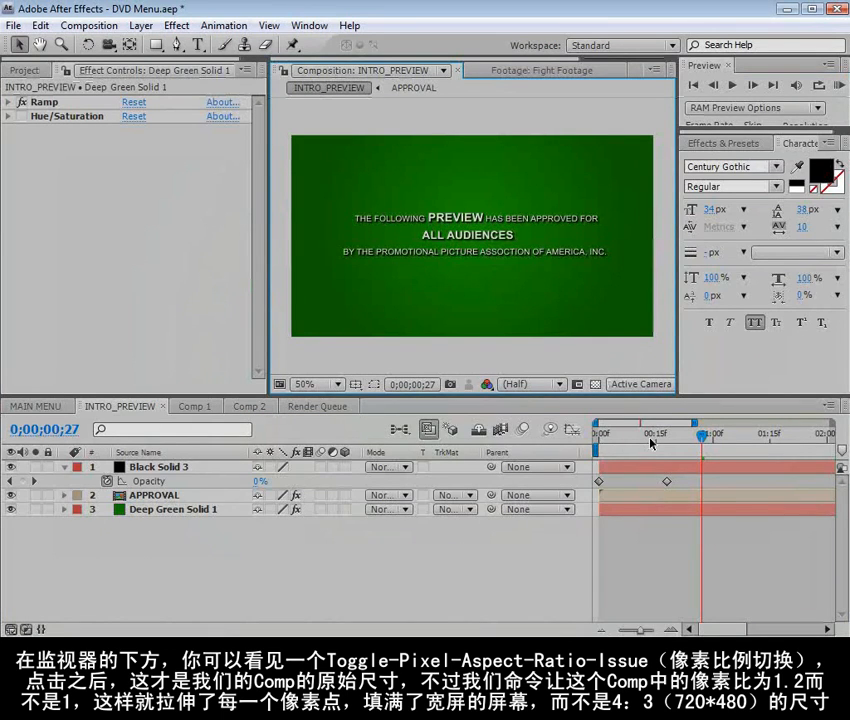
{"action": "left_click", "coordinate": [88, 25]}
{"action": "left_click", "coordinate": [122, 170]}
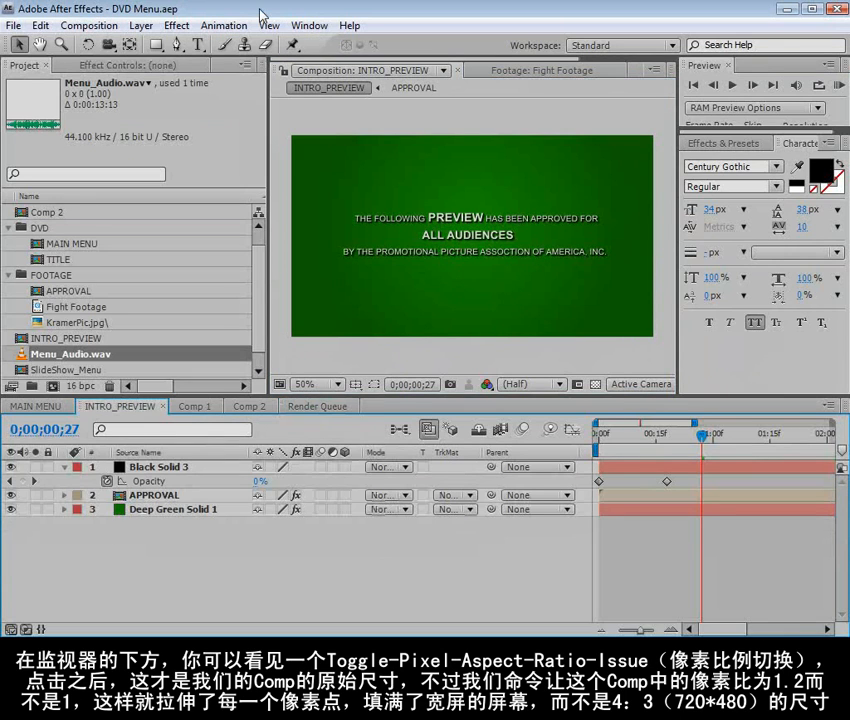
Open the SlideShow_Menu composition from the project and view it at full size
{"action": "double_click", "coordinate": [20, 370]}
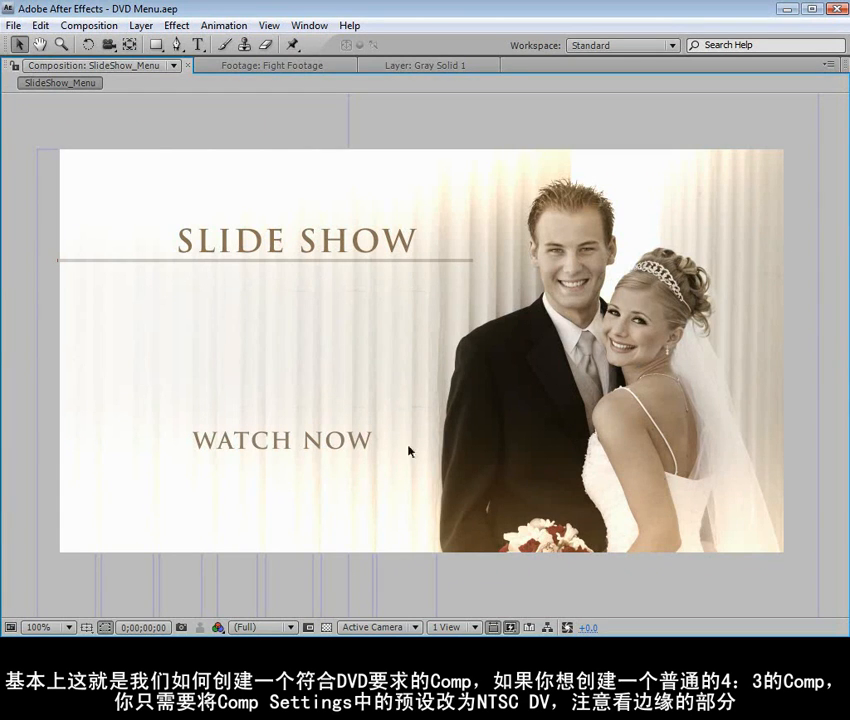
Look up the Elegant Slideshows tutorial in Firefox's Video Copilot list, preview its thumbnail, and return to After Effects
{"action": "key", "text": "alt+Tab"}
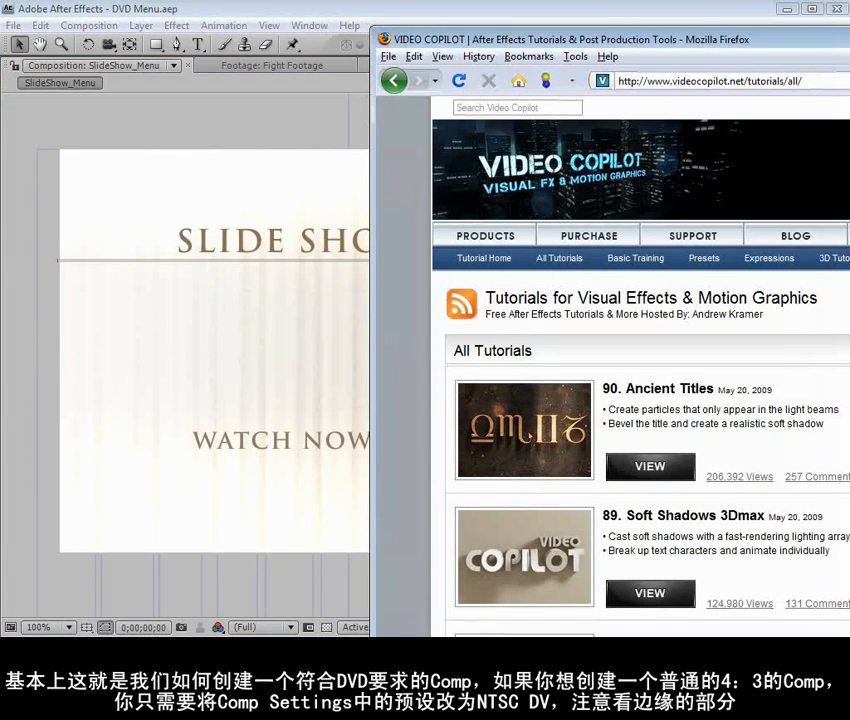
{"action": "scroll", "coordinate": [722, 275], "scroll_direction": "down", "scroll_amount": 20}
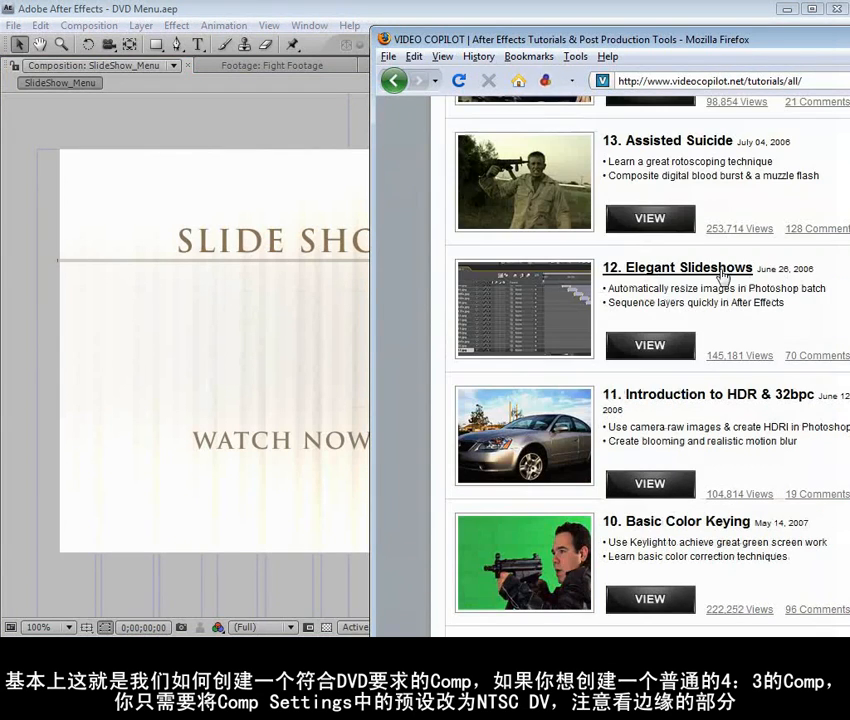
{"action": "mouse_move", "coordinate": [563, 305]}
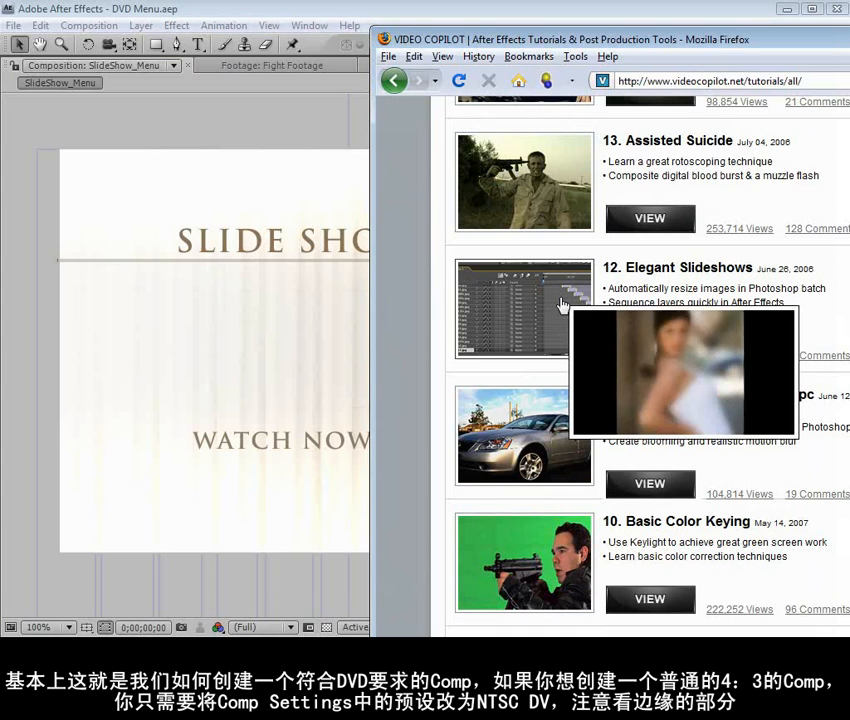
{"action": "left_click", "coordinate": [268, 9]}
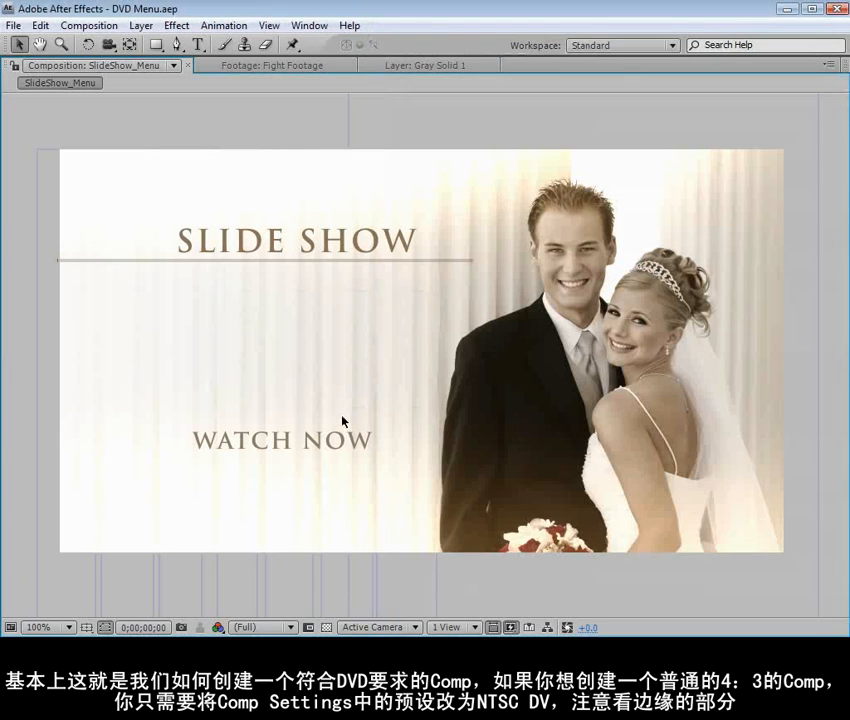
Duplicate the WATCH NOW text layer in SlideShow_Menu, place the copy just below the original, and enter LAT in its text
{"action": "key", "text": "grave"}
{"action": "scroll", "coordinate": [407, 292], "scroll_direction": "down", "scroll_amount": 1}
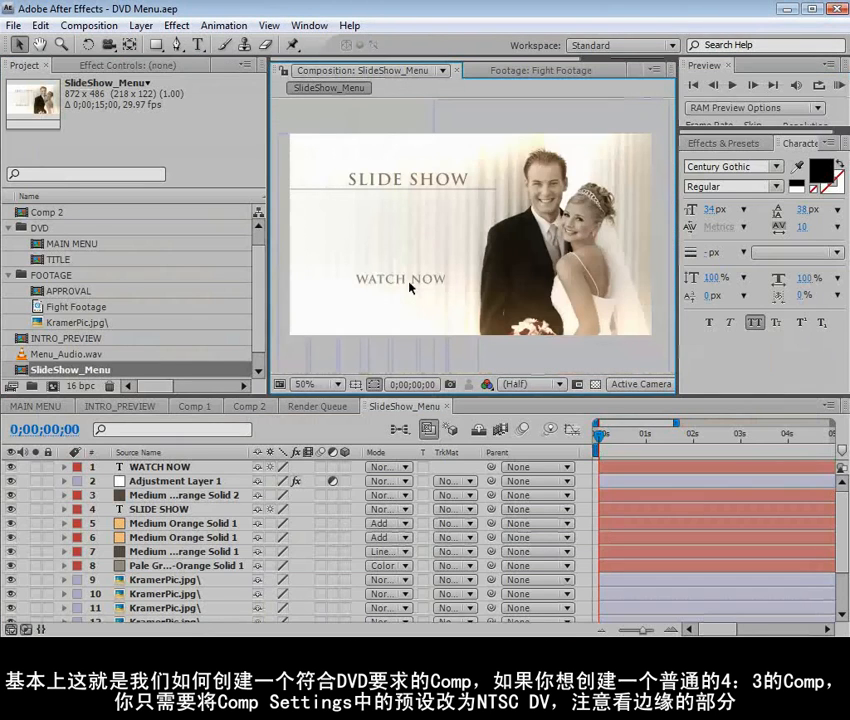
{"action": "left_click", "coordinate": [145, 467]}
{"action": "scroll", "coordinate": [326, 343], "scroll_direction": "up", "scroll_amount": 1}
{"action": "scroll", "coordinate": [361, 303], "scroll_direction": "down", "scroll_amount": 1}
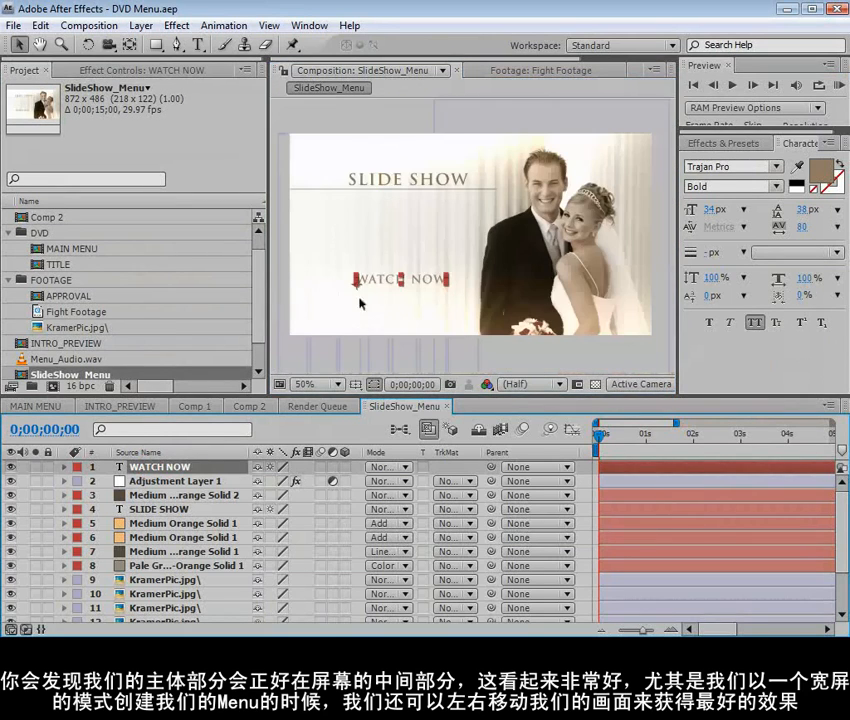
{"action": "key", "text": "ctrl+d"}
{"action": "left_click_drag", "start_coordinate": [404, 280], "coordinate": [461, 296]}
{"action": "key", "text": "ctrl+7"}
{"action": "double_click", "coordinate": [417, 293]}
{"action": "left_click", "coordinate": [419, 292]}
{"action": "type", "text": "LAT"}
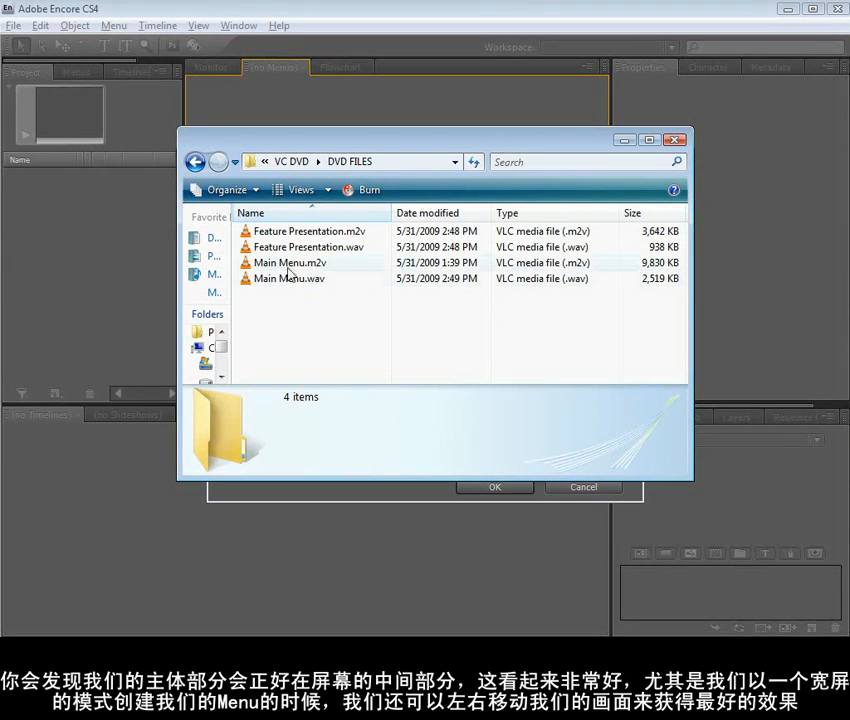
Check the .m2v video and .wav audio files for Main Menu and Feature Presentation in the DVD FILES folder
{"action": "left_click", "coordinate": [270, 262]}
{"action": "left_click", "coordinate": [288, 280]}
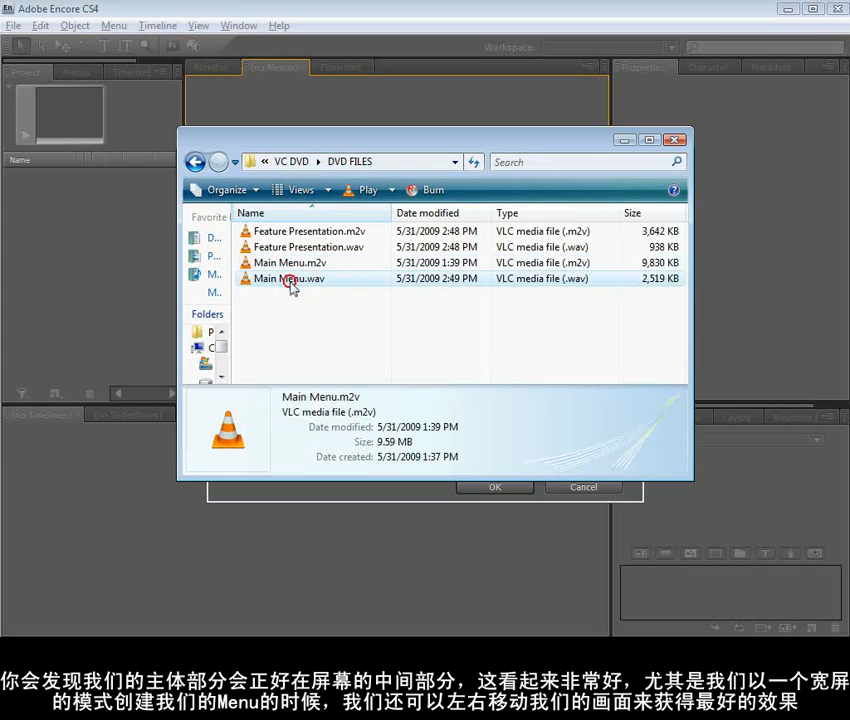
{"action": "left_click", "coordinate": [288, 305]}
{"action": "left_click", "coordinate": [309, 236]}
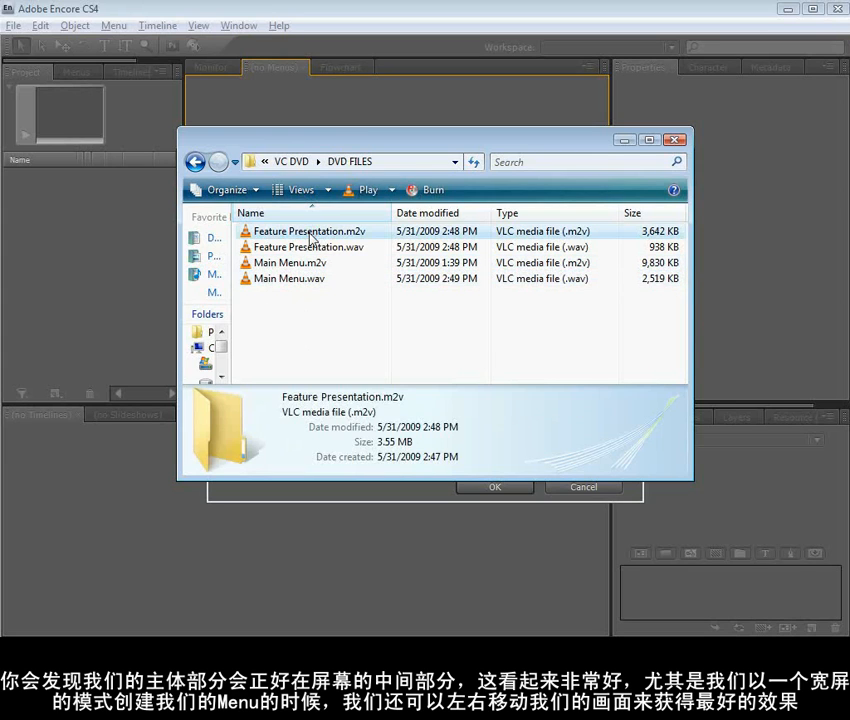
{"action": "left_click", "coordinate": [272, 249]}
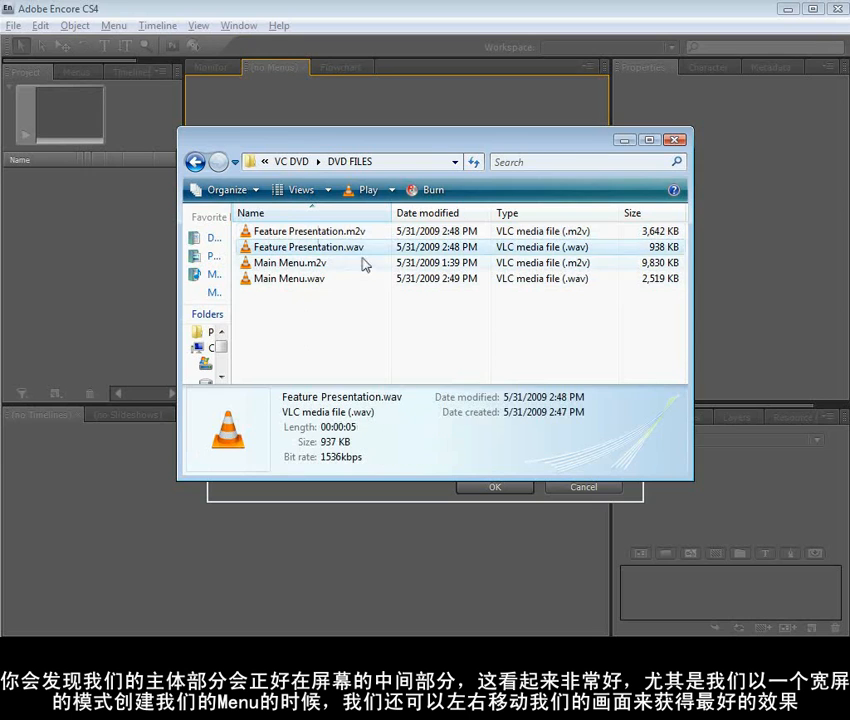
{"action": "left_click", "coordinate": [352, 312]}
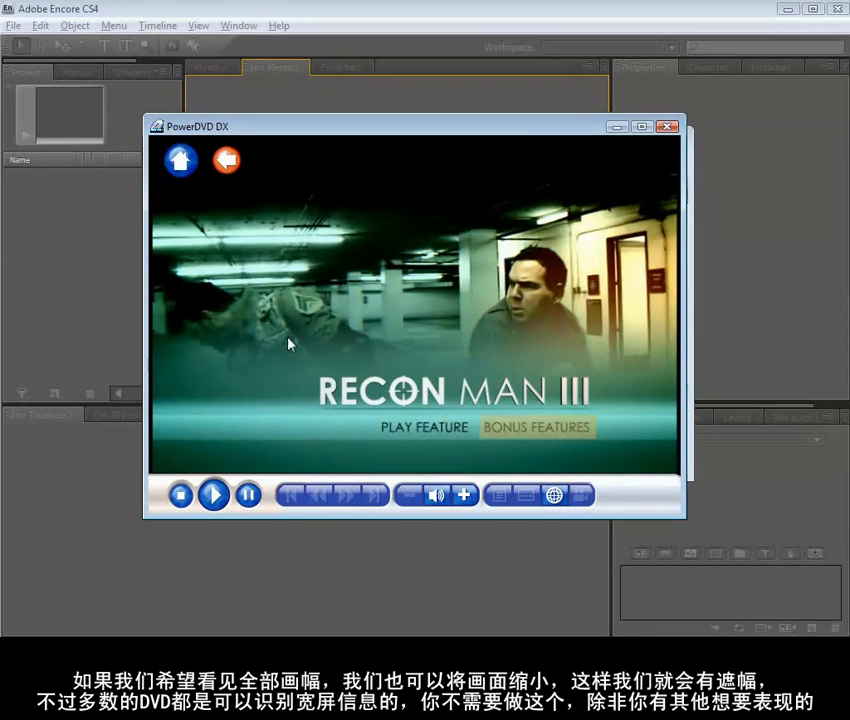
Test PLAY FEATURE on the RECON MAN III menu in PowerDVD DX and close the player
{"action": "left_click", "coordinate": [422, 432]}
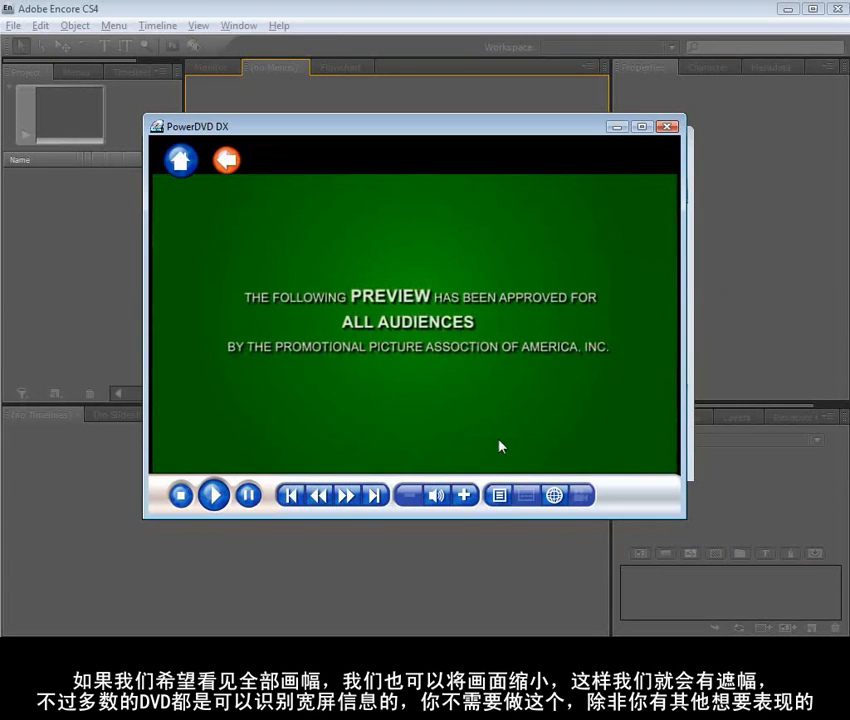
{"action": "left_click", "coordinate": [667, 126]}
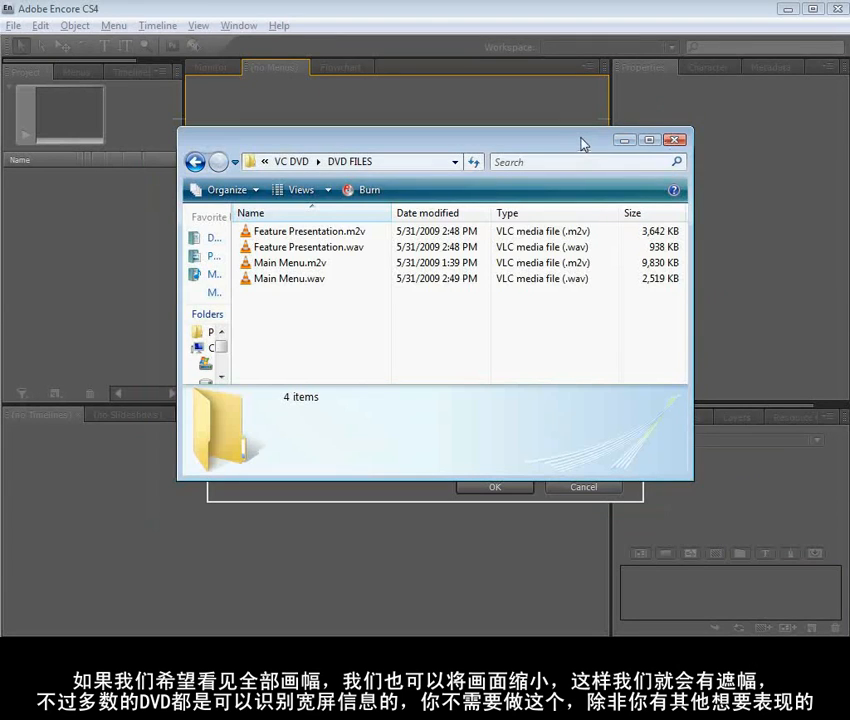
Switch to Adobe Encore and create an NTSC DVD project named Recon Man in the DVD FILES folder
{"action": "left_click", "coordinate": [422, 7]}
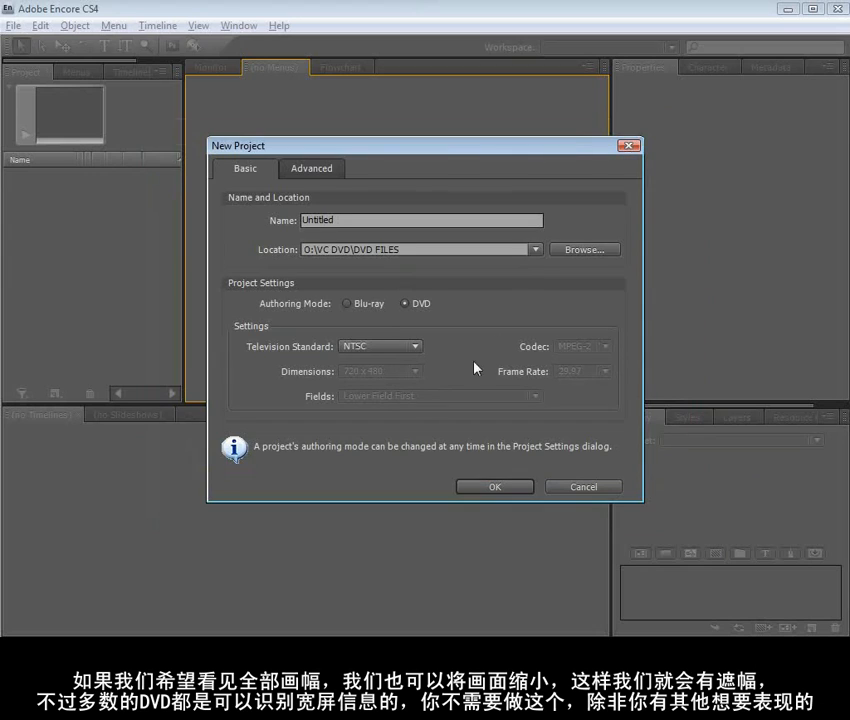
{"action": "double_click", "coordinate": [345, 219]}
{"action": "type", "text": "Recon Man"}
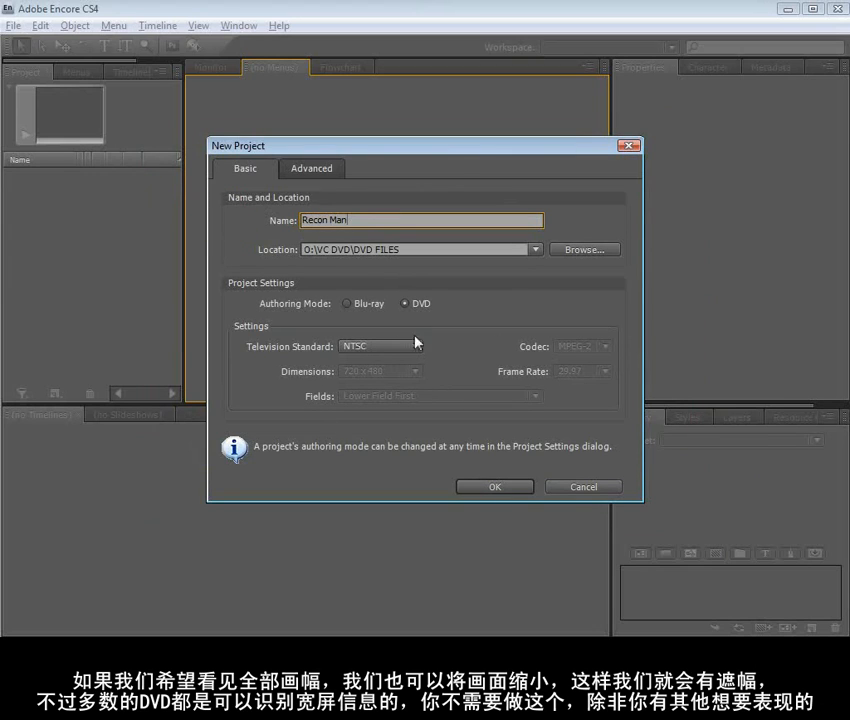
{"action": "left_click", "coordinate": [404, 304]}
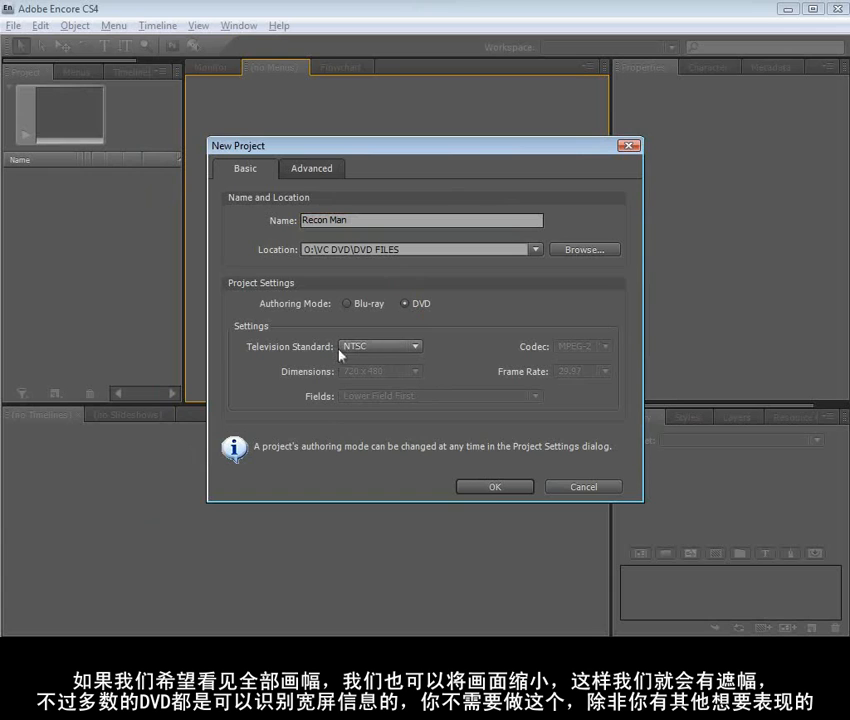
{"action": "left_click", "coordinate": [487, 493]}
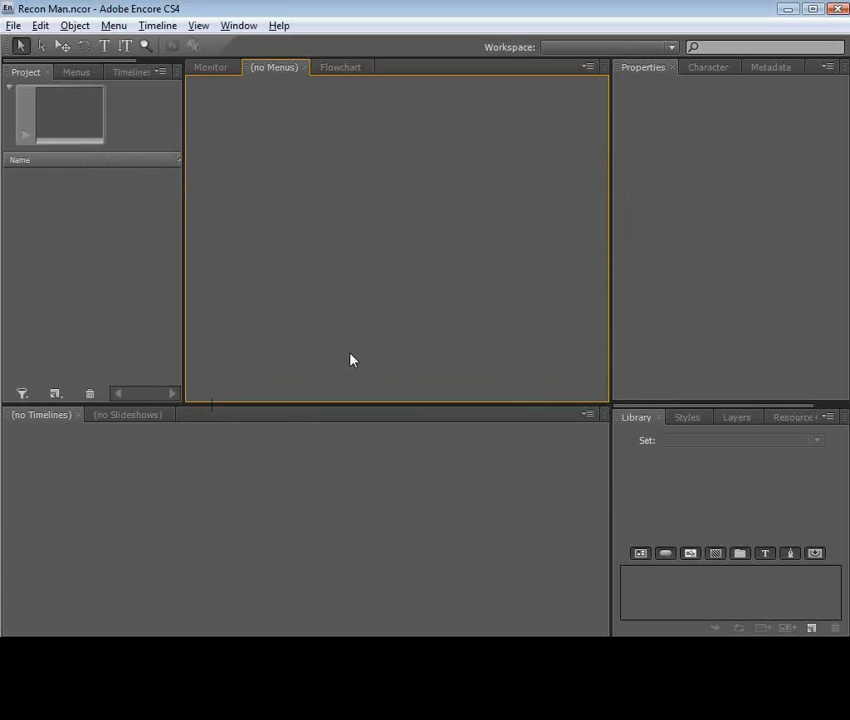
Import the Feature Presentation and Main Menu .m2v and .wav files from the DVD FILES folder into the Encore project
{"action": "key", "text": "alt+Tab"}
{"action": "left_click", "coordinate": [308, 246]}
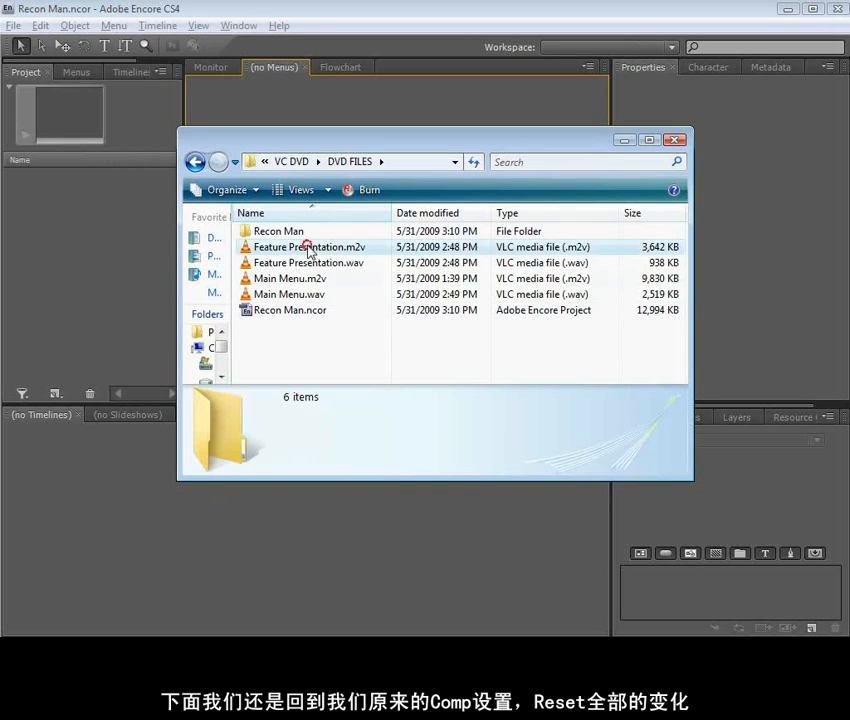
{"action": "left_click", "coordinate": [290, 294], "text": "shift"}
{"action": "left_click_drag", "start_coordinate": [276, 234], "coordinate": [110, 220]}
{"action": "left_click", "coordinate": [116, 268]}
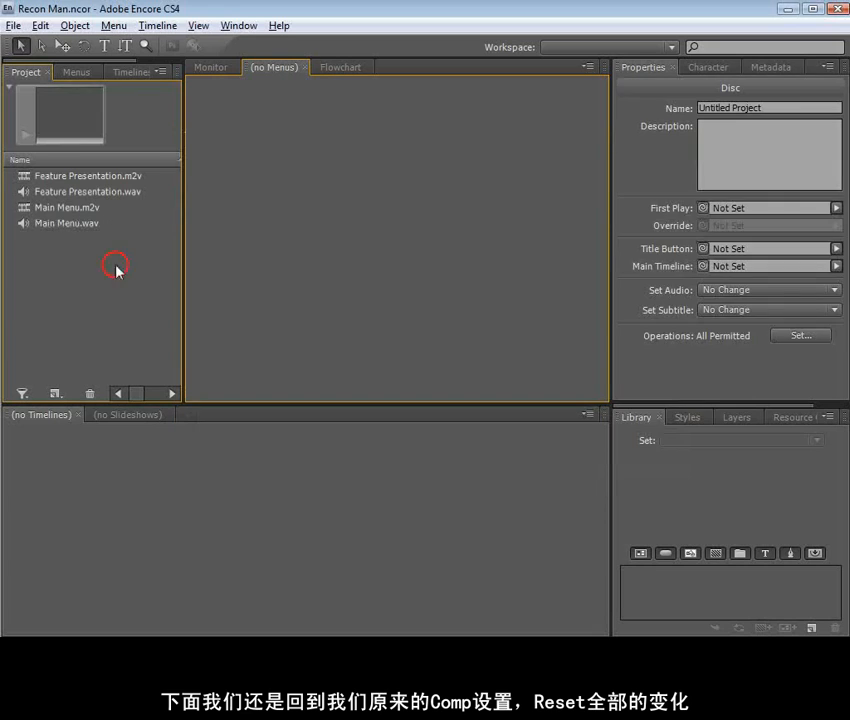
{"action": "left_click", "coordinate": [85, 178]}
{"action": "left_click", "coordinate": [92, 192]}
{"action": "left_click", "coordinate": [88, 232]}
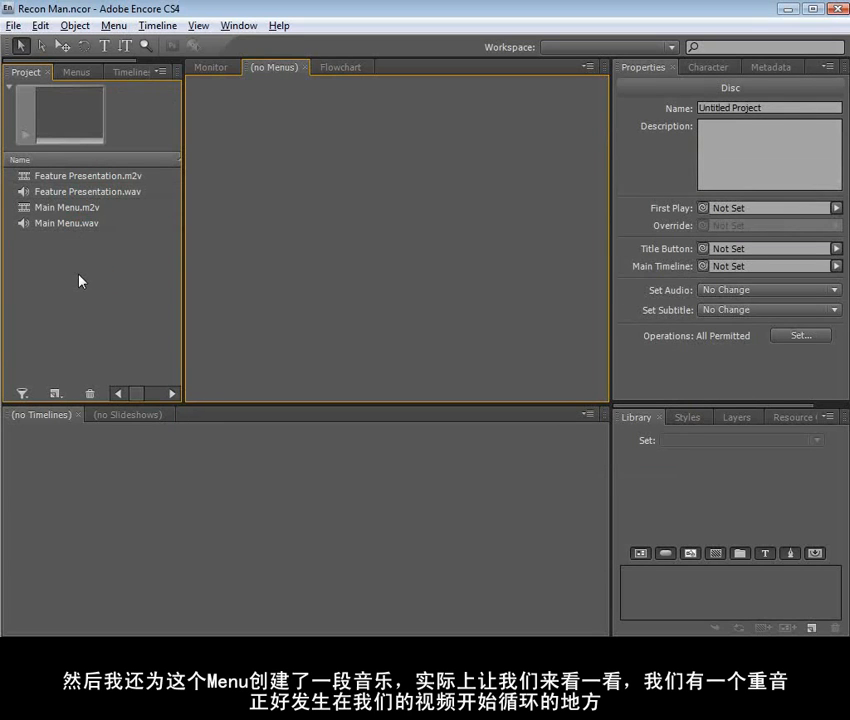
Create a new menu, view it at 50%, and set its aspect ratio to 16:9
{"action": "left_click", "coordinate": [113, 25]}
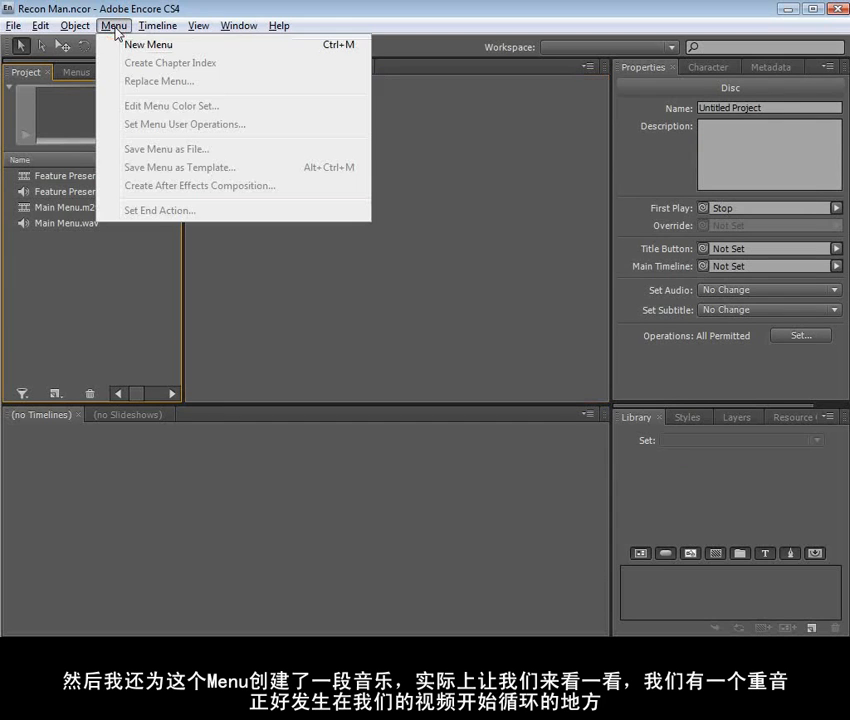
{"action": "left_click", "coordinate": [167, 46]}
{"action": "left_click", "coordinate": [227, 394]}
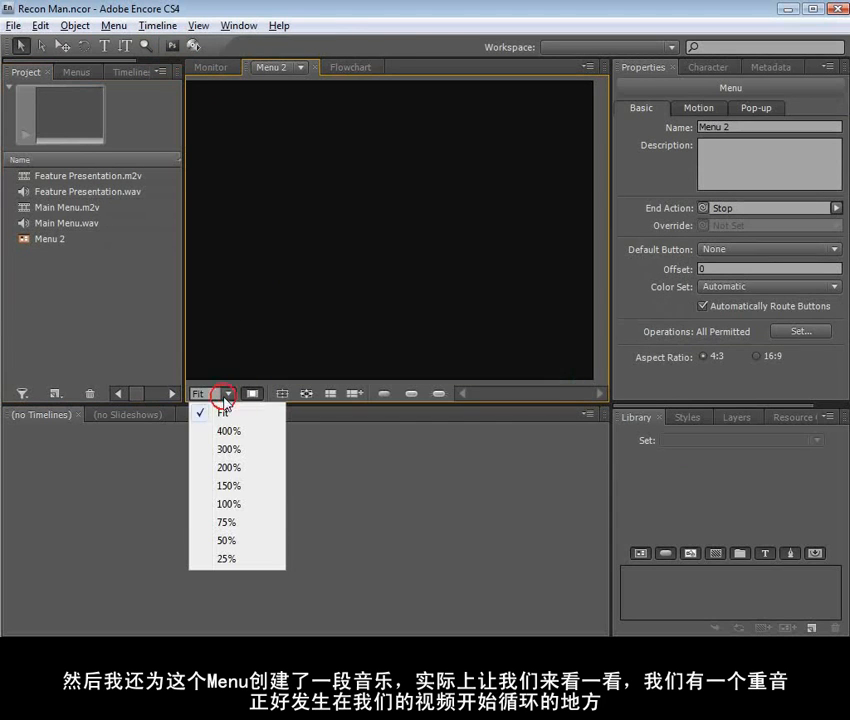
{"action": "left_click", "coordinate": [228, 540]}
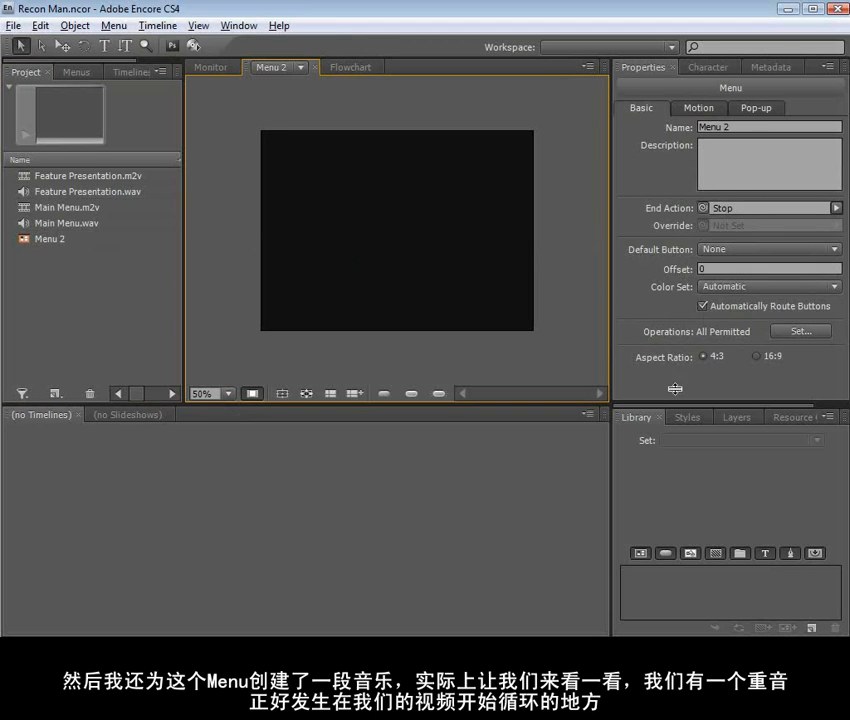
{"action": "left_click", "coordinate": [756, 357]}
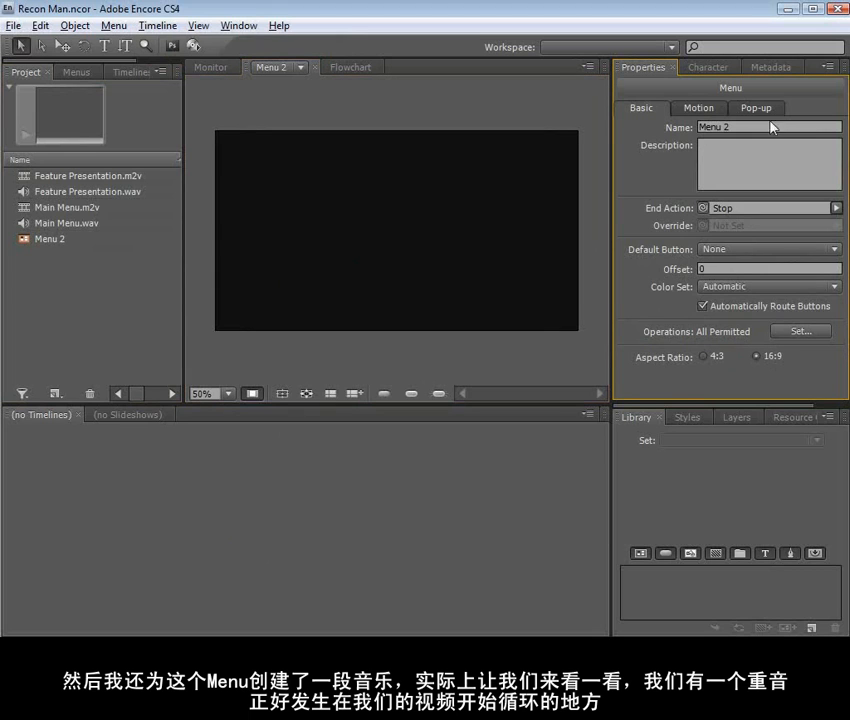
Link Main Menu.m2v as the new menu's motion video and Main Menu.wav as its audio
{"action": "left_click", "coordinate": [700, 108]}
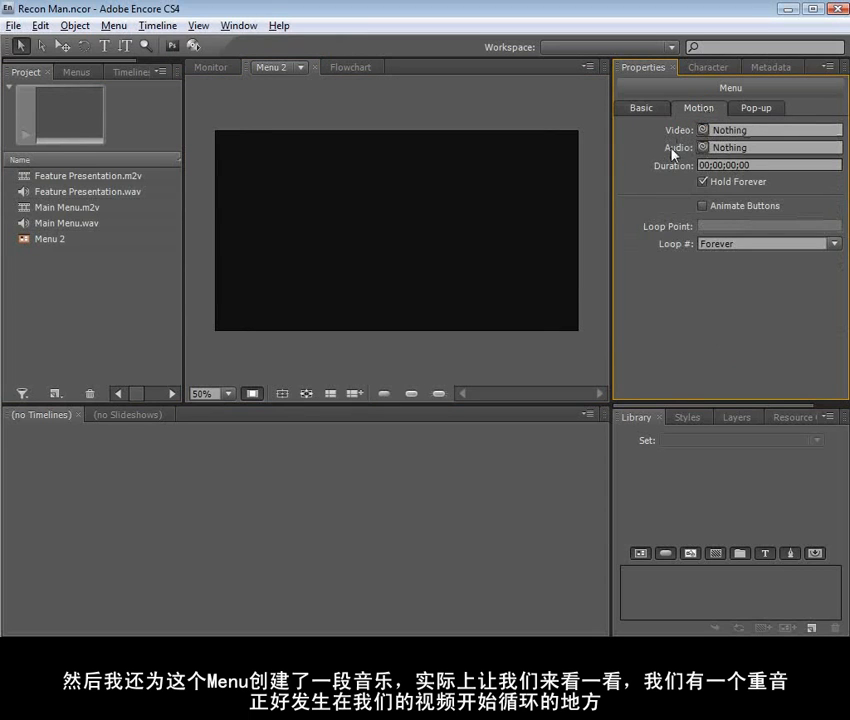
{"action": "left_click_drag", "start_coordinate": [704, 131], "coordinate": [64, 210]}
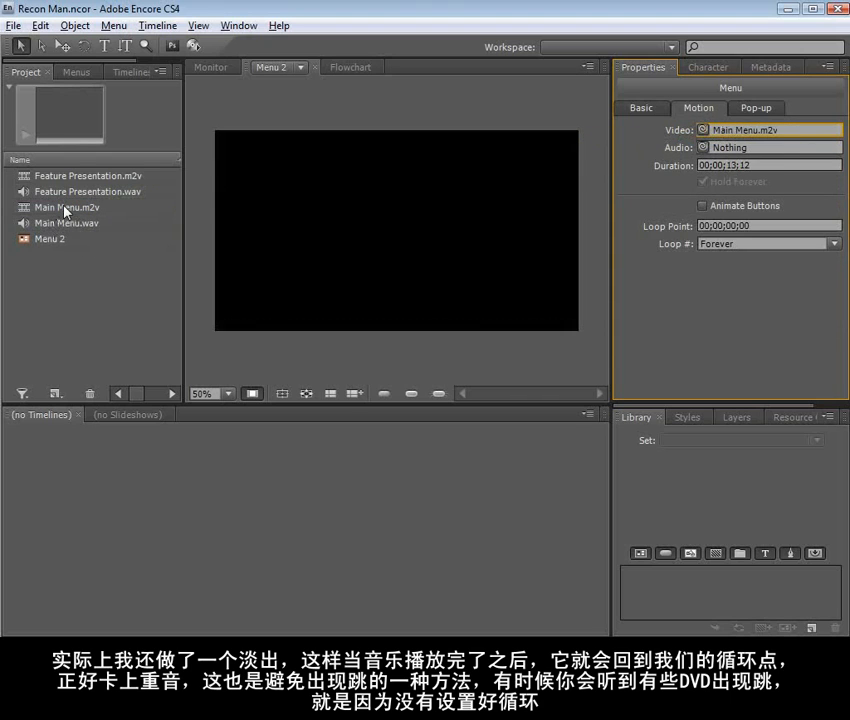
{"action": "left_click_drag", "start_coordinate": [703, 147], "coordinate": [92, 224]}
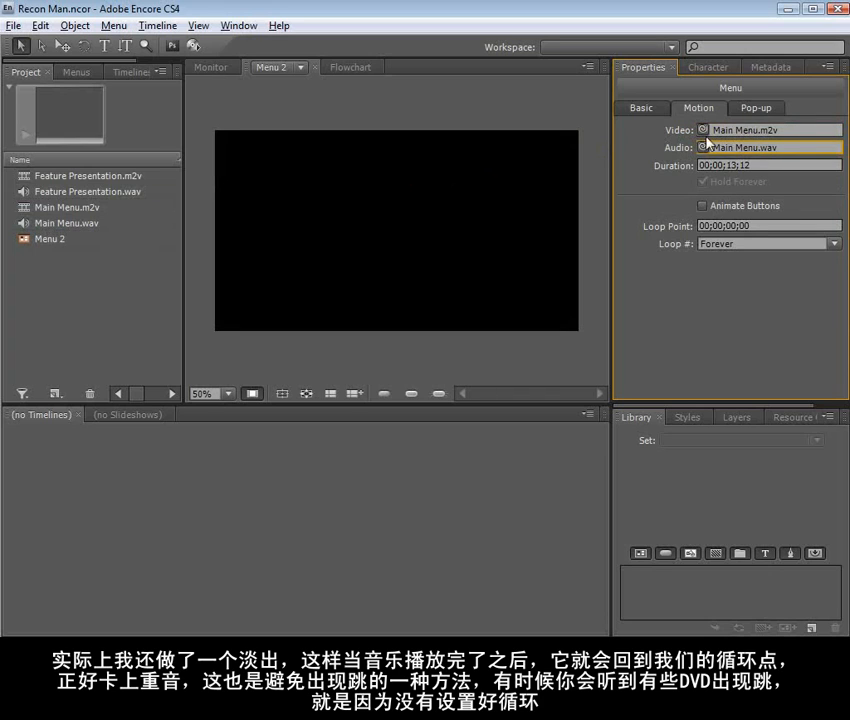
{"action": "left_click", "coordinate": [370, 332]}
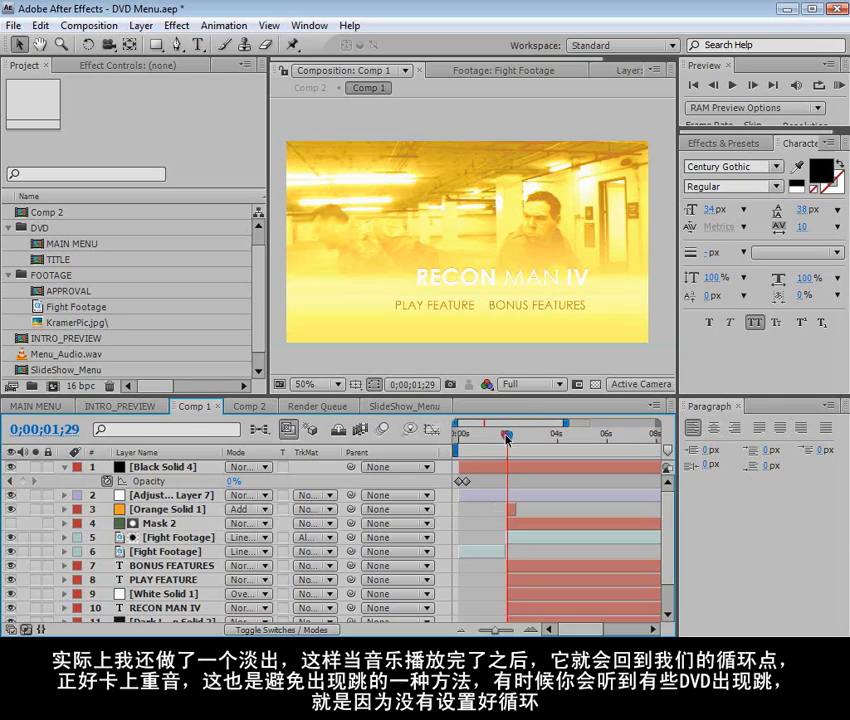
Find the menu's loop start in After Effects by stepping Comp 1 to 0;00;02;00
{"action": "mouse_move", "coordinate": [505, 438]}
{"action": "left_mouse_down"}
{"action": "mouse_move", "coordinate": [512, 438]}
{"action": "mouse_move", "coordinate": [496, 440]}
{"action": "mouse_move", "coordinate": [510, 440]}
{"action": "mouse_move", "coordinate": [505, 446]}
{"action": "left_mouse_up"}
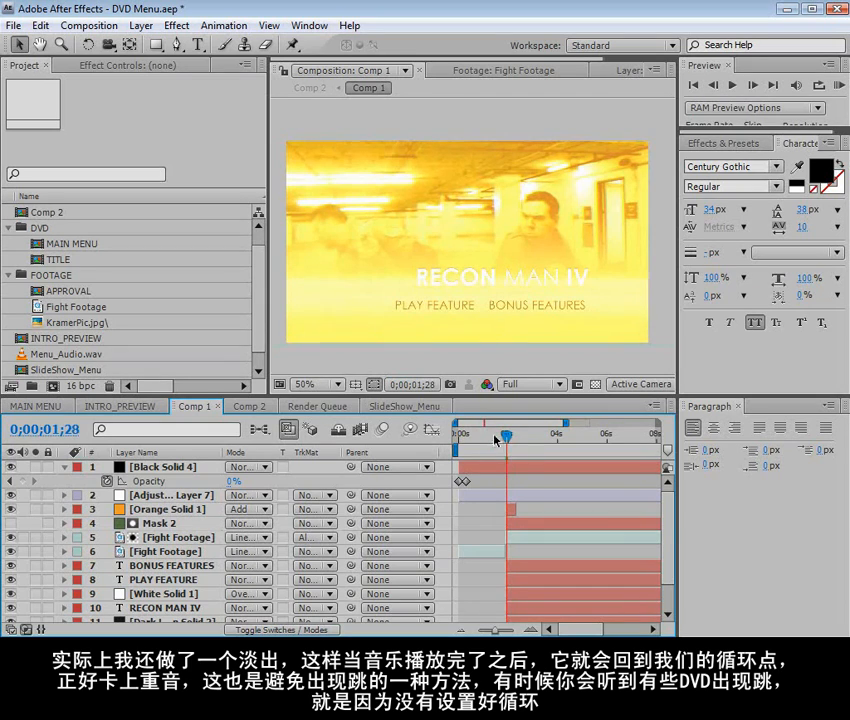
{"action": "key", "text": "Page_Down"}
{"action": "key", "text": "Page_Down"}
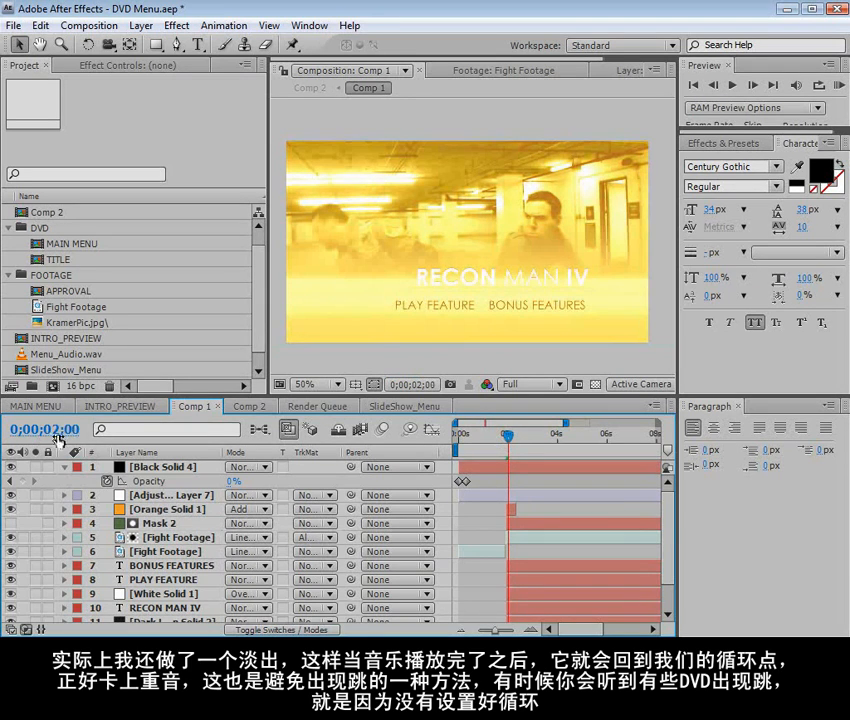
Return to Encore and set the menu's loop point to 00;00;02;00
{"action": "key", "text": "alt+Tab"}
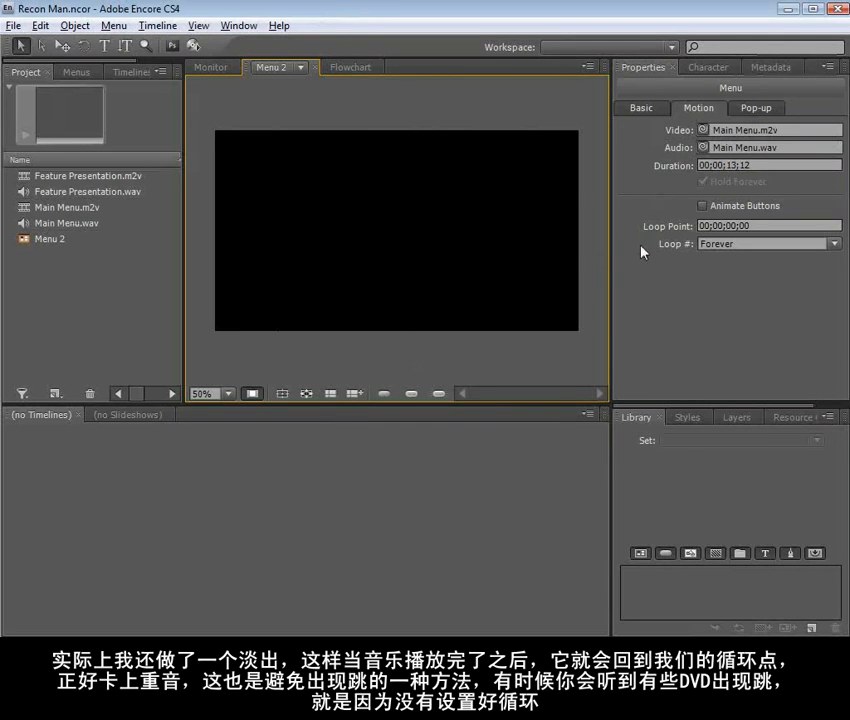
{"action": "left_click", "coordinate": [735, 226]}
{"action": "key", "text": "BackSpace"}
{"action": "type", "text": "2"}
{"action": "left_click", "coordinate": [685, 299]}
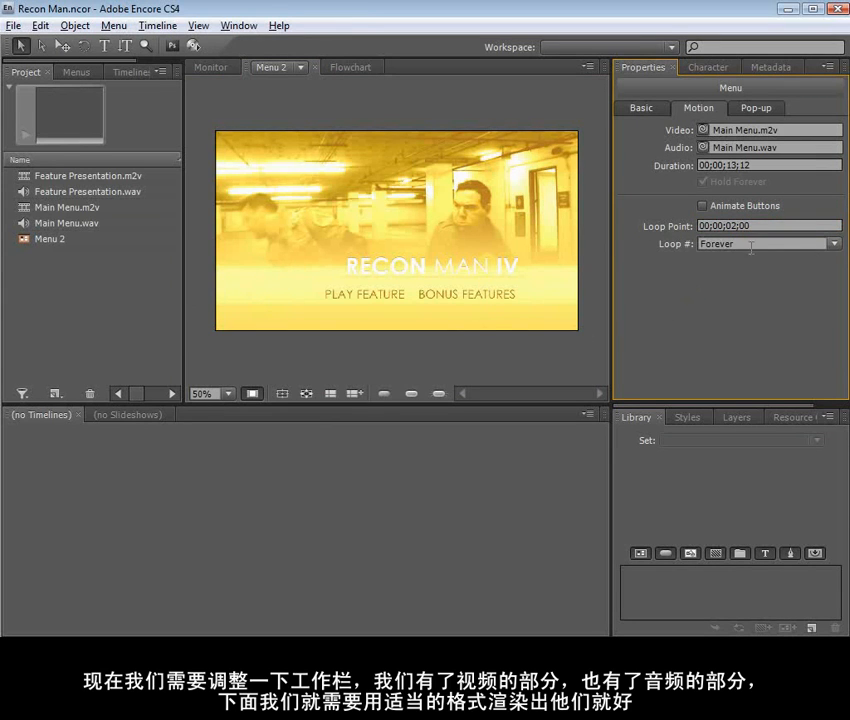
Show Menu 2's basic properties and open the menu for editing in Photoshop
{"action": "left_click", "coordinate": [642, 108]}
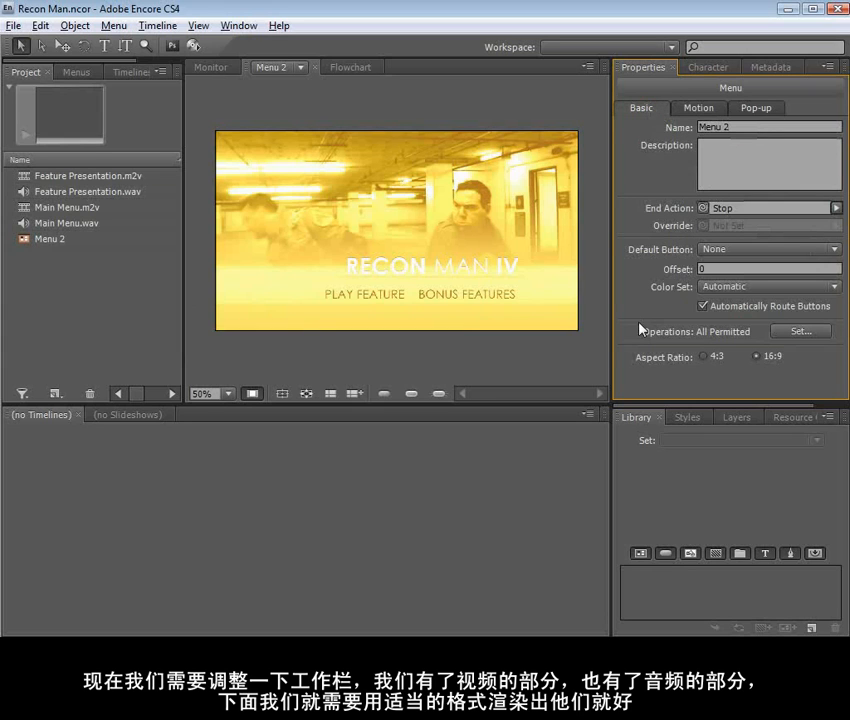
{"action": "left_click", "coordinate": [440, 369]}
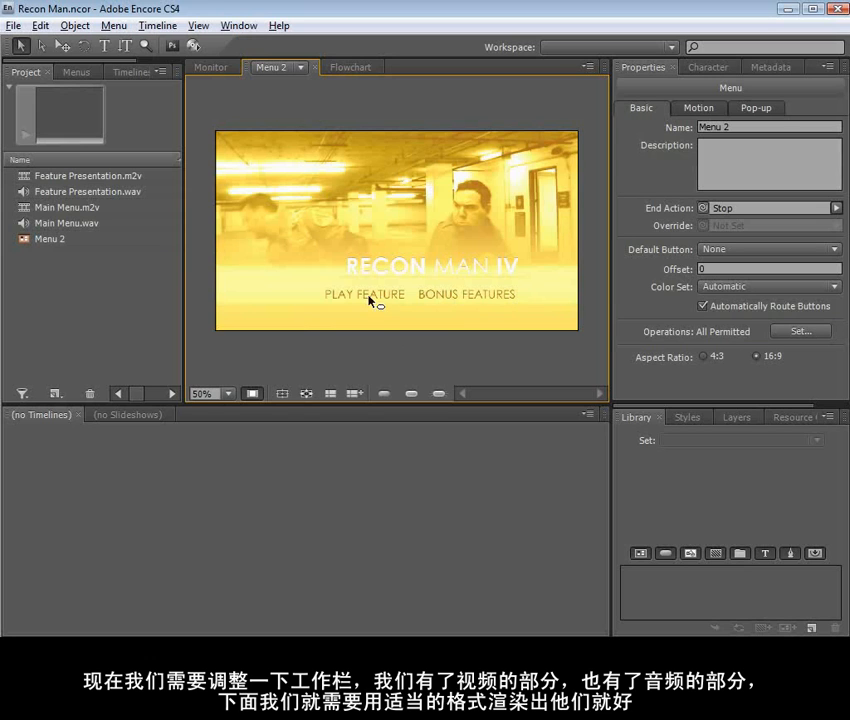
{"action": "right_click", "coordinate": [243, 155]}
{"action": "left_click", "coordinate": [252, 304]}
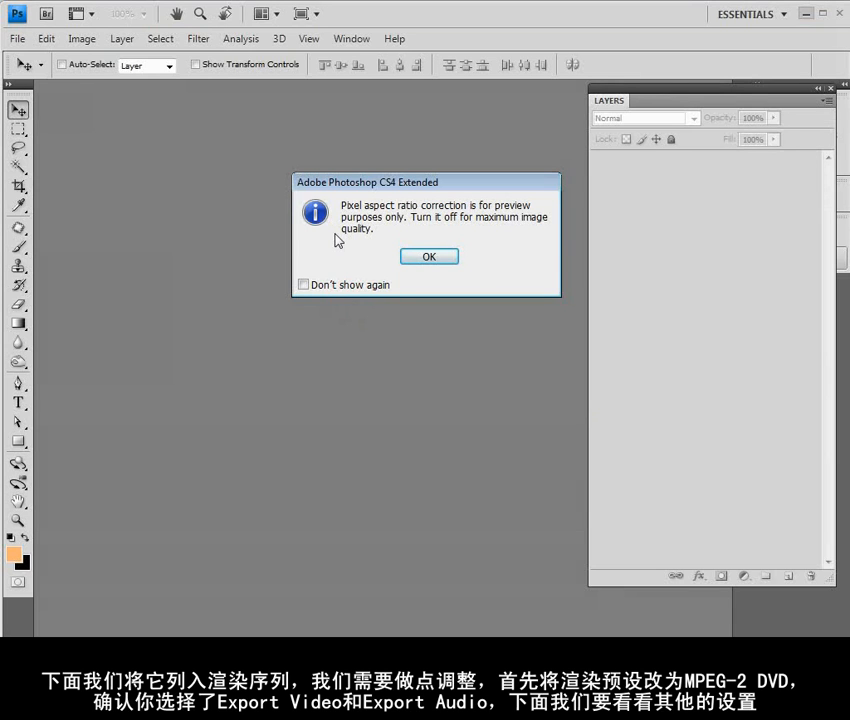
Accept the pixel aspect ratio notice and add a layer group named (+) Button above the background
{"action": "left_click", "coordinate": [429, 261]}
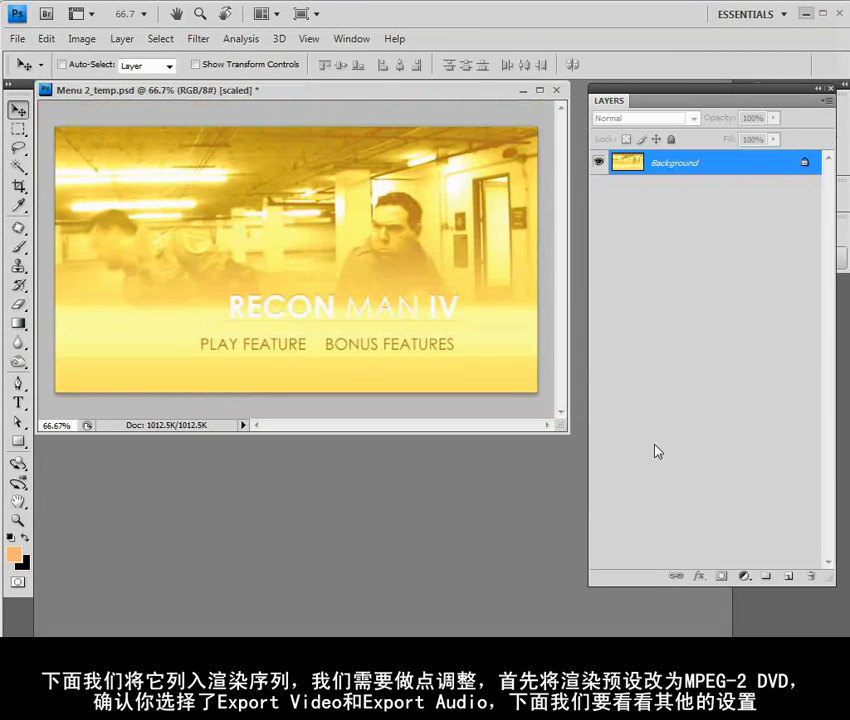
{"action": "left_click", "coordinate": [765, 577]}
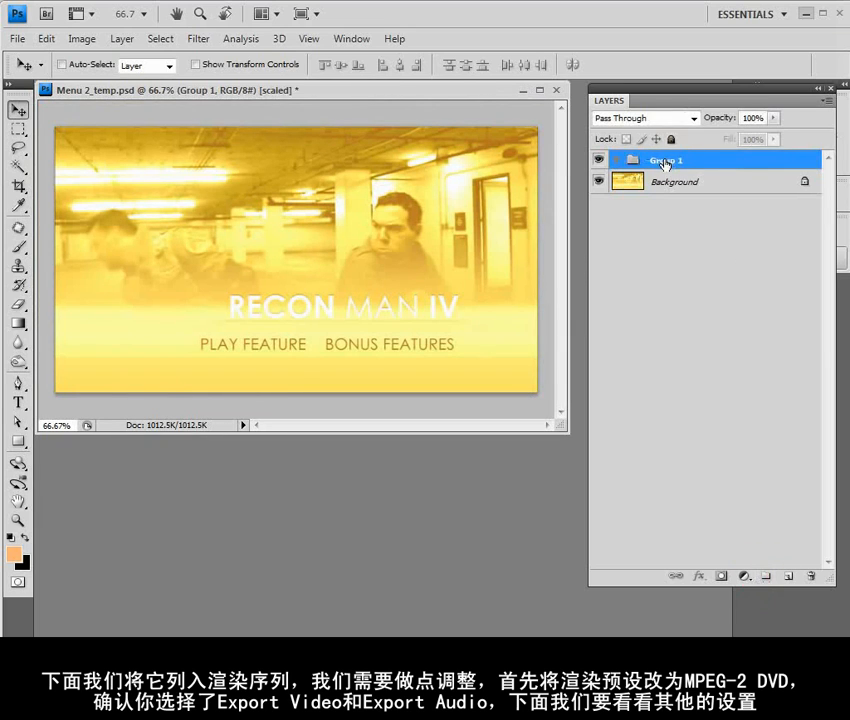
{"action": "double_click", "coordinate": [667, 161]}
{"action": "type", "text": "(+) Button"}
{"action": "key", "text": "Return"}
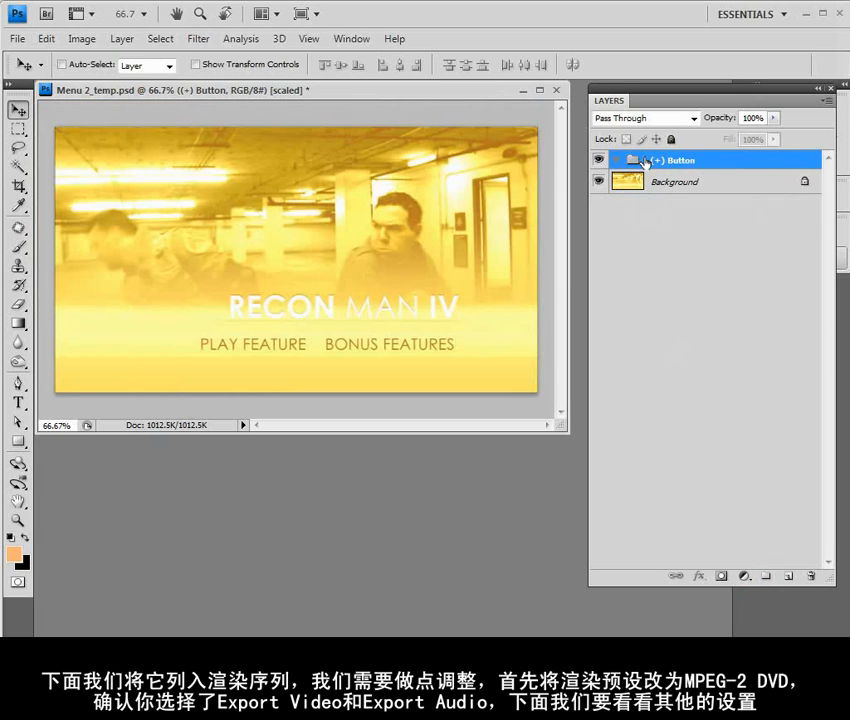
Draw a rectangle shape layer covering the PLAY FEATURE text inside the (+) Button group
{"action": "left_click", "coordinate": [18, 441]}
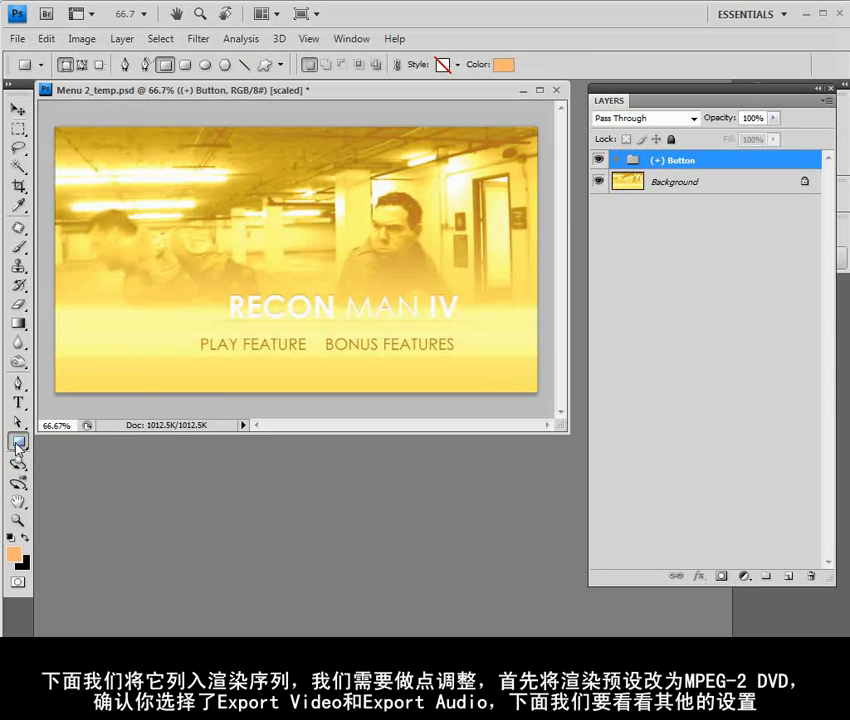
{"action": "left_click", "coordinate": [65, 65]}
{"action": "left_click_drag", "start_coordinate": [194, 332], "coordinate": [316, 357]}
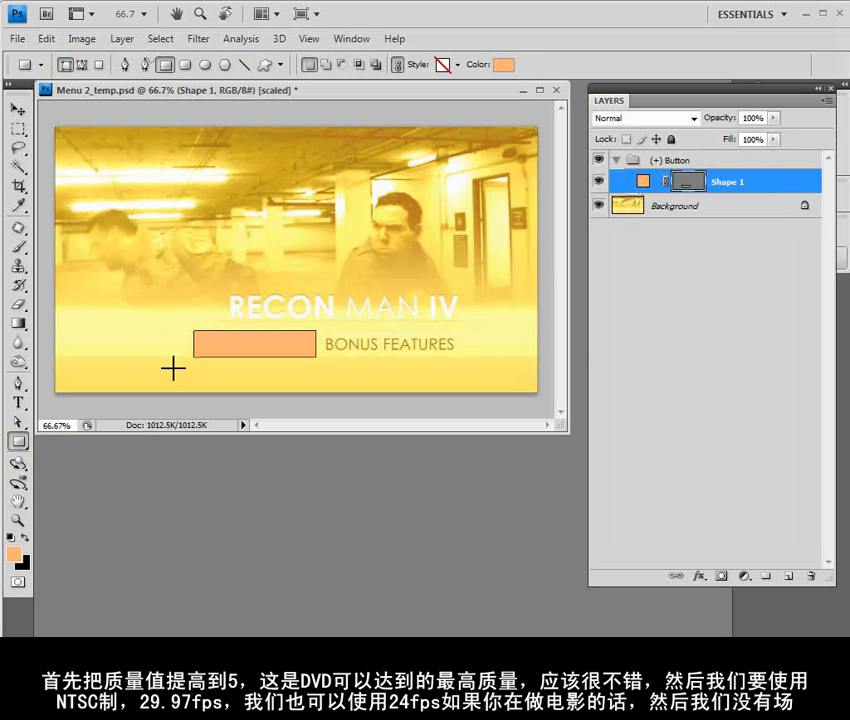
{"action": "key", "text": "v"}
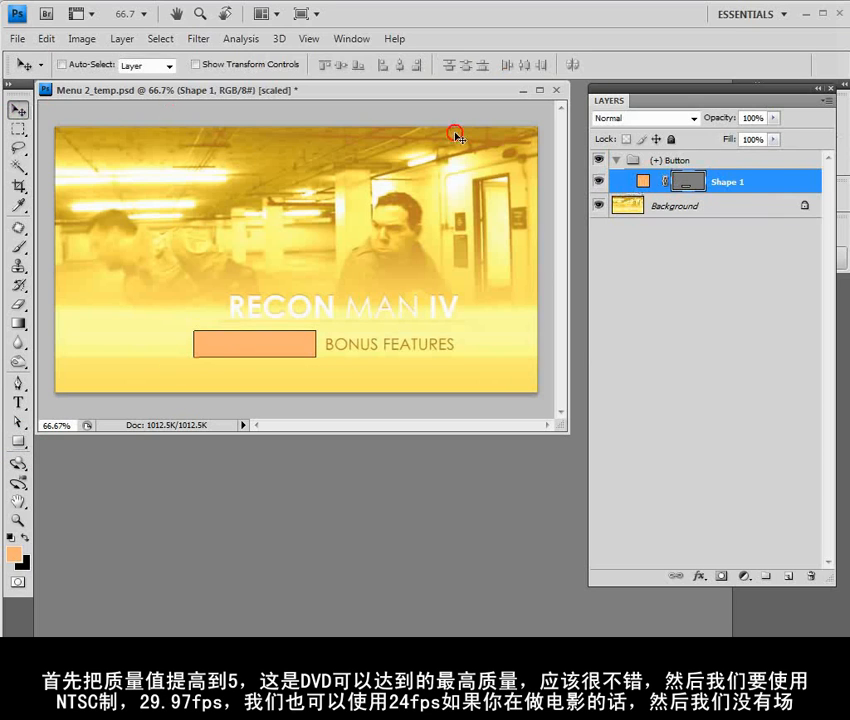
{"action": "left_click", "coordinate": [680, 160]}
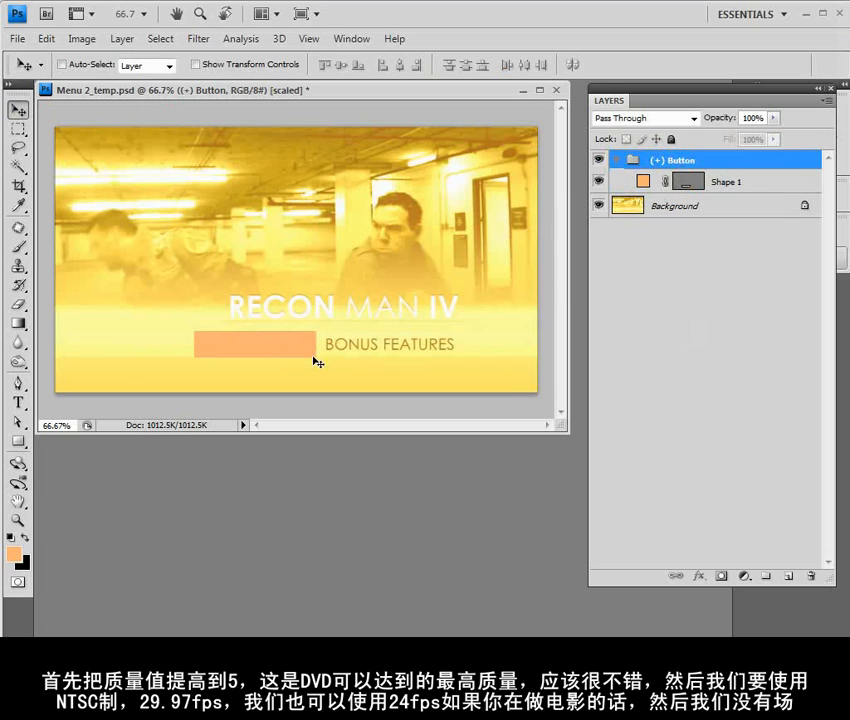
Set the rectangle shape layer's opacity to 50%
{"action": "left_click", "coordinate": [720, 182]}
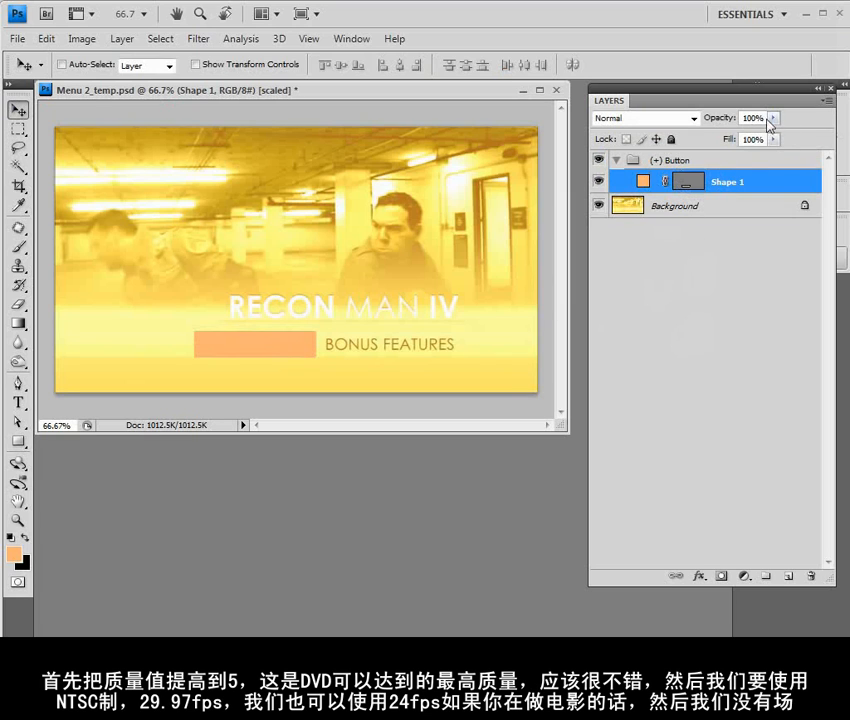
{"action": "left_click", "coordinate": [771, 118]}
{"action": "left_click_drag", "start_coordinate": [711, 138], "coordinate": [732, 137]}
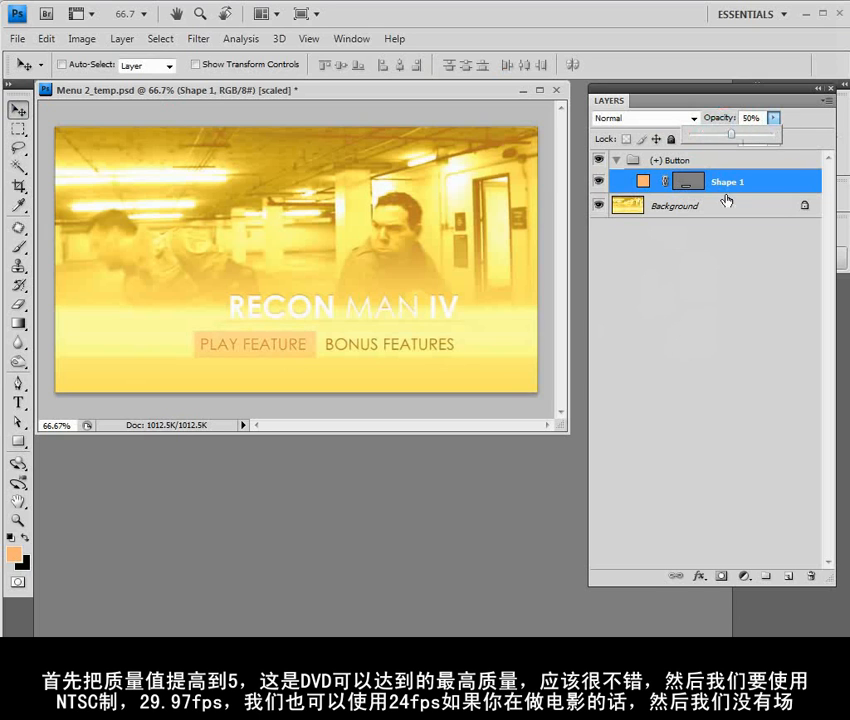
{"action": "left_click", "coordinate": [670, 203]}
Change the rectangle's fill colour to orange-red ea5325
{"action": "double_click", "coordinate": [643, 181]}
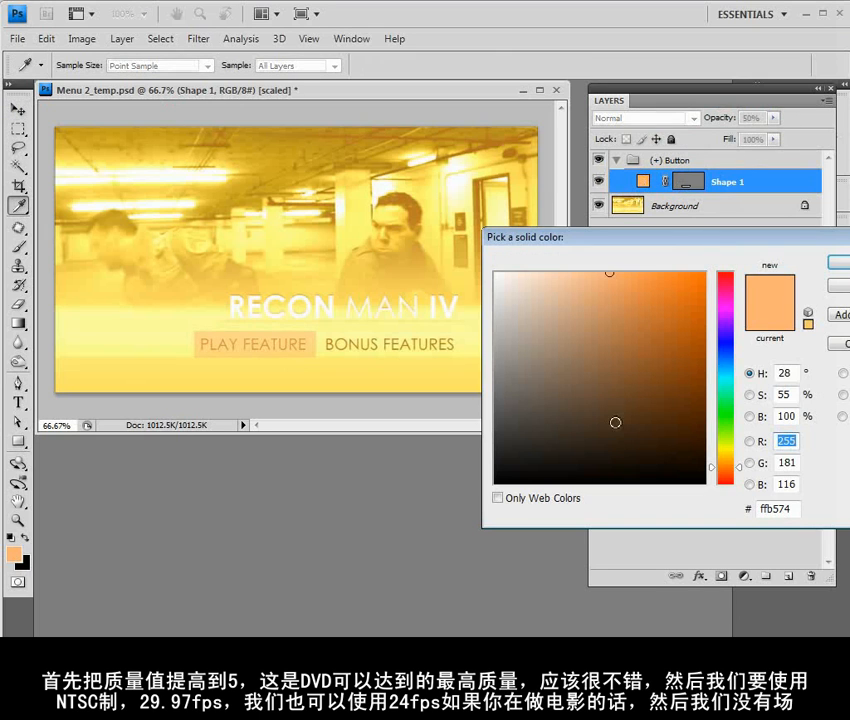
{"action": "left_click", "coordinate": [730, 476]}
{"action": "left_click", "coordinate": [698, 281]}
{"action": "left_click", "coordinate": [675, 289]}
{"action": "left_click", "coordinate": [673, 289]}
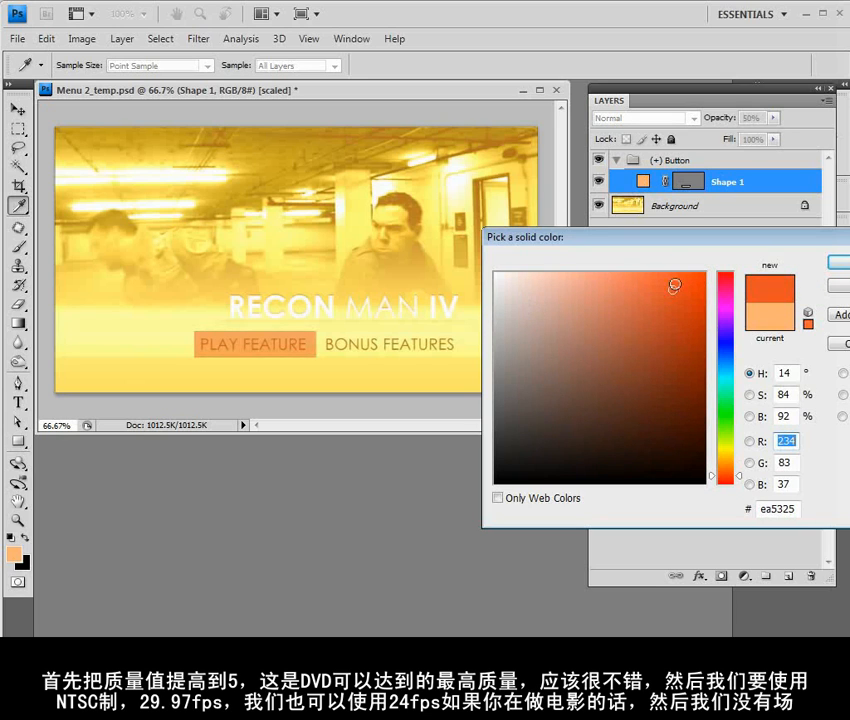
{"action": "left_click", "coordinate": [838, 262]}
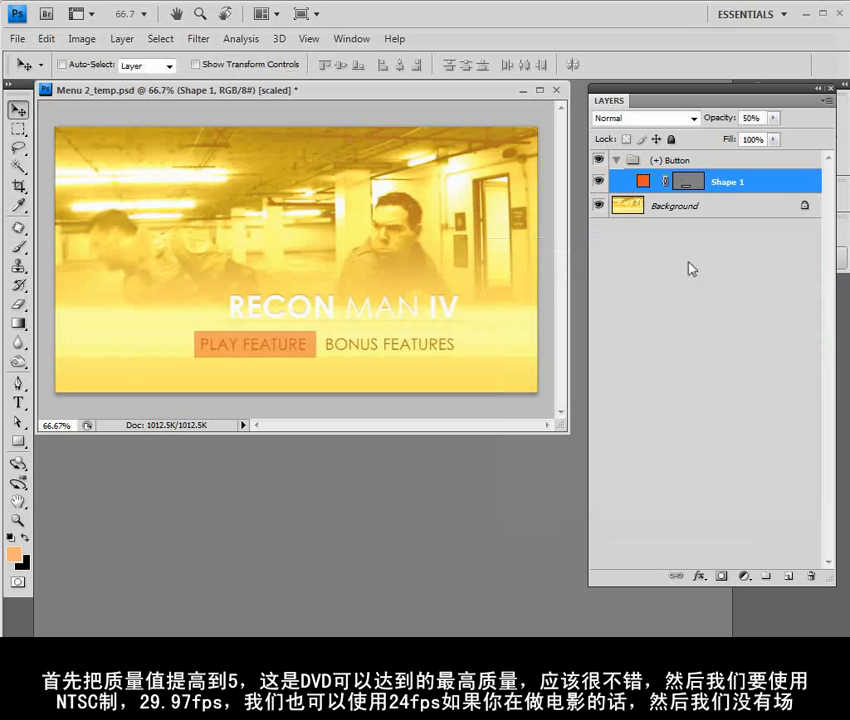
Rename the rectangle's shape layer as (=1)
{"action": "double_click", "coordinate": [722, 183]}
{"action": "type", "text": "("}
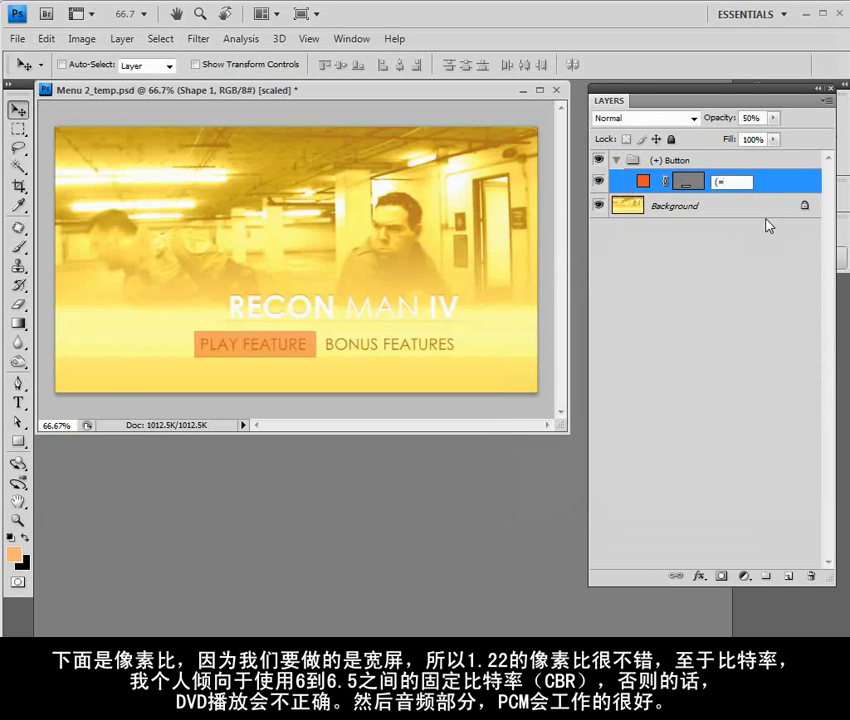
{"action": "type", "text": "=1)"}
{"action": "left_click", "coordinate": [766, 225]}
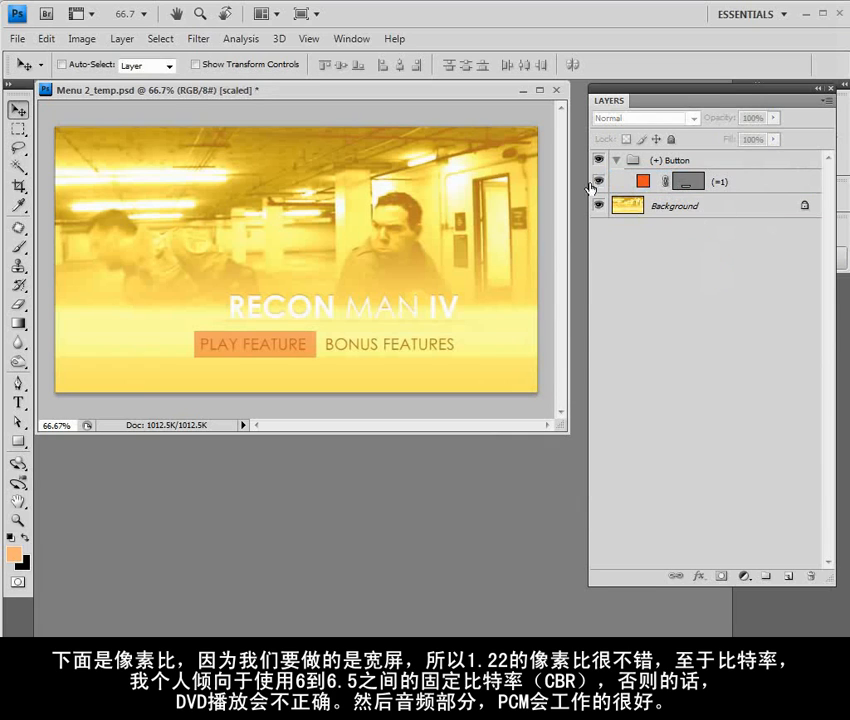
Hide the (=1) layer and save the menu file
{"action": "left_click", "coordinate": [598, 181]}
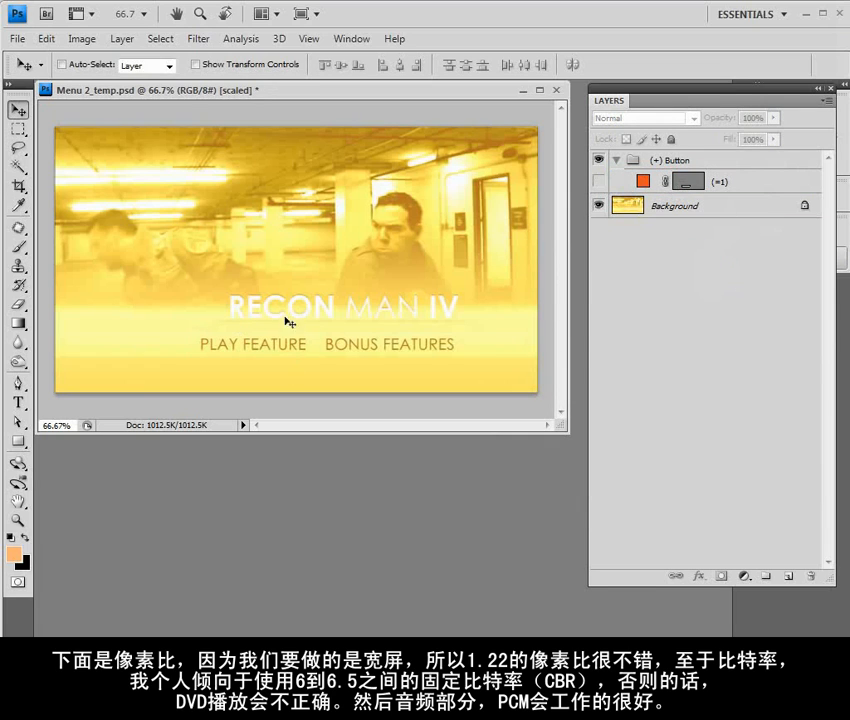
{"action": "left_click", "coordinate": [17, 38]}
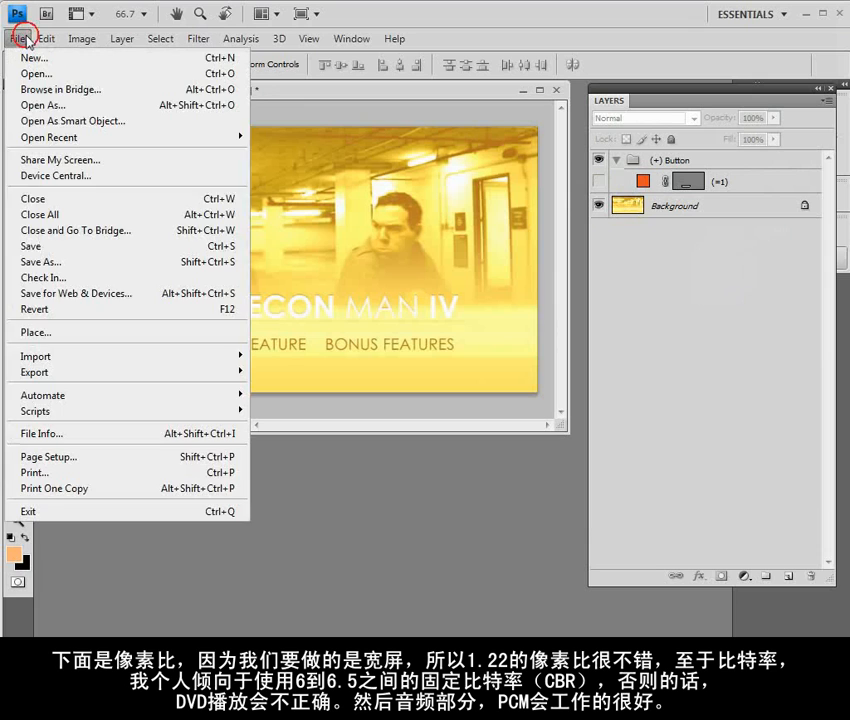
{"action": "left_click", "coordinate": [30, 246]}
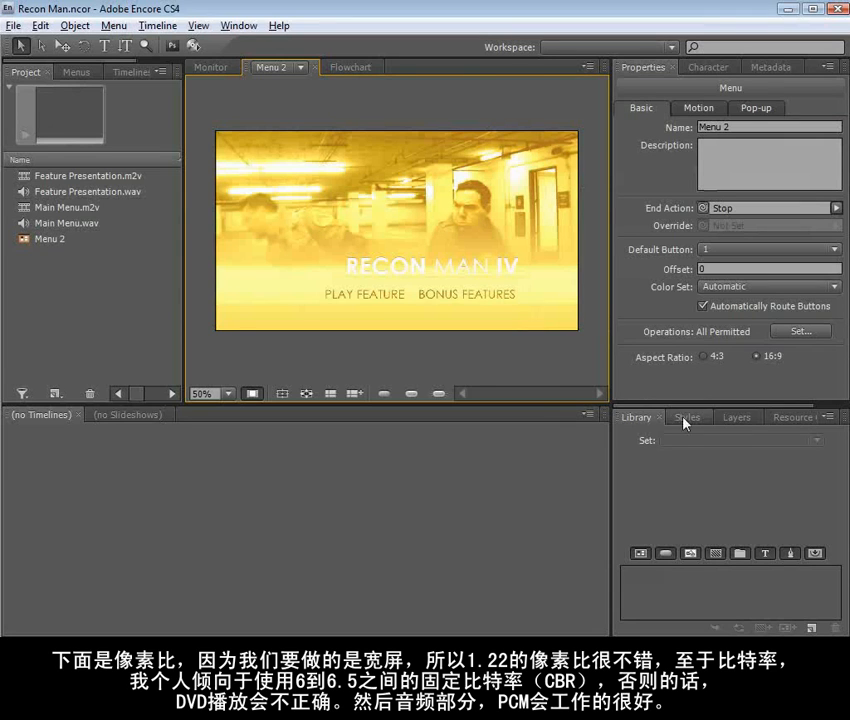
In Encore, examine Menu 2's layers and show the selected highlight state of its button
{"action": "left_click", "coordinate": [736, 418]}
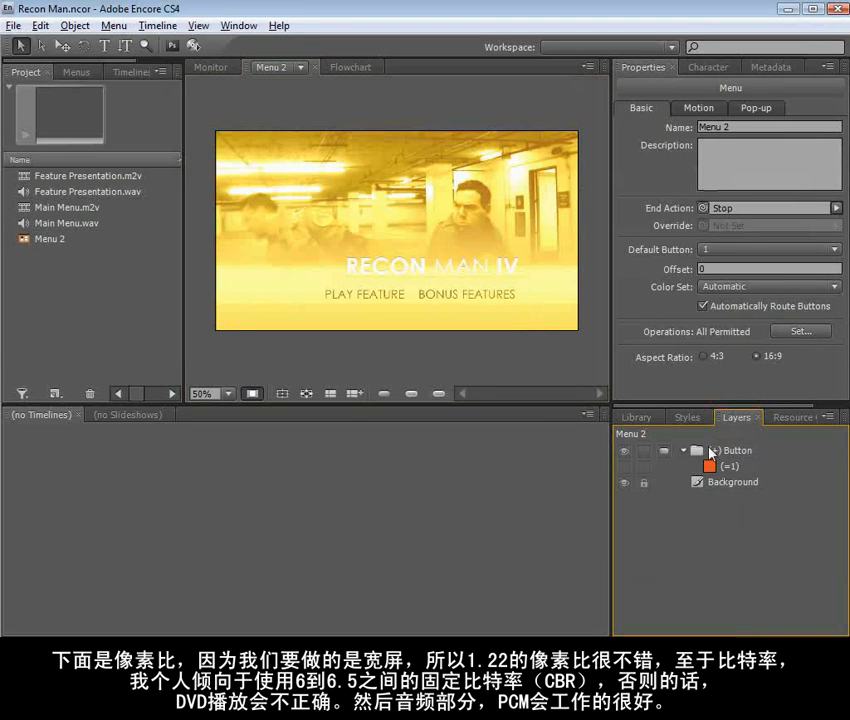
{"action": "left_click", "coordinate": [447, 291]}
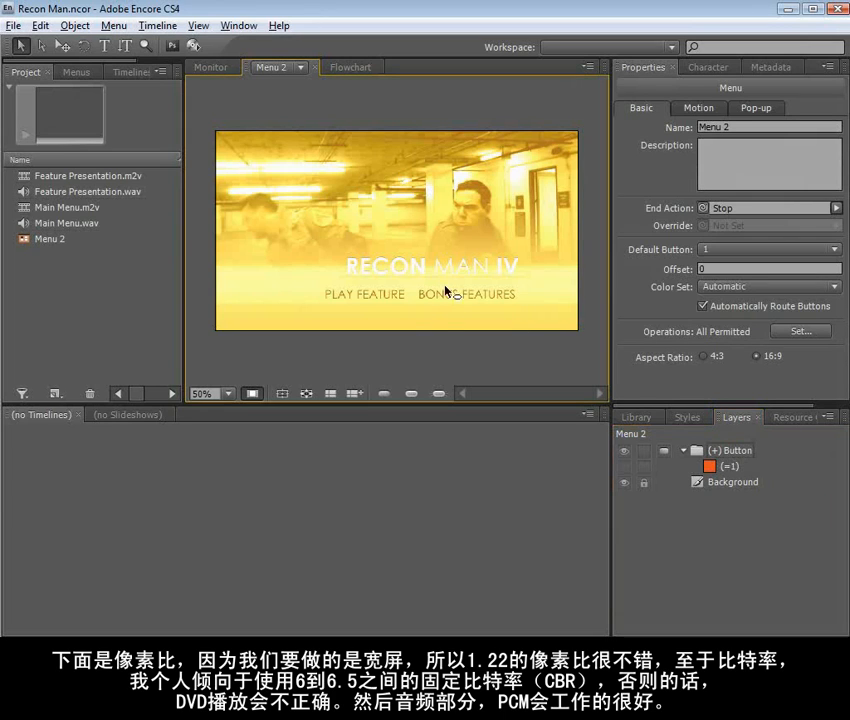
{"action": "left_click", "coordinate": [410, 395]}
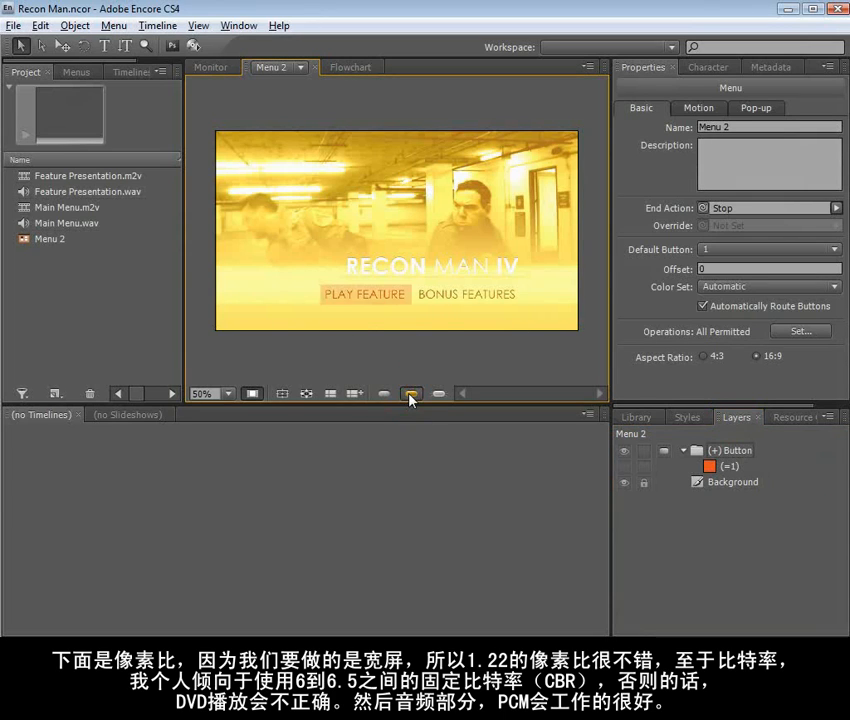
Enlarge the PLAY FEATURE button and move it over the man in the menu picture
{"action": "left_click", "coordinate": [367, 297]}
{"action": "left_click_drag", "start_coordinate": [411, 282], "coordinate": [434, 205]}
{"action": "left_click_drag", "start_coordinate": [399, 258], "coordinate": [487, 220]}
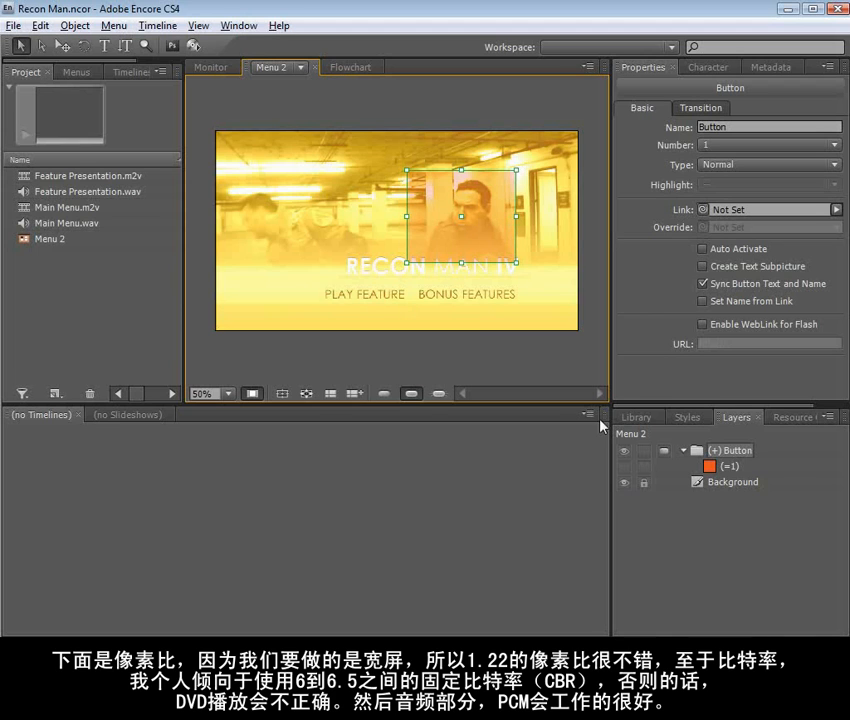
Store the button in the library as Golden Button and place a second copy on the menu over the blurred figures
{"action": "left_click", "coordinate": [635, 418]}
{"action": "left_click_drag", "start_coordinate": [432, 213], "coordinate": [628, 578]}
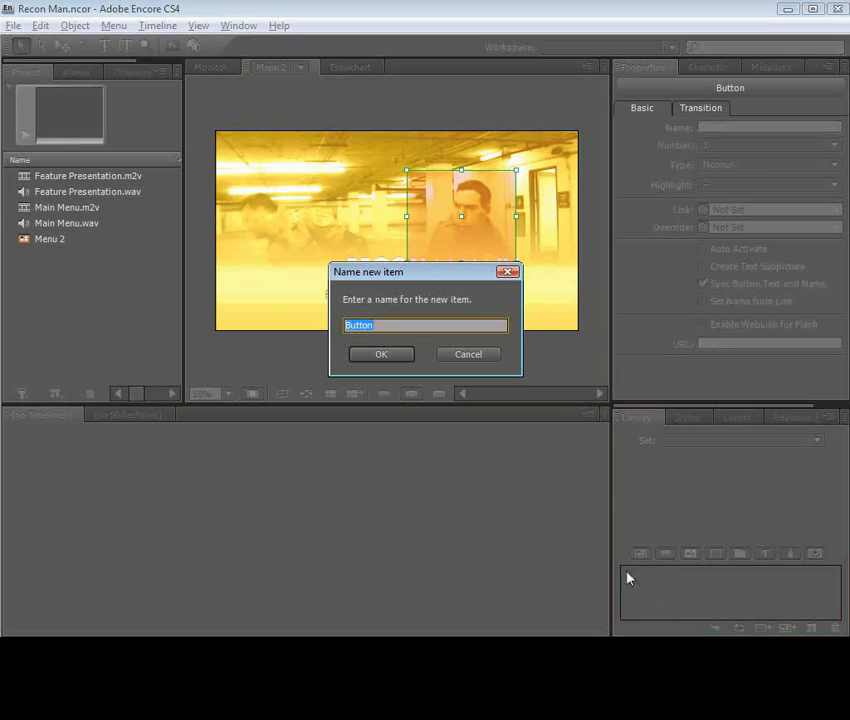
{"action": "type", "text": "Golden B"}
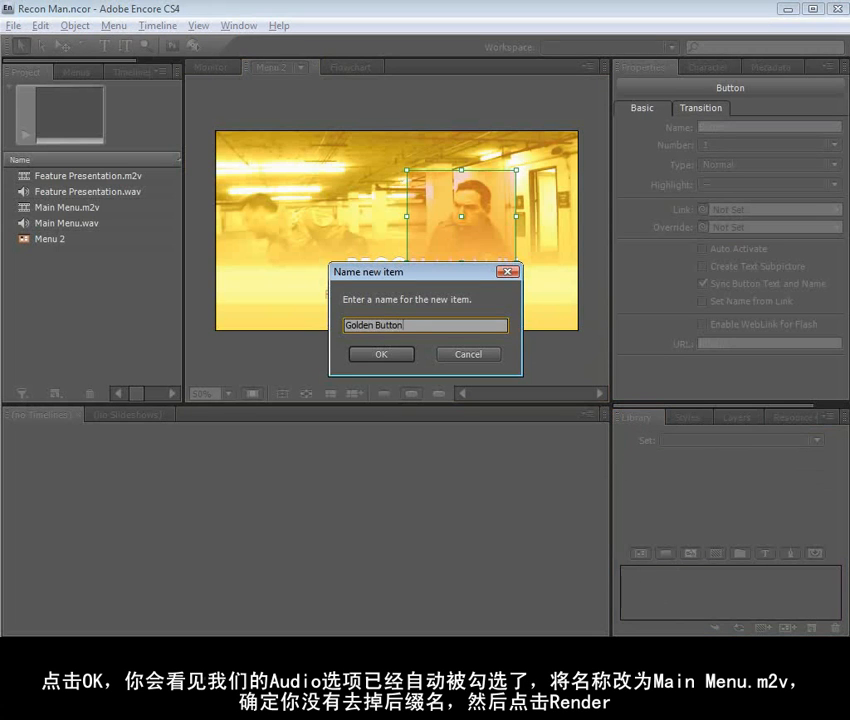
{"action": "left_click", "coordinate": [389, 356]}
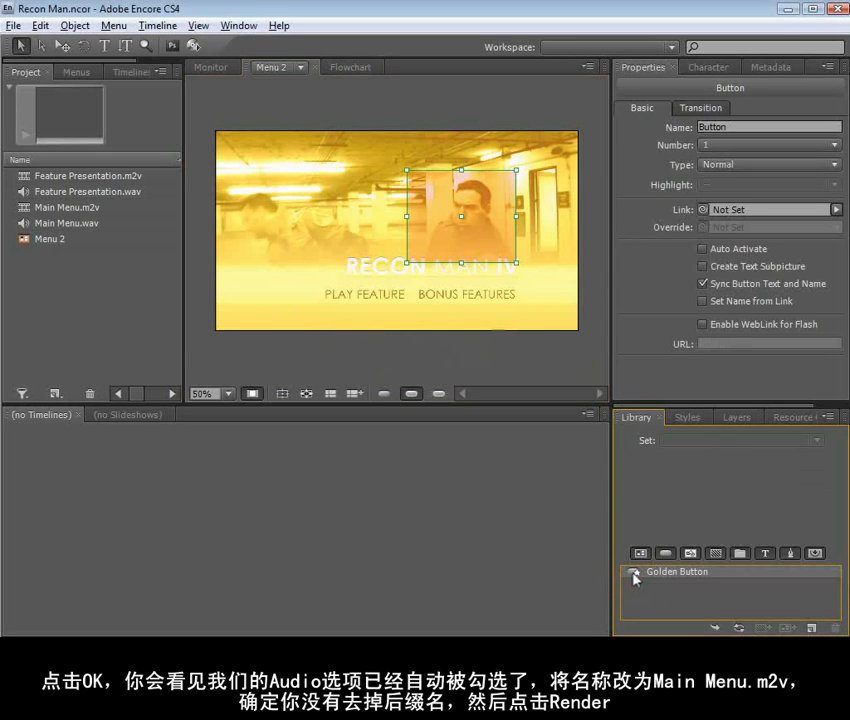
{"action": "left_click_drag", "start_coordinate": [428, 347], "coordinate": [287, 257]}
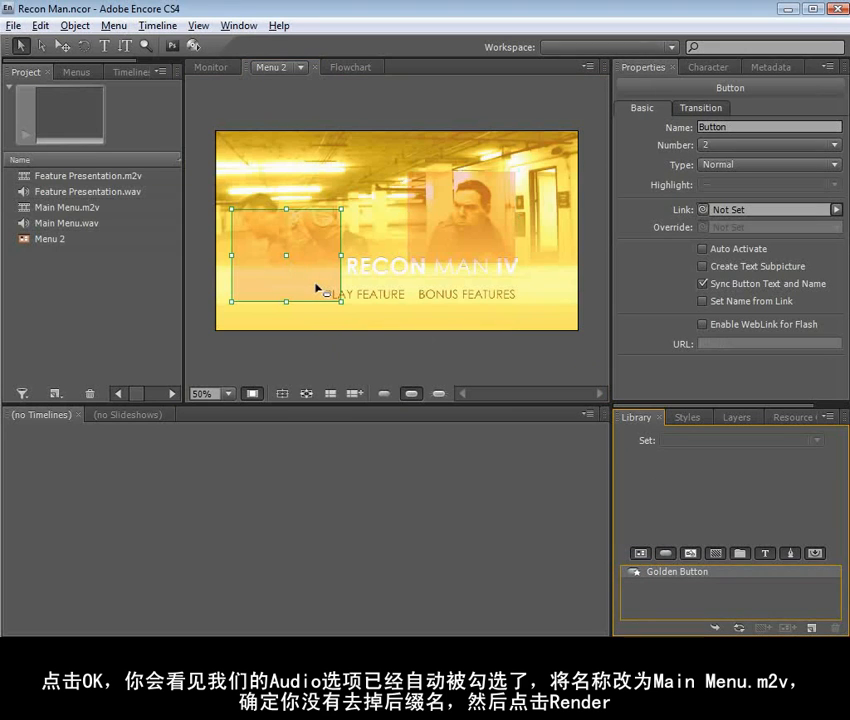
Open the menu in Photoshop and recolour the second button's (=1) highlight layer to blue 2561ea
{"action": "left_click", "coordinate": [397, 309]}
{"action": "right_click", "coordinate": [394, 318]}
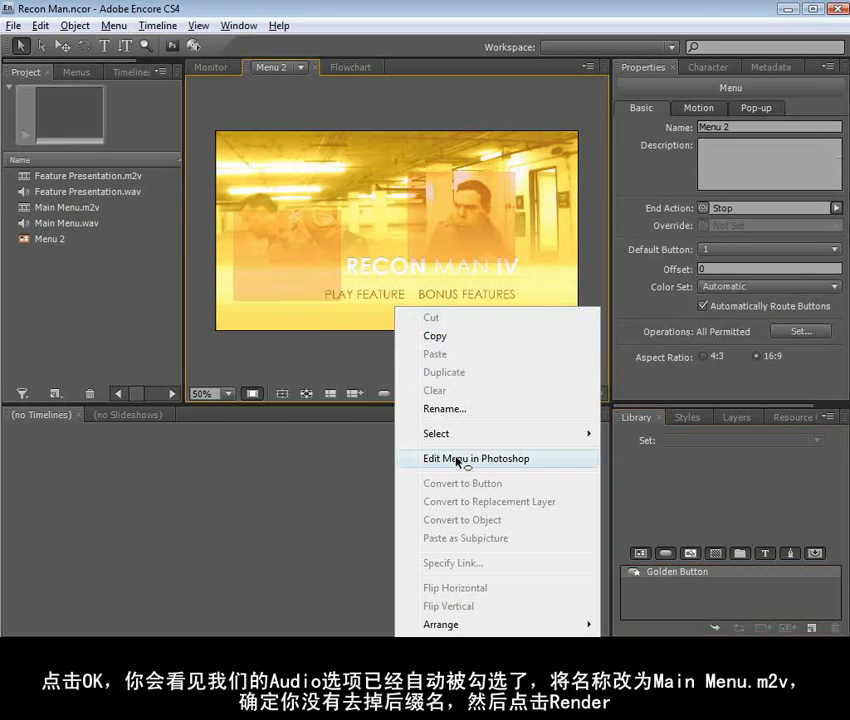
{"action": "left_click", "coordinate": [414, 455]}
{"action": "left_click", "coordinate": [486, 258]}
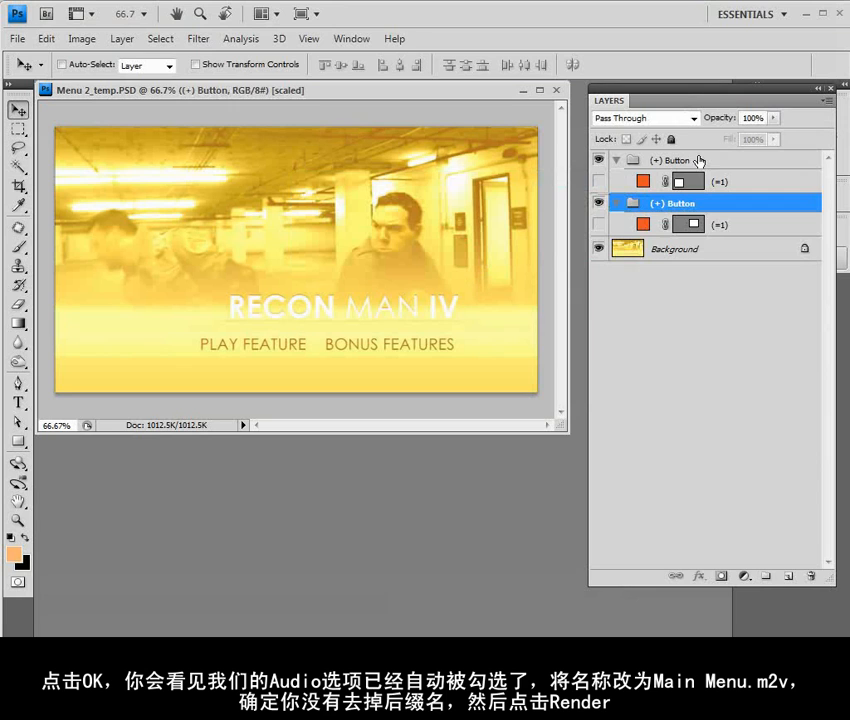
{"action": "double_click", "coordinate": [643, 183]}
{"action": "left_click", "coordinate": [723, 353]}
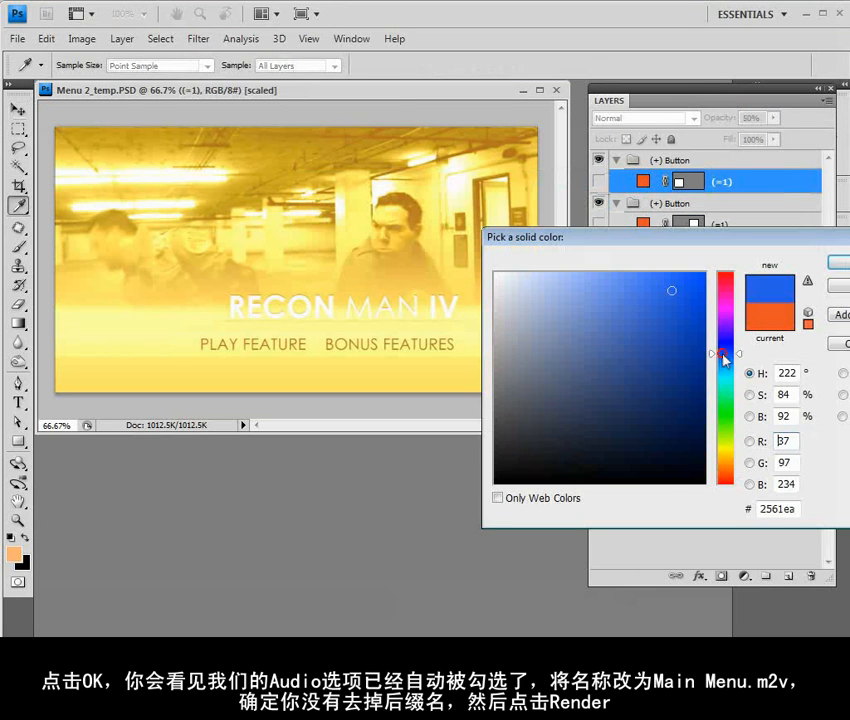
{"action": "key", "text": "Return"}
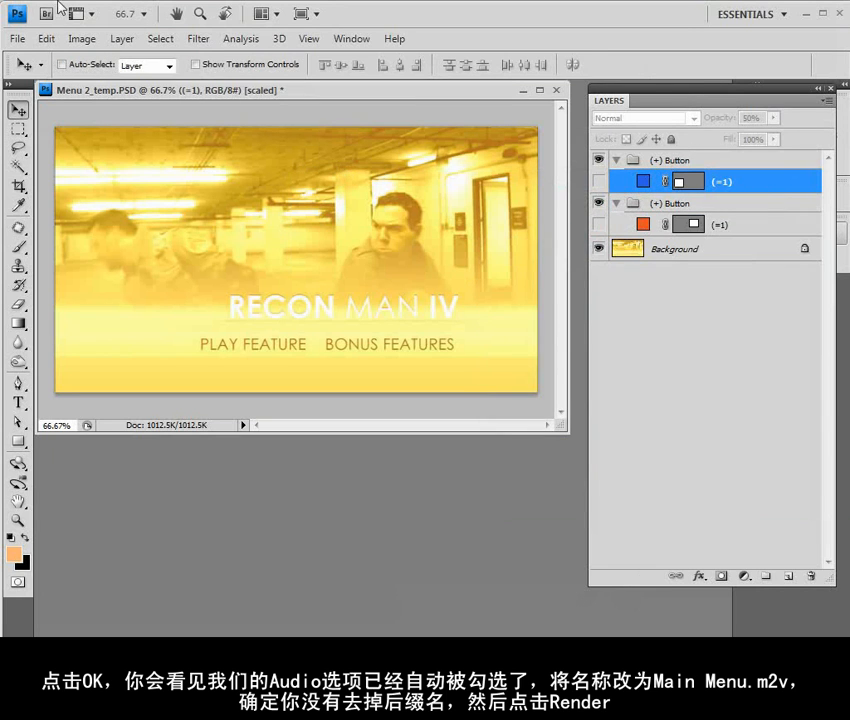
Save the recoloured menu and switch back to Encore to check the buttons' highlights
{"action": "left_click", "coordinate": [16, 37]}
{"action": "left_click", "coordinate": [43, 244]}
{"action": "key", "text": "alt+Tab"}
{"action": "left_click", "coordinate": [444, 243]}
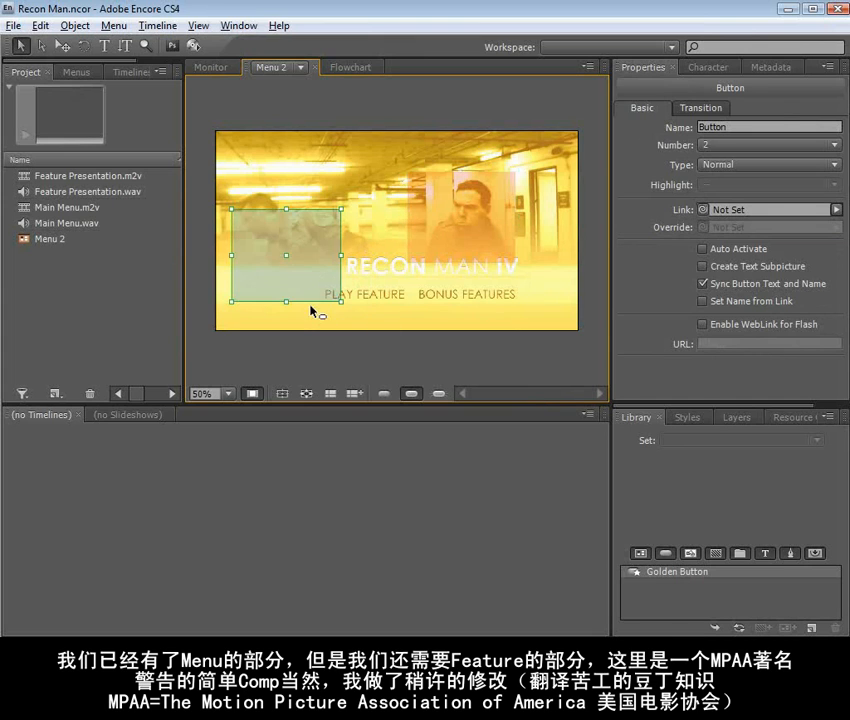
Delete the blue button, then move and resize the orange button to fit over PLAY FEATURE
{"action": "left_click", "coordinate": [281, 258]}
{"action": "left_click", "coordinate": [446, 228]}
{"action": "left_click_drag", "start_coordinate": [467, 228], "coordinate": [400, 270]}
{"action": "left_click_drag", "start_coordinate": [431, 210], "coordinate": [407, 285]}
{"action": "left_click", "coordinate": [427, 266]}
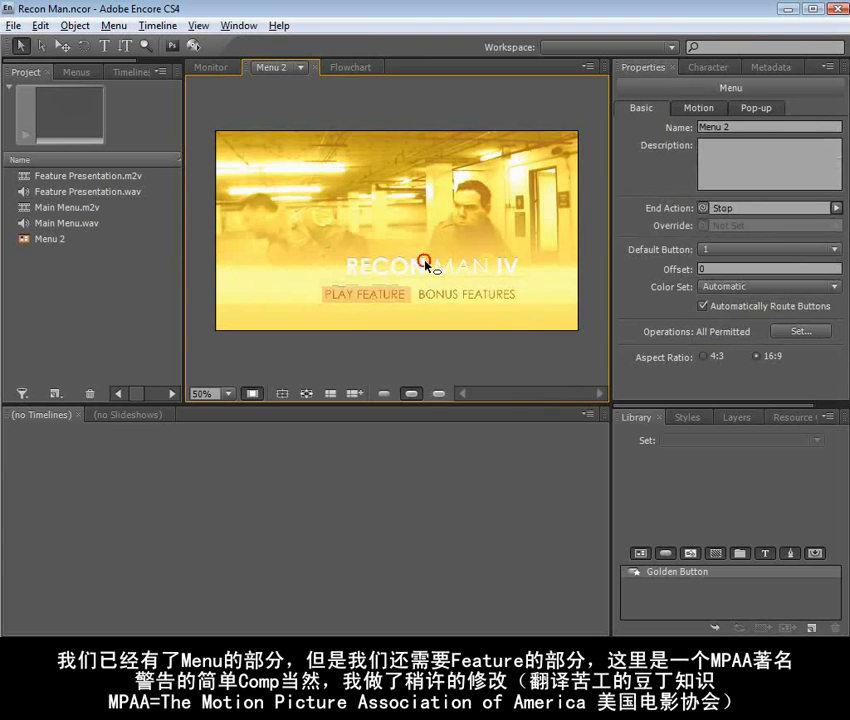
Duplicate the PLAY FEATURE button onto the BONUS FEATURES text
{"action": "left_click", "coordinate": [347, 290]}
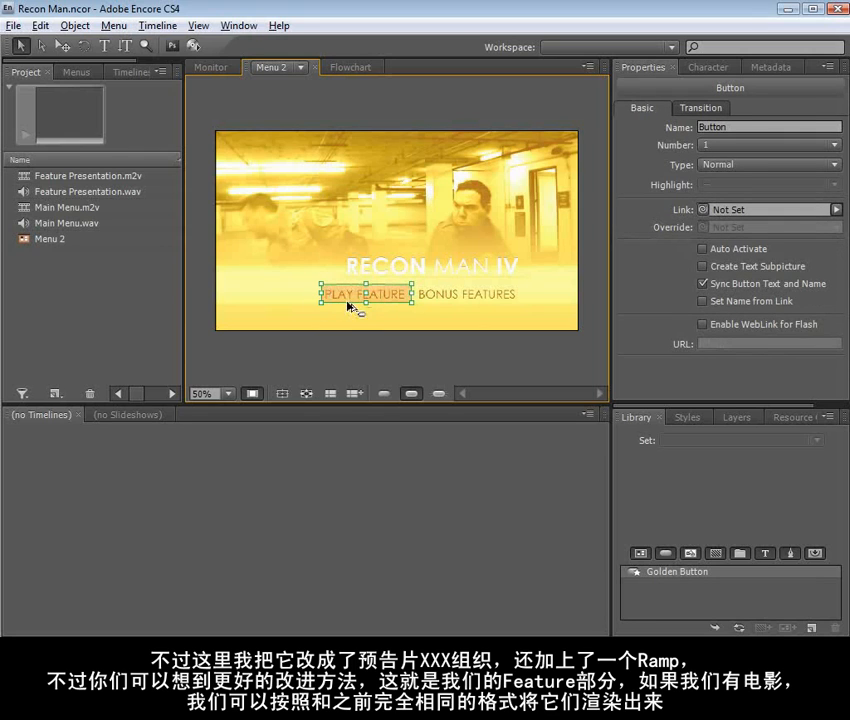
{"action": "left_click_drag", "start_coordinate": [347, 292], "coordinate": [440, 300]}
{"action": "left_click", "coordinate": [435, 266]}
{"action": "left_click", "coordinate": [431, 292]}
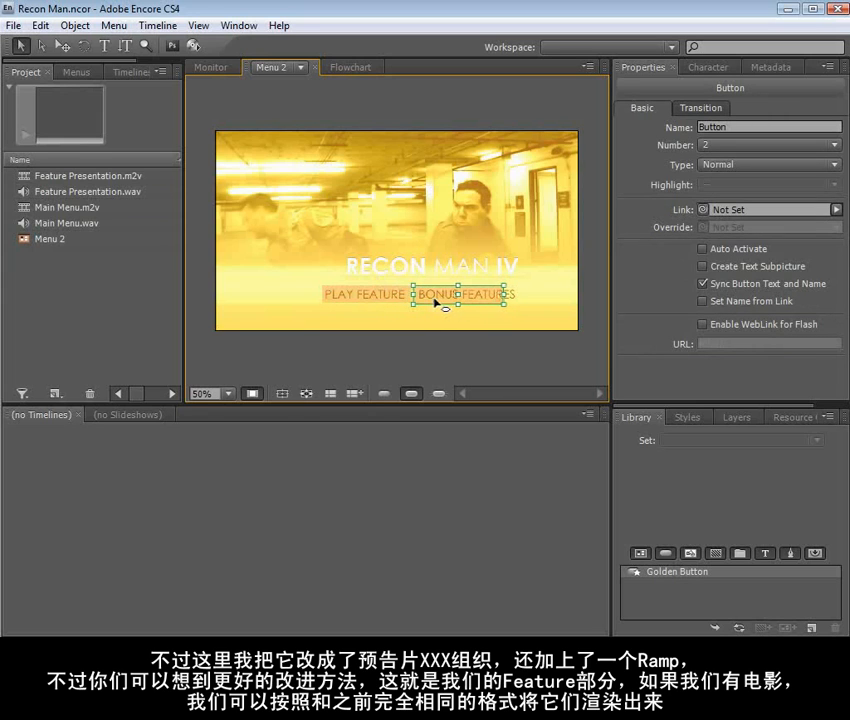
Widen the second button to cover all of BONUS FEATURES and turn off the selected highlight display
{"action": "left_click_drag", "start_coordinate": [503, 293], "coordinate": [524, 293]}
{"action": "left_click", "coordinate": [489, 262]}
{"action": "left_click", "coordinate": [465, 300]}
{"action": "left_click", "coordinate": [409, 233]}
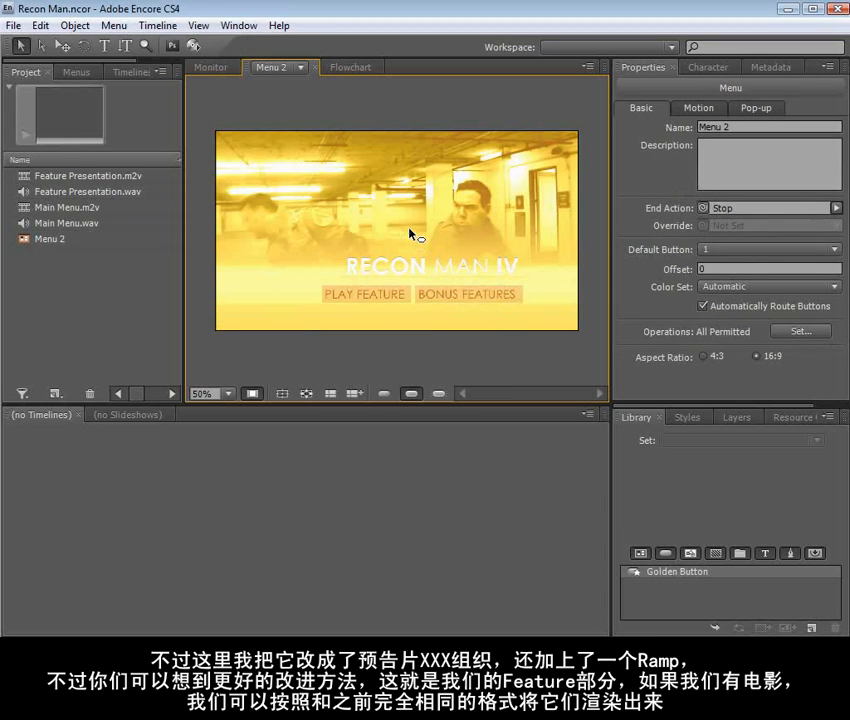
{"action": "left_click", "coordinate": [412, 395]}
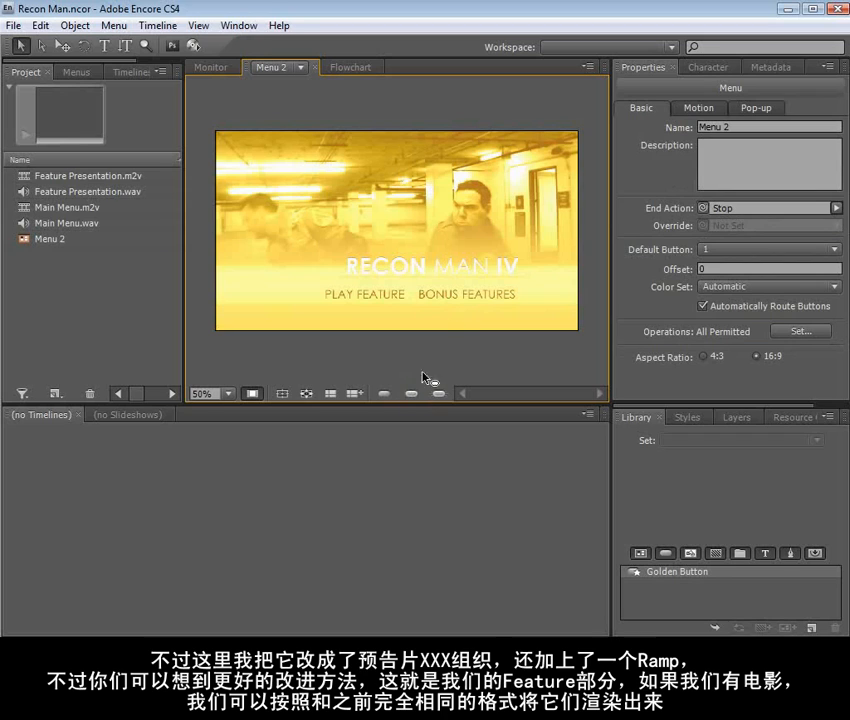
Show the buttons' selected highlights and create a new timeline from Feature Presentation.m2v and Feature Presentation.wav
{"action": "left_click", "coordinate": [411, 394]}
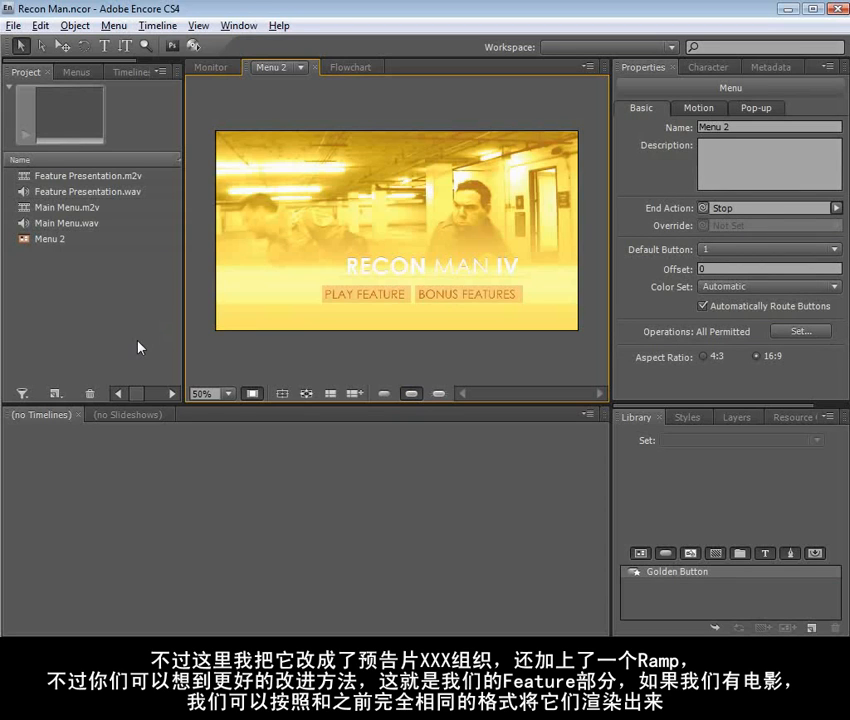
{"action": "left_click", "coordinate": [85, 176]}
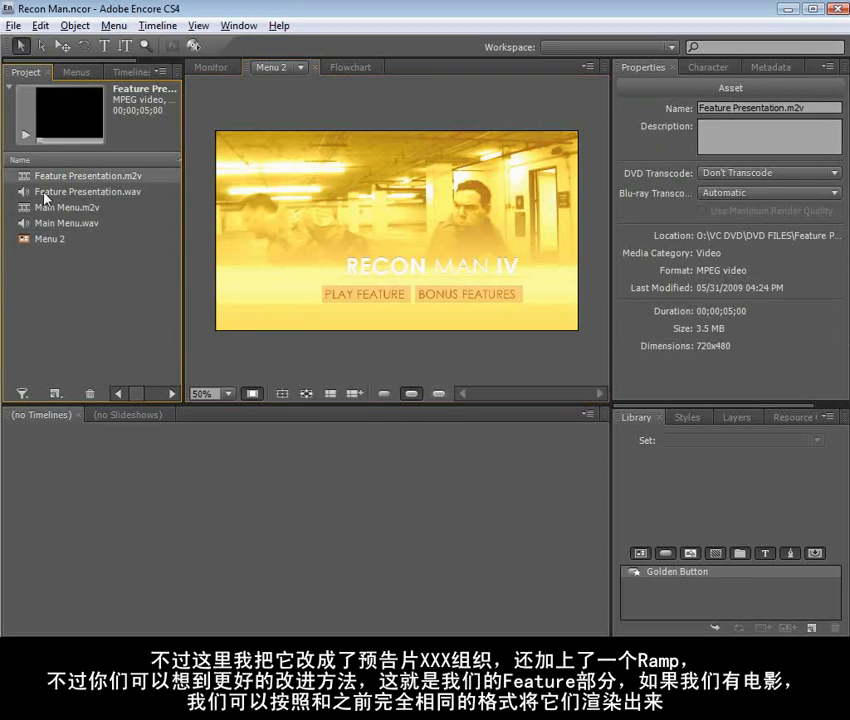
{"action": "left_click", "coordinate": [67, 191], "text": "ctrl"}
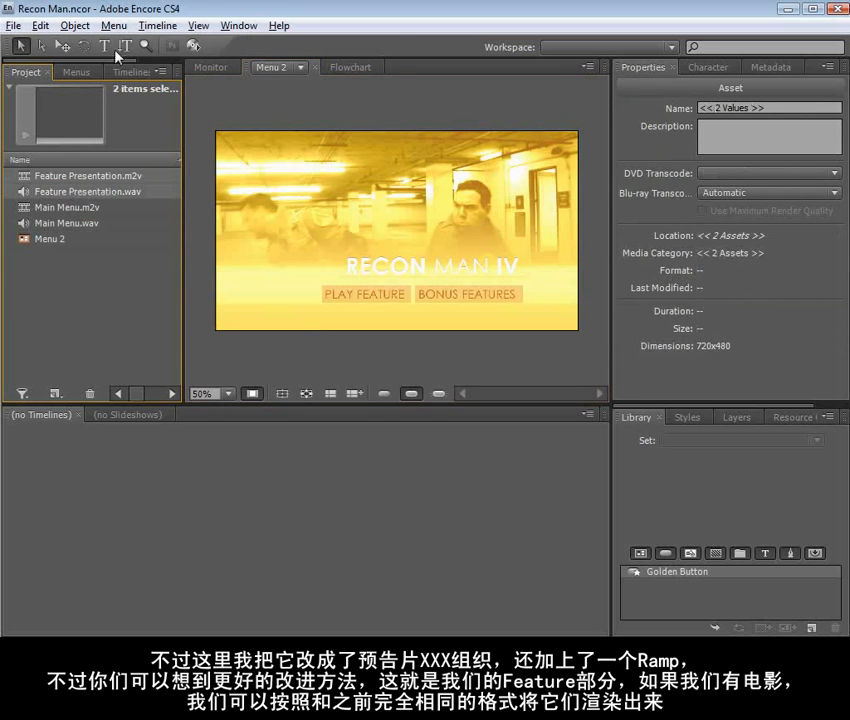
{"action": "left_click", "coordinate": [152, 25]}
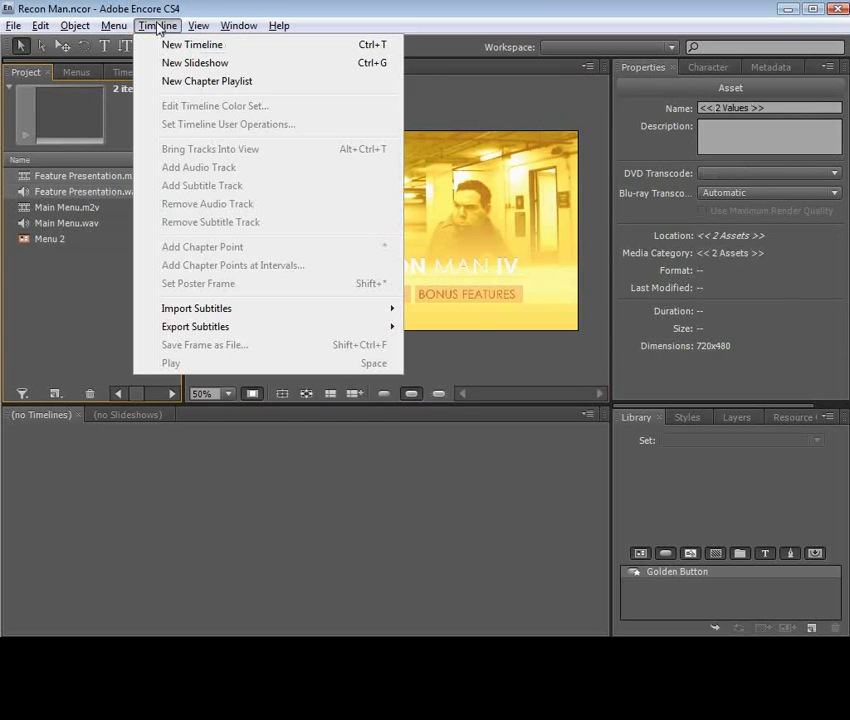
{"action": "left_click", "coordinate": [274, 46]}
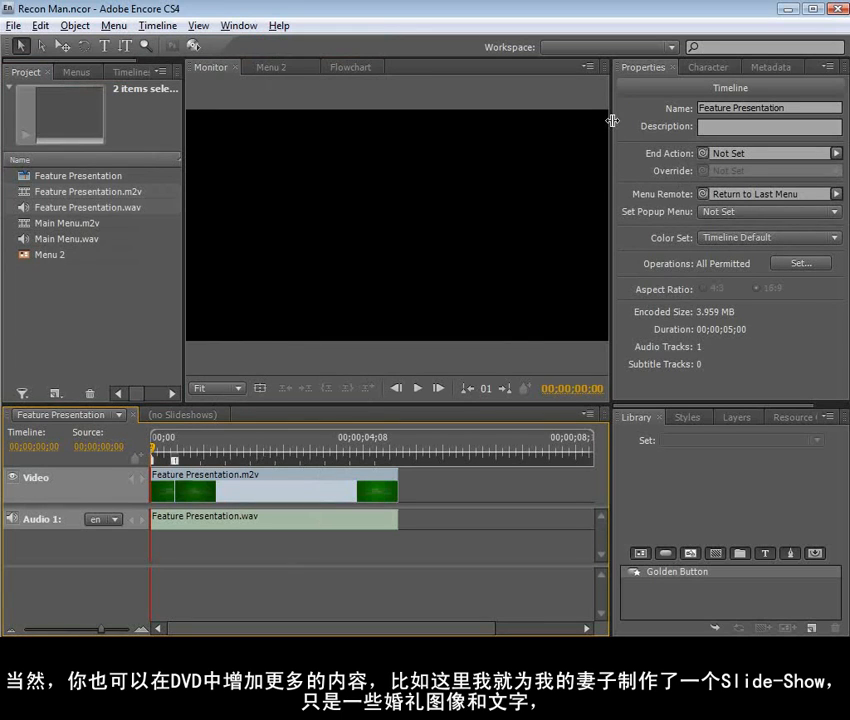
Scrub through and play the Feature Presentation timeline to review its video
{"action": "left_click_drag", "start_coordinate": [231, 452], "coordinate": [279, 452]}
{"action": "left_click", "coordinate": [418, 388]}
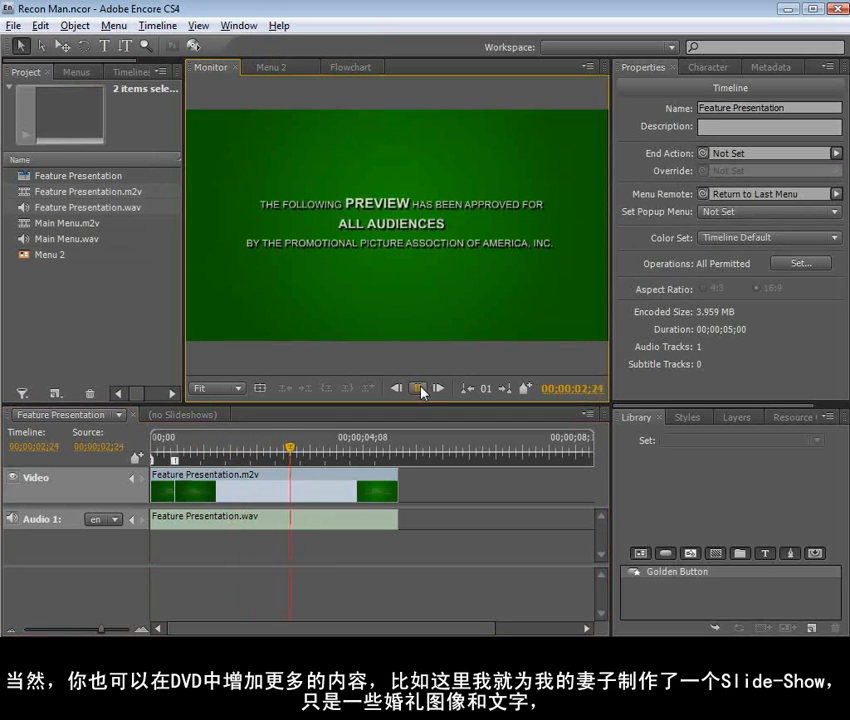
{"action": "left_click", "coordinate": [420, 391]}
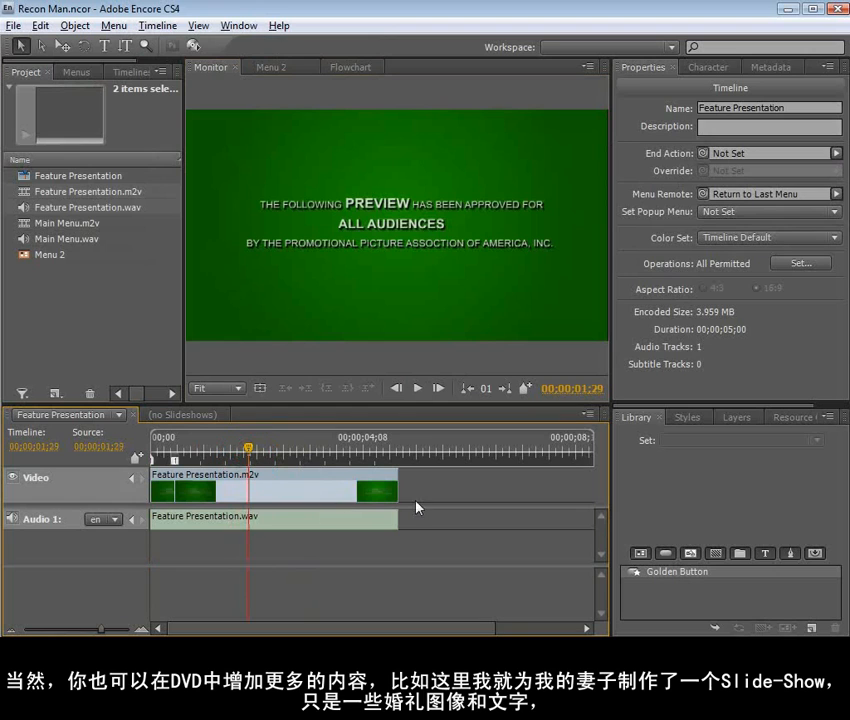
Add two more chapter points to the Feature Presentation timeline, at about 2 and 3.5 seconds
{"action": "left_click_drag", "start_coordinate": [248, 451], "coordinate": [268, 452]}
{"action": "left_click", "coordinate": [138, 459]}
{"action": "left_click", "coordinate": [341, 447]}
{"action": "left_click", "coordinate": [138, 459]}
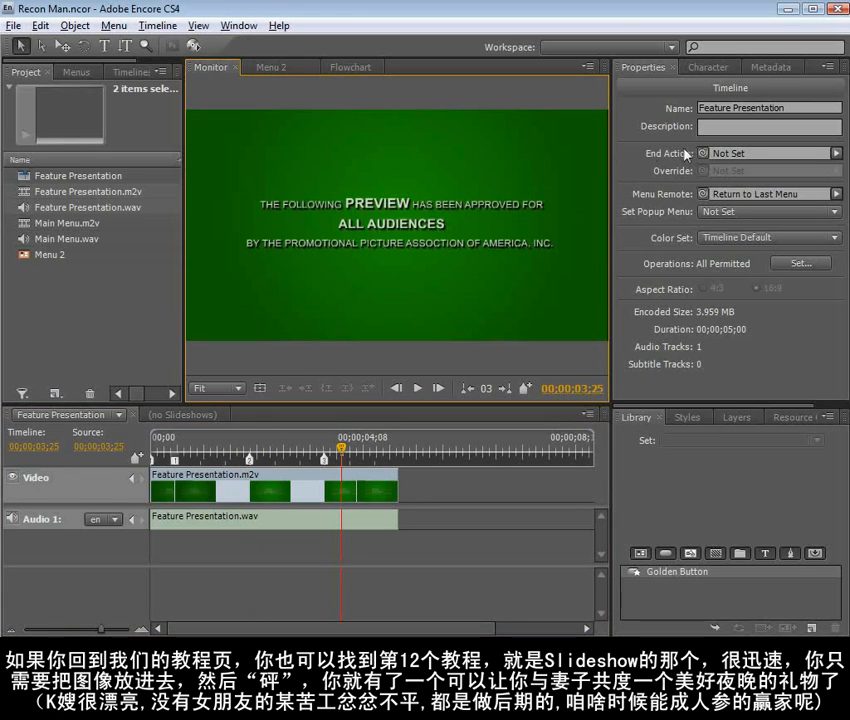
Link the Feature Presentation timeline's End Action to Menu 2
{"action": "left_click", "coordinate": [820, 156]}
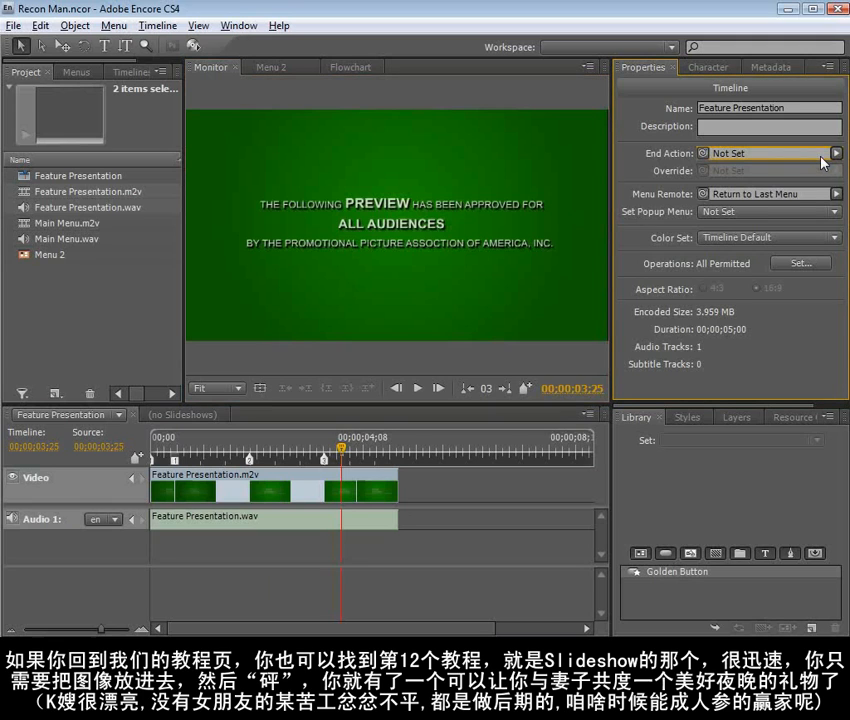
{"action": "left_click_drag", "start_coordinate": [703, 154], "coordinate": [46, 262]}
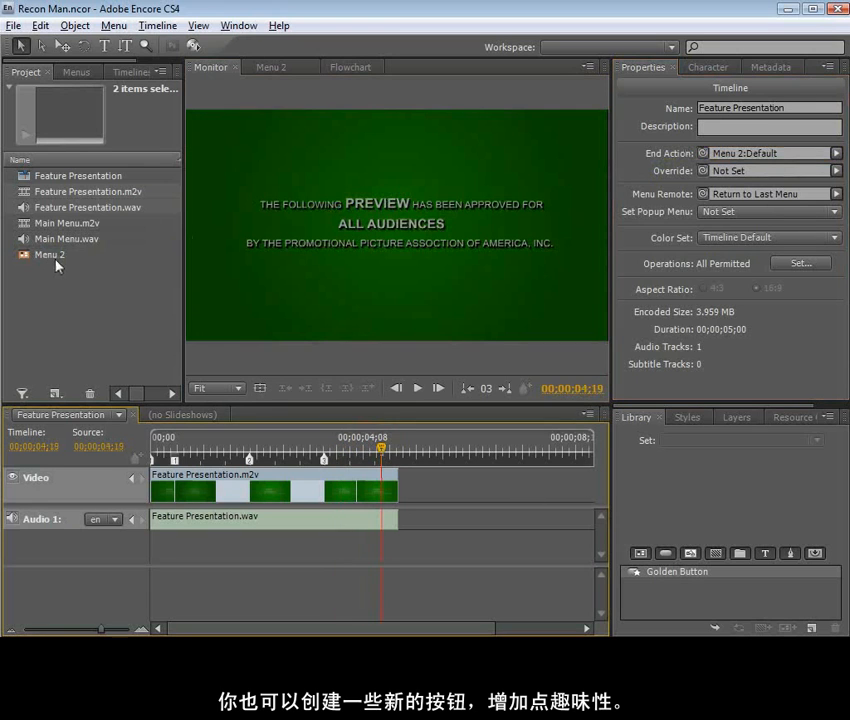
{"action": "left_click", "coordinate": [69, 304]}
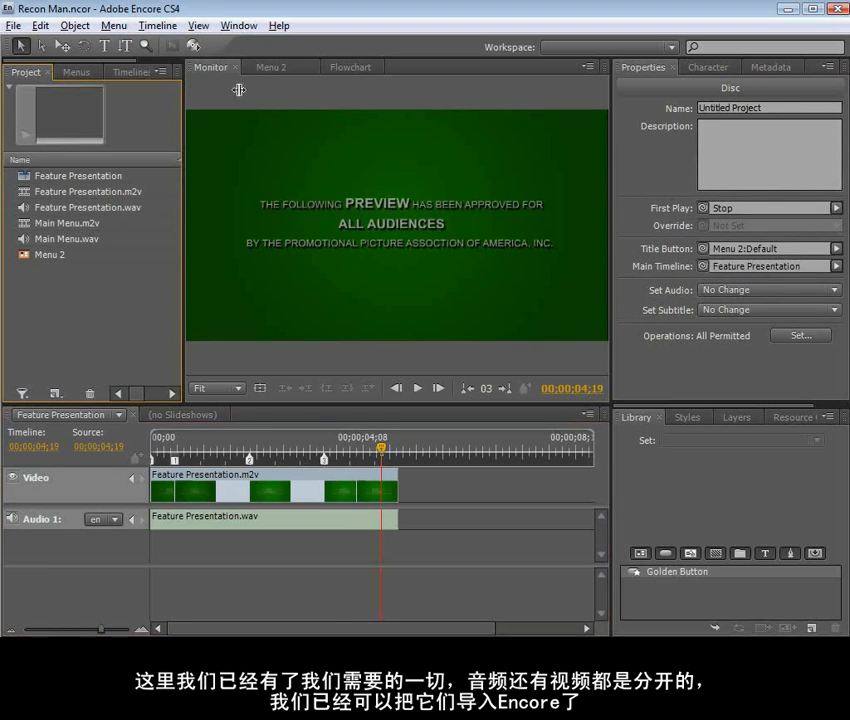
Return to Menu 2 and link the PLAY FEATURE button to the Feature Presentation timeline
{"action": "left_click", "coordinate": [266, 70]}
{"action": "left_click", "coordinate": [355, 300]}
{"action": "left_click", "coordinate": [474, 304]}
{"action": "left_click", "coordinate": [380, 298]}
{"action": "left_click", "coordinate": [360, 351]}
{"action": "left_click", "coordinate": [372, 297]}
{"action": "left_click_drag", "start_coordinate": [702, 209], "coordinate": [86, 180]}
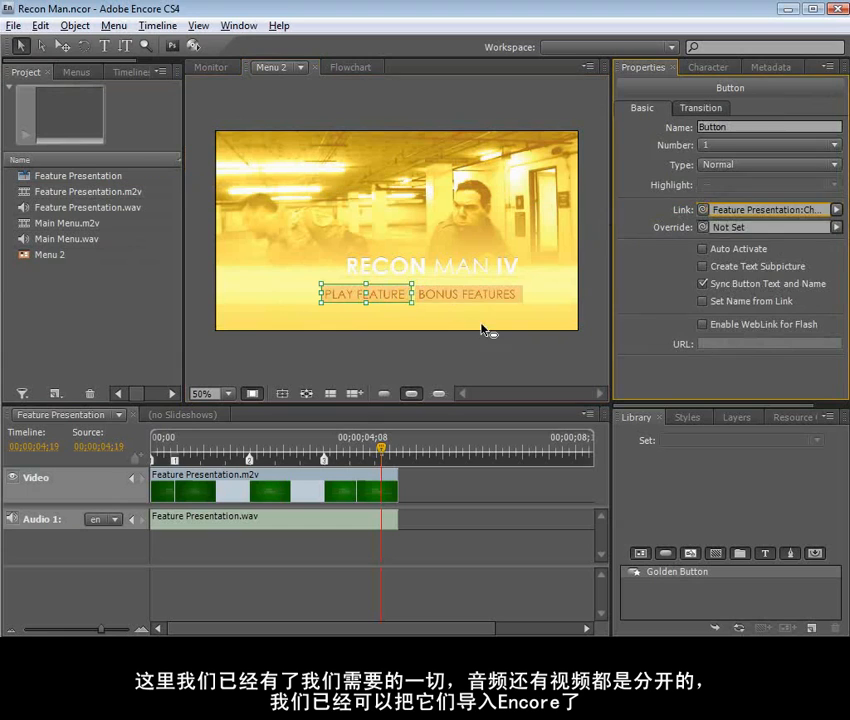
Link the BONUS FEATURES button to the Feature Presentation timeline as well
{"action": "left_click", "coordinate": [449, 292]}
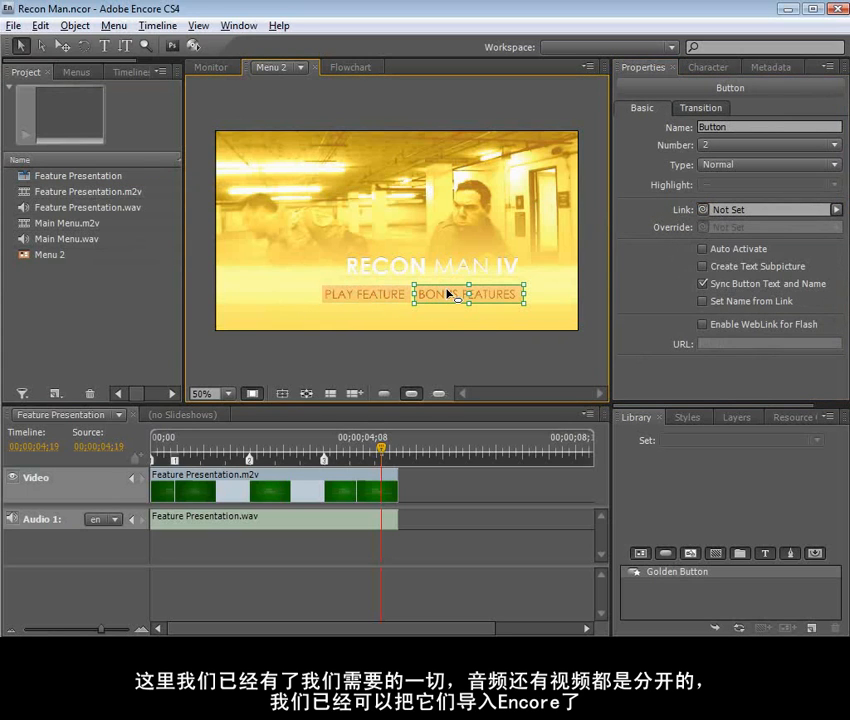
{"action": "left_click_drag", "start_coordinate": [703, 209], "coordinate": [96, 181]}
{"action": "left_click", "coordinate": [258, 368]}
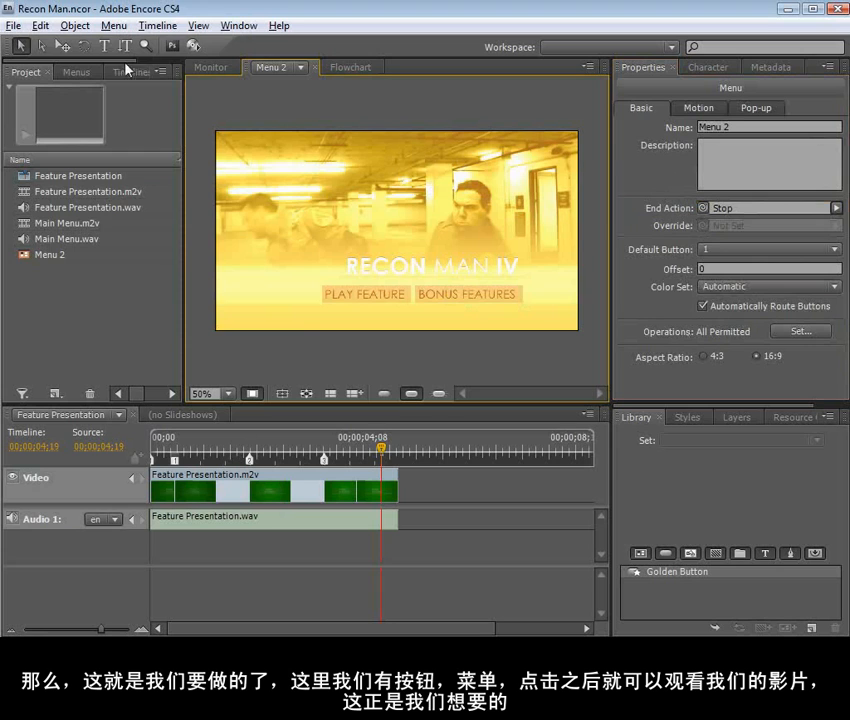
Set the TV Mode for project previews to 16:9 in the preferences
{"action": "left_click", "coordinate": [40, 25]}
{"action": "mouse_move", "coordinate": [120, 378]}
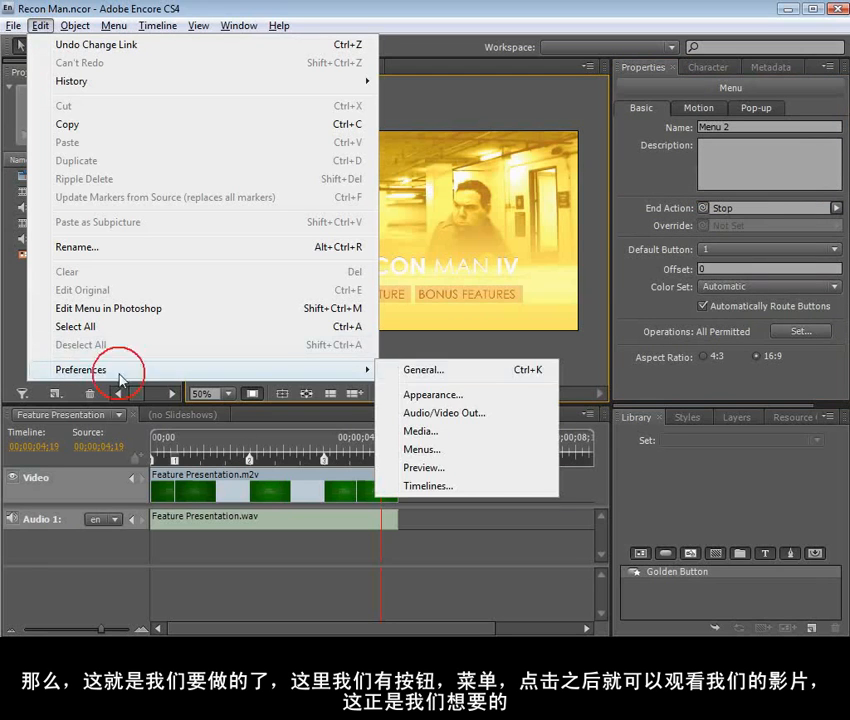
{"action": "left_click", "coordinate": [497, 370]}
{"action": "left_click", "coordinate": [218, 244]}
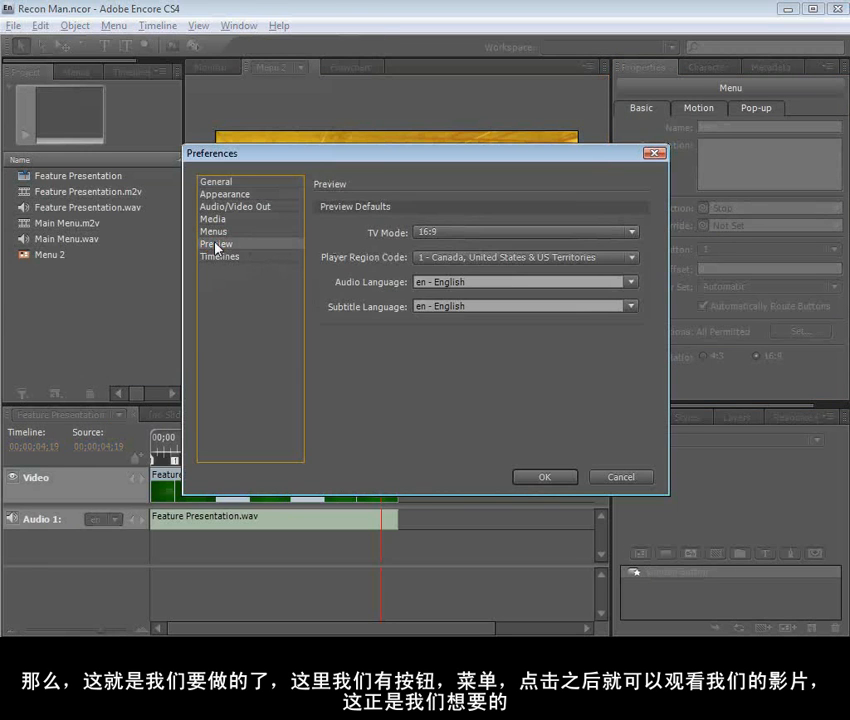
{"action": "left_click", "coordinate": [448, 235]}
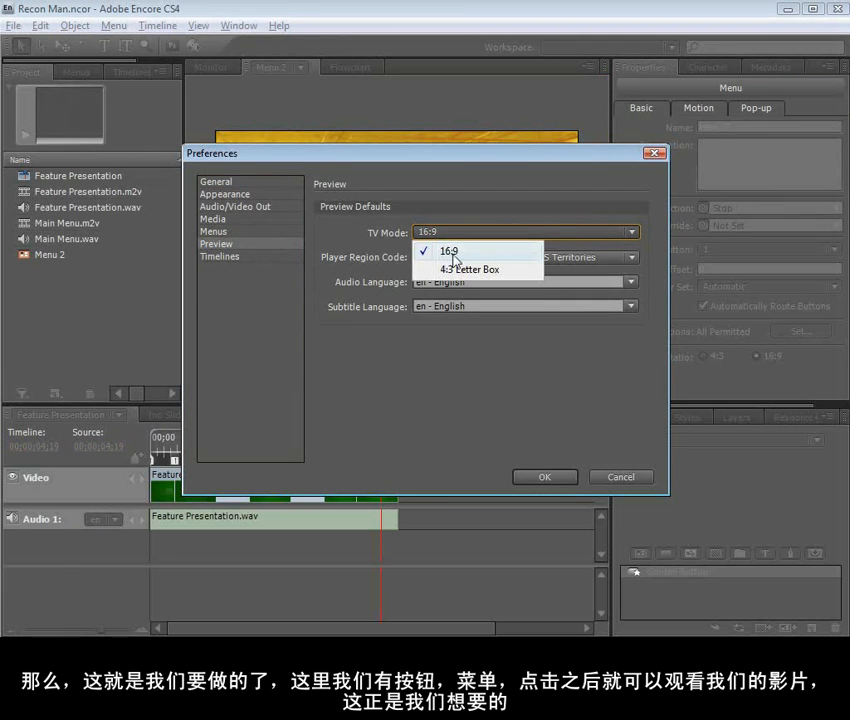
{"action": "left_click", "coordinate": [459, 255]}
{"action": "left_click", "coordinate": [444, 233]}
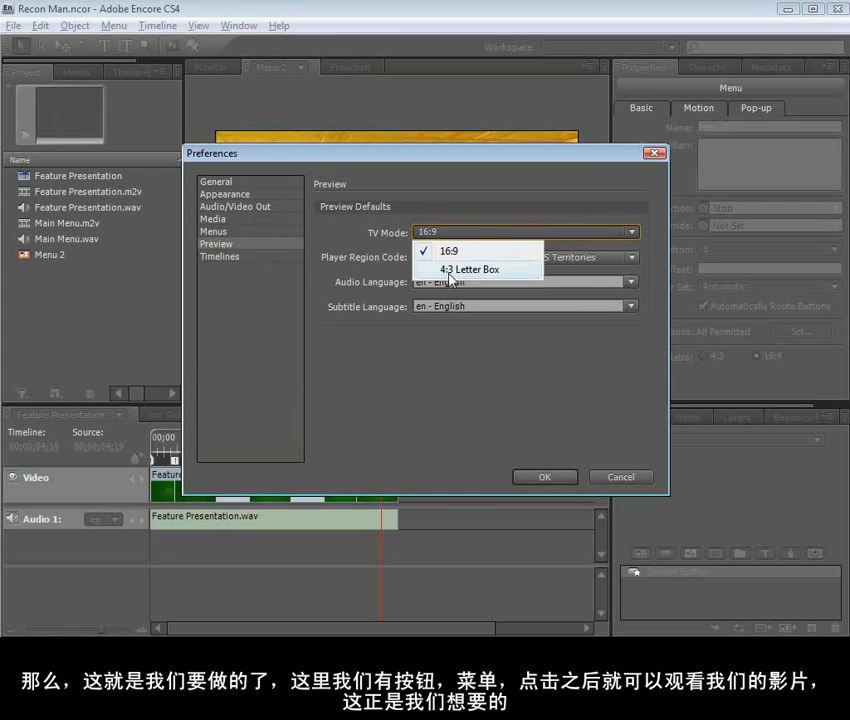
{"action": "left_click", "coordinate": [452, 254]}
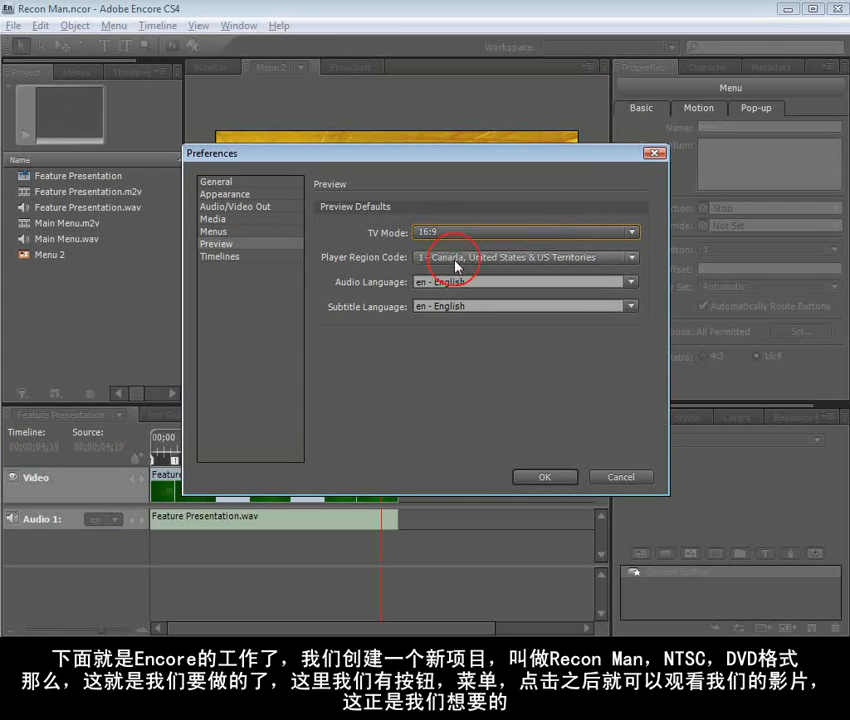
{"action": "left_click", "coordinate": [541, 477]}
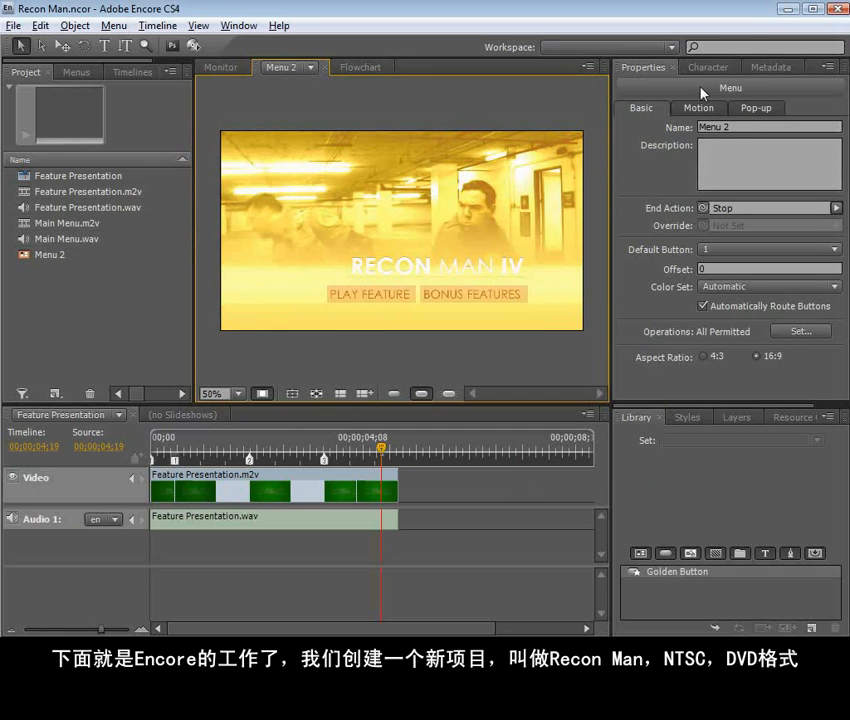
Name the disc Recon Man 4 in the disc properties
{"action": "left_click", "coordinate": [115, 346]}
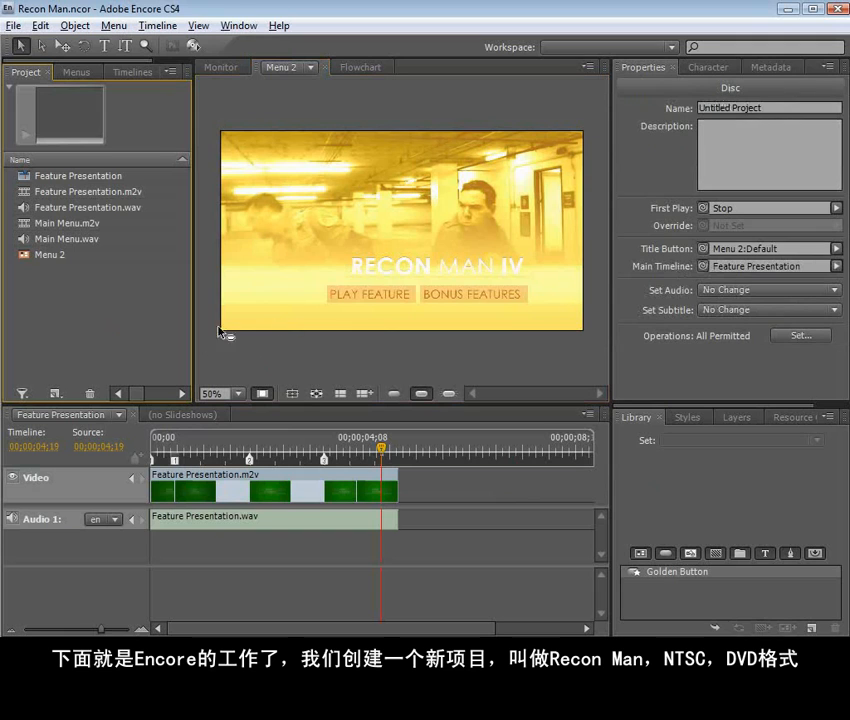
{"action": "left_click", "coordinate": [241, 348]}
{"action": "left_click", "coordinate": [145, 345]}
{"action": "left_click", "coordinate": [262, 357]}
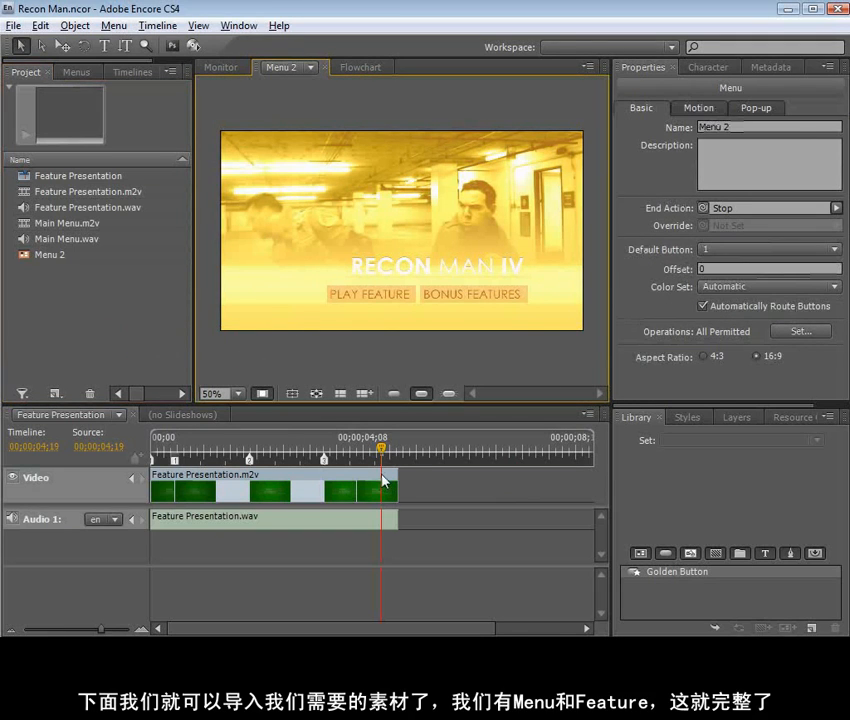
{"action": "left_click", "coordinate": [162, 305]}
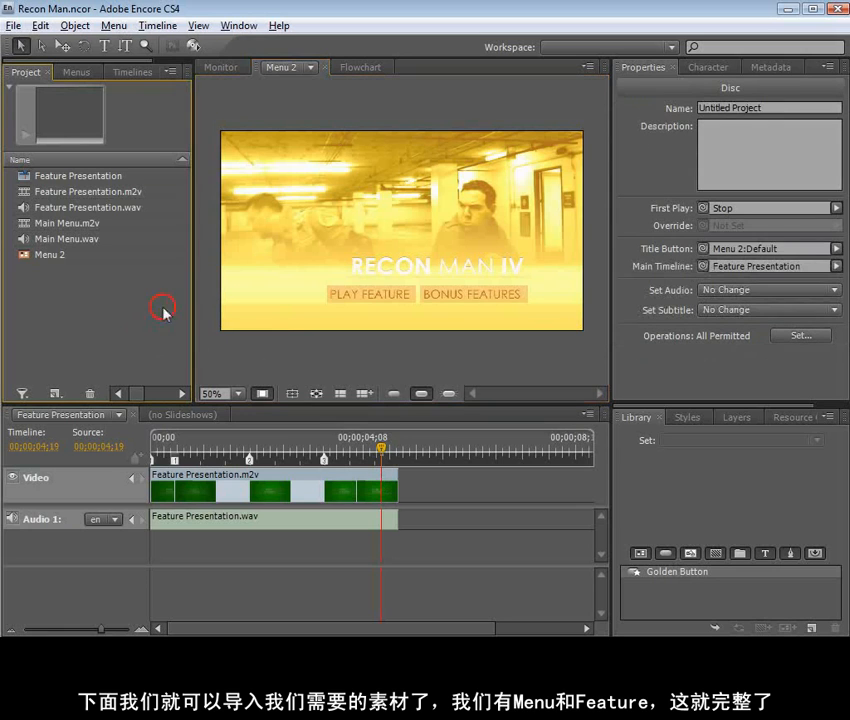
{"action": "left_click", "coordinate": [745, 107]}
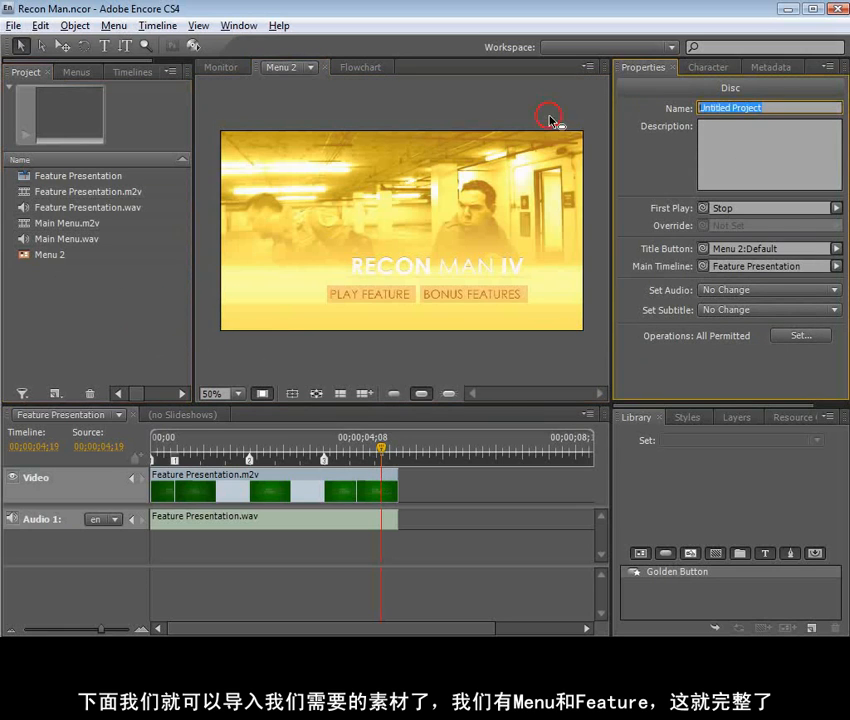
{"action": "type", "text": "Recon Man 4"}
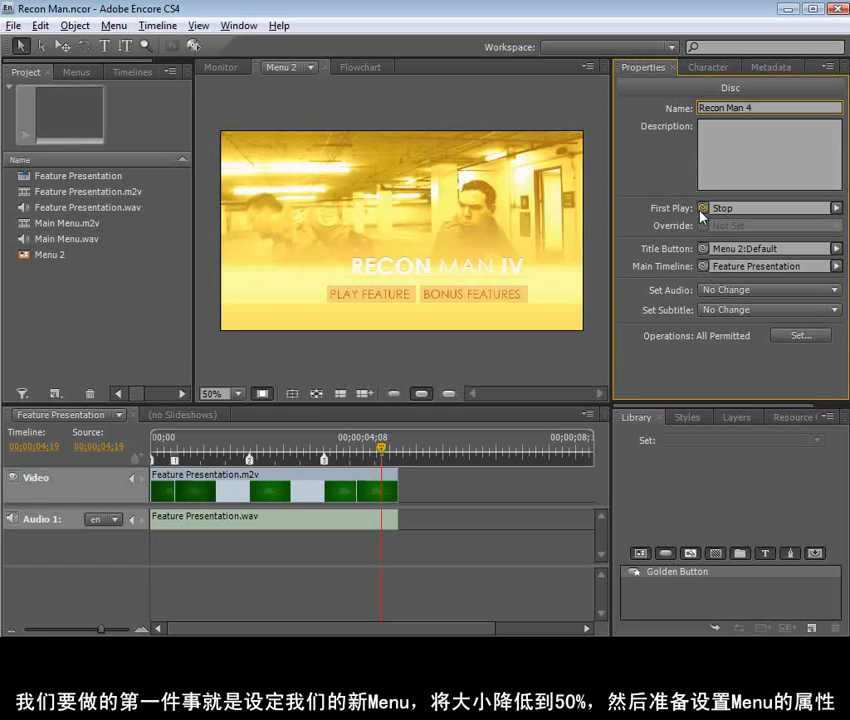
Set the disc's First Play to Menu 2
{"action": "mouse_move", "coordinate": [701, 210]}
{"action": "left_mouse_down"}
{"action": "mouse_move", "coordinate": [78, 262]}
{"action": "mouse_move", "coordinate": [100, 175]}
{"action": "mouse_move", "coordinate": [114, 191]}
{"action": "mouse_move", "coordinate": [79, 279]}
{"action": "mouse_move", "coordinate": [40, 256]}
{"action": "mouse_move", "coordinate": [706, 210]}
{"action": "left_mouse_up"}
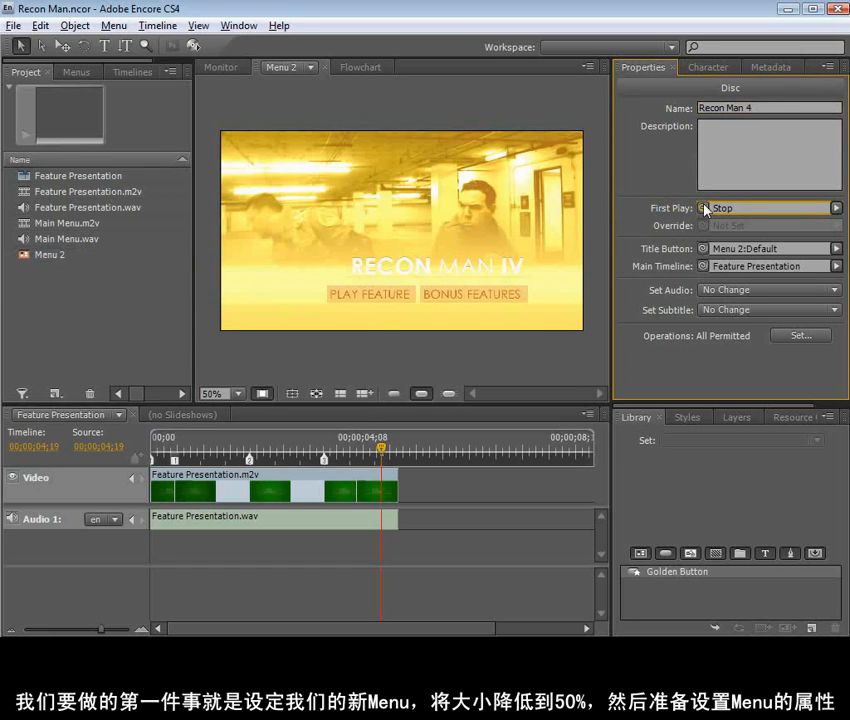
{"action": "left_click_drag", "start_coordinate": [289, 453], "coordinate": [332, 452]}
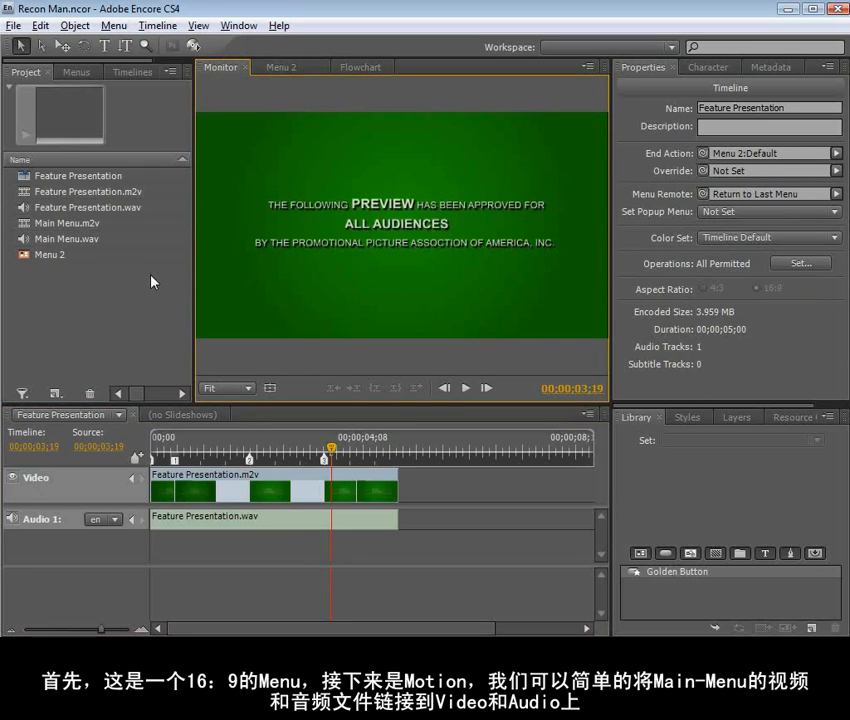
{"action": "left_click", "coordinate": [121, 295]}
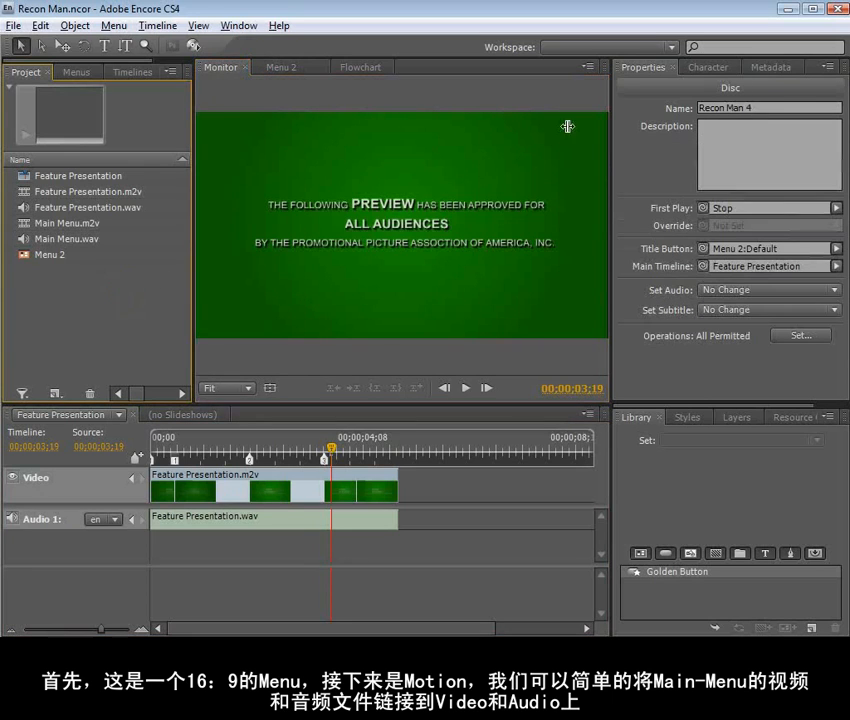
{"action": "left_click_drag", "start_coordinate": [703, 208], "coordinate": [50, 263]}
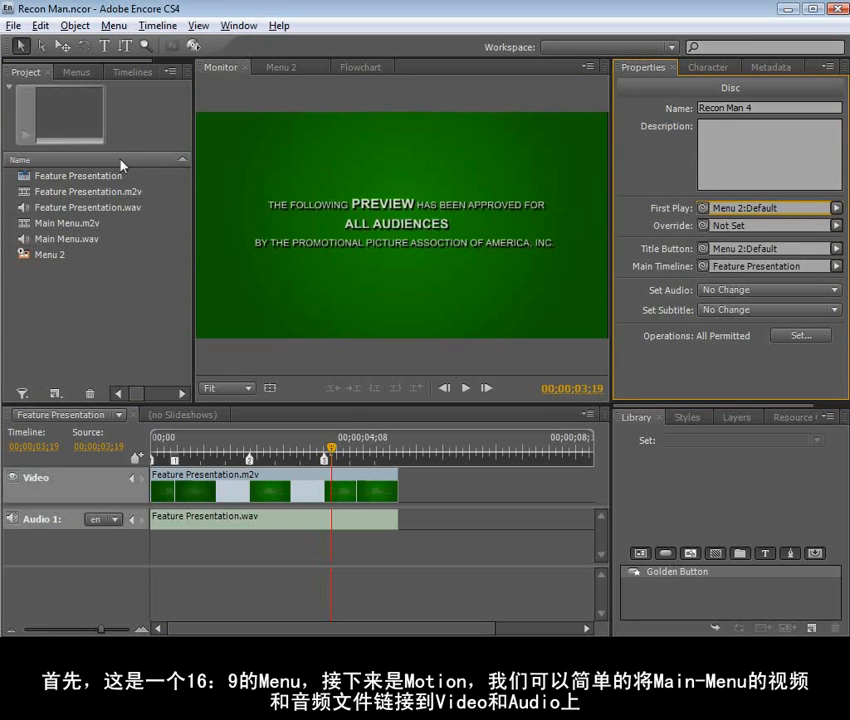
Preview the project, test the PLAY FEATURE button from the menu, and close the preview
{"action": "left_click", "coordinate": [193, 46]}
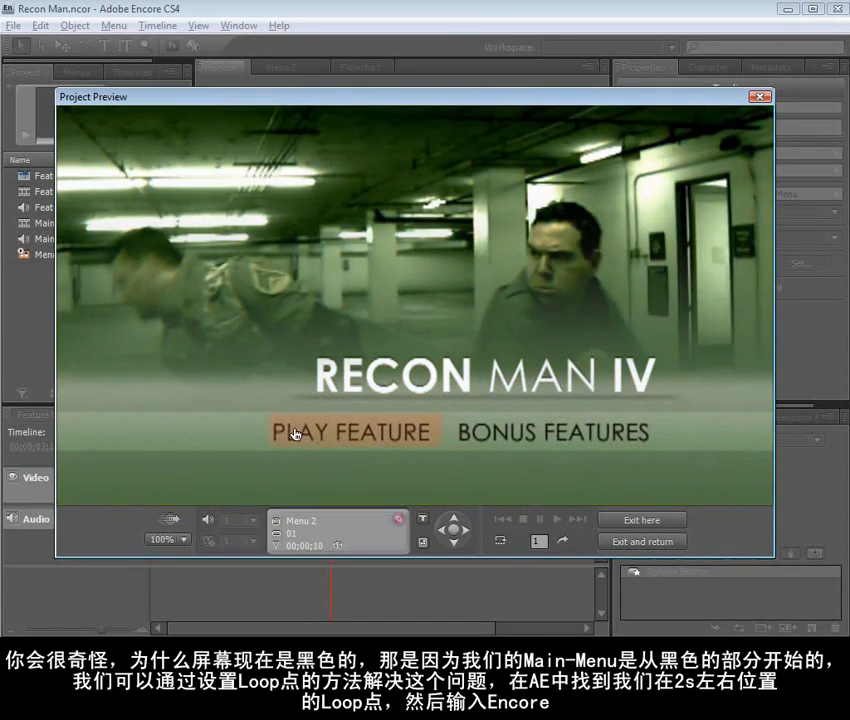
{"action": "left_click", "coordinate": [326, 438]}
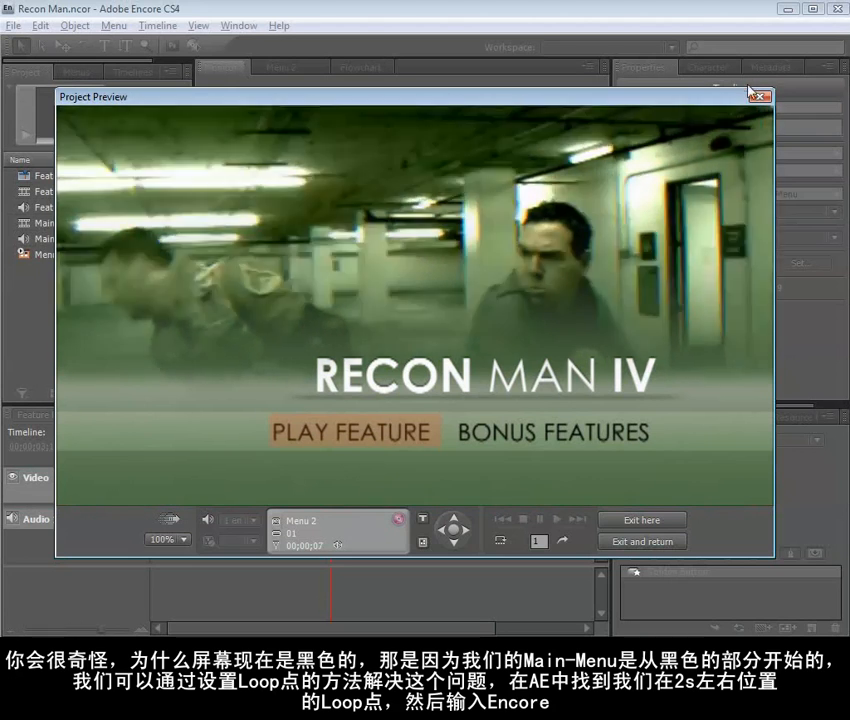
{"action": "left_click", "coordinate": [761, 97]}
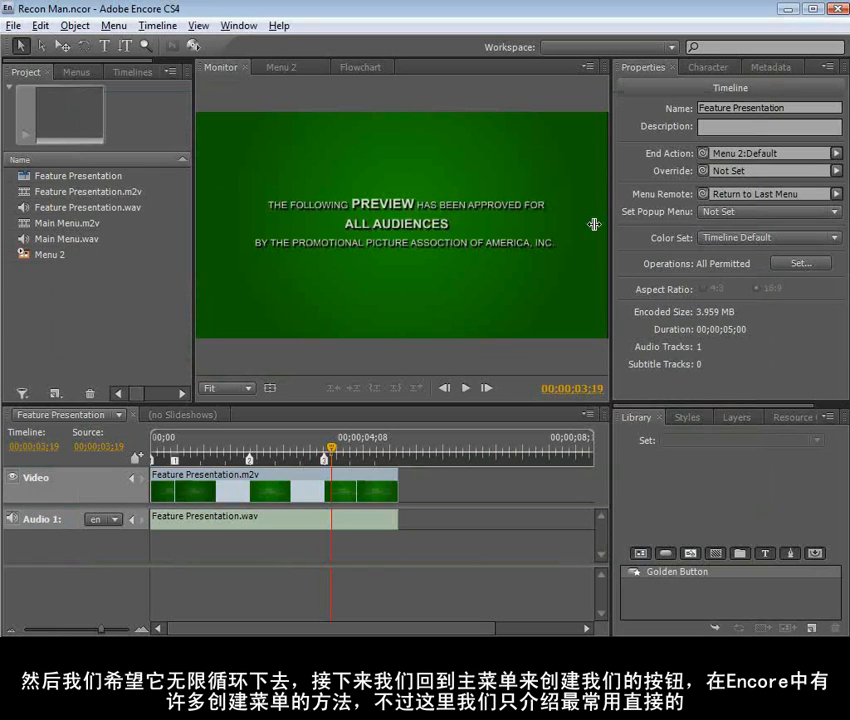
Widen the project panel area and open the Build settings to examine the DVD's source, destination and disc info
{"action": "left_click_drag", "start_coordinate": [194, 232], "coordinate": [555, 282]}
{"action": "left_click", "coordinate": [182, 68]}
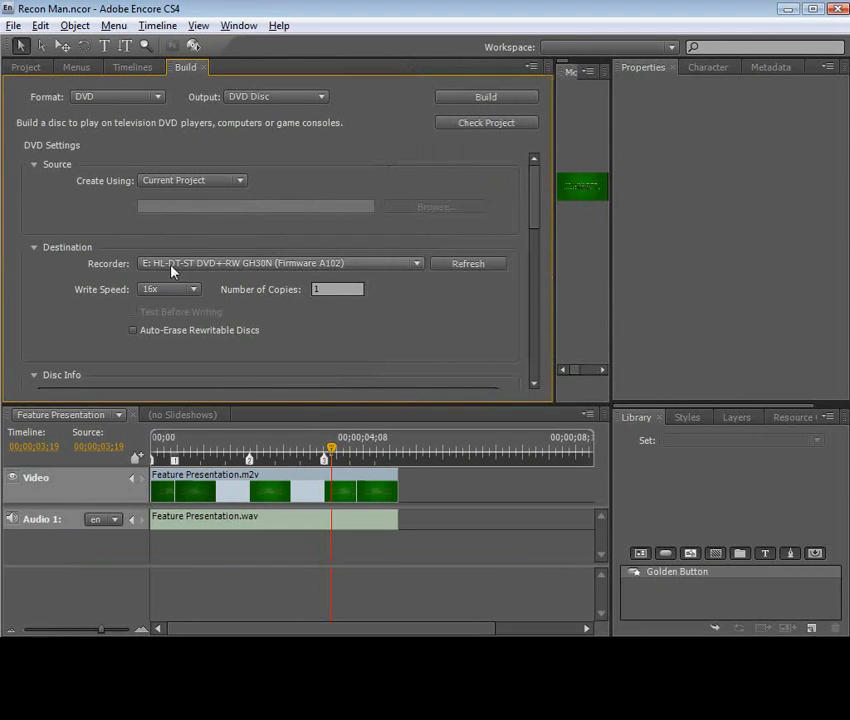
{"action": "left_click_drag", "start_coordinate": [537, 203], "coordinate": [537, 262]}
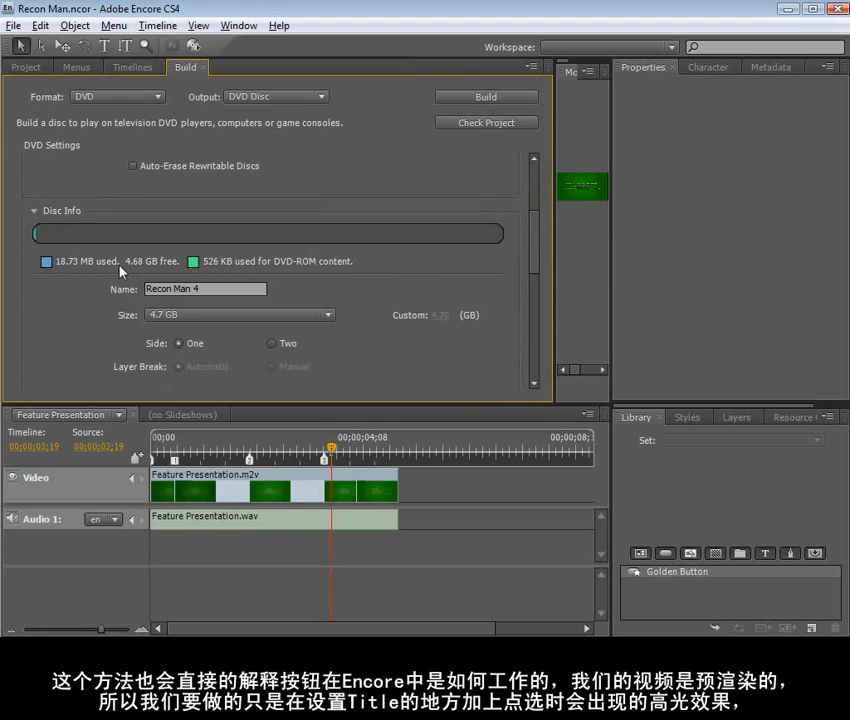
{"action": "left_click_drag", "start_coordinate": [537, 237], "coordinate": [514, 192]}
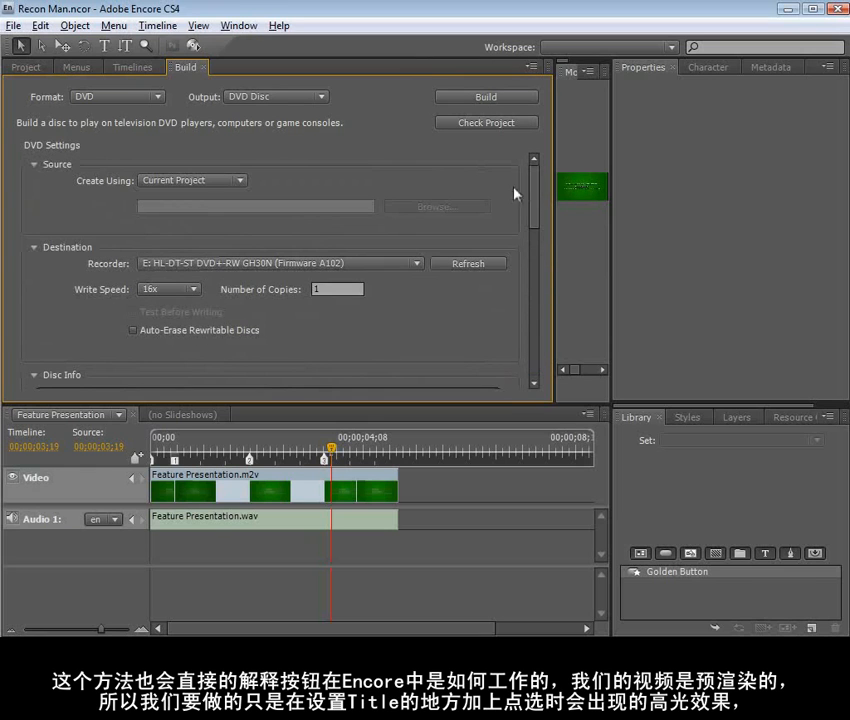
Try to build the DVD disc from the current project, cancel the build, and narrow the panel area to return to the project assets
{"action": "left_click", "coordinate": [486, 98]}
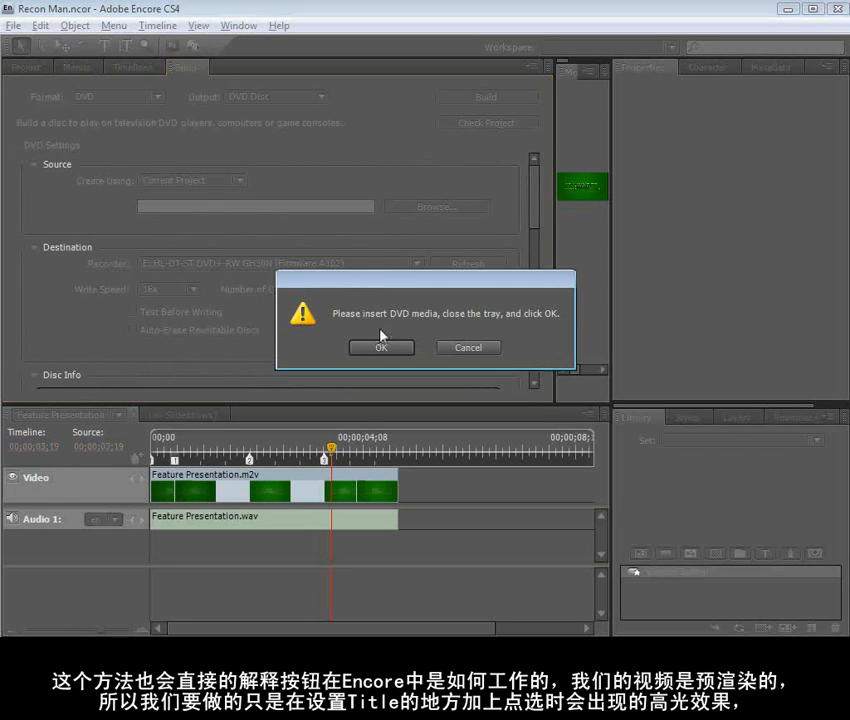
{"action": "left_click", "coordinate": [458, 350]}
{"action": "left_click_drag", "start_coordinate": [557, 277], "coordinate": [258, 290]}
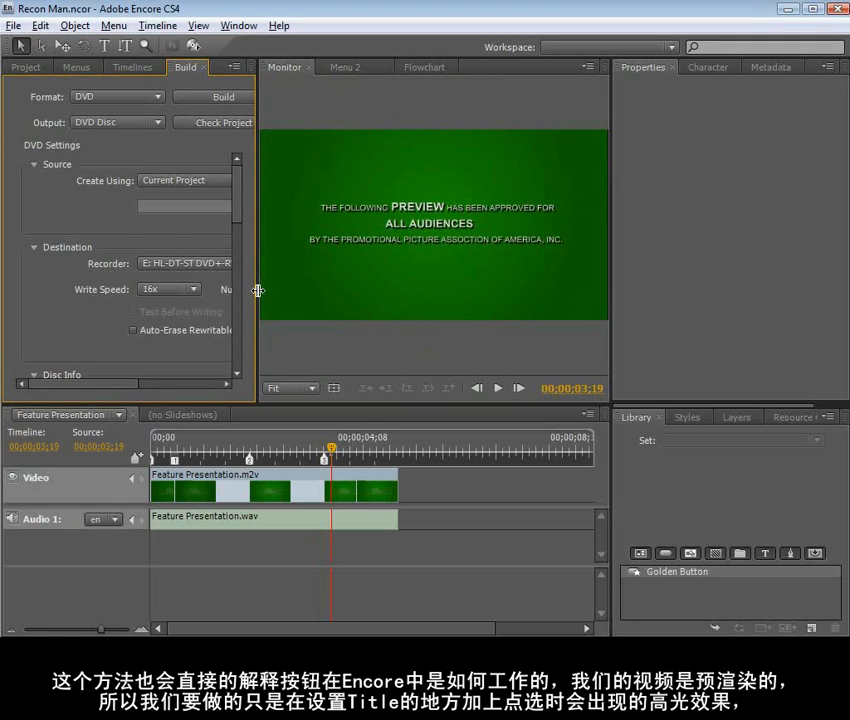
{"action": "left_click", "coordinate": [26, 67]}
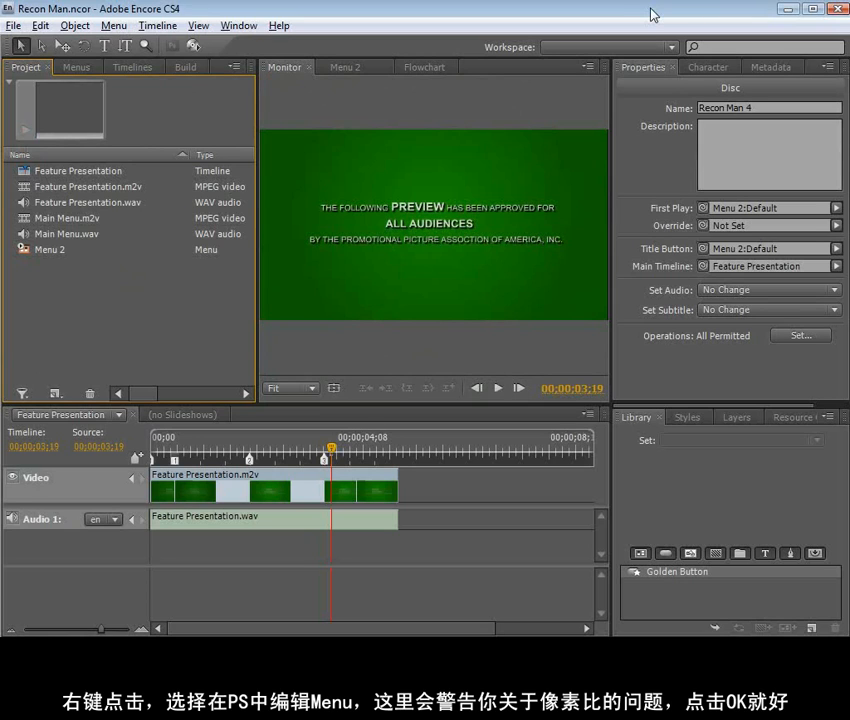
Switch to Firefox and look through the products on the Video Copilot products page
{"action": "key", "text": "alt+Tab"}
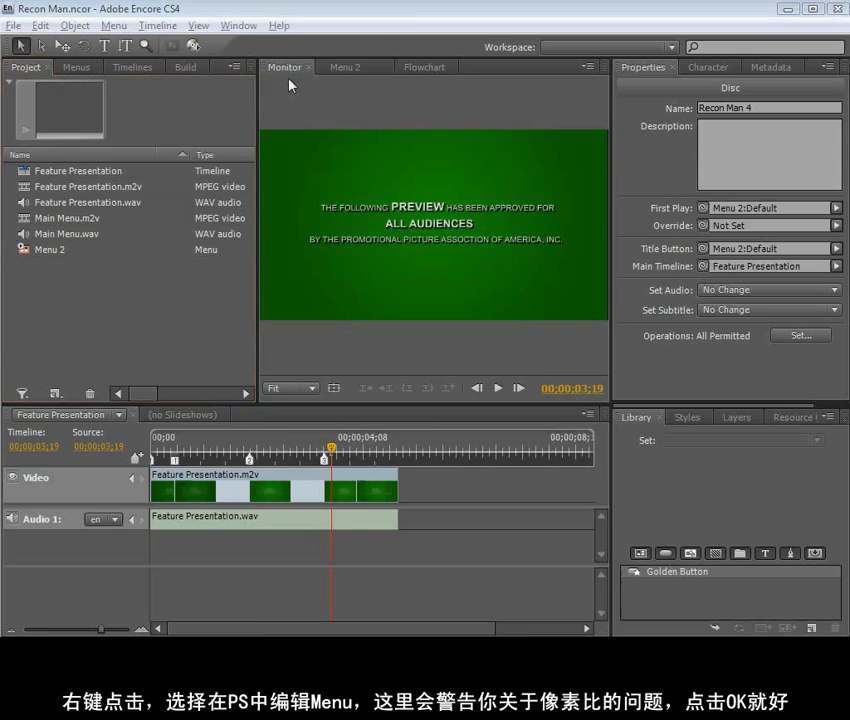
{"action": "left_click", "coordinate": [474, 277]}
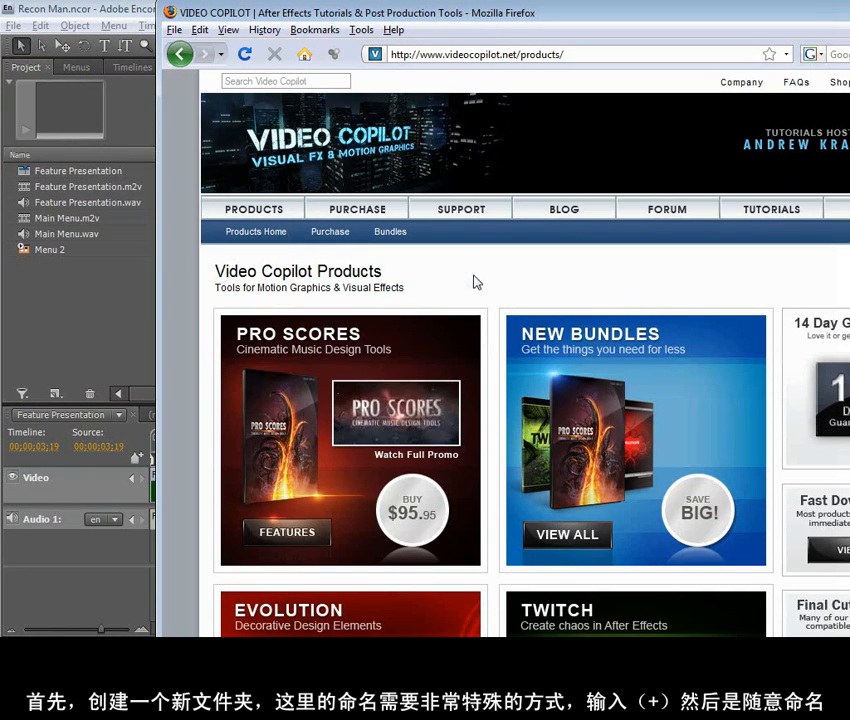
{"action": "scroll", "coordinate": [413, 447], "scroll_direction": "down", "scroll_amount": 6}
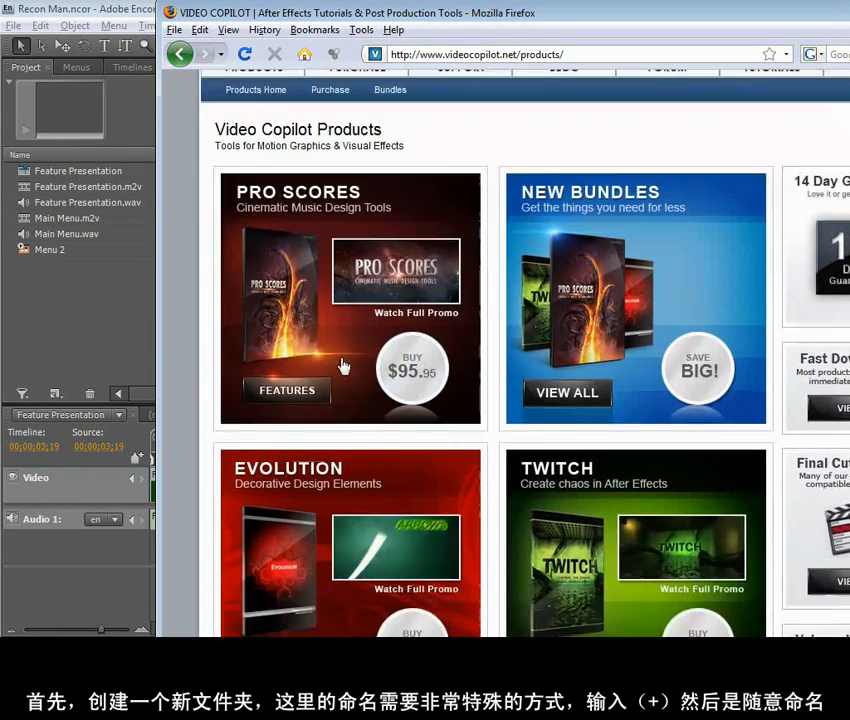
{"action": "scroll", "coordinate": [624, 610], "scroll_direction": "down", "scroll_amount": 1}
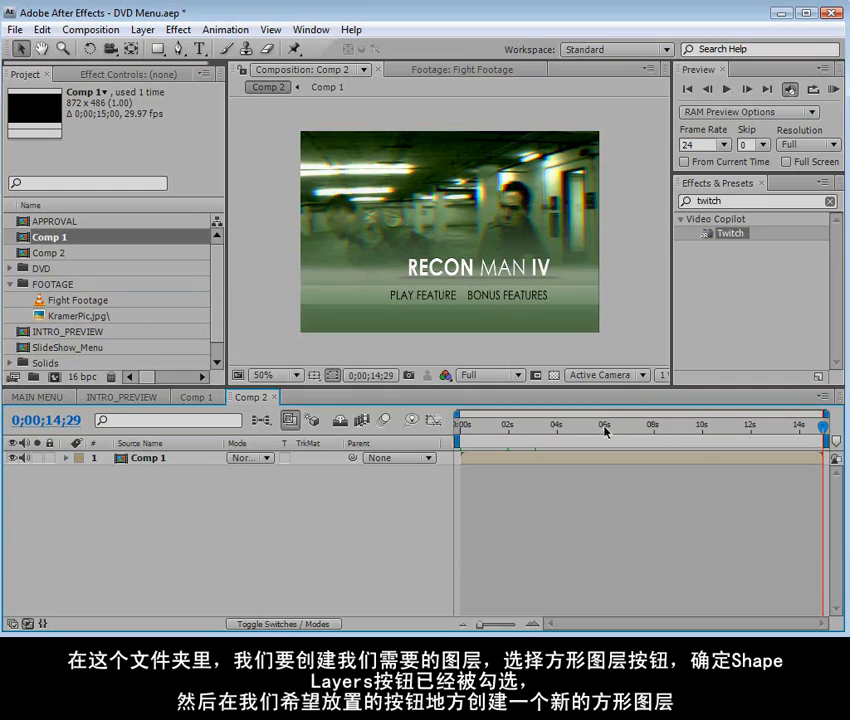
Switch to After Effects and scrub Comp 2 to 0;00;02;24 to view the RECON MAN IV menu
{"action": "left_click_drag", "start_coordinate": [505, 428], "coordinate": [528, 430]}
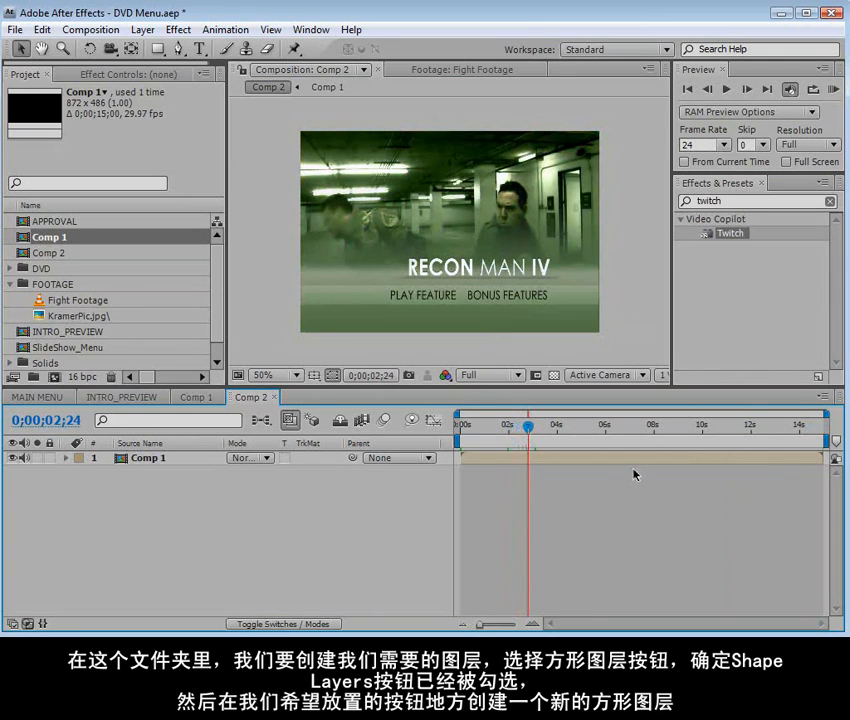